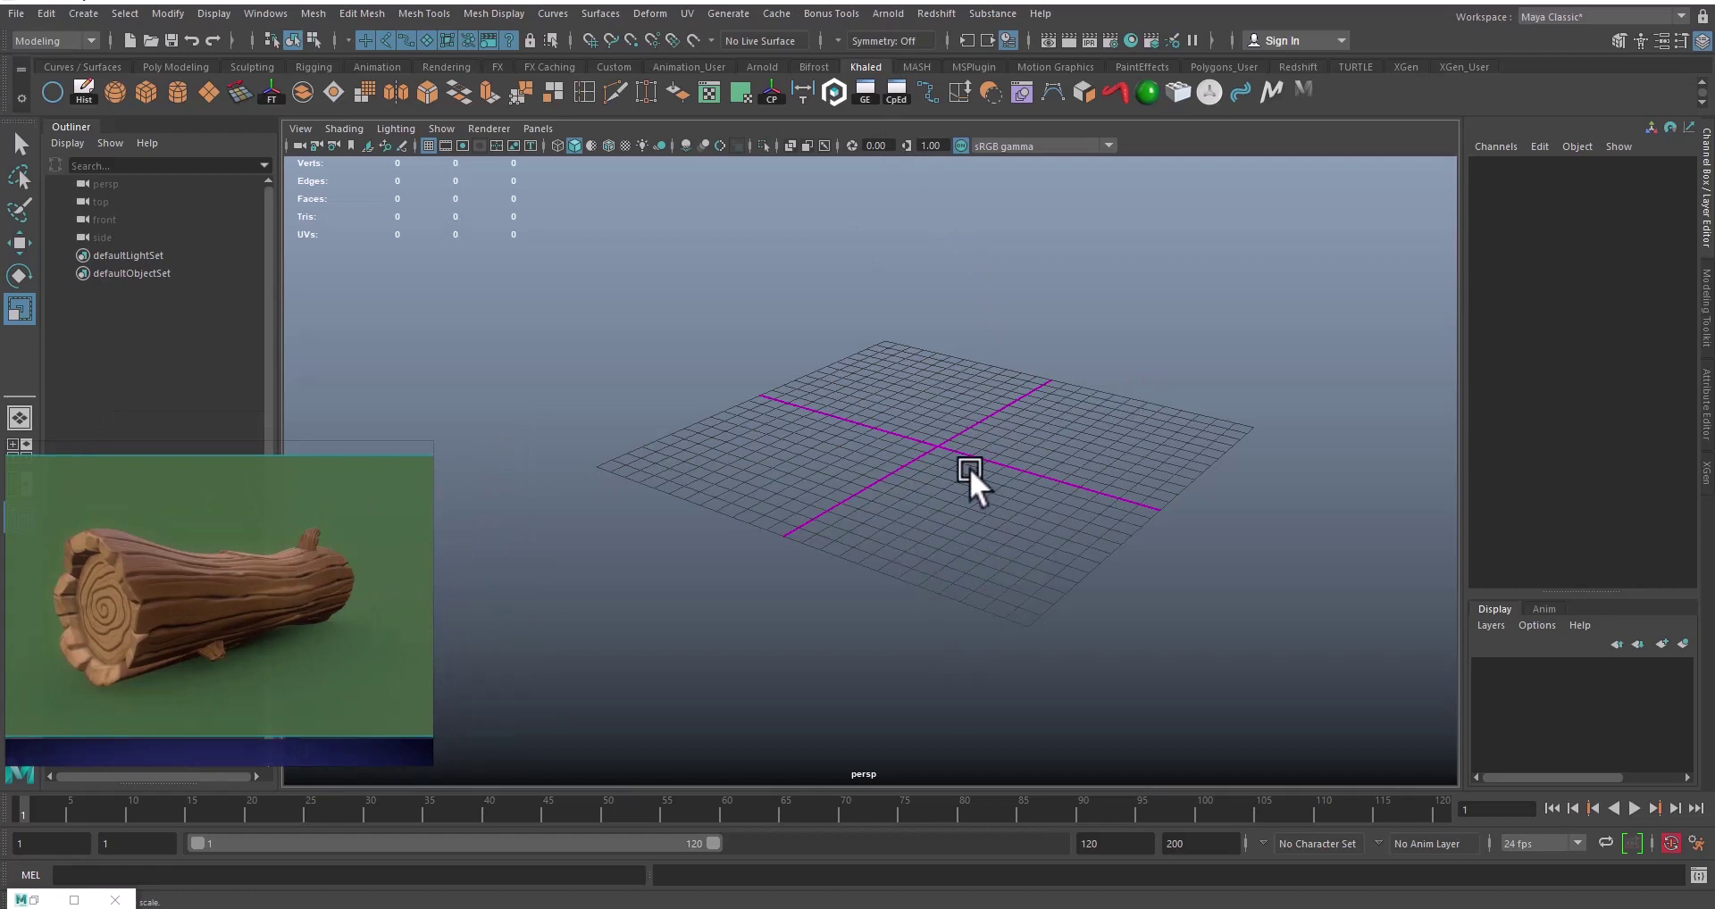
key(space)
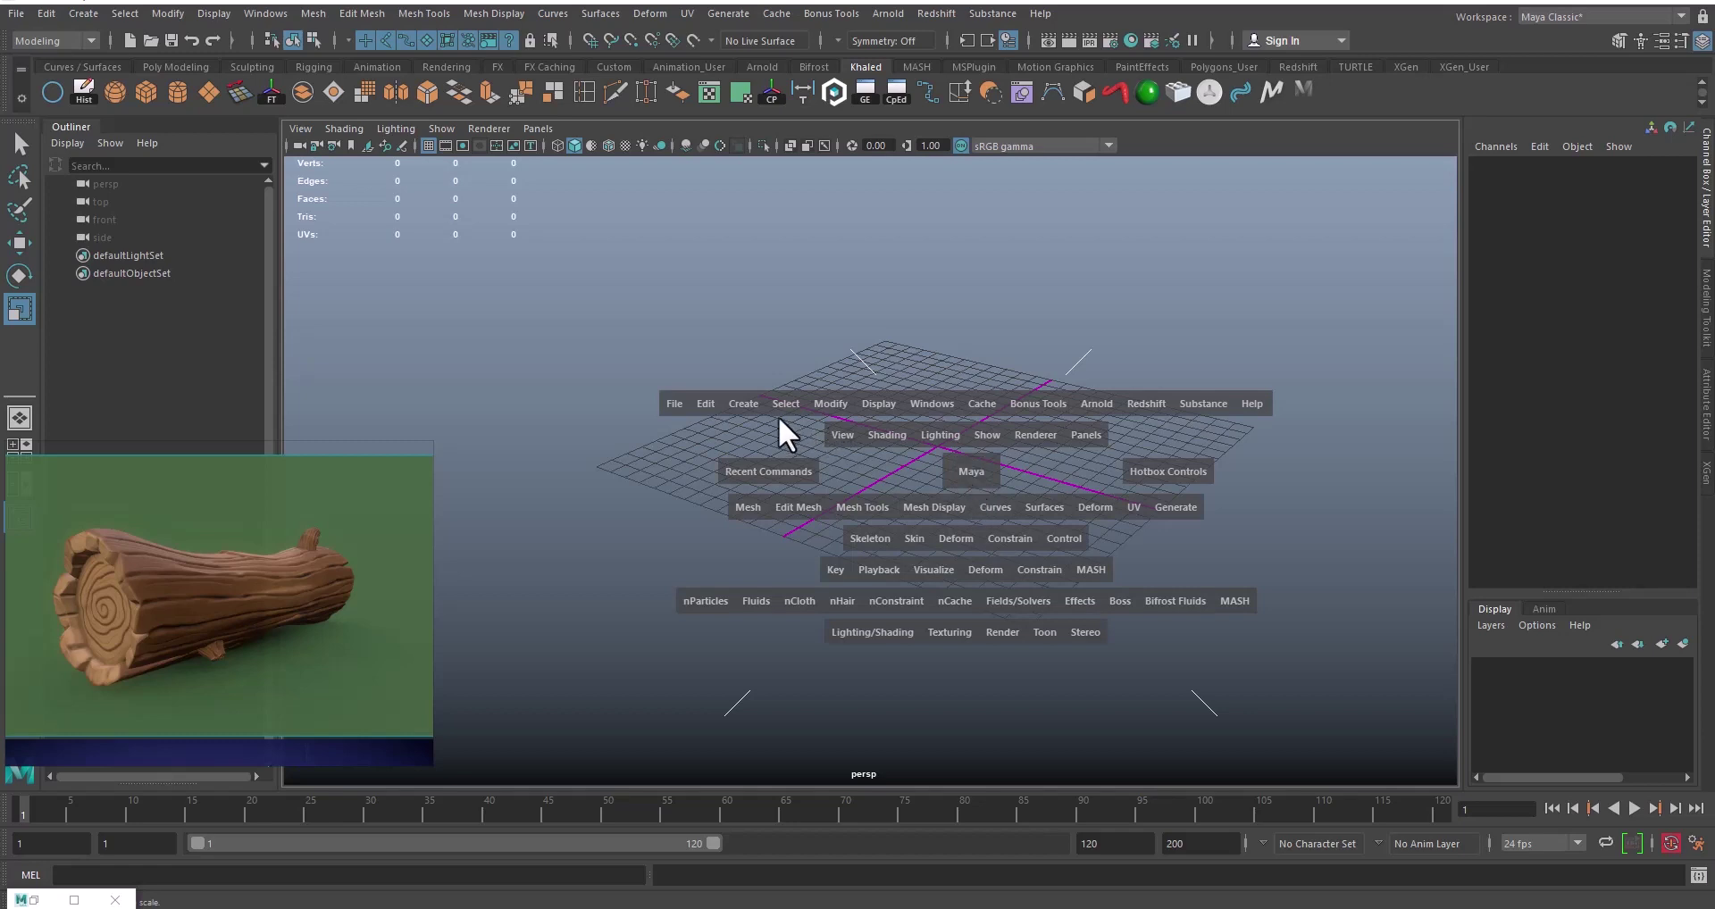
click(747, 402)
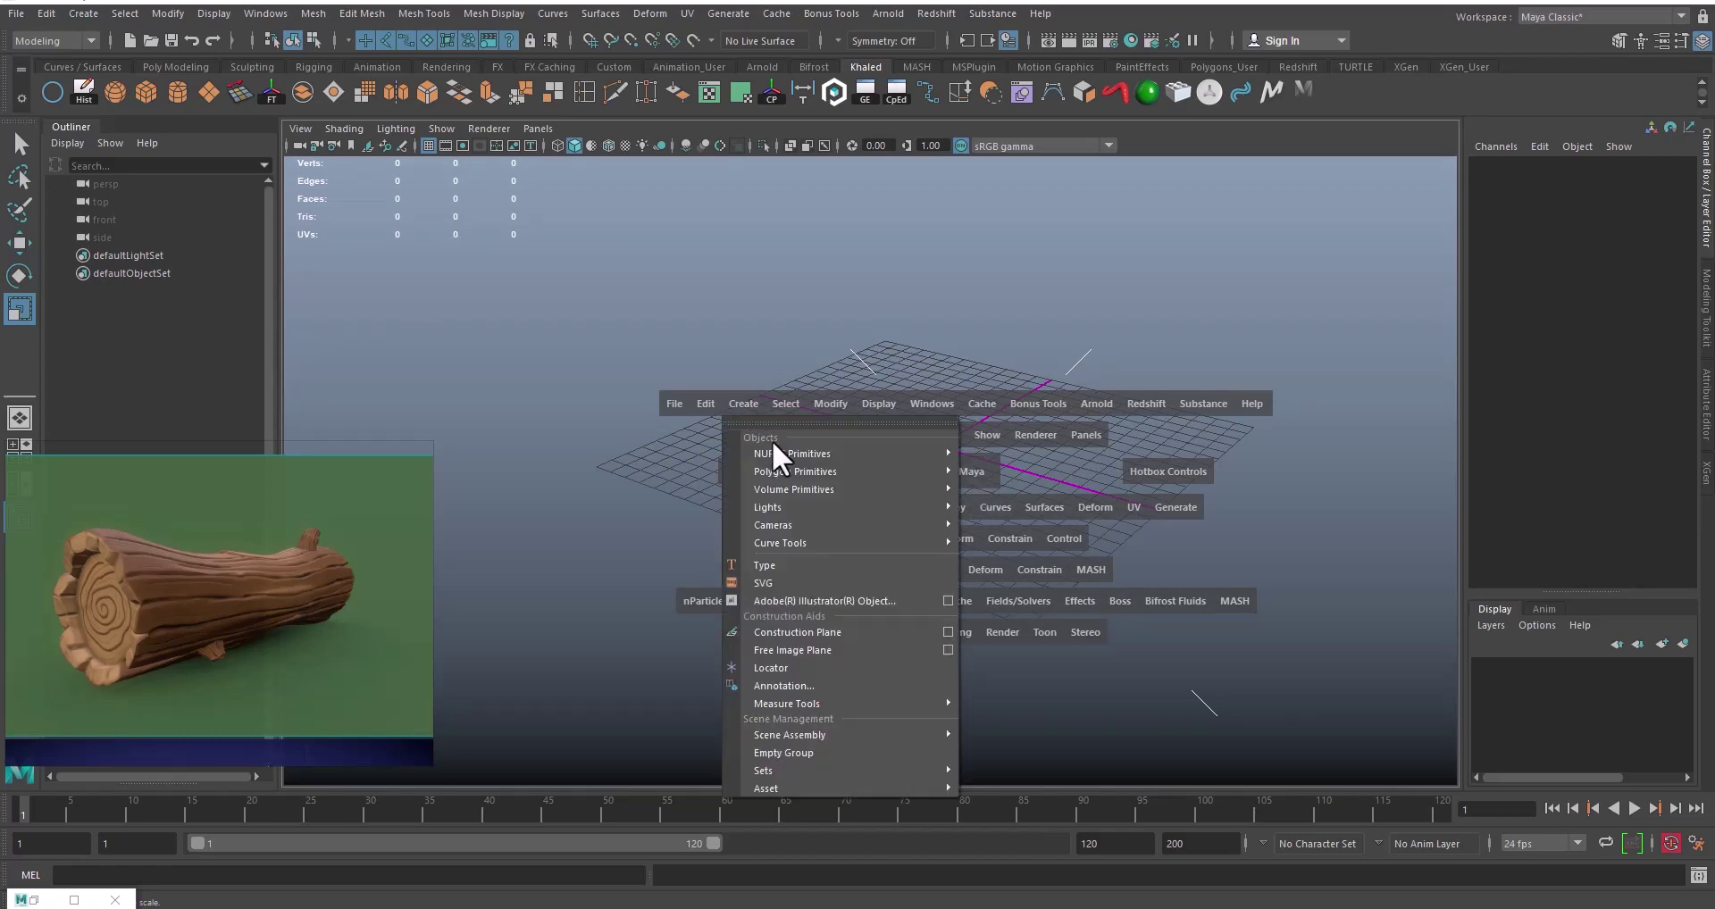
mouse_move(784, 471)
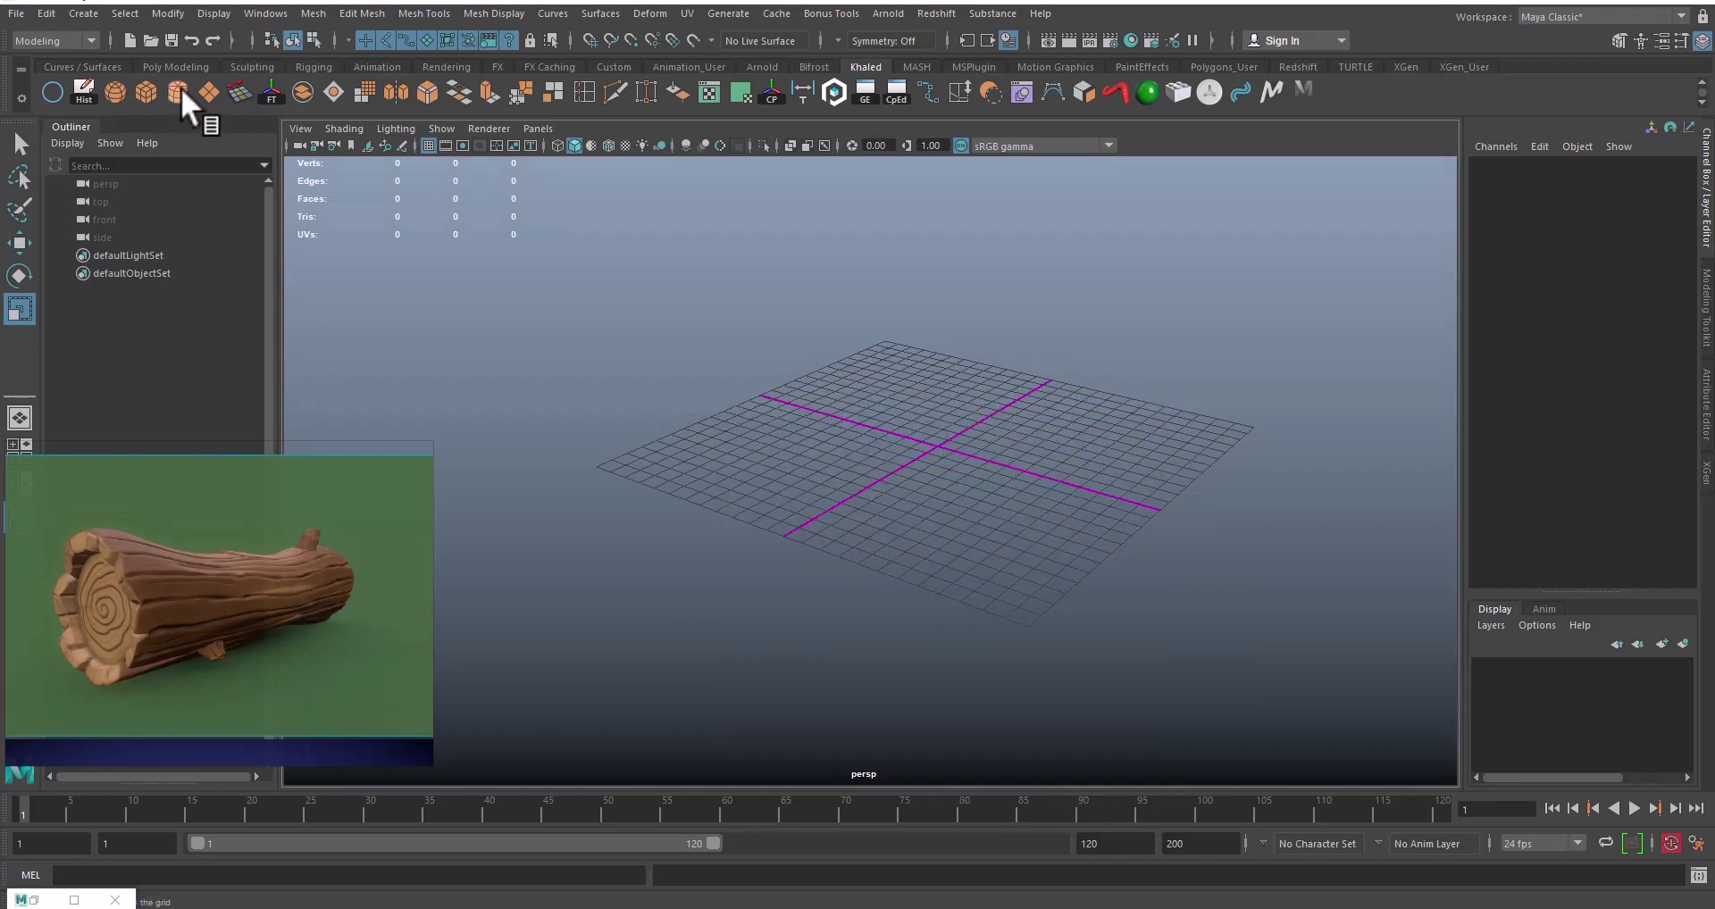
Step: Create a polygon cylinder at the centre of the grid as the base of the log
click(178, 90)
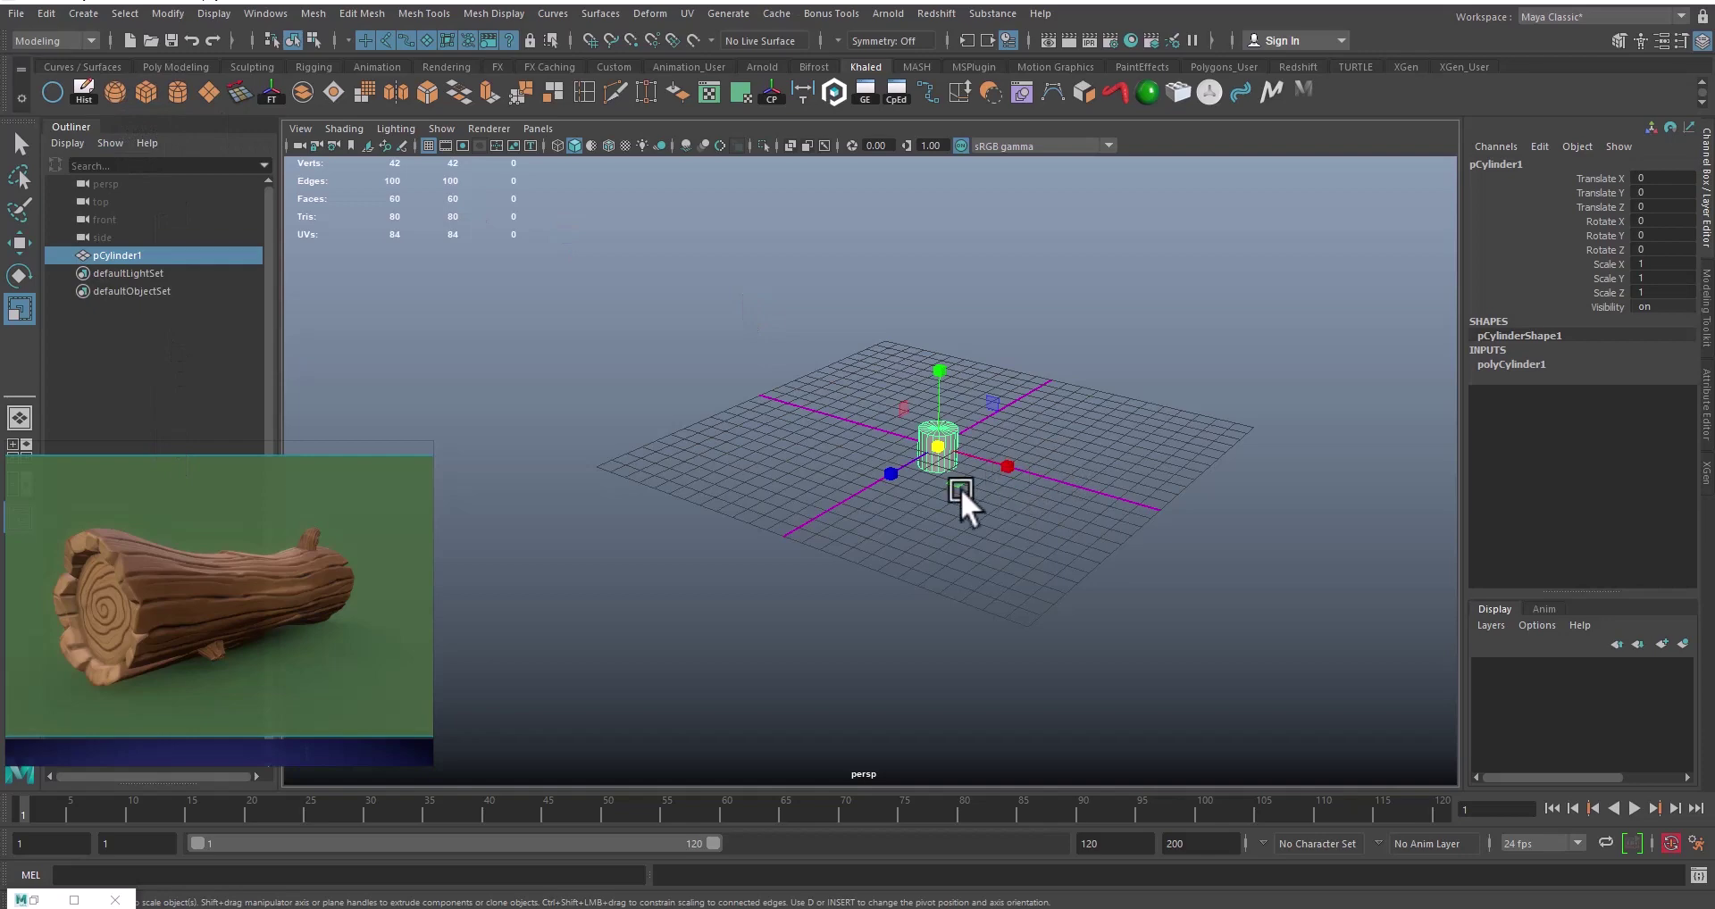
alt+middle_drag(991, 533, 910, 502)
scroll(842, 500, up, 5)
alt+middle_drag(877, 389, 908, 484)
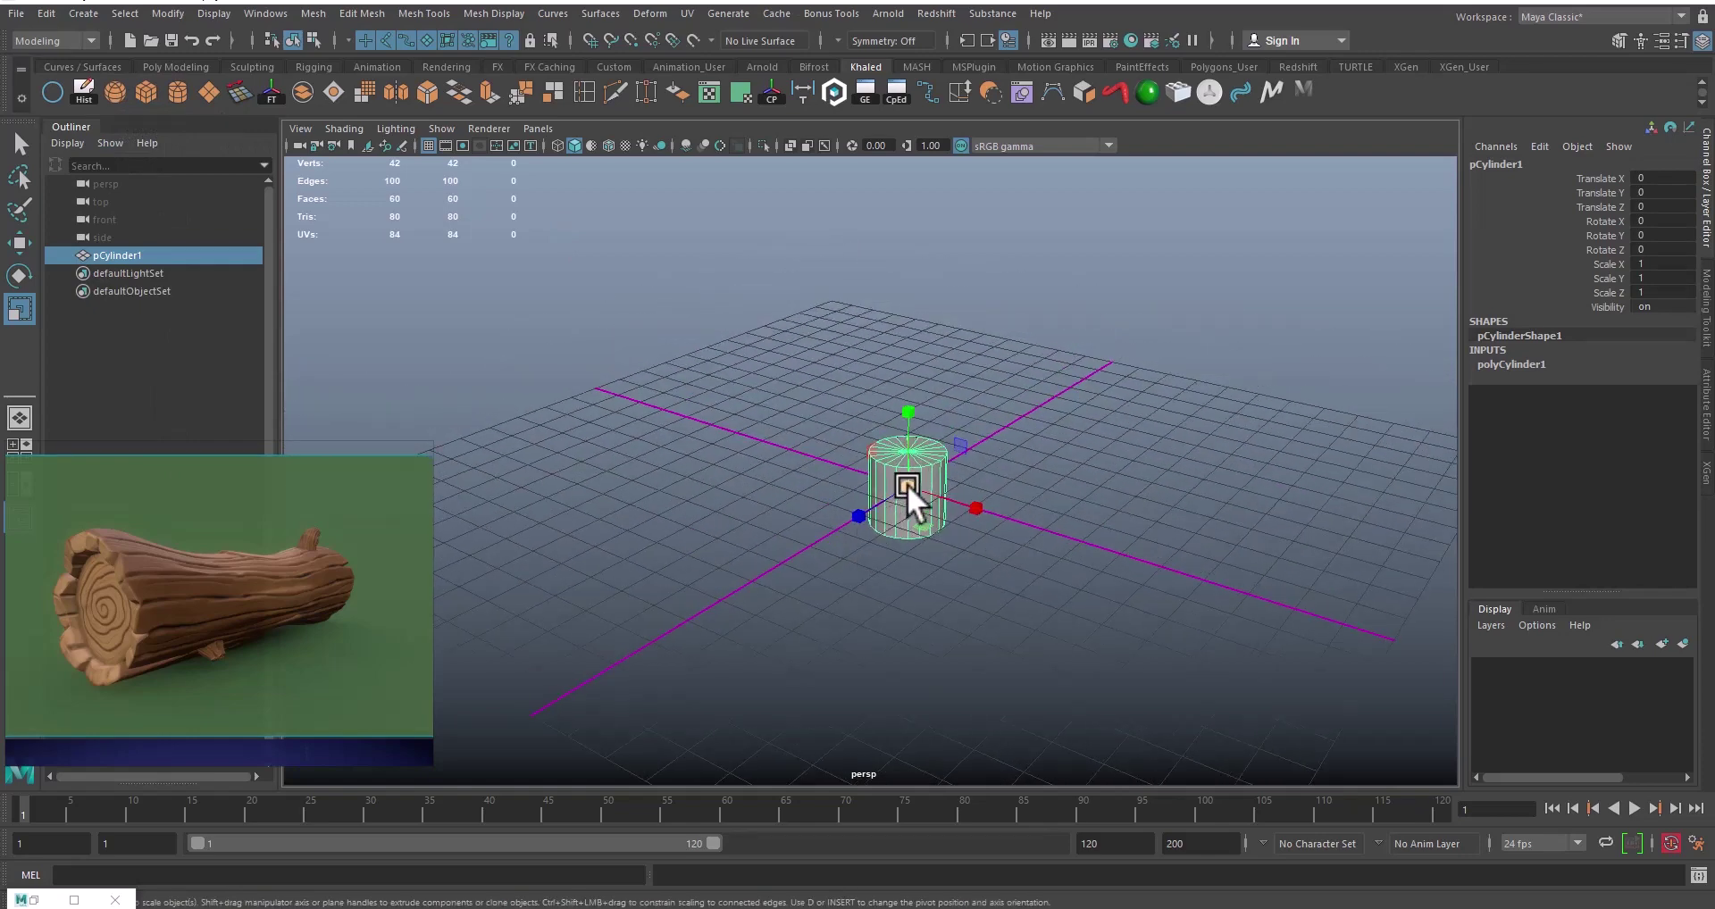
alt+middle_drag(906, 658, 891, 515)
scroll(896, 536, up, 10)
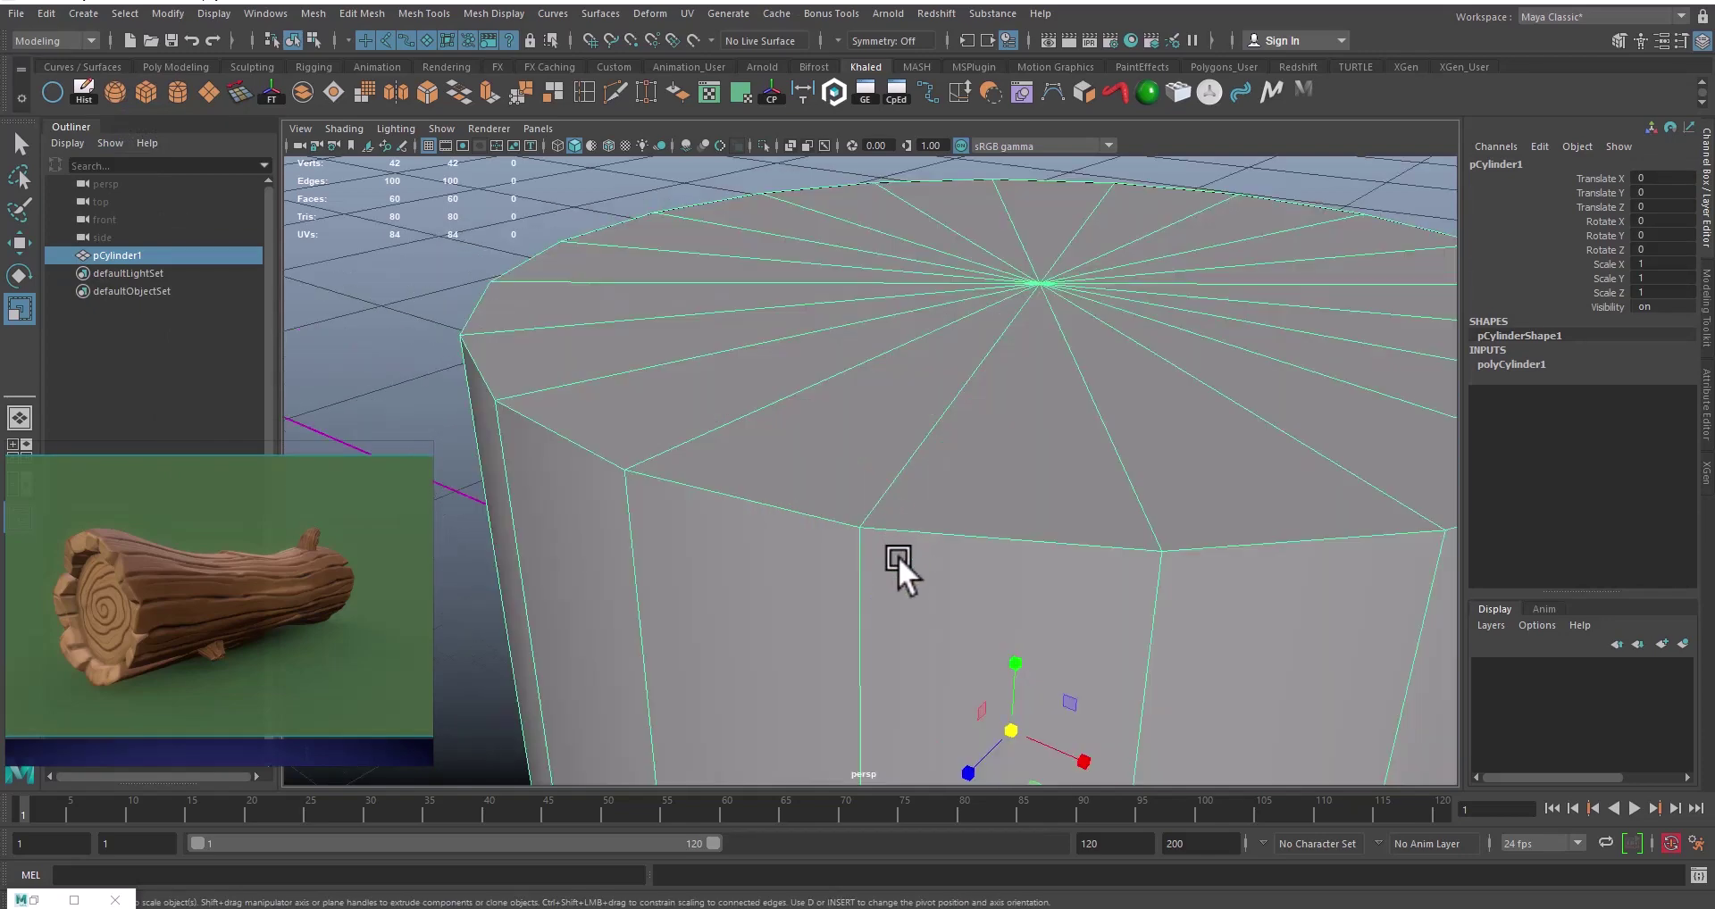
scroll(894, 497, down, 10)
alt+middle_drag(786, 553, 855, 509)
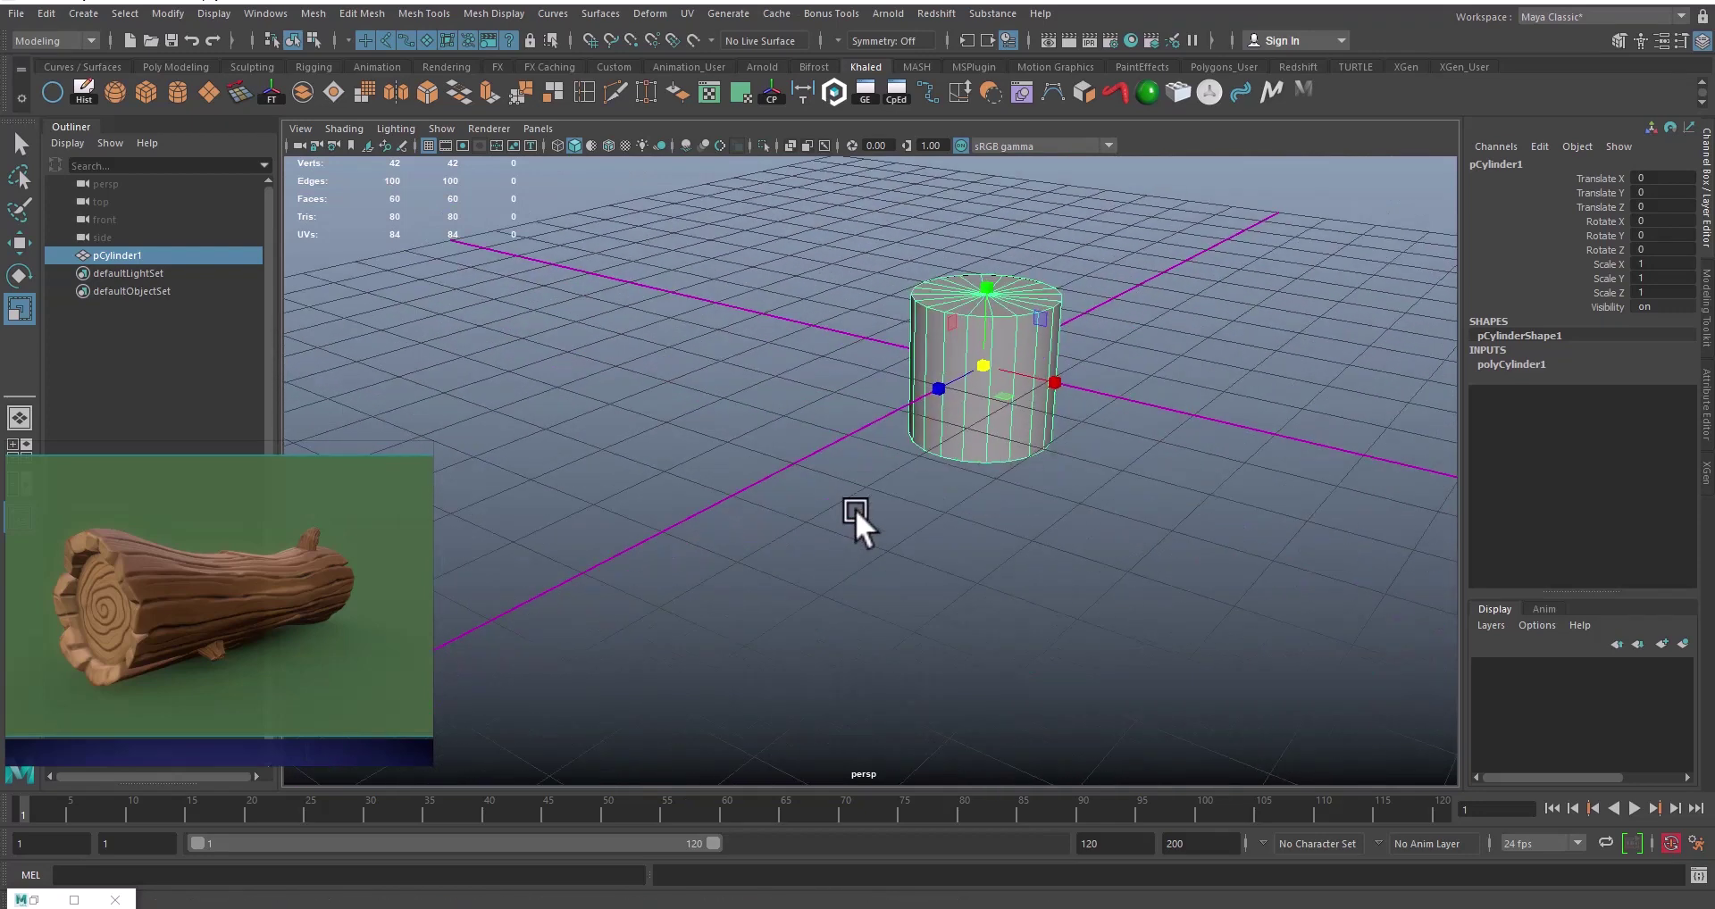
Step: Rotate the cylinder 90 degrees around the X axis so it lies on its side
key(e)
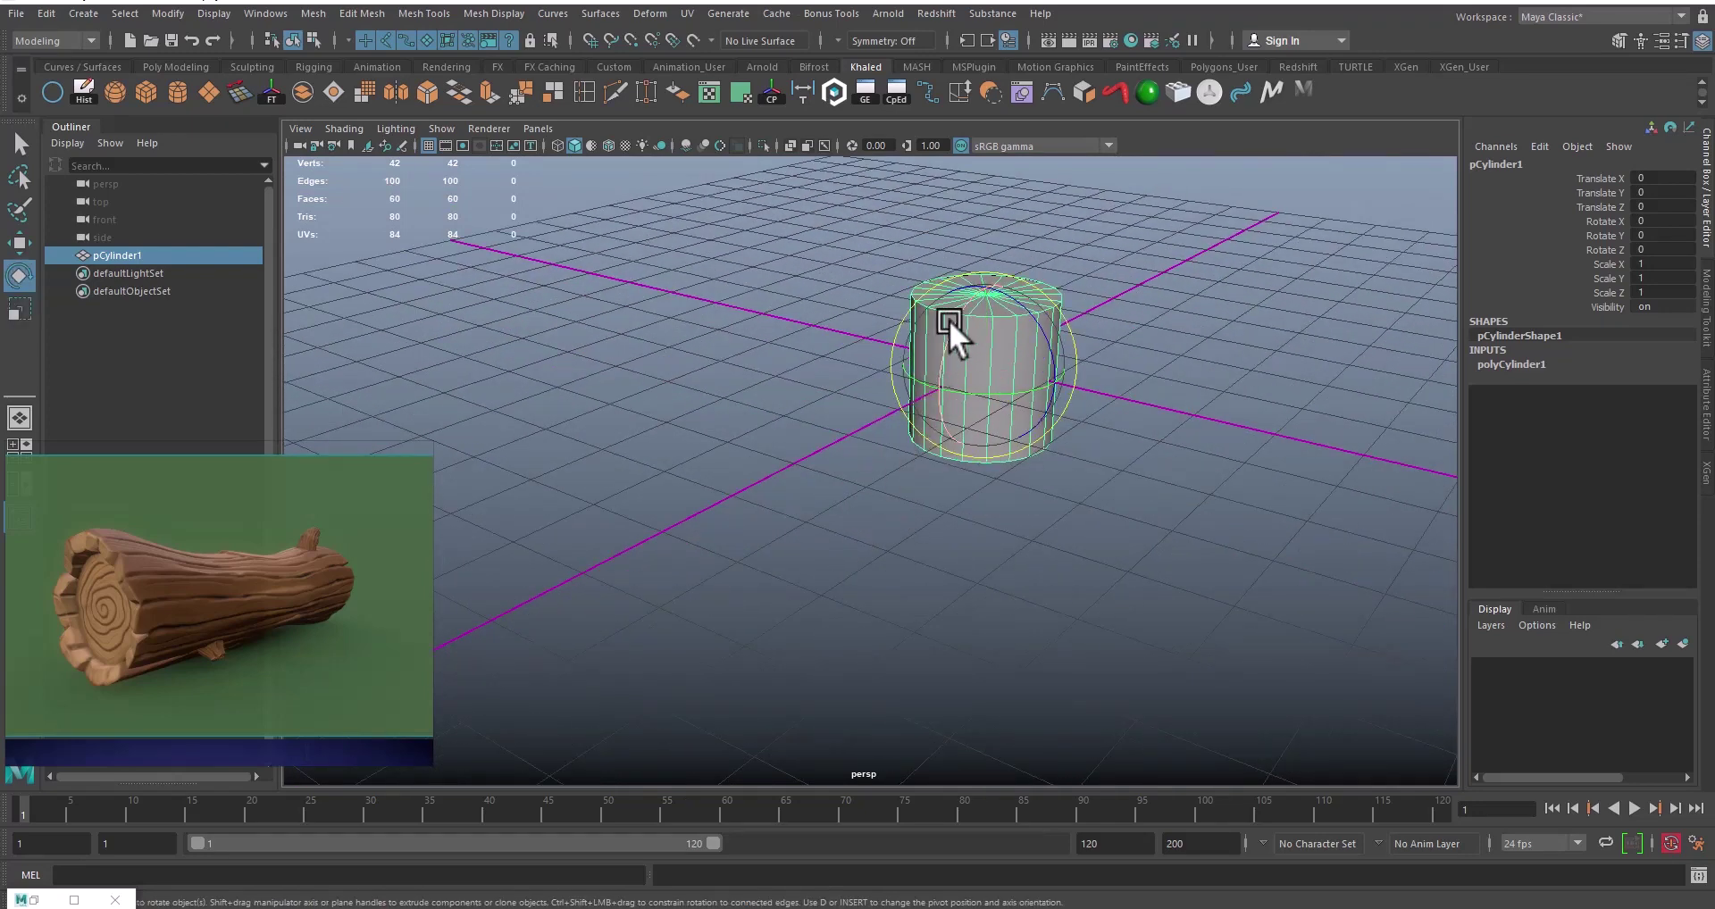
drag(949, 320, 904, 421)
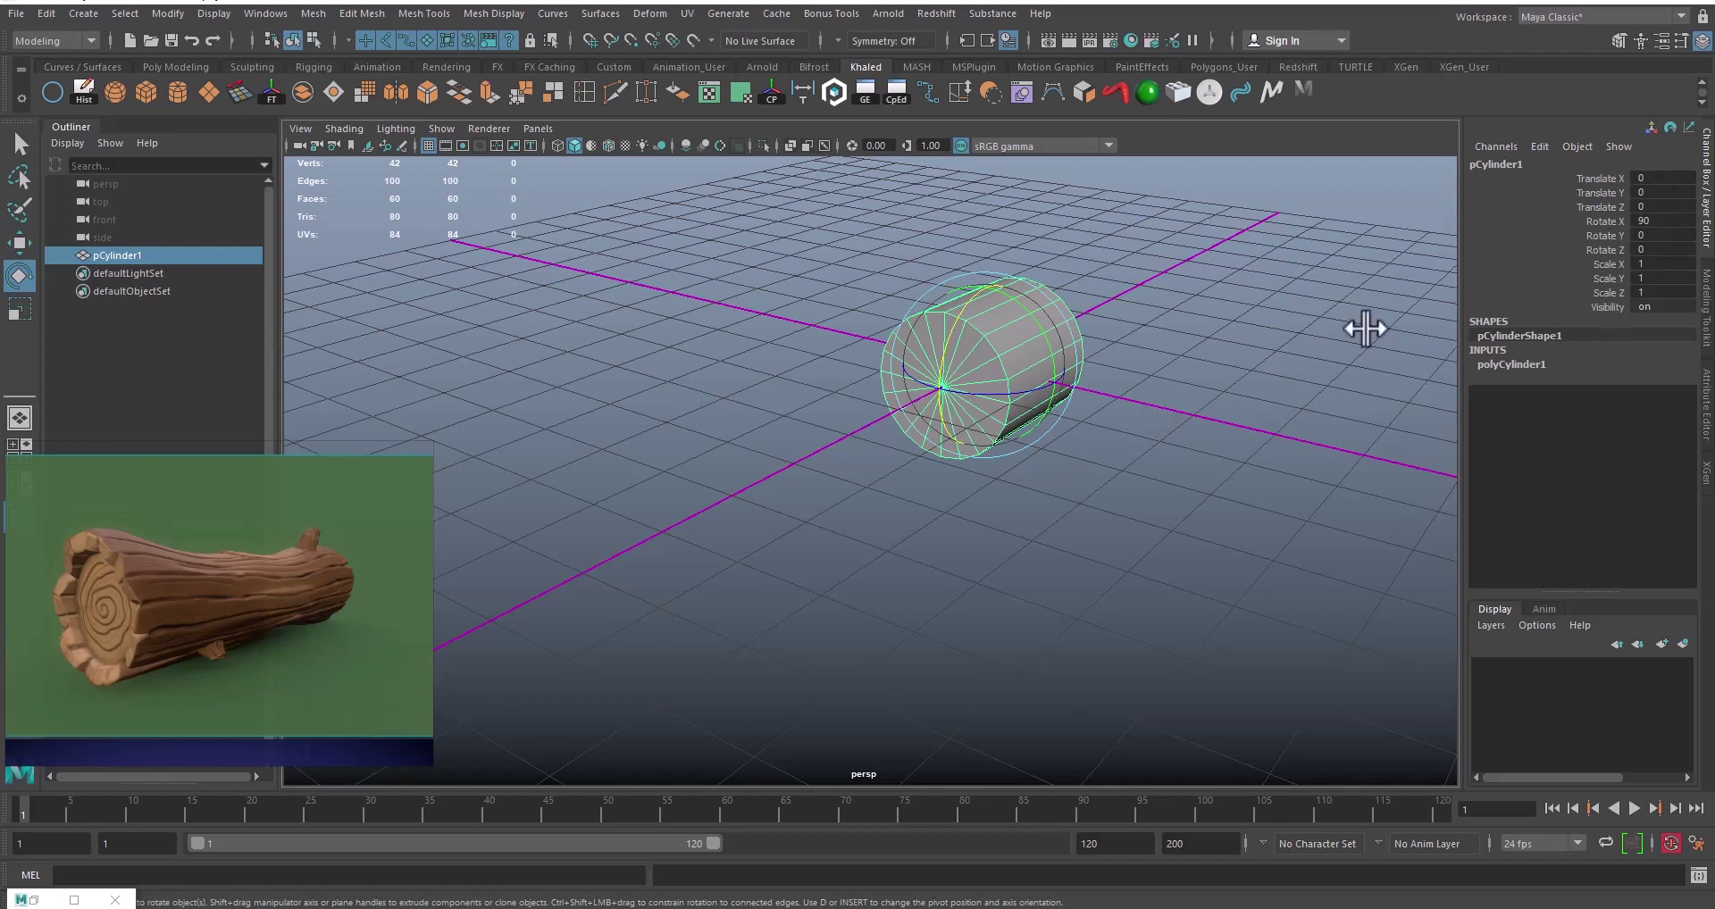
alt+middle_drag(1068, 411, 973, 406)
key(f)
Step: Set the cylinder's Subdivisions Axis to 12 in its polyCylinder inputs
click(1519, 362)
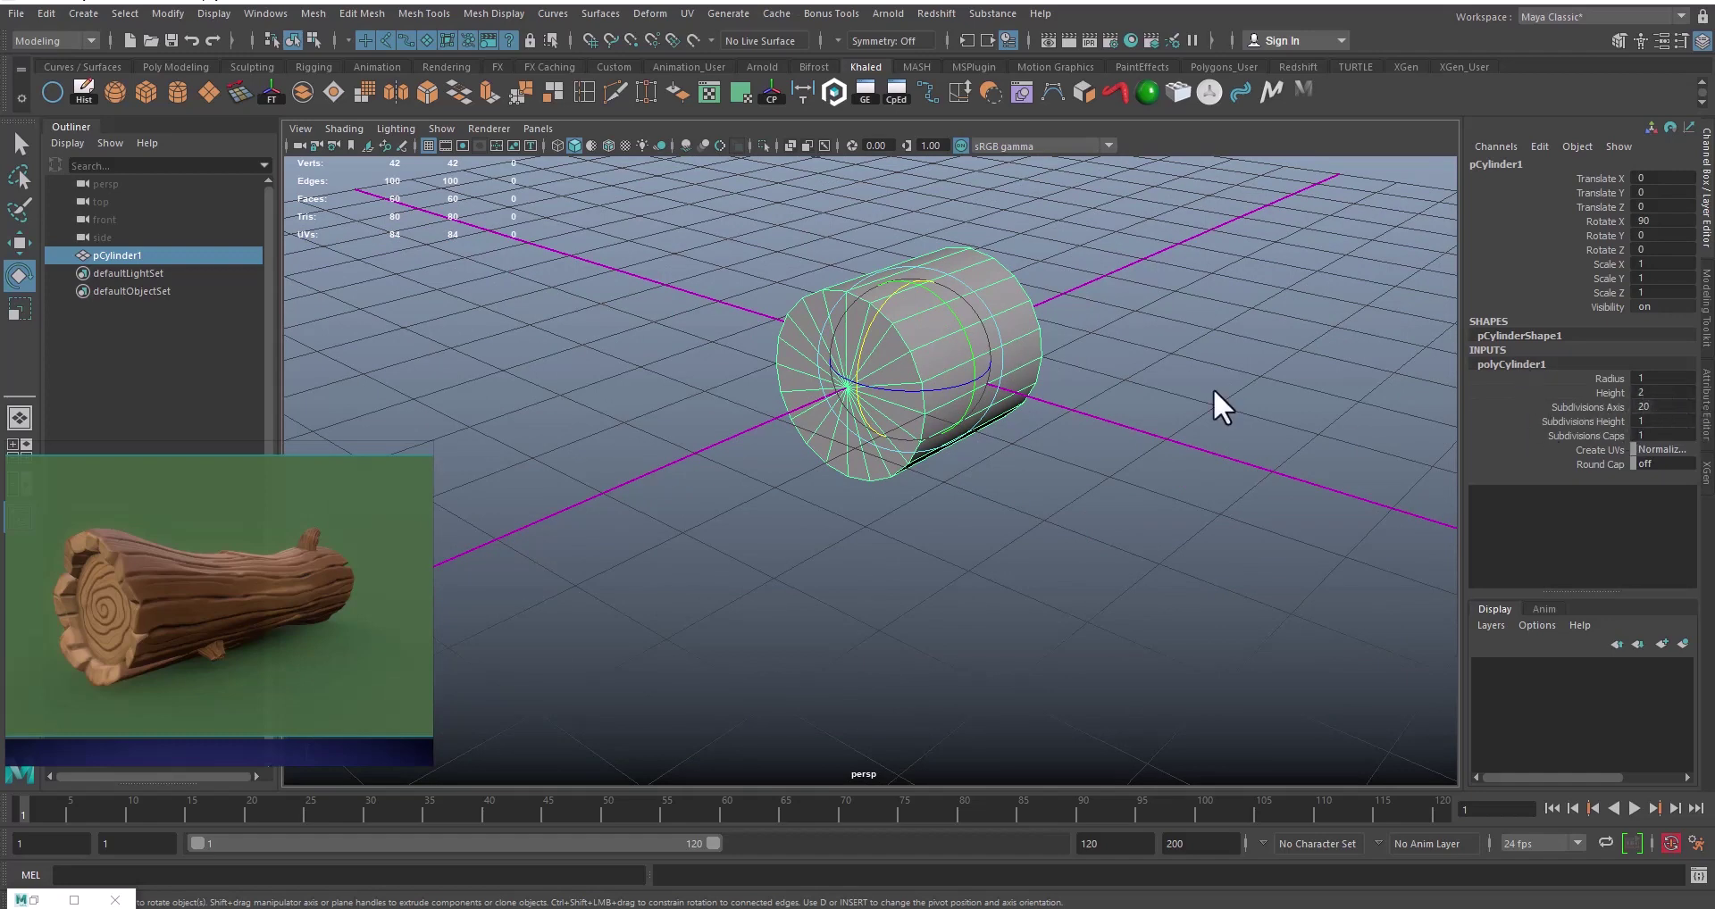
alt+middle_drag(1212, 389, 1002, 394)
alt+drag(990, 386, 1000, 377)
key(w)
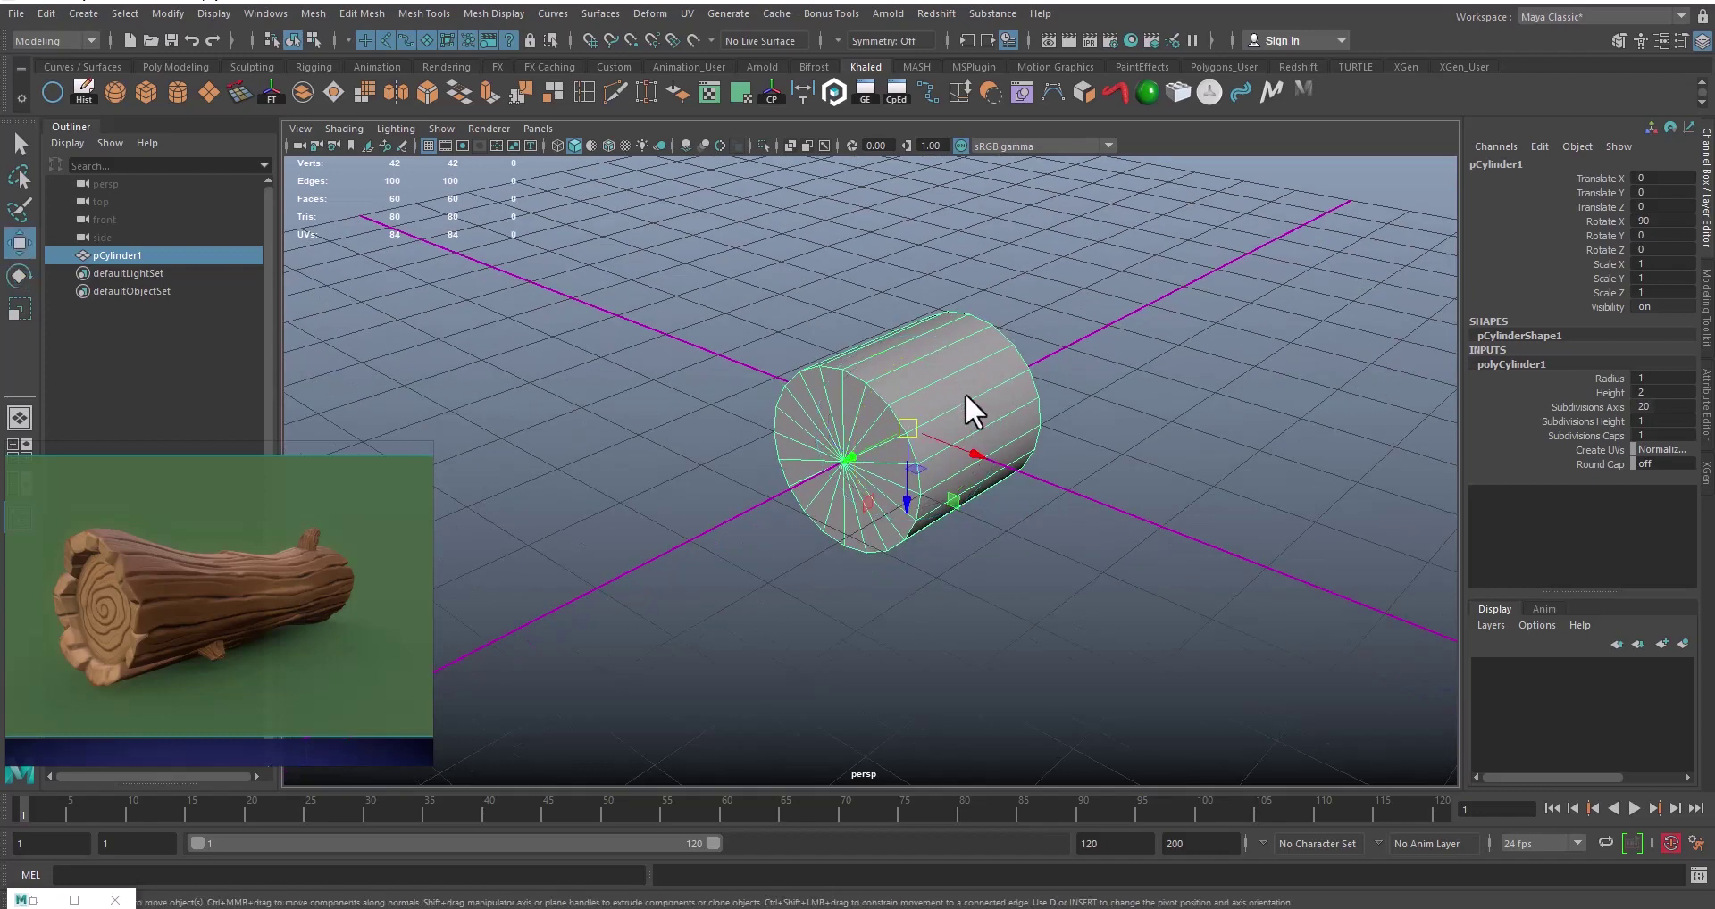
alt+drag(969, 398, 1131, 452)
key(f)
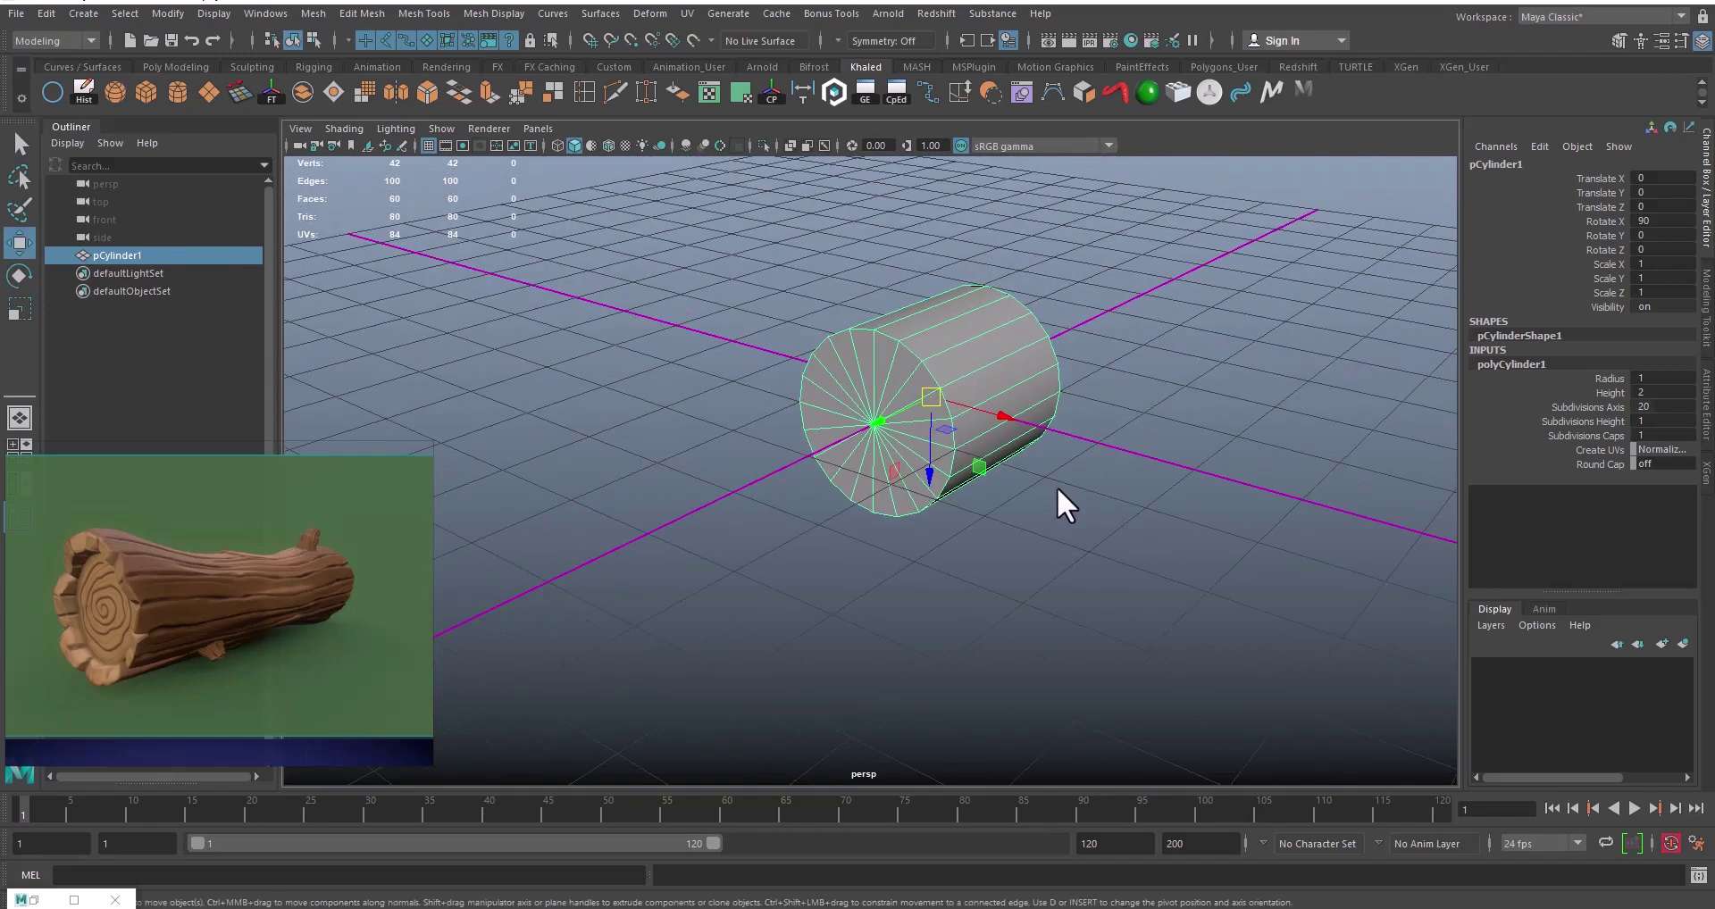
click(1653, 408)
text(1)
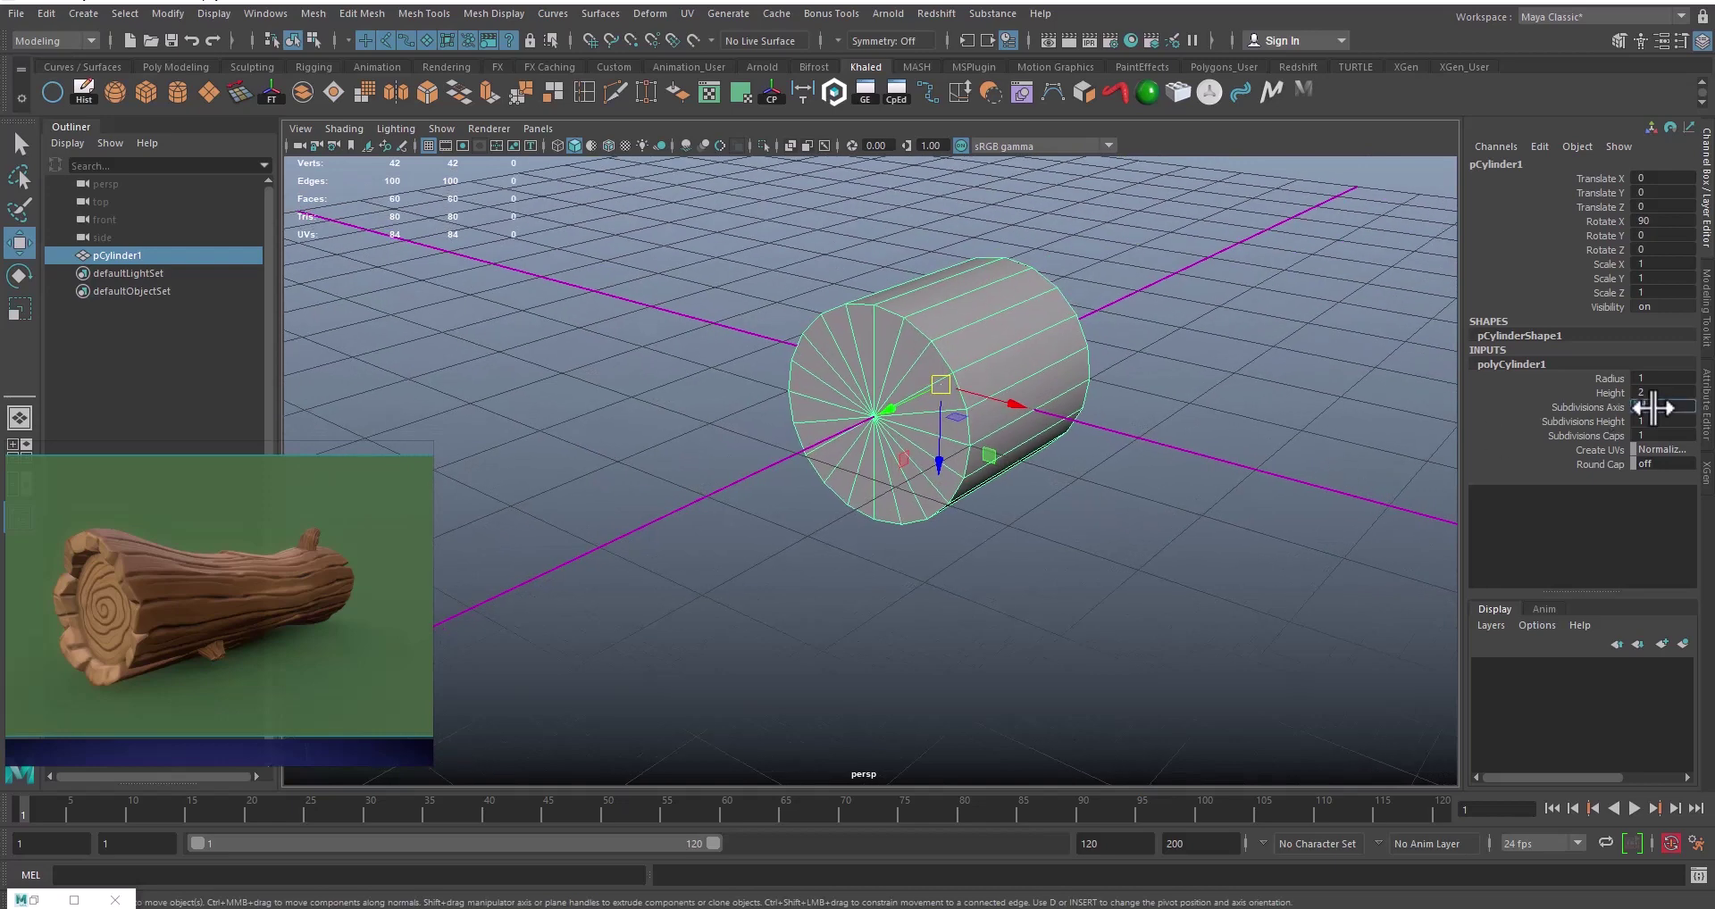
text(2)
key(Return)
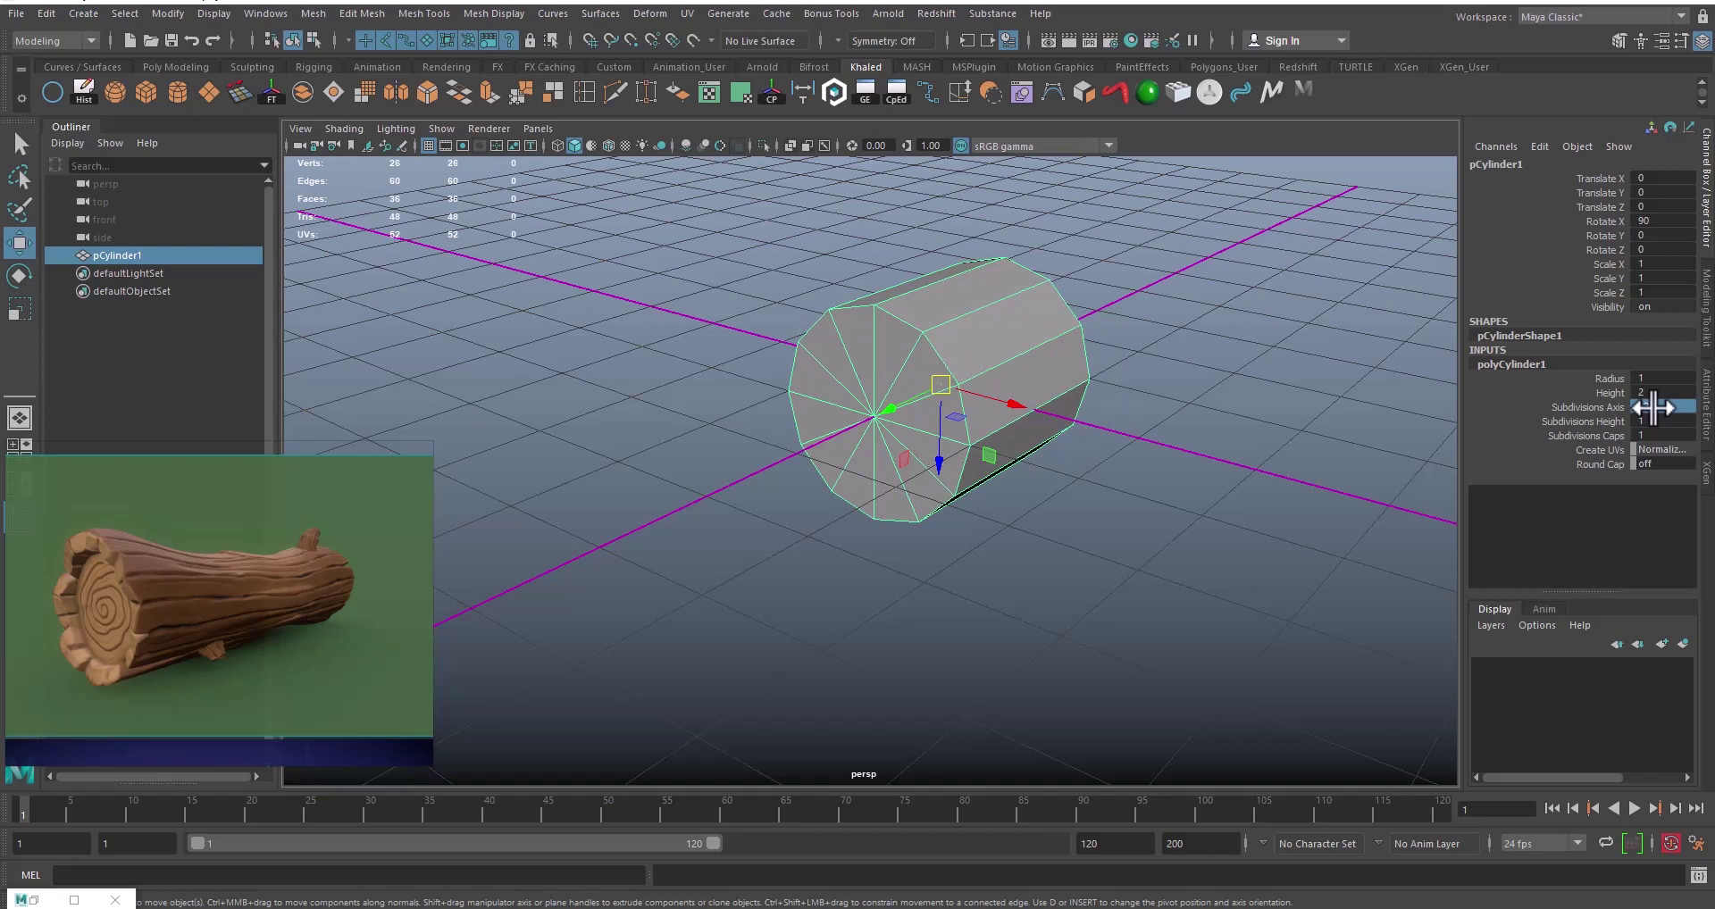
Step: Check the linear working unit in the general application preferences, keep it at centimeter, and save the preferences
alt+drag(1043, 540, 996, 543)
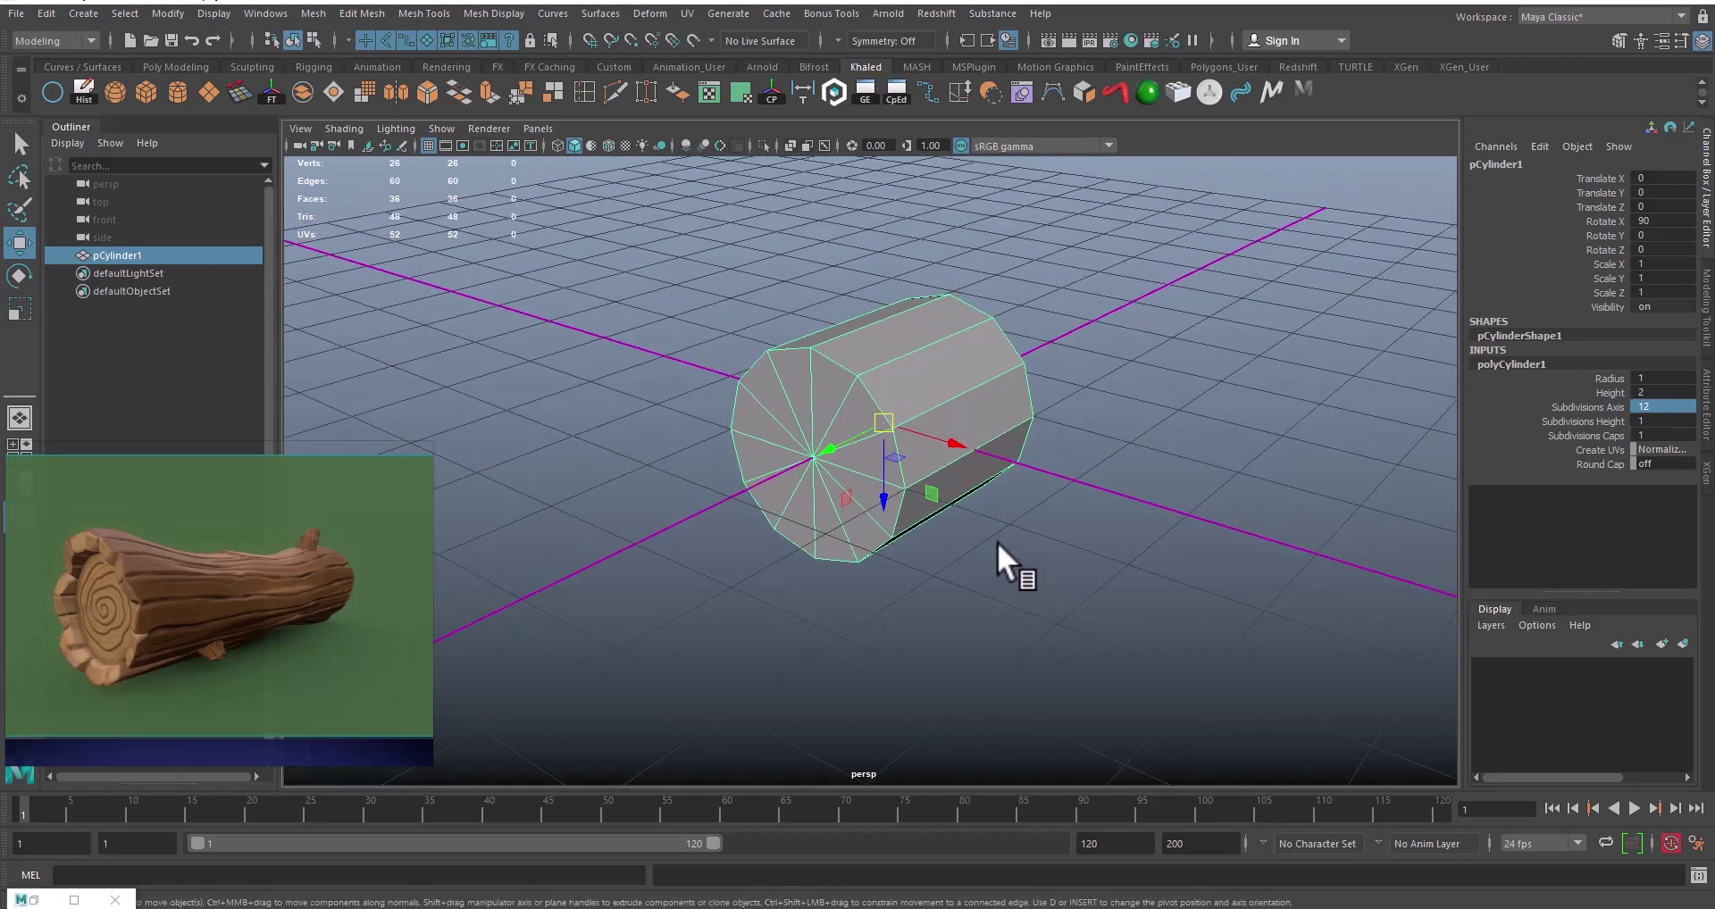
scroll(997, 543, down, 6)
click(268, 11)
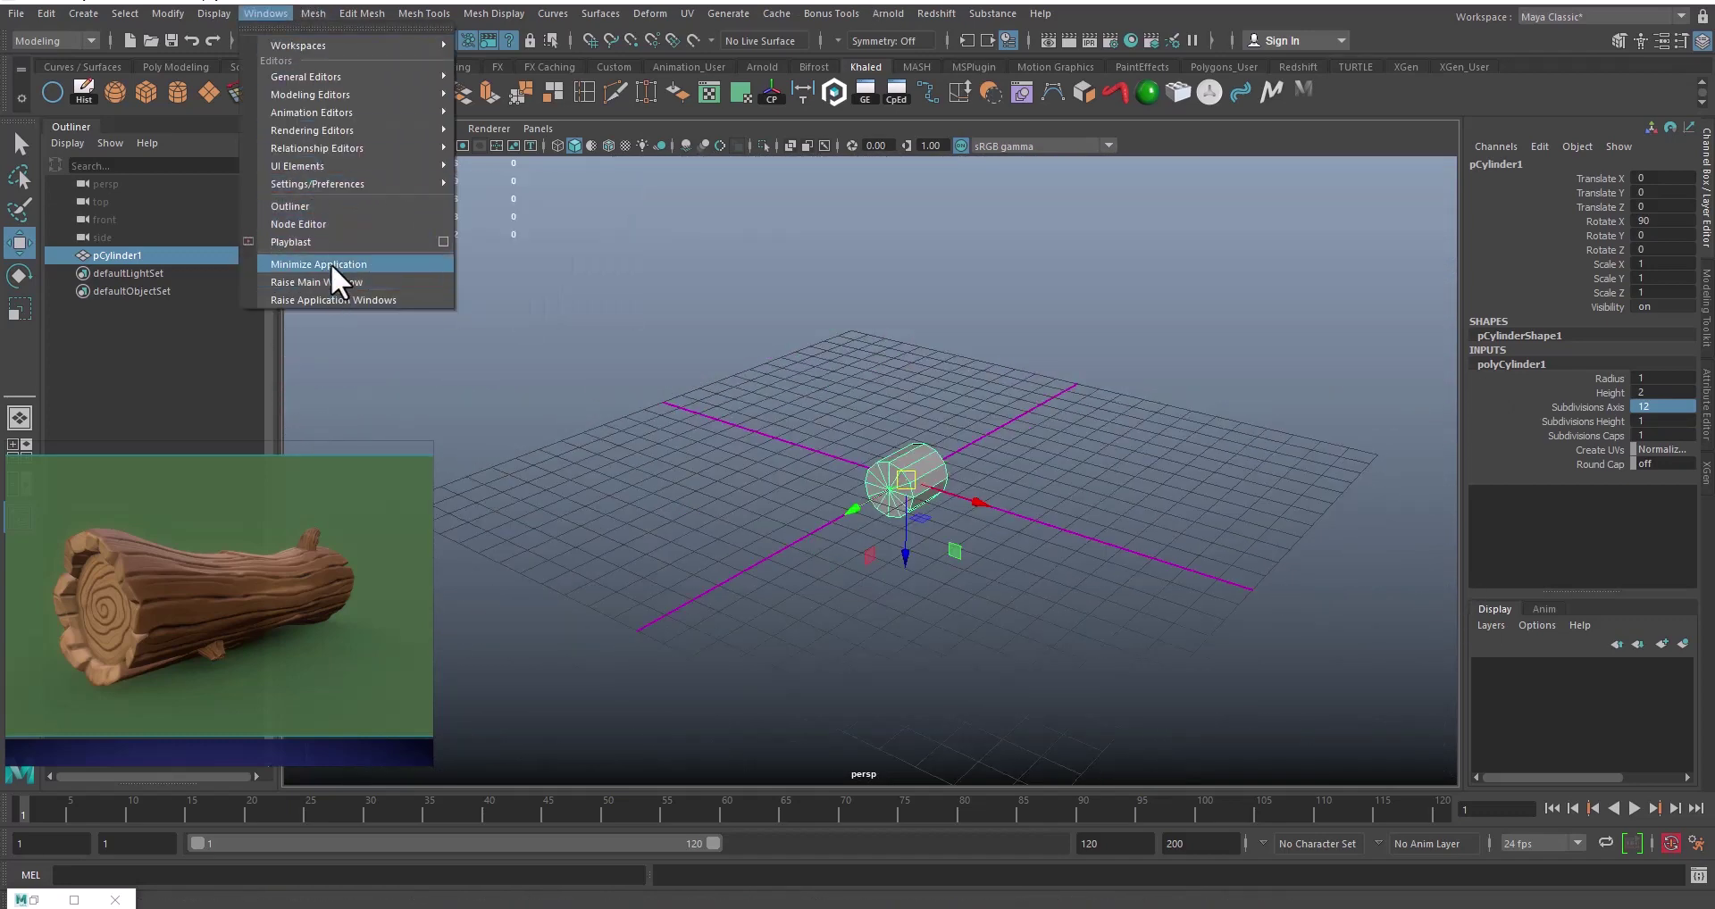
mouse_move(313, 170)
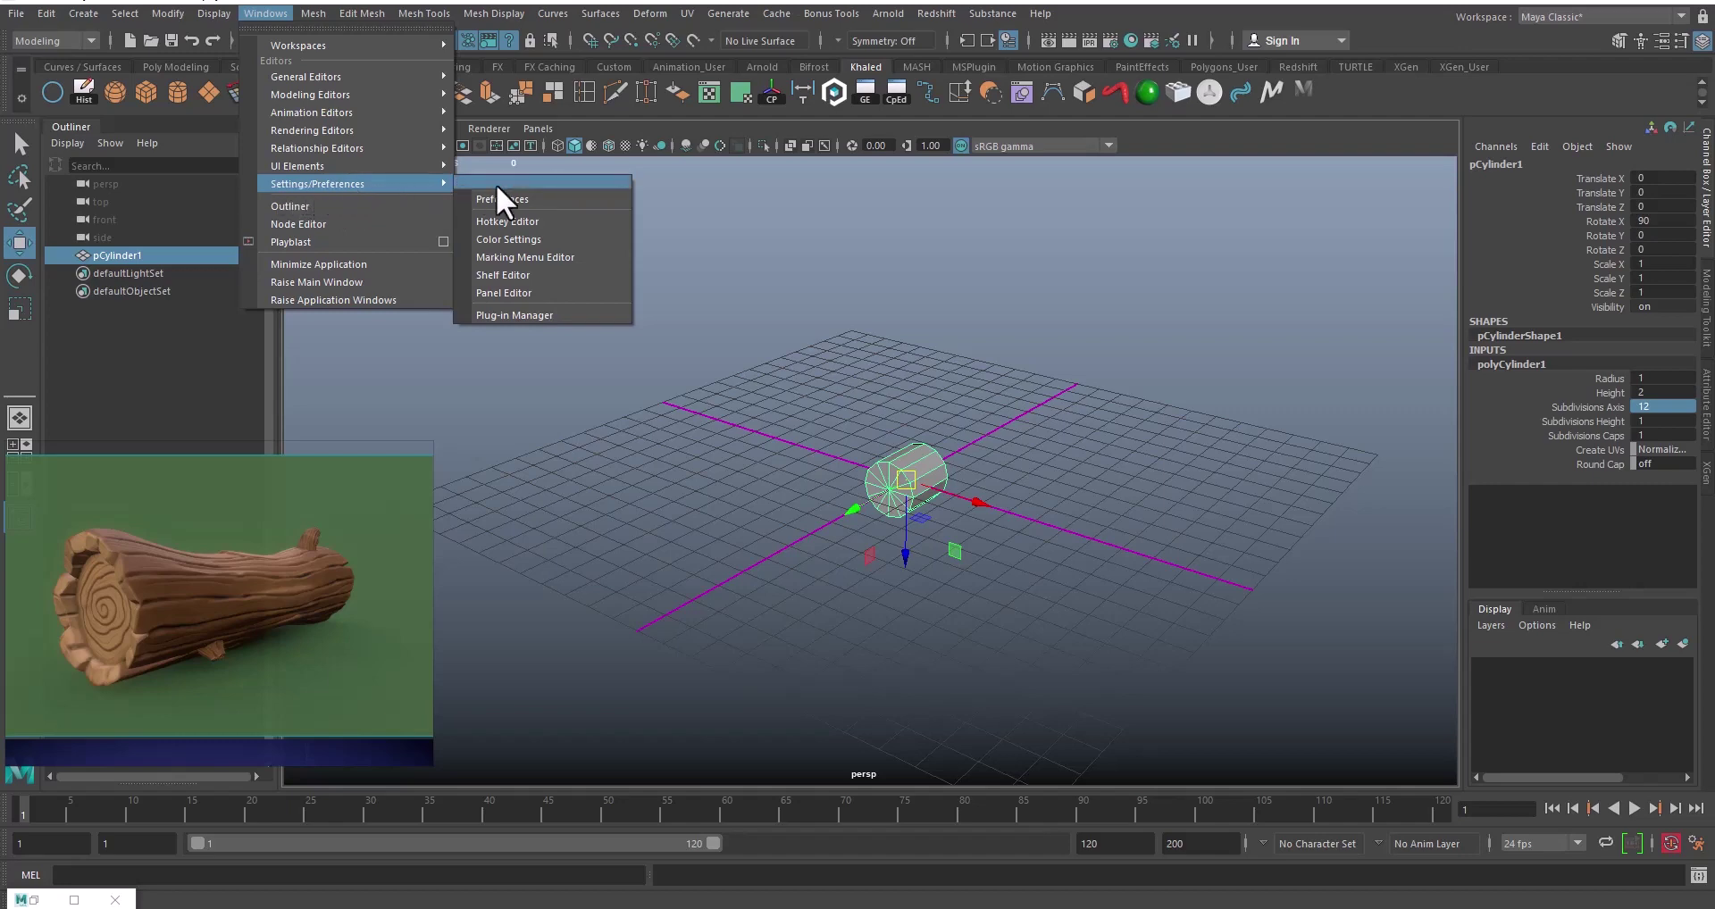
click(527, 197)
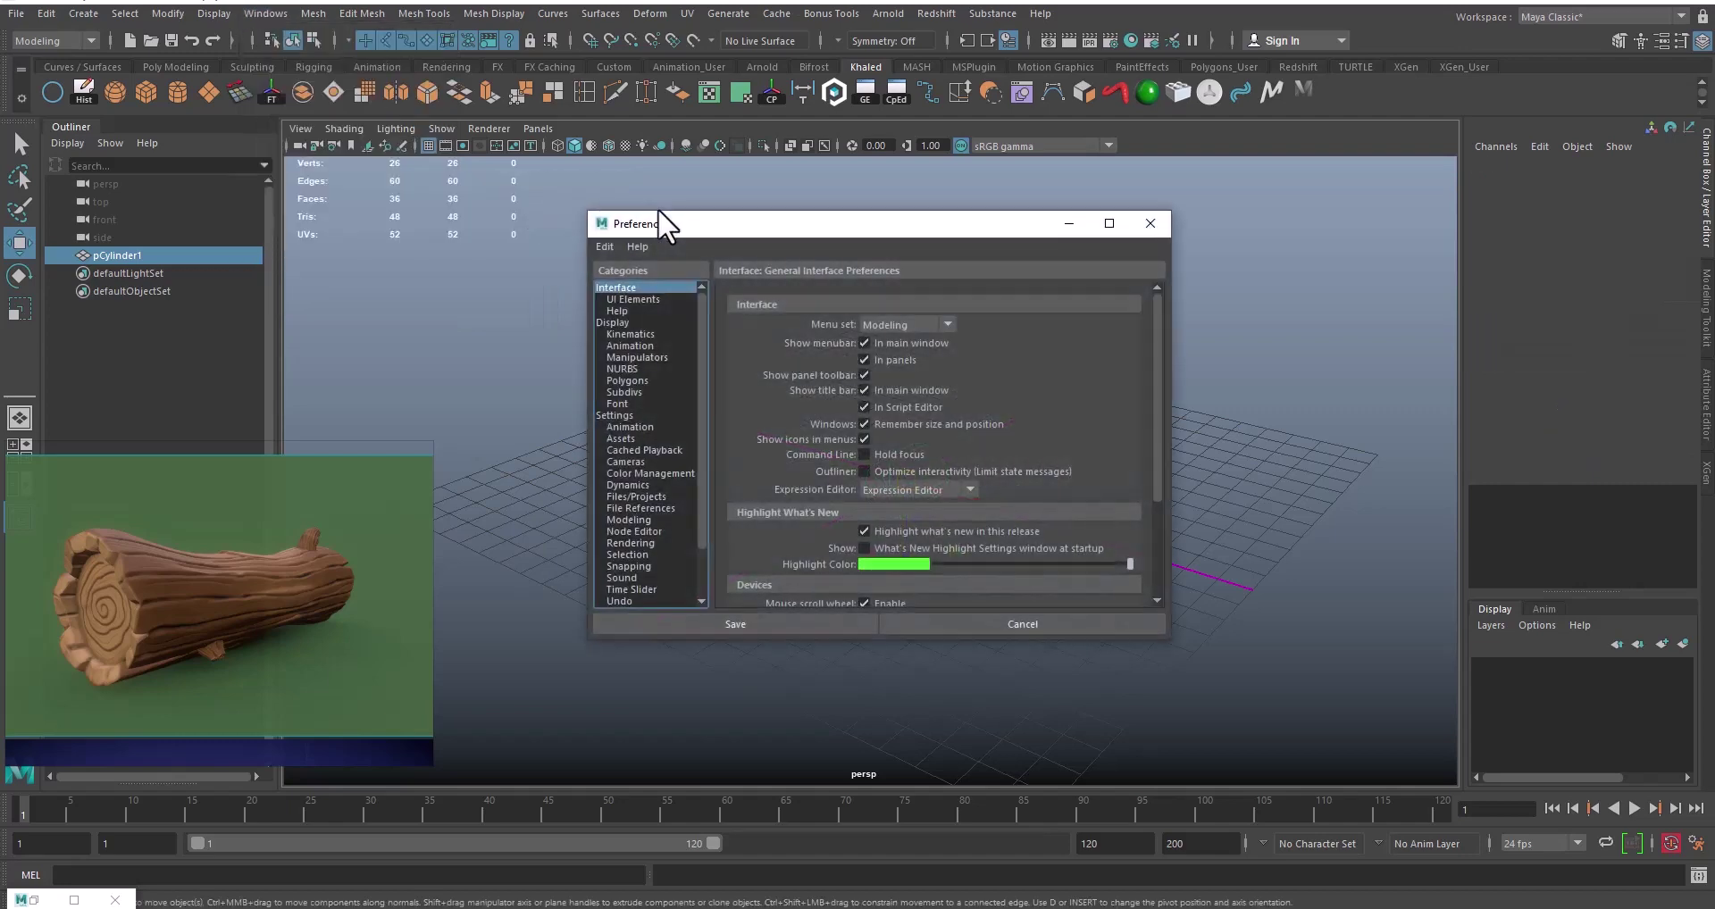
drag(818, 232, 769, 162)
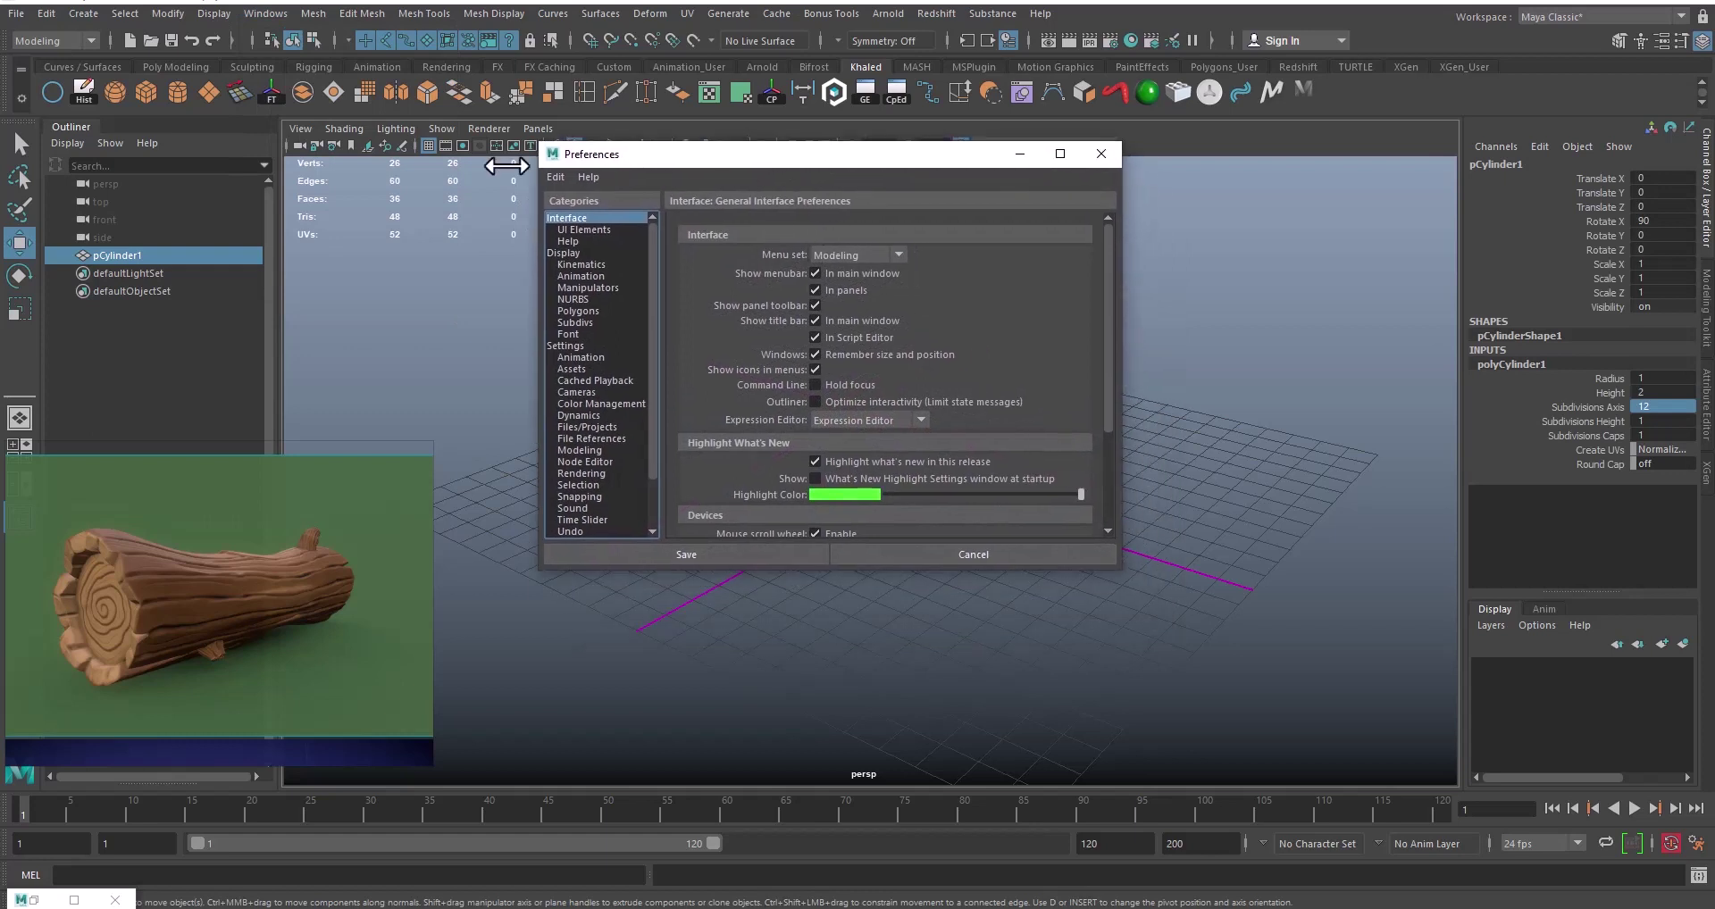
click(567, 346)
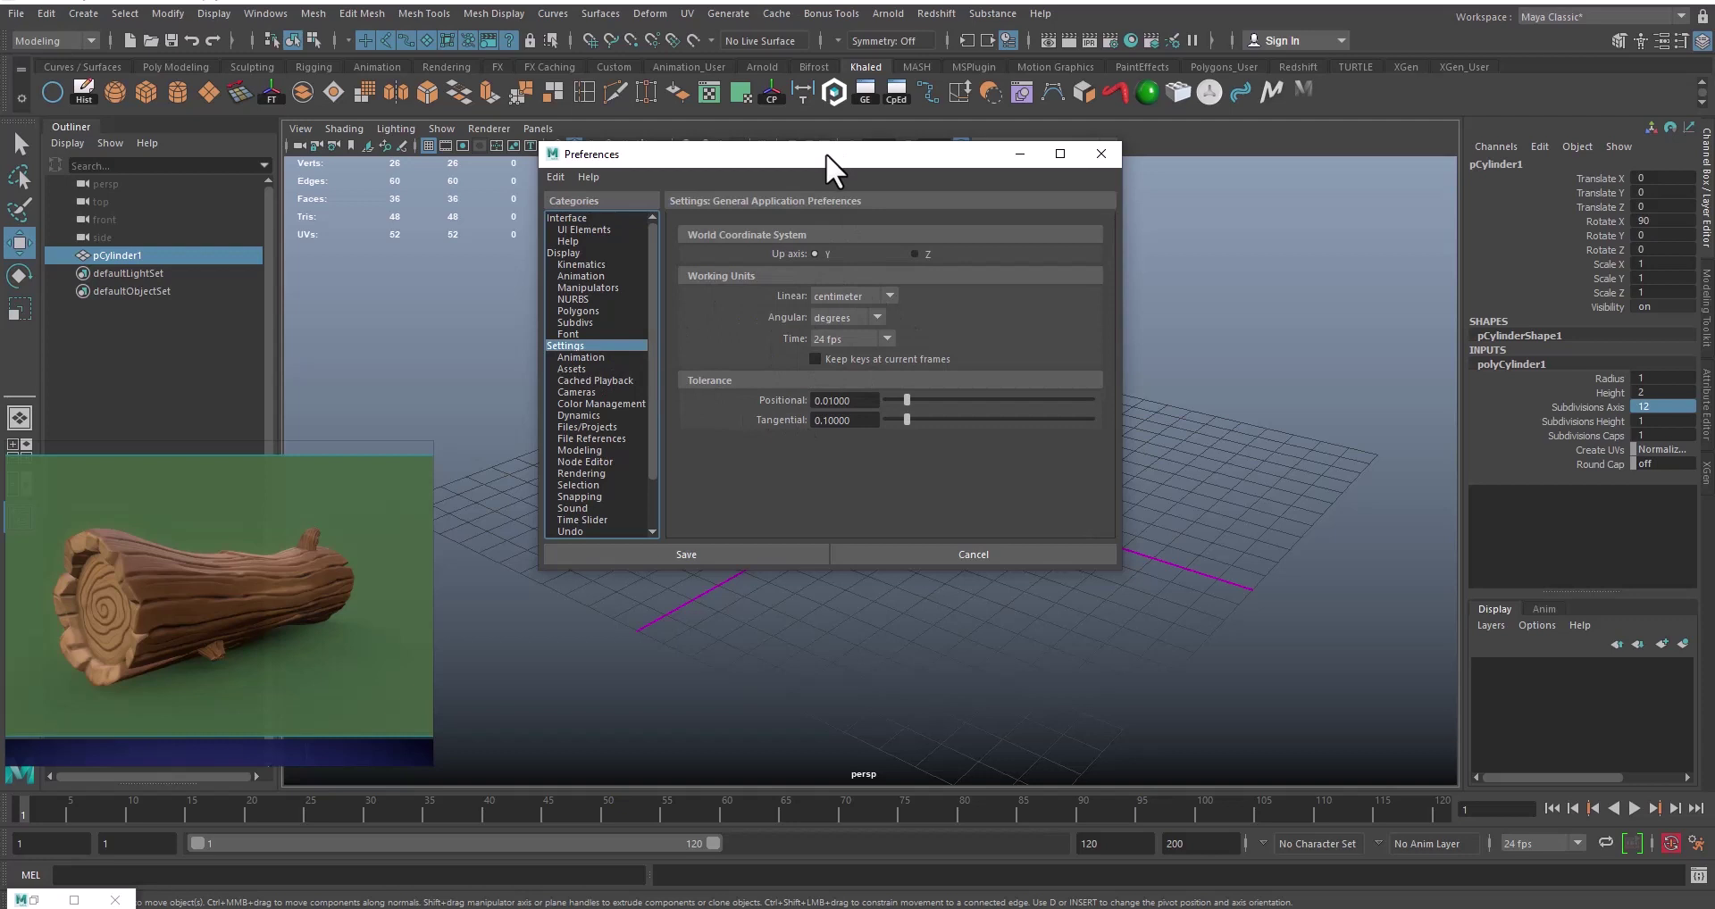
click(888, 295)
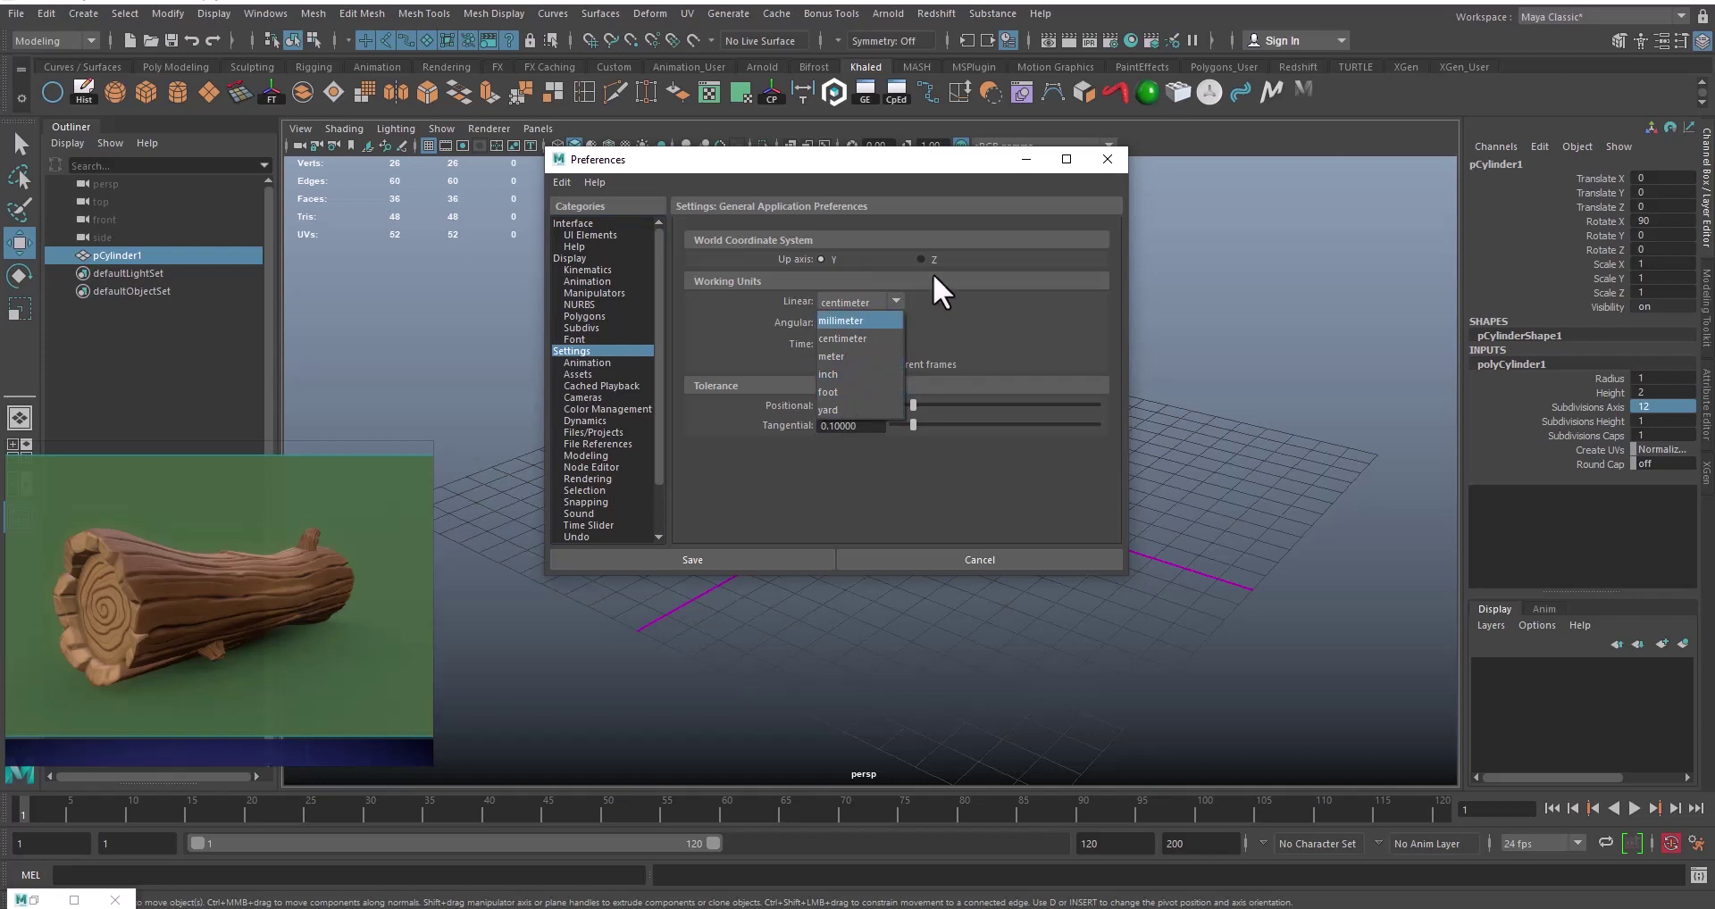
click(914, 168)
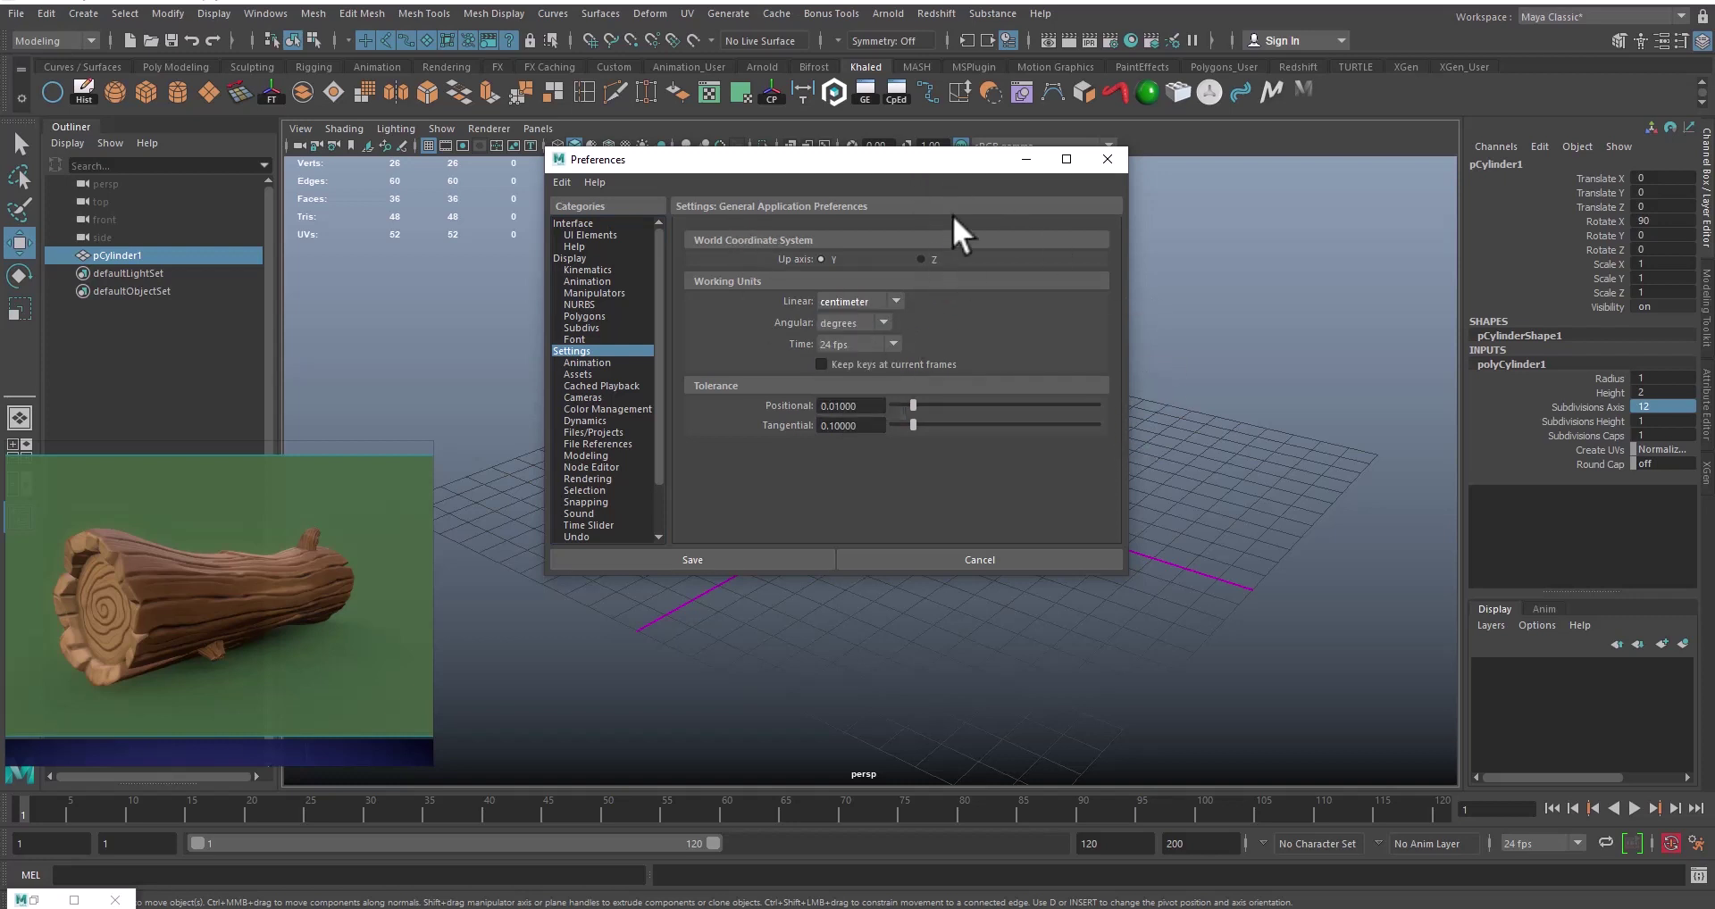
drag(866, 159, 894, 202)
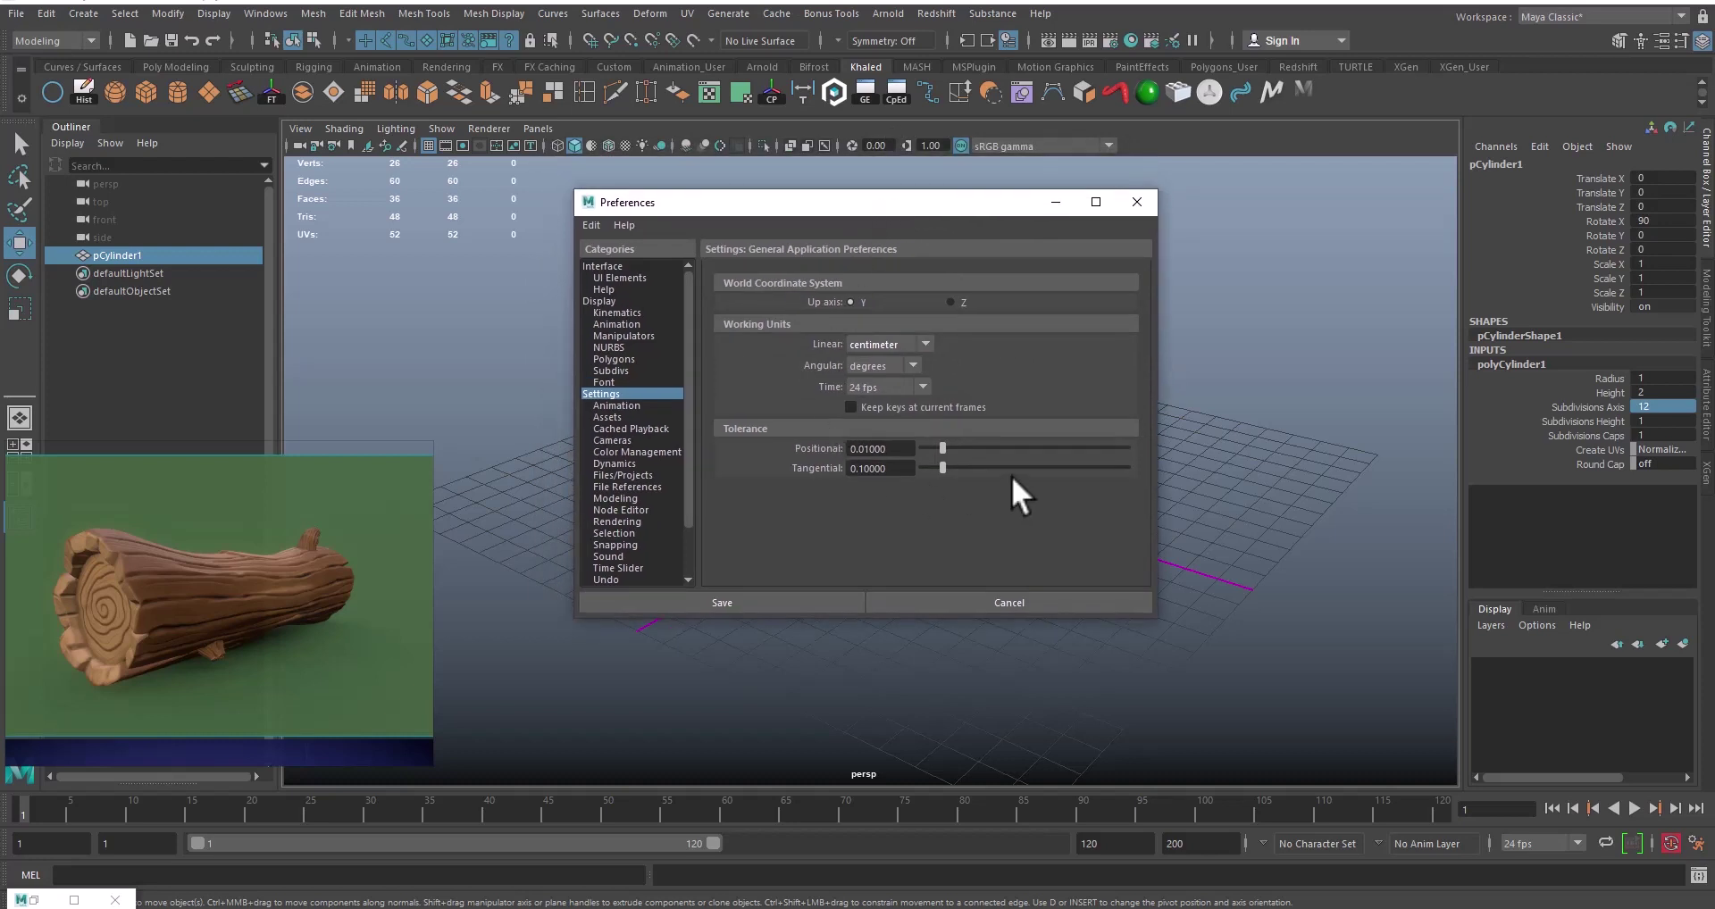
drag(867, 206, 923, 232)
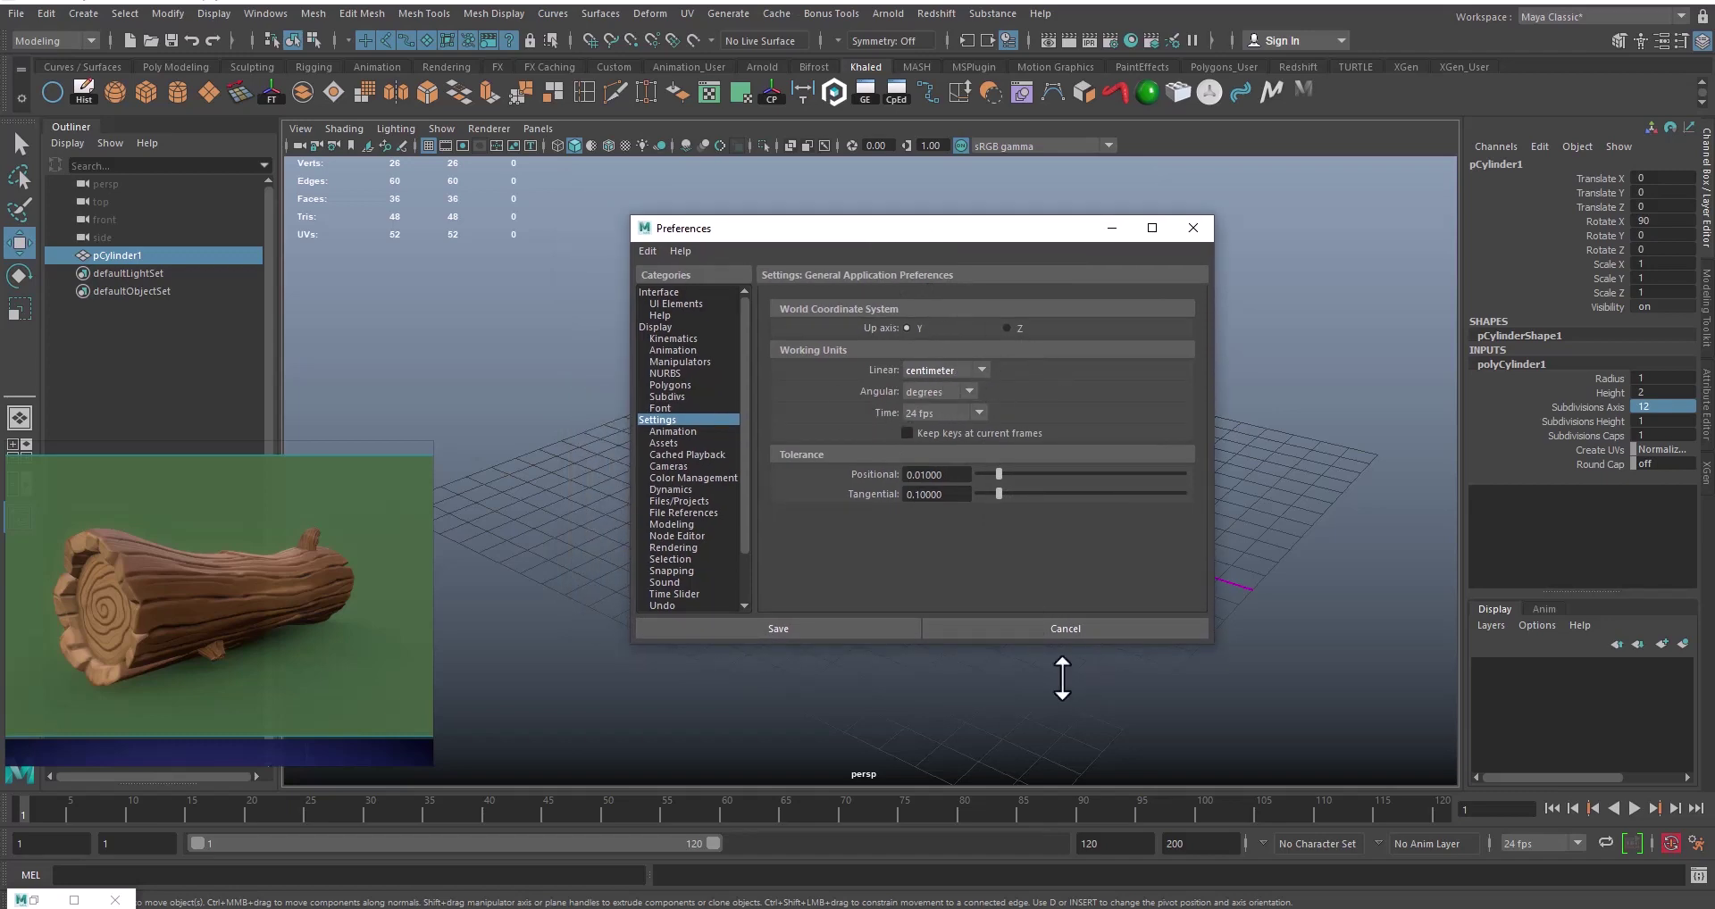
click(771, 627)
Step: Set the cylinder's Scale Y to 200 to give the log its length
key(r)
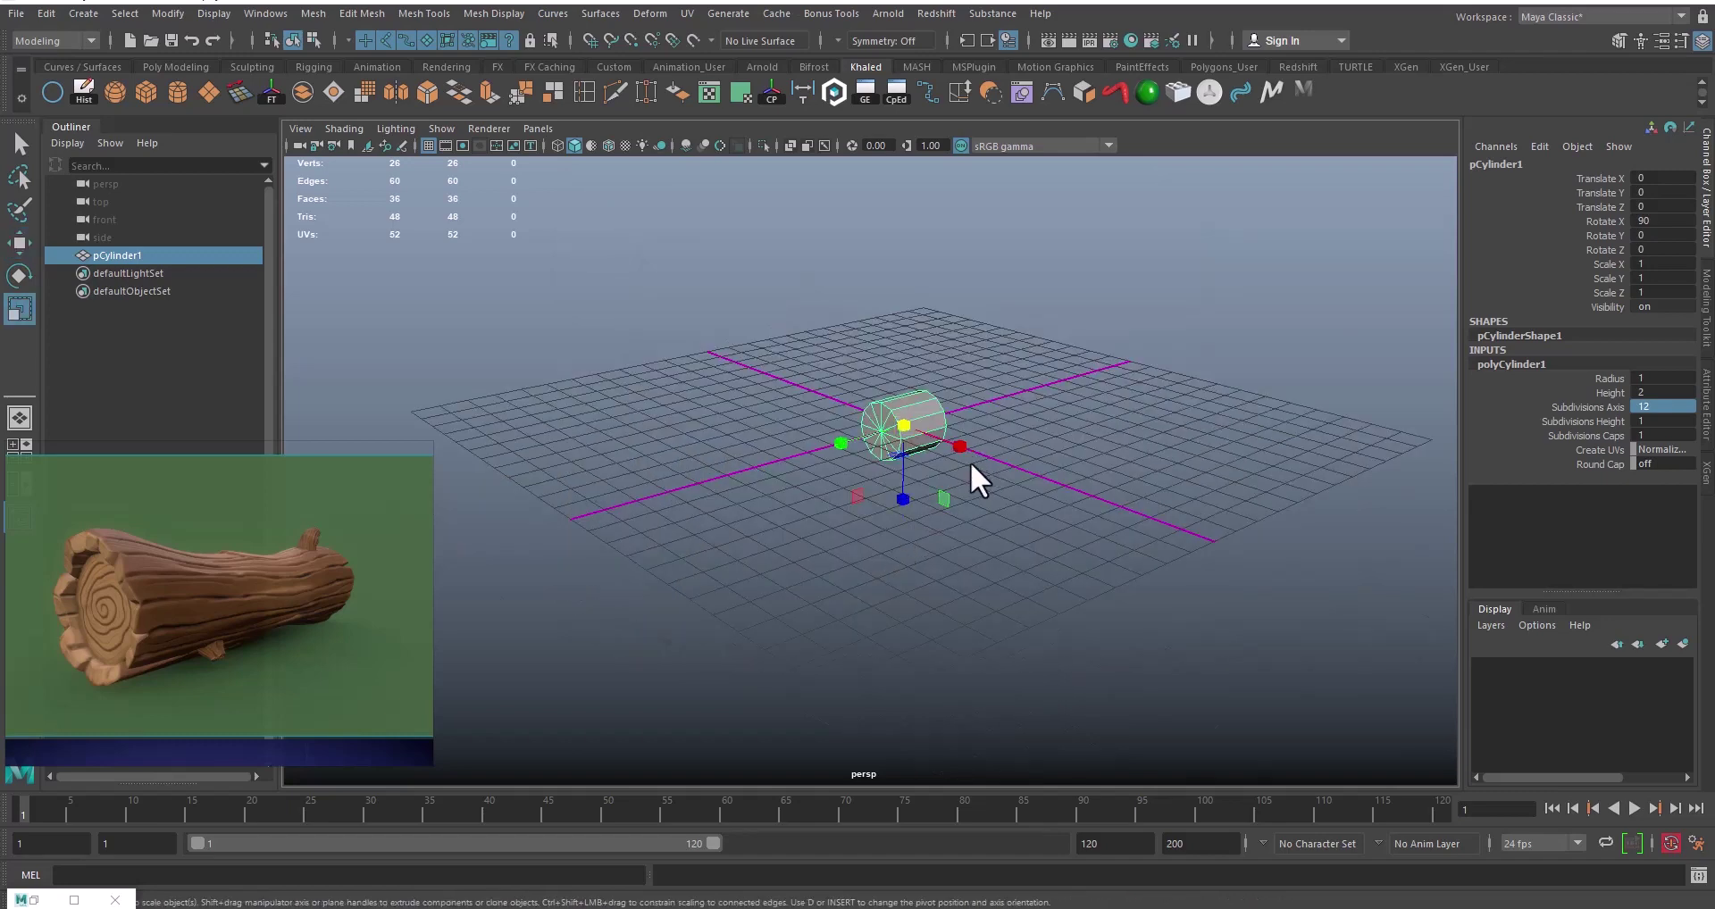
alt+middle_drag(967, 506, 1038, 516)
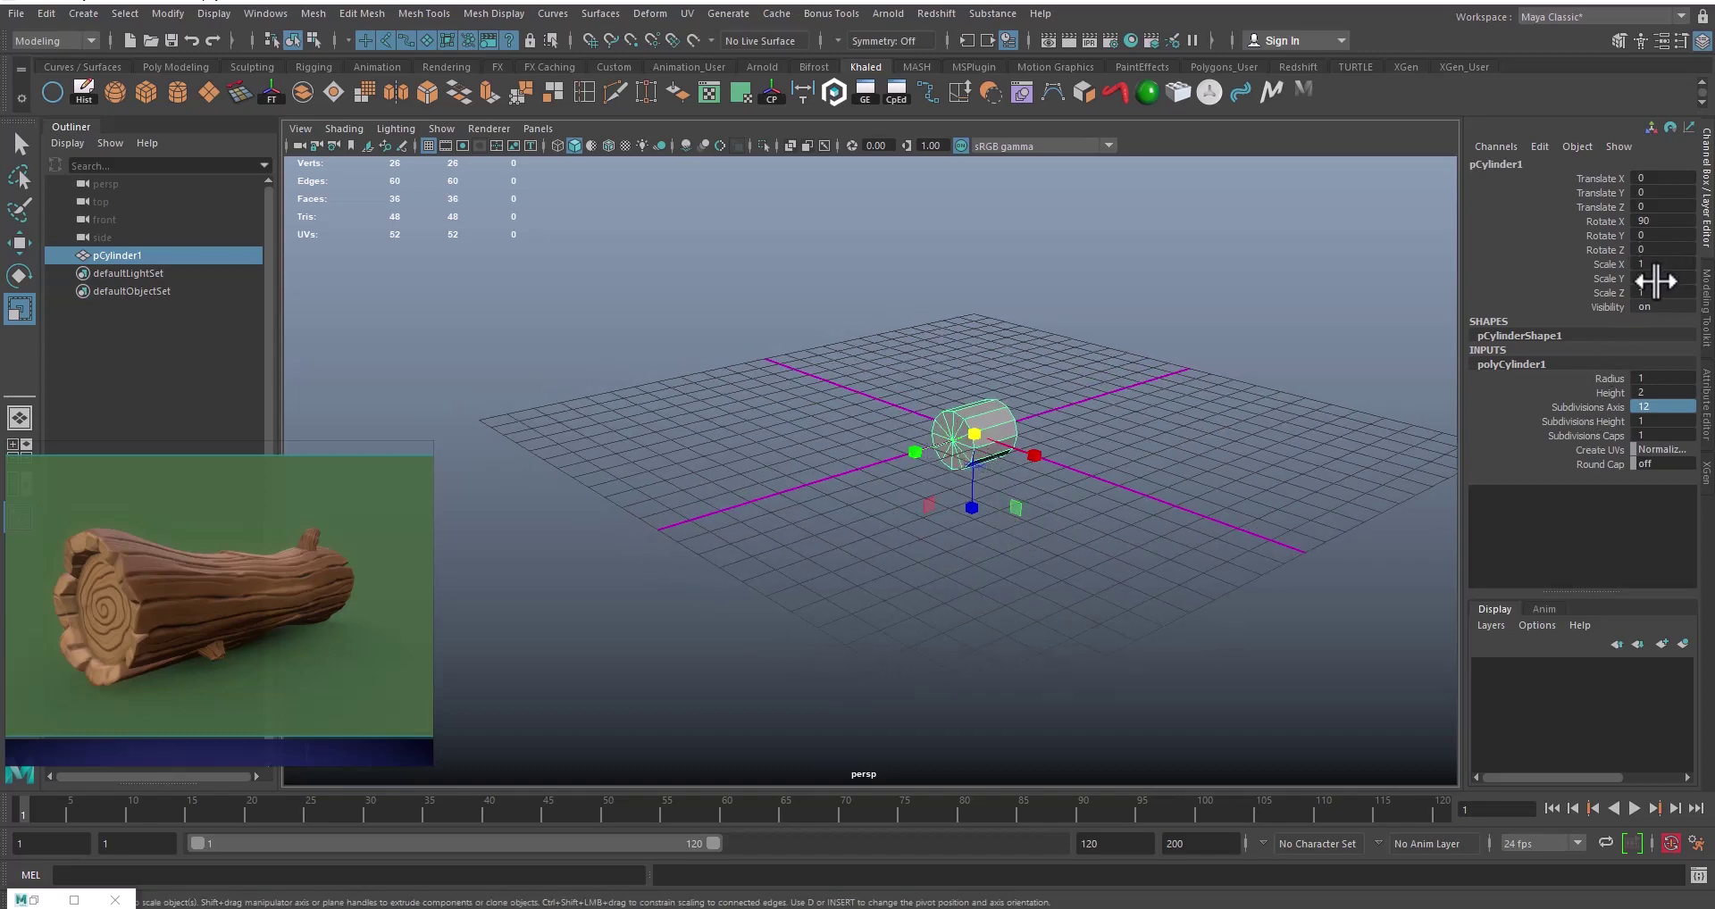
alt+middle_drag(898, 452, 929, 461)
scroll(928, 461, up, 3)
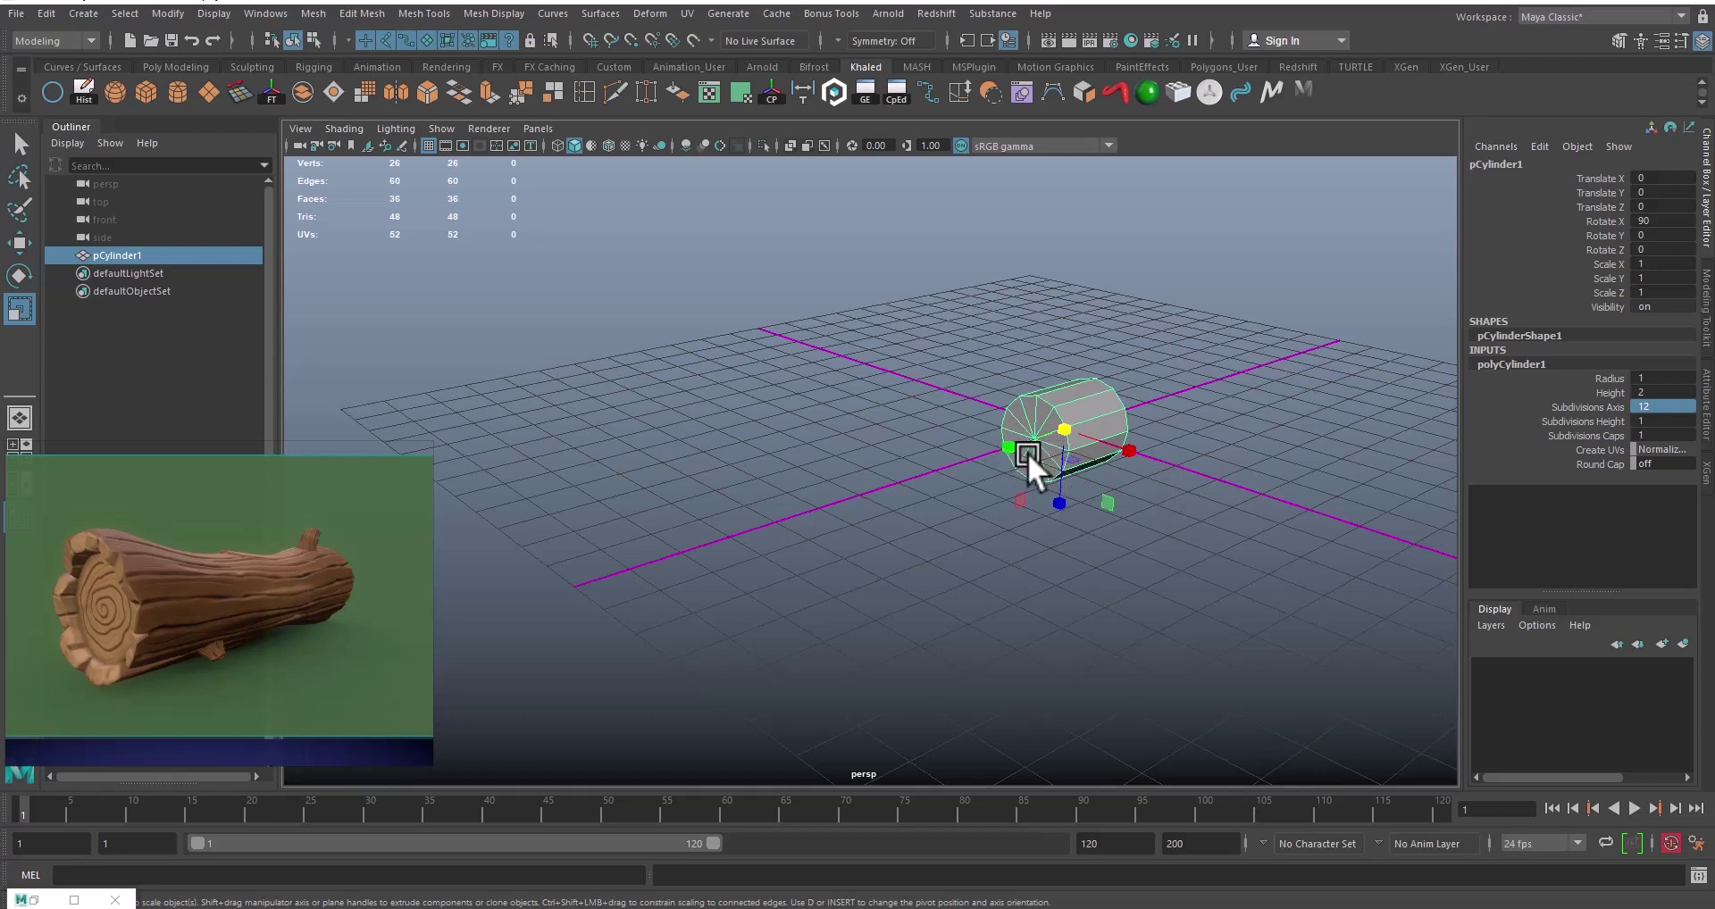
drag(395, 554, 165, 609)
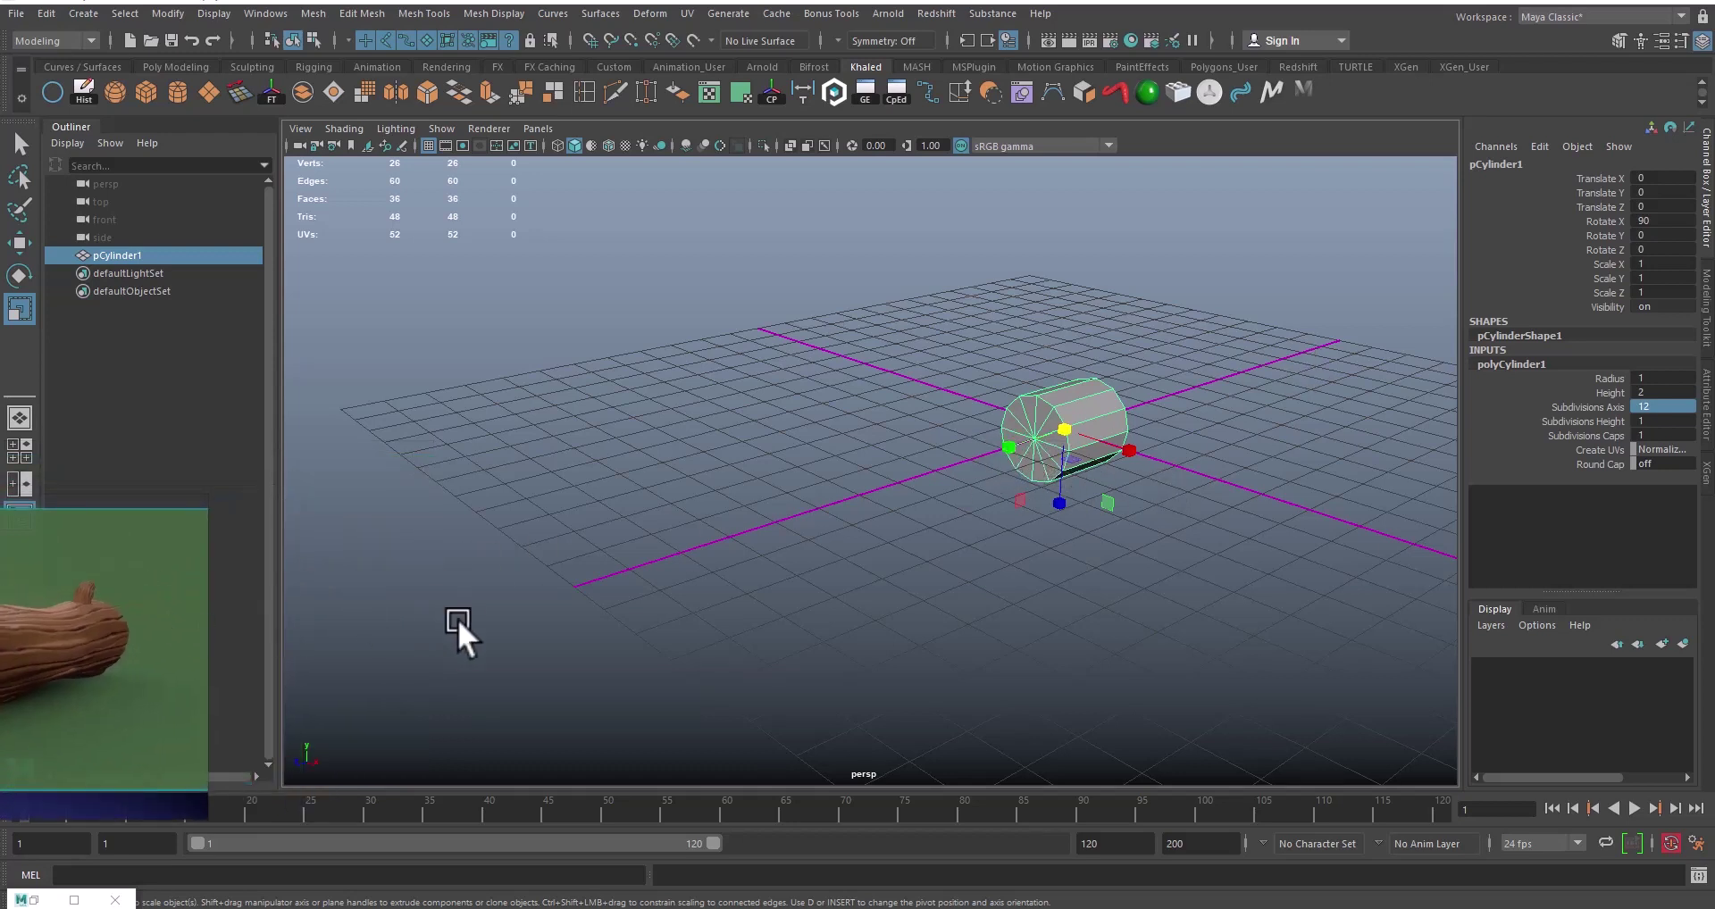
alt+middle_drag(1054, 514, 1043, 523)
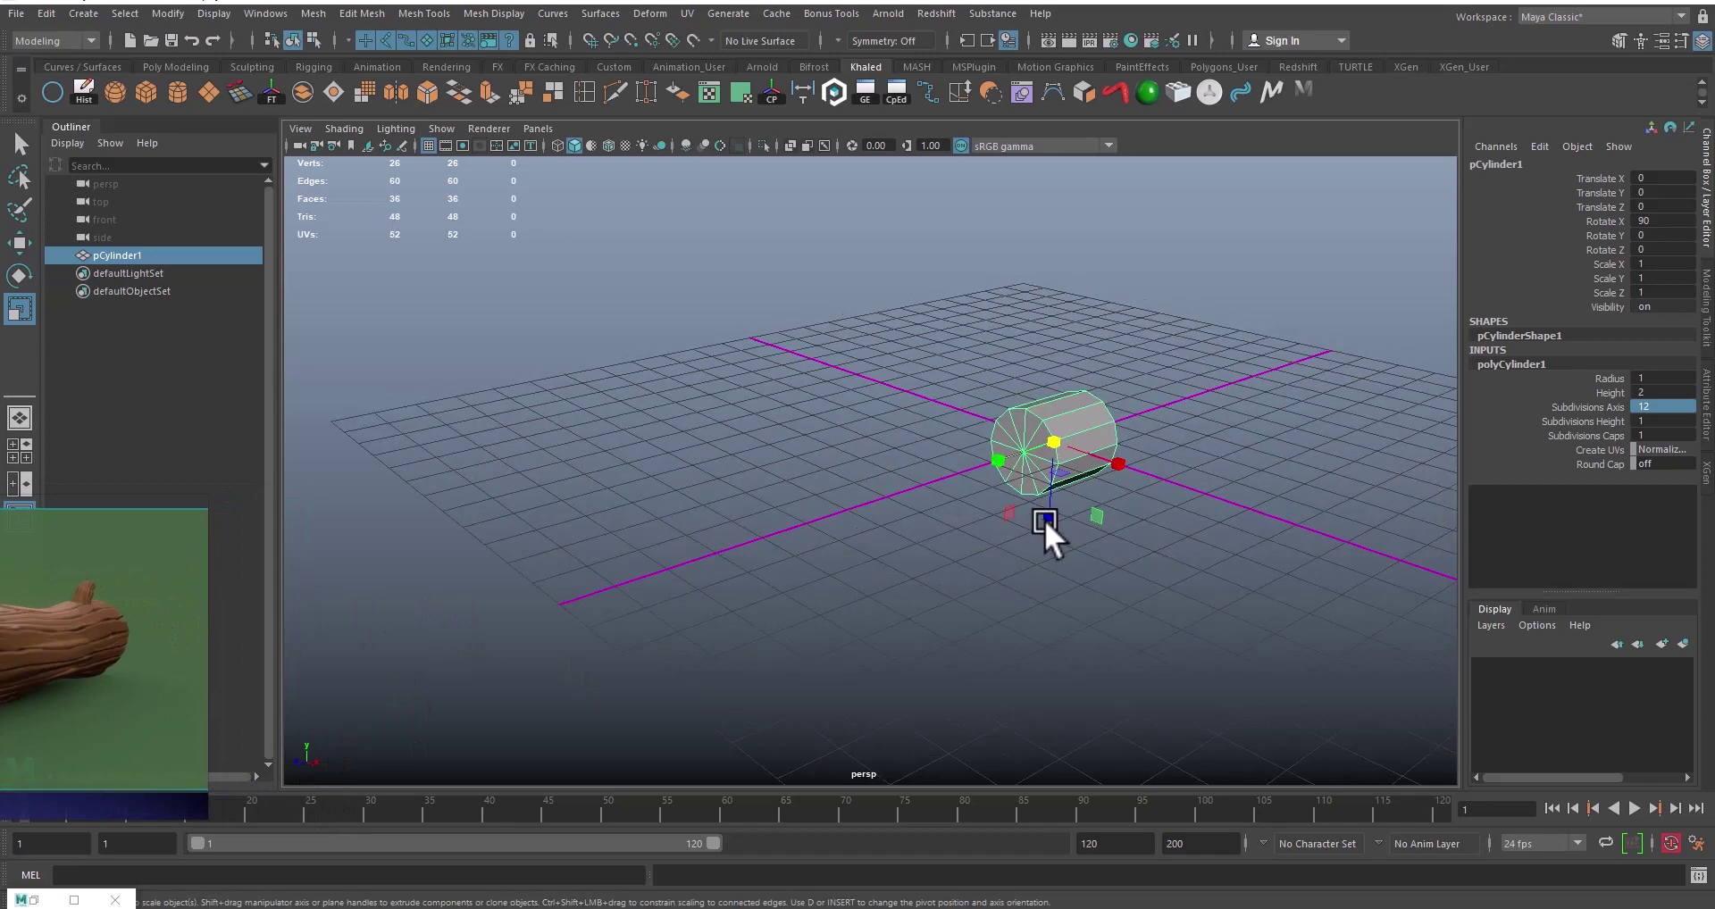
double_click(1663, 283)
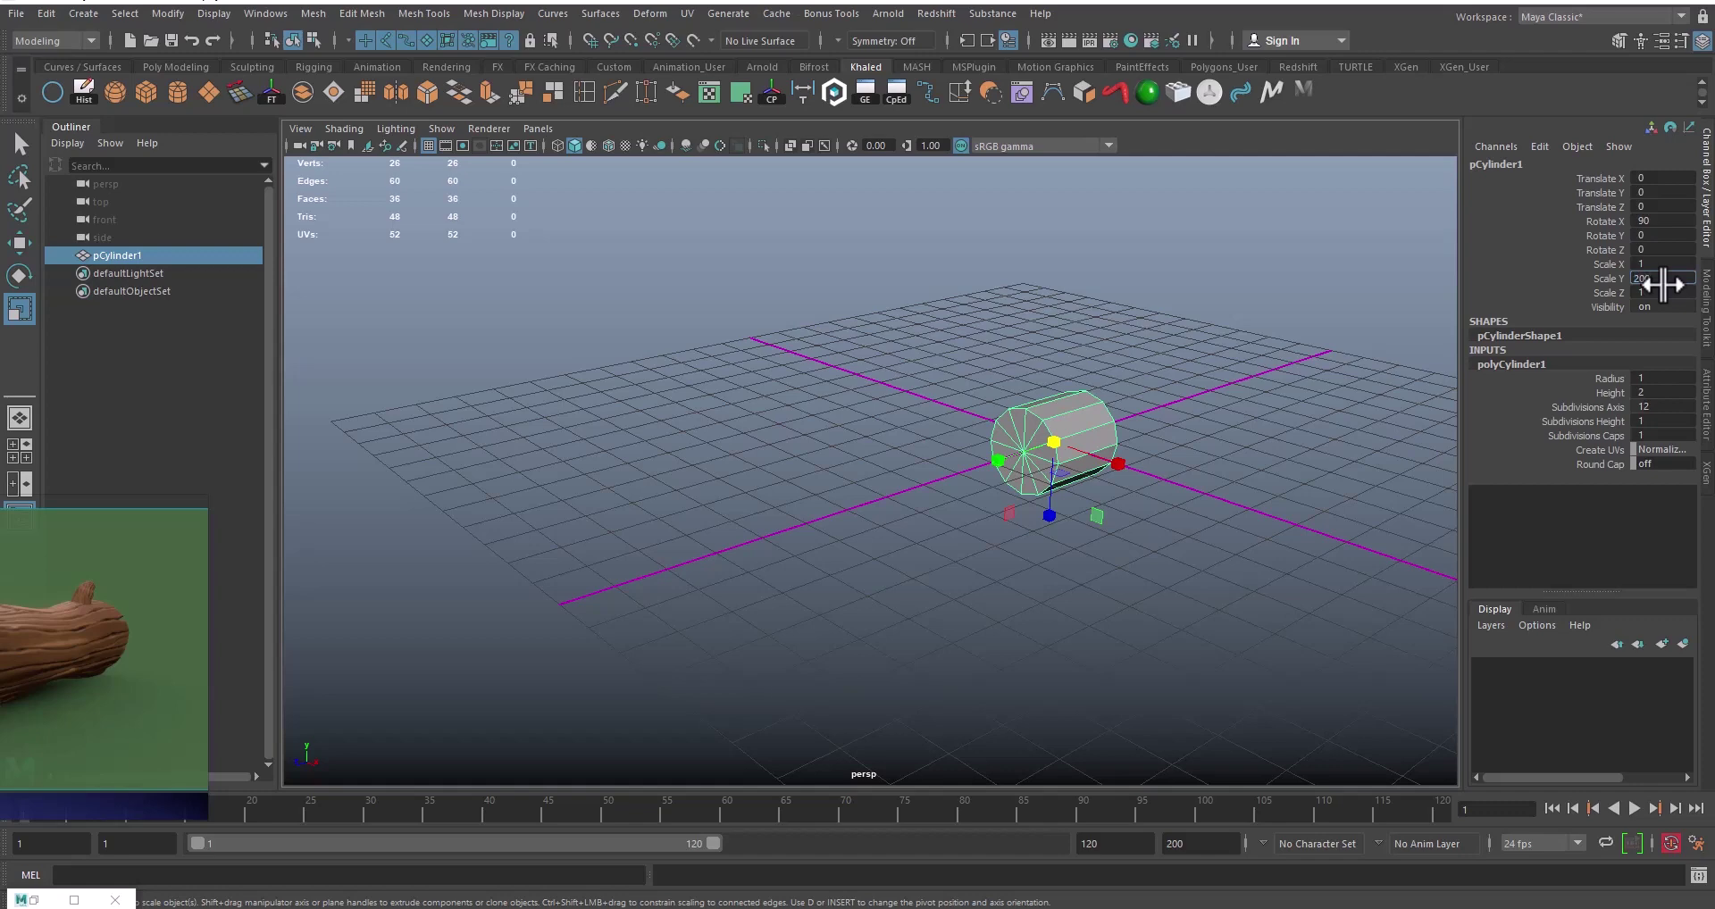
text(20)
key(Return)
scroll(1250, 491, down, 6)
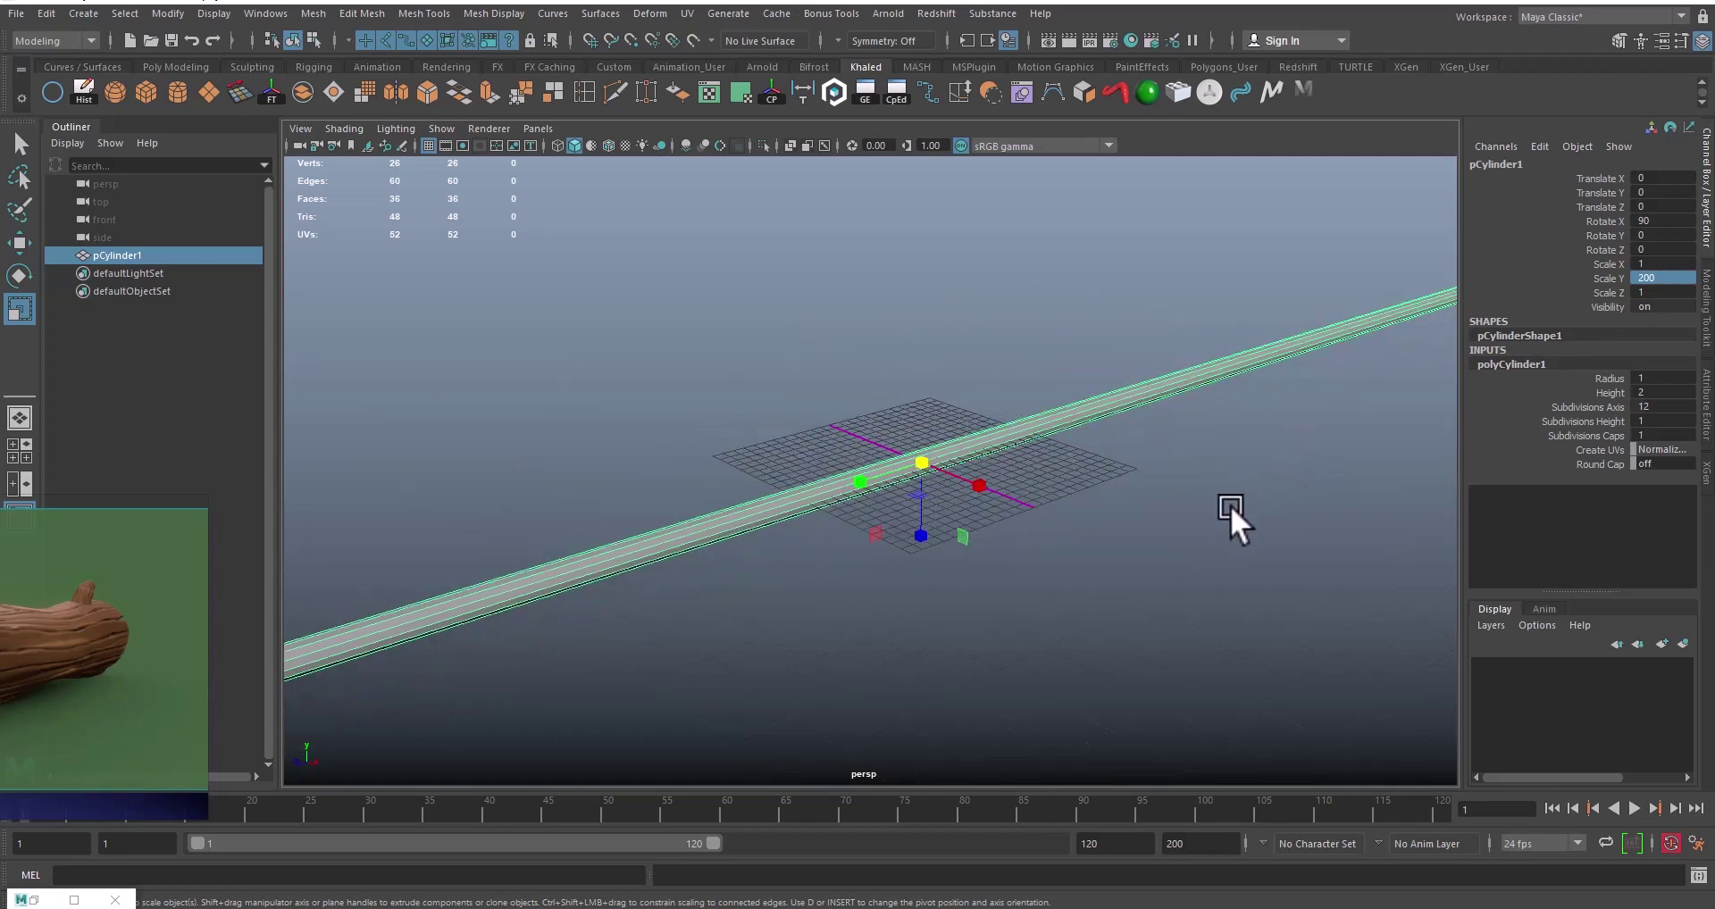
scroll(1156, 548, down, 5)
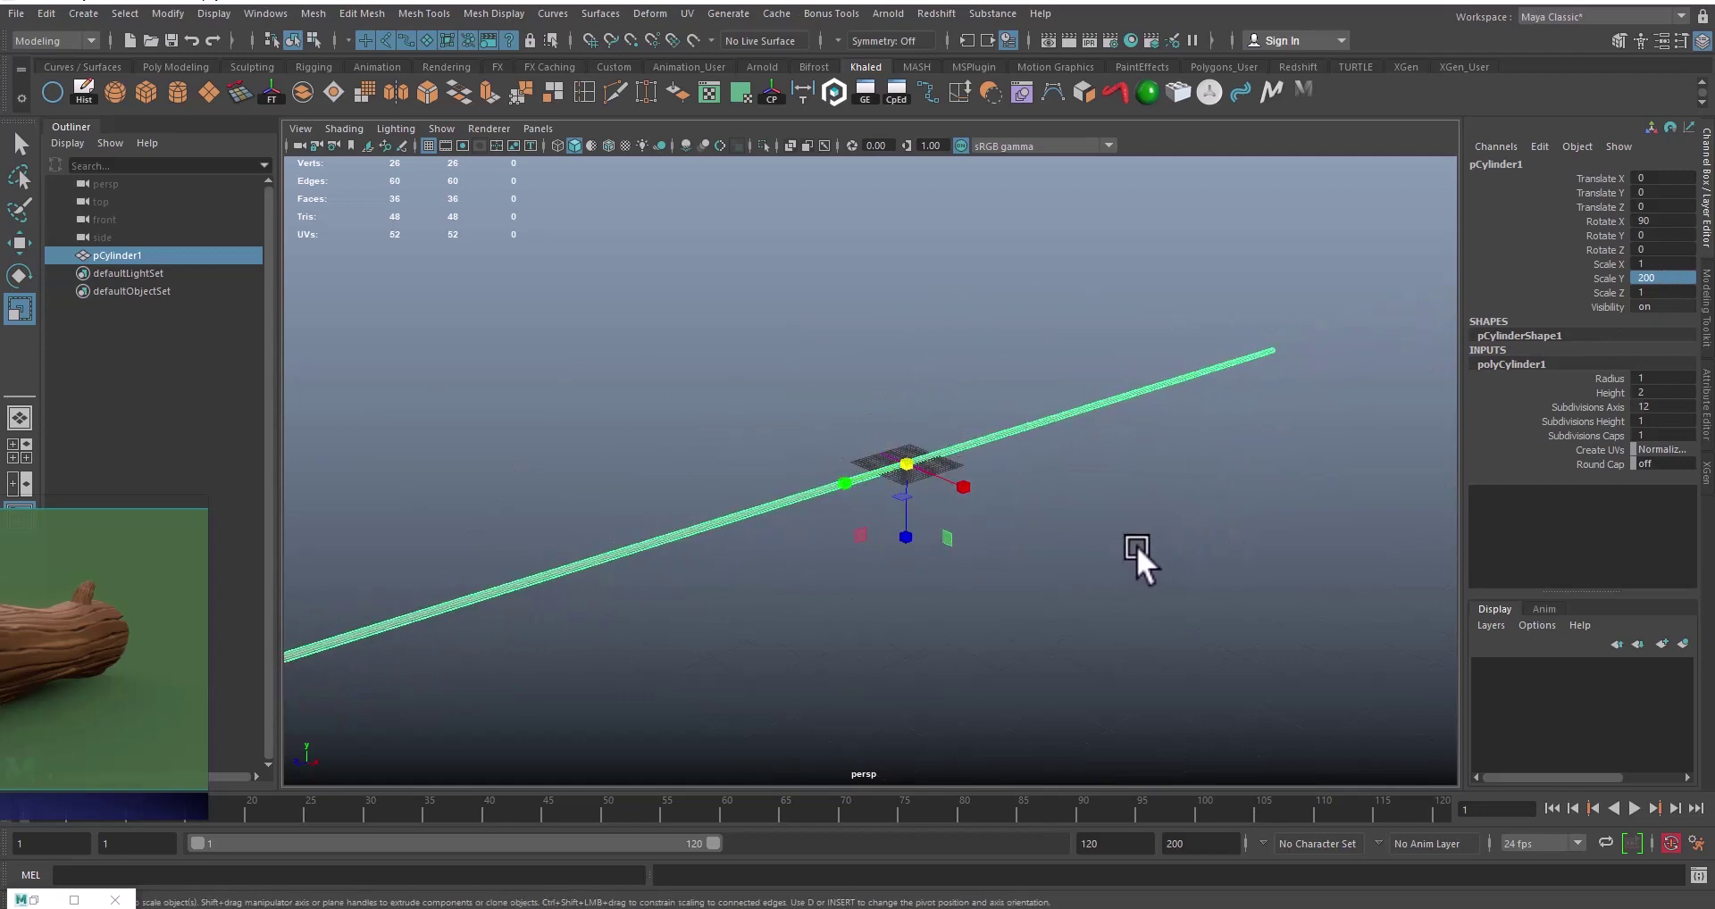
Step: Thicken the cylinder evenly across its section, scaling X and Z to about 45.65 while keeping its length
alt+drag(1108, 539, 1154, 524)
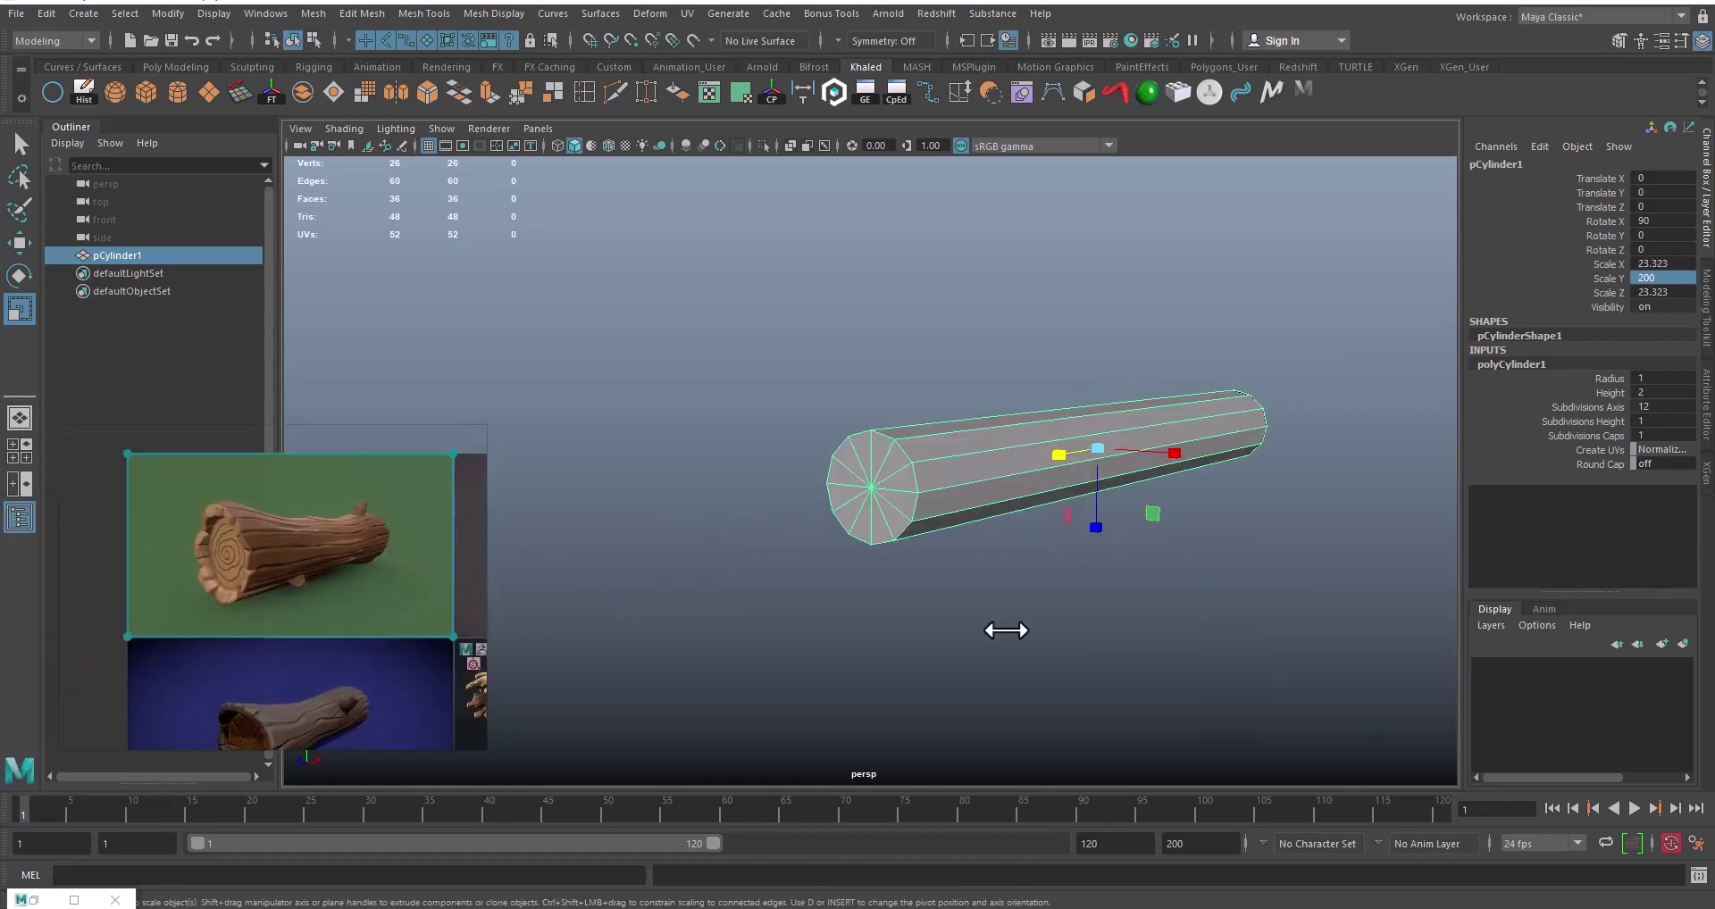
mouse_move(1003, 630)
alt+mouse_down()
mouse_move(949, 642)
mouse_move(976, 638)
alt+mouse_up()
drag(1019, 458, 971, 470)
alt+right_drag(971, 470, 907, 516)
alt+drag(907, 516, 923, 480)
alt+drag(933, 597, 893, 588)
ctrl+drag(922, 486, 915, 490)
alt+middle_drag(863, 586, 833, 588)
alt+drag(832, 587, 856, 589)
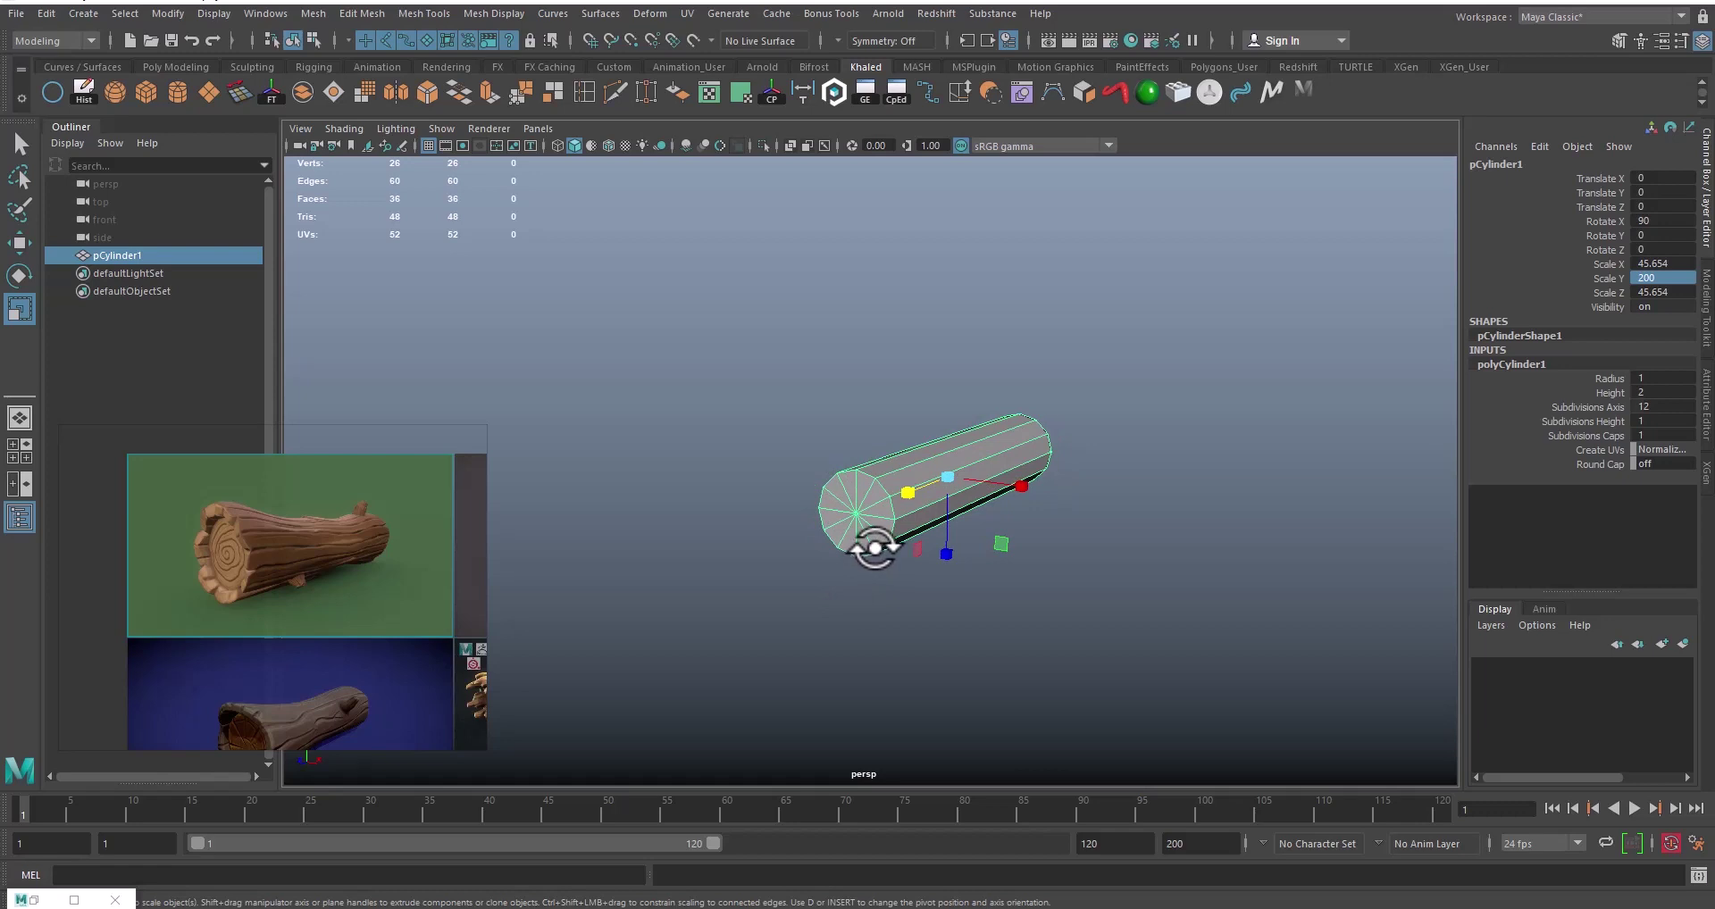
alt+drag(849, 613, 846, 575)
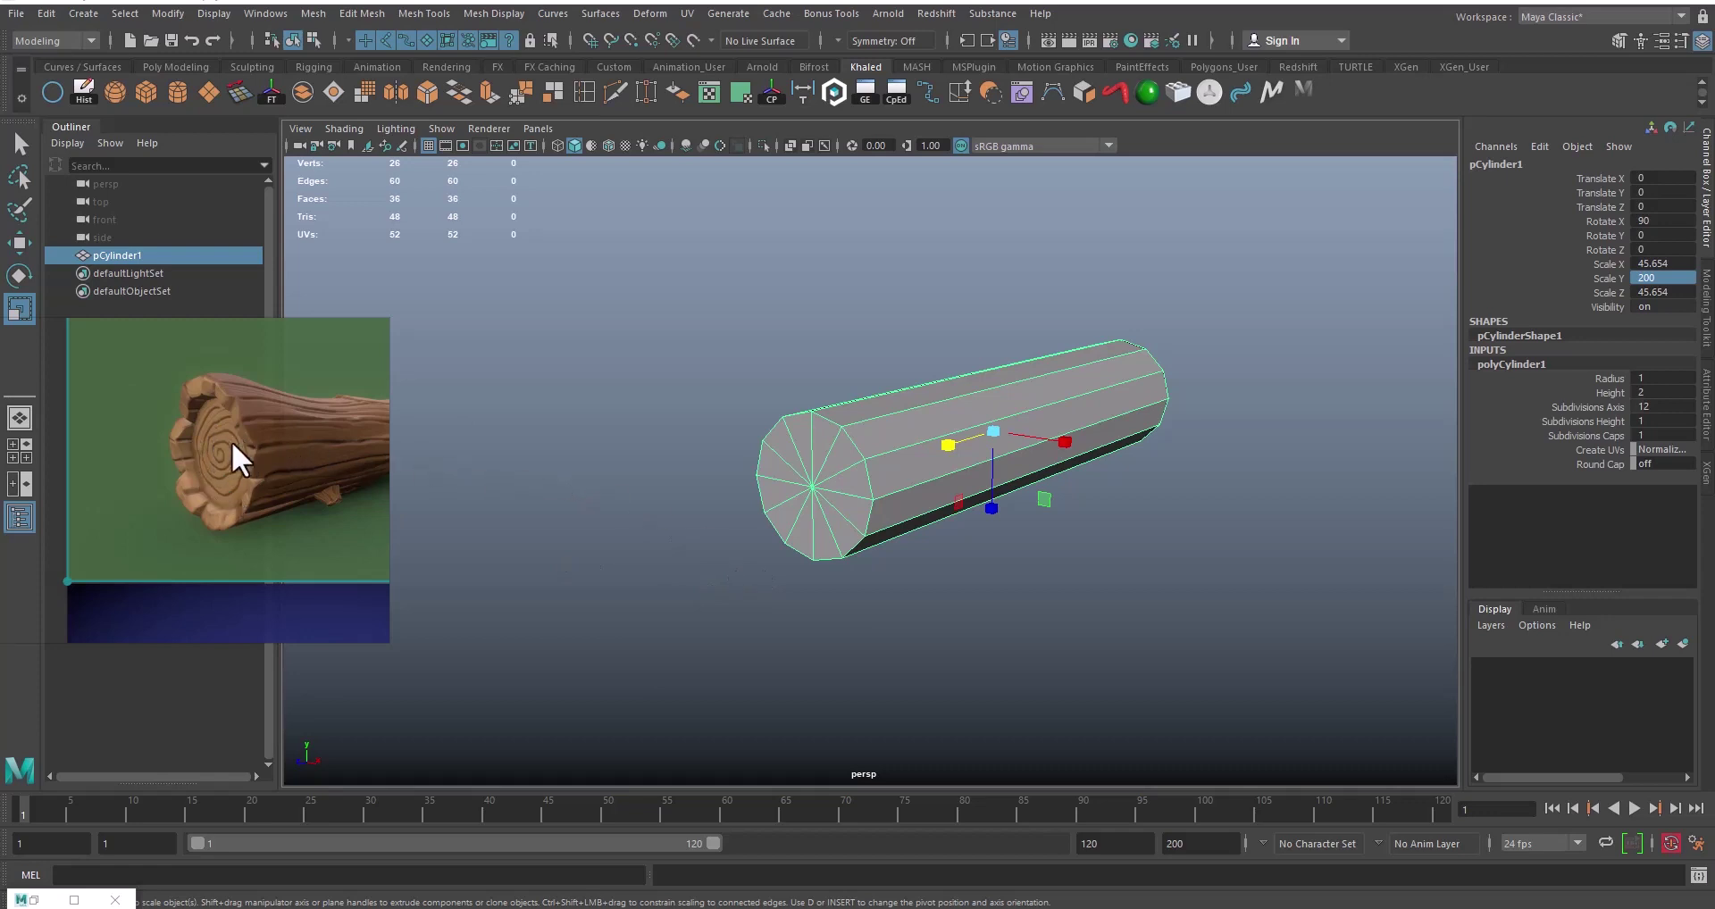
Step: Switch the cylinder to face selection and show its end cap whole in the front view
alt+middle_drag(674, 529, 675, 541)
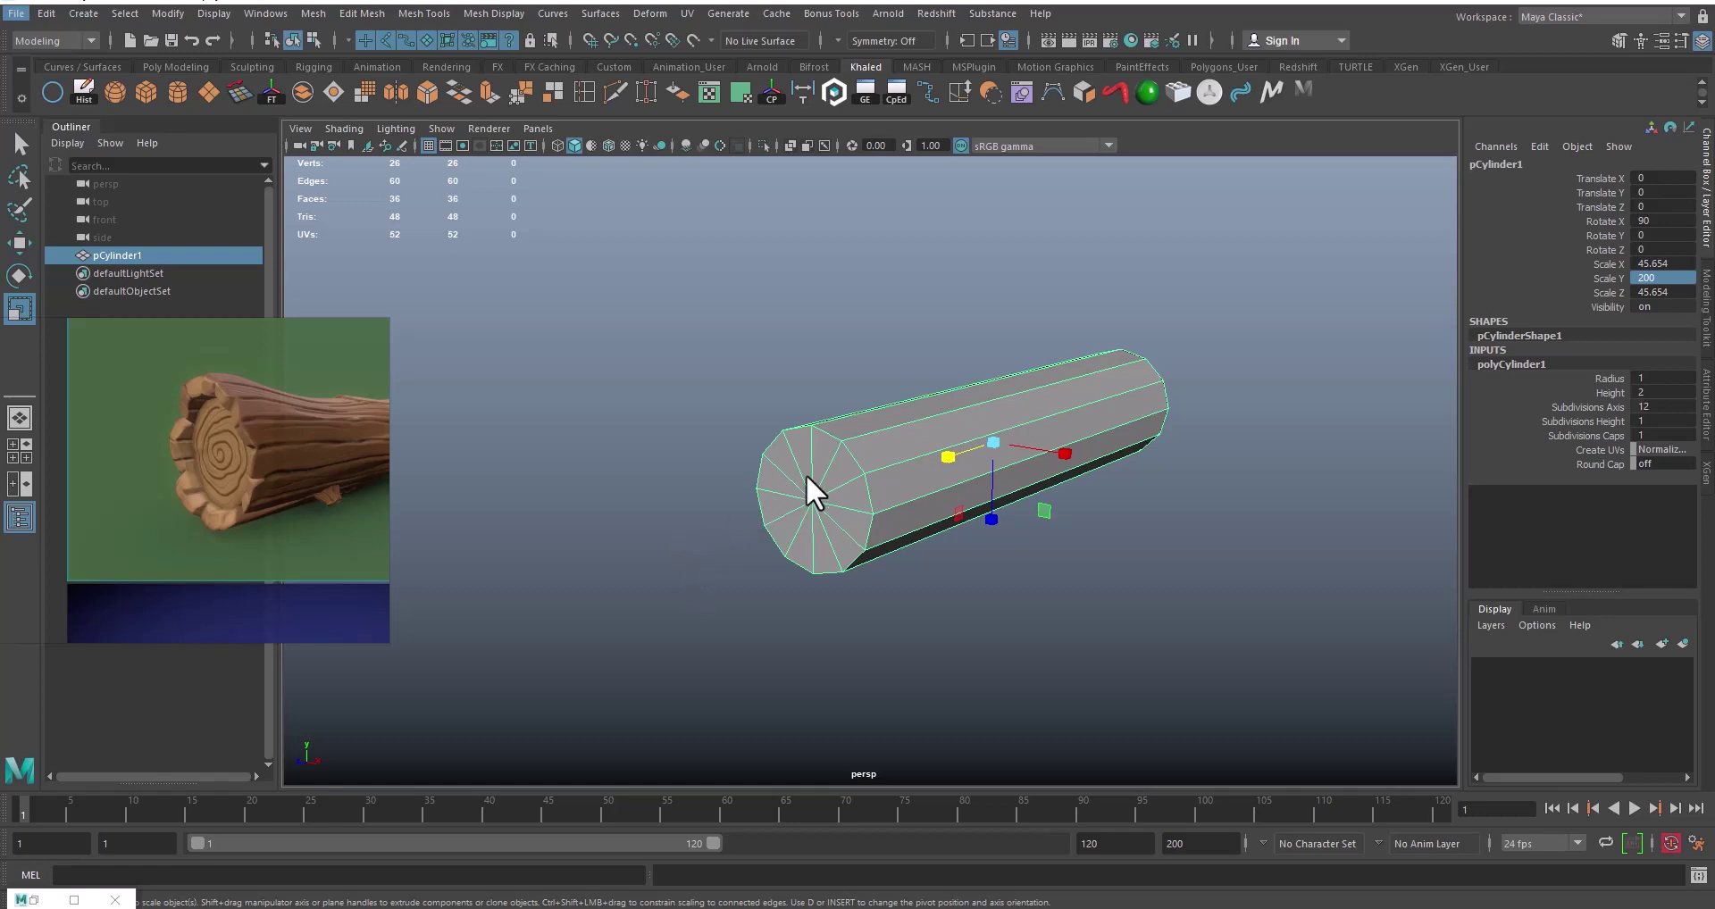
right_drag(806, 474, 817, 498)
click(805, 511)
alt+drag(806, 511, 926, 530)
key(space)
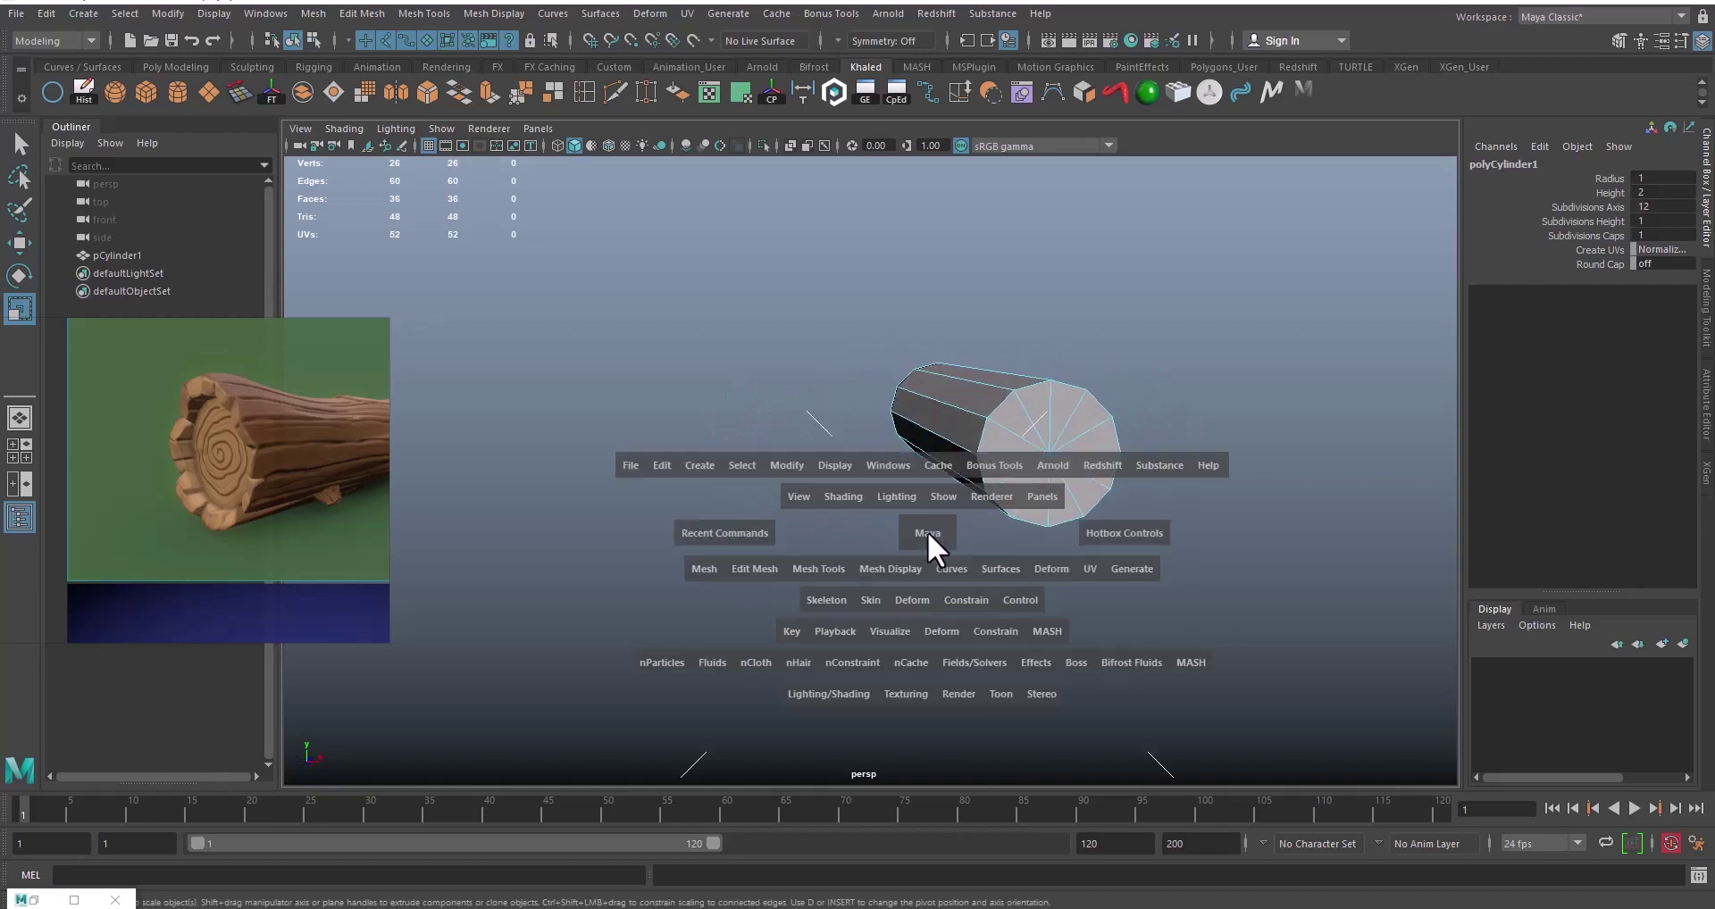
key(space)
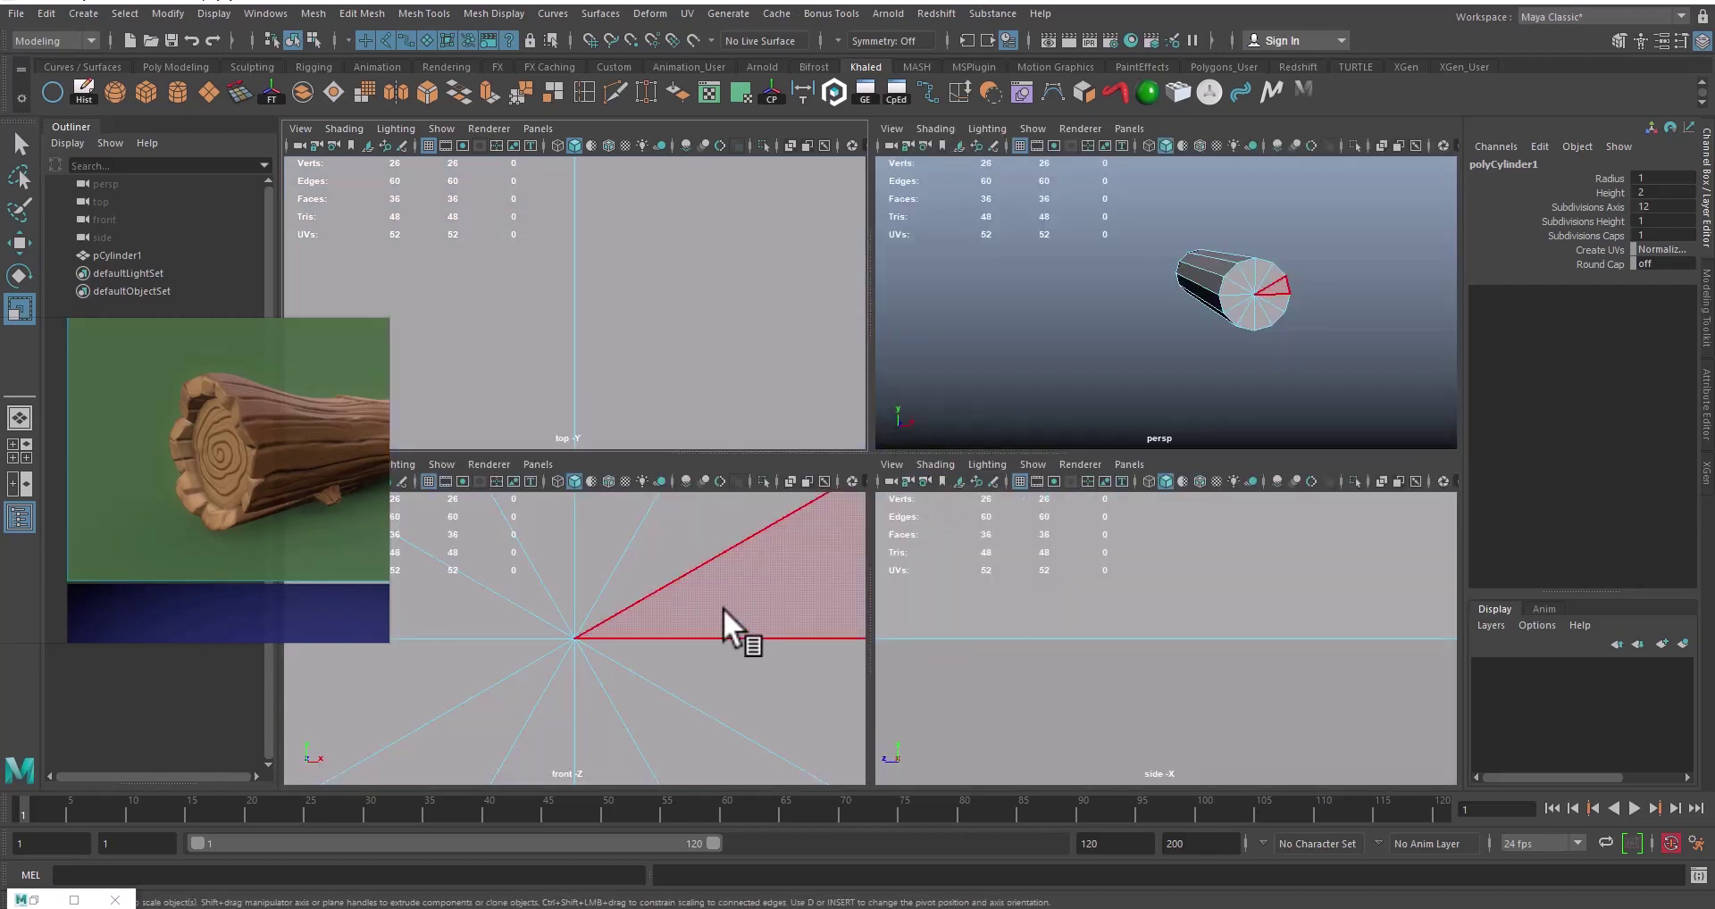
scroll(721, 608, down, 8)
alt+middle_drag(641, 635, 716, 598)
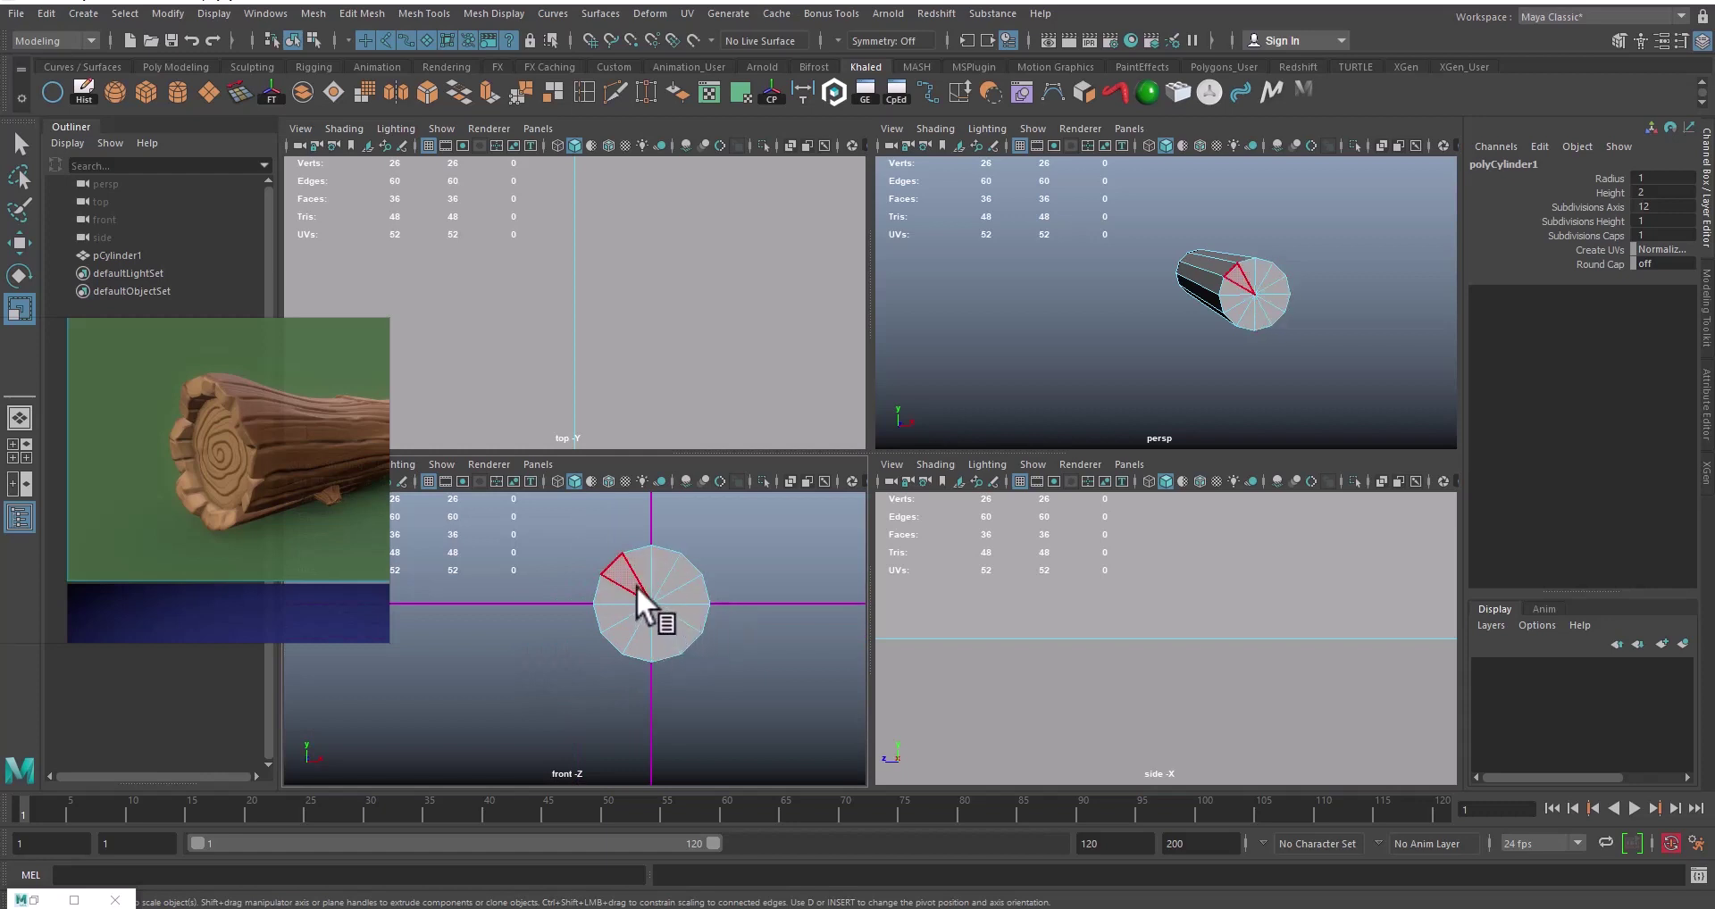
Step: Select all faces of both end caps in the front view through their shared centre and delete them
drag(458, 618, 535, 704)
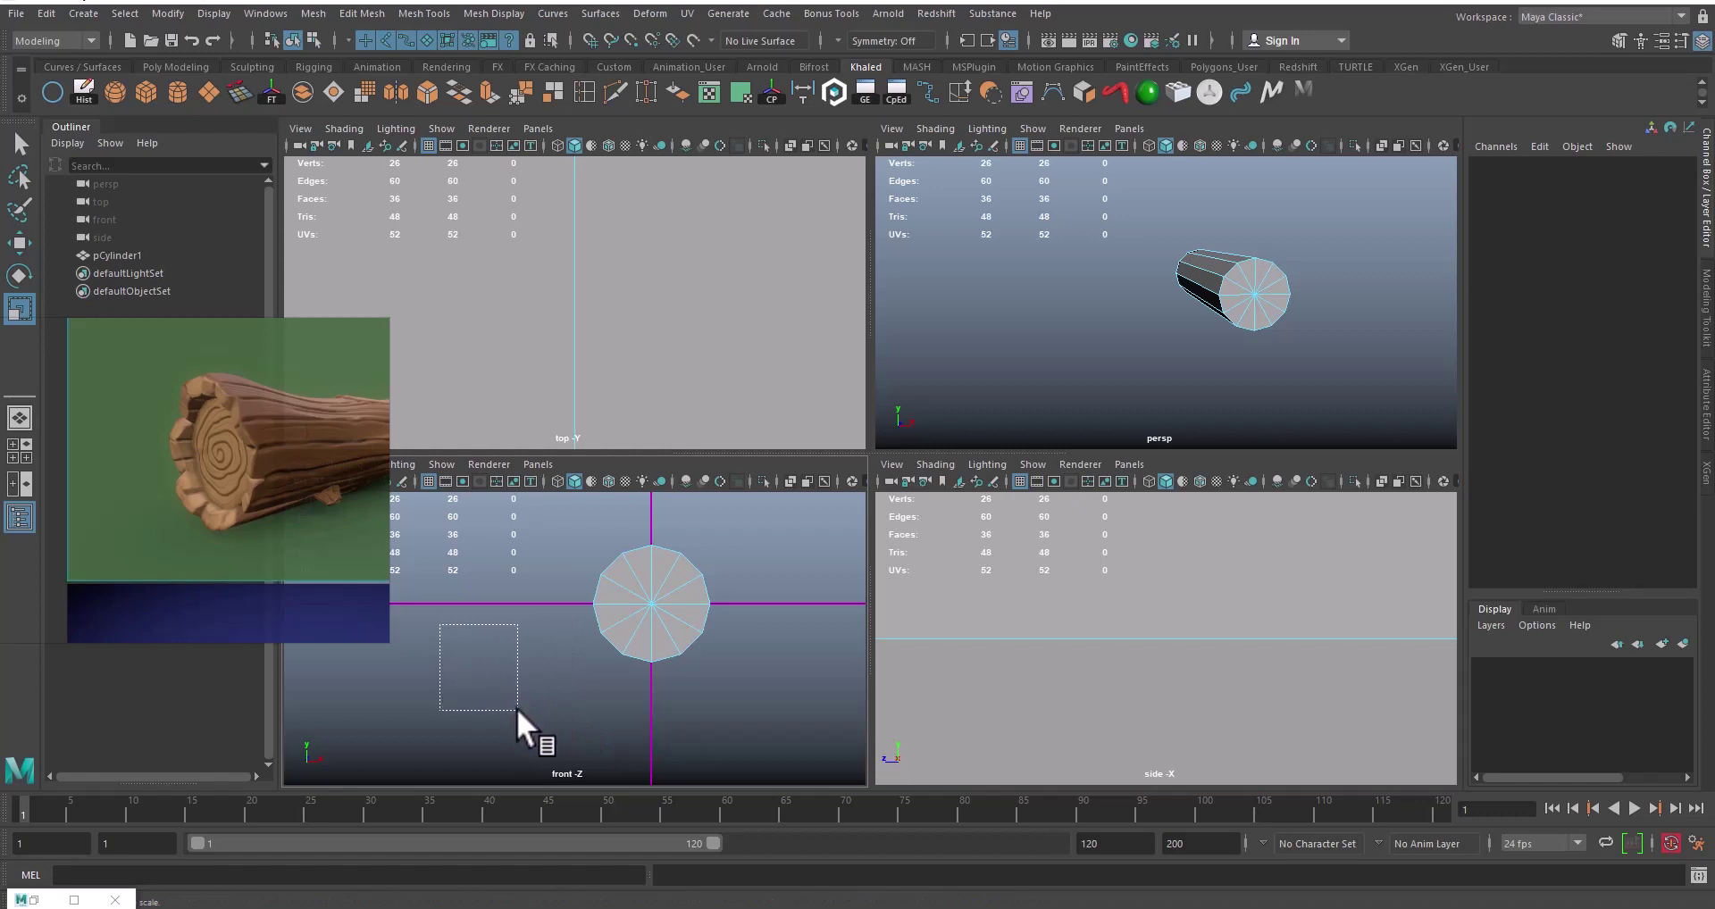
drag(389, 629, 407, 629)
drag(465, 641, 549, 727)
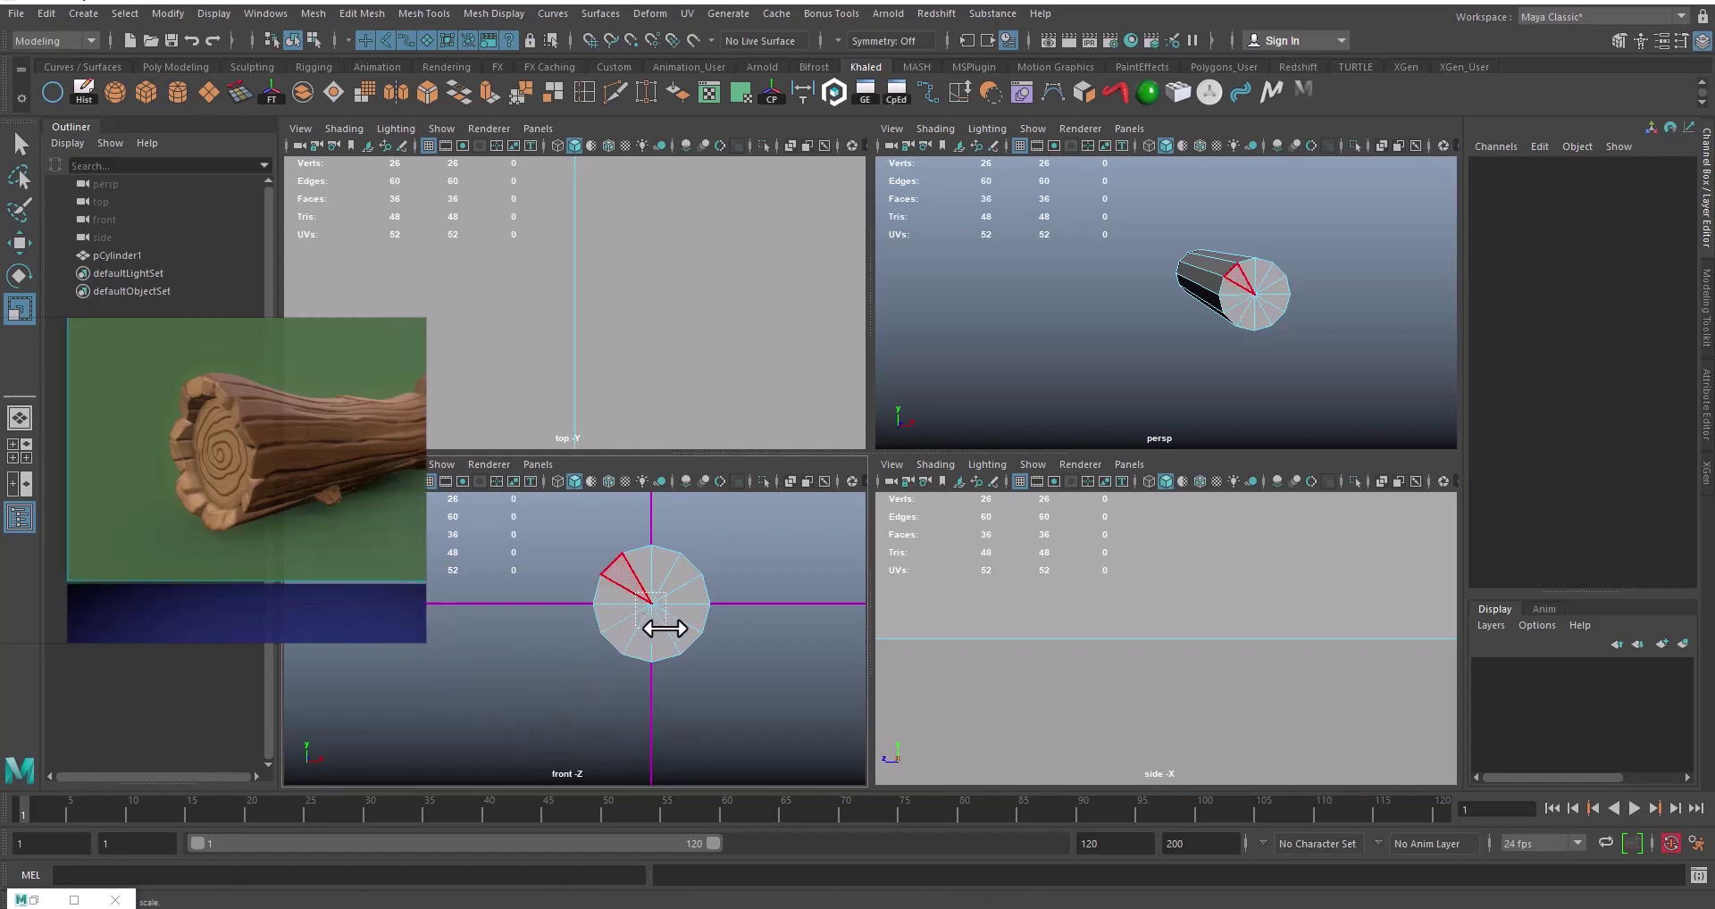
drag(674, 632, 674, 632)
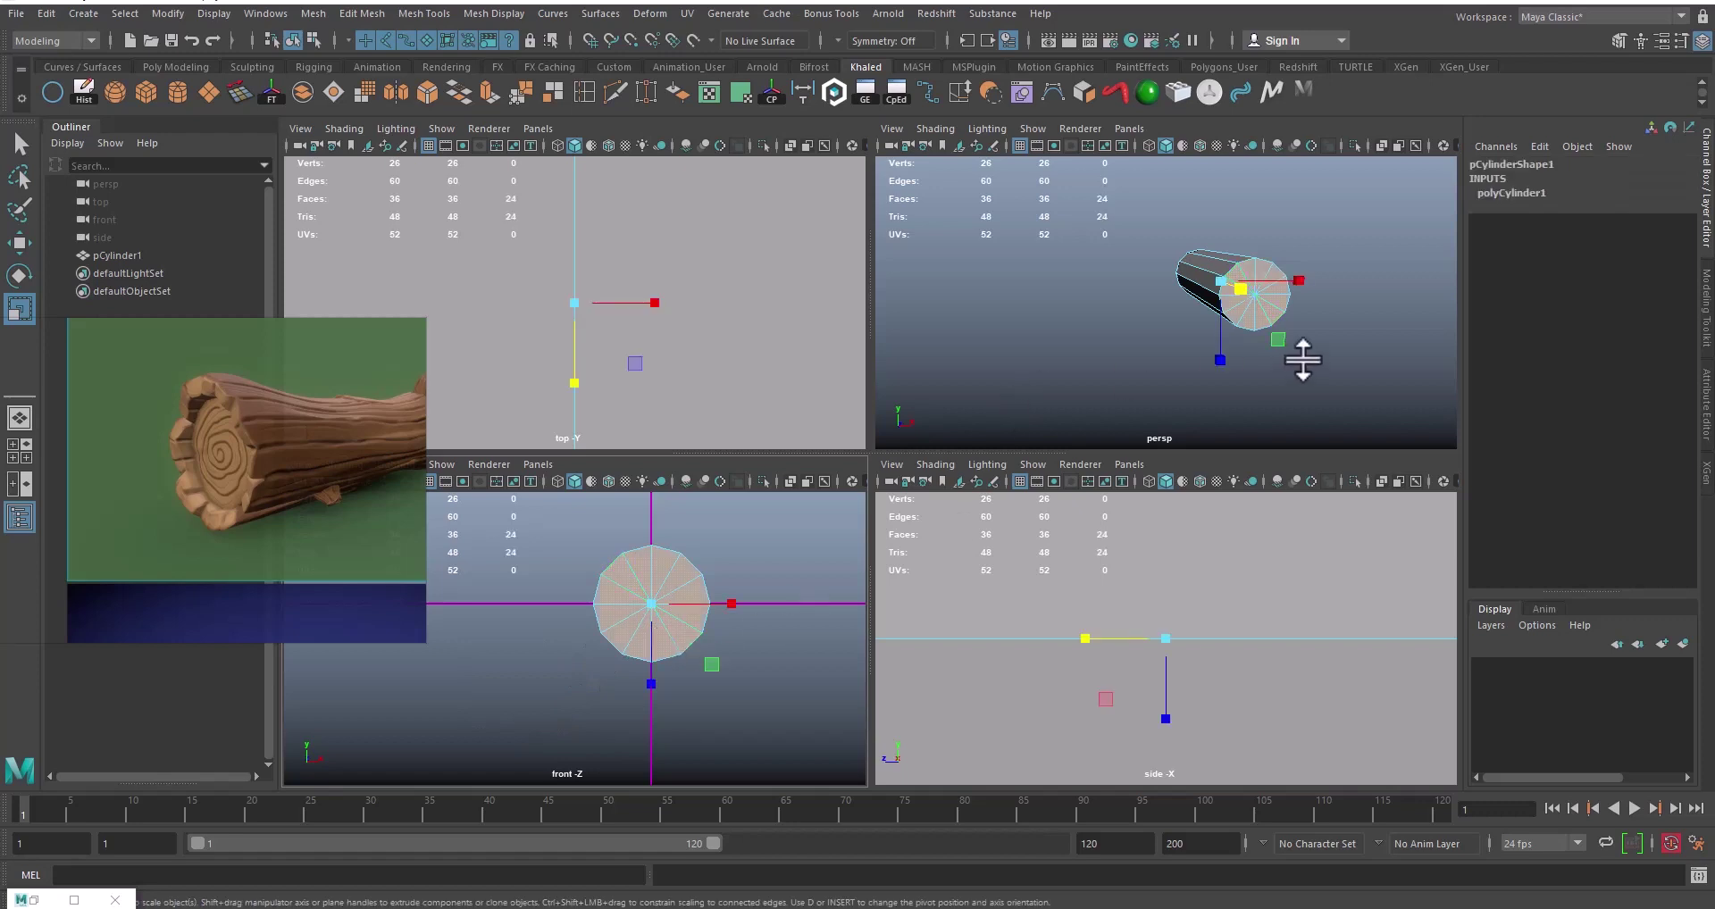
mouse_move(459, 621)
mouse_down()
mouse_move(536, 704)
mouse_move(517, 709)
mouse_up()
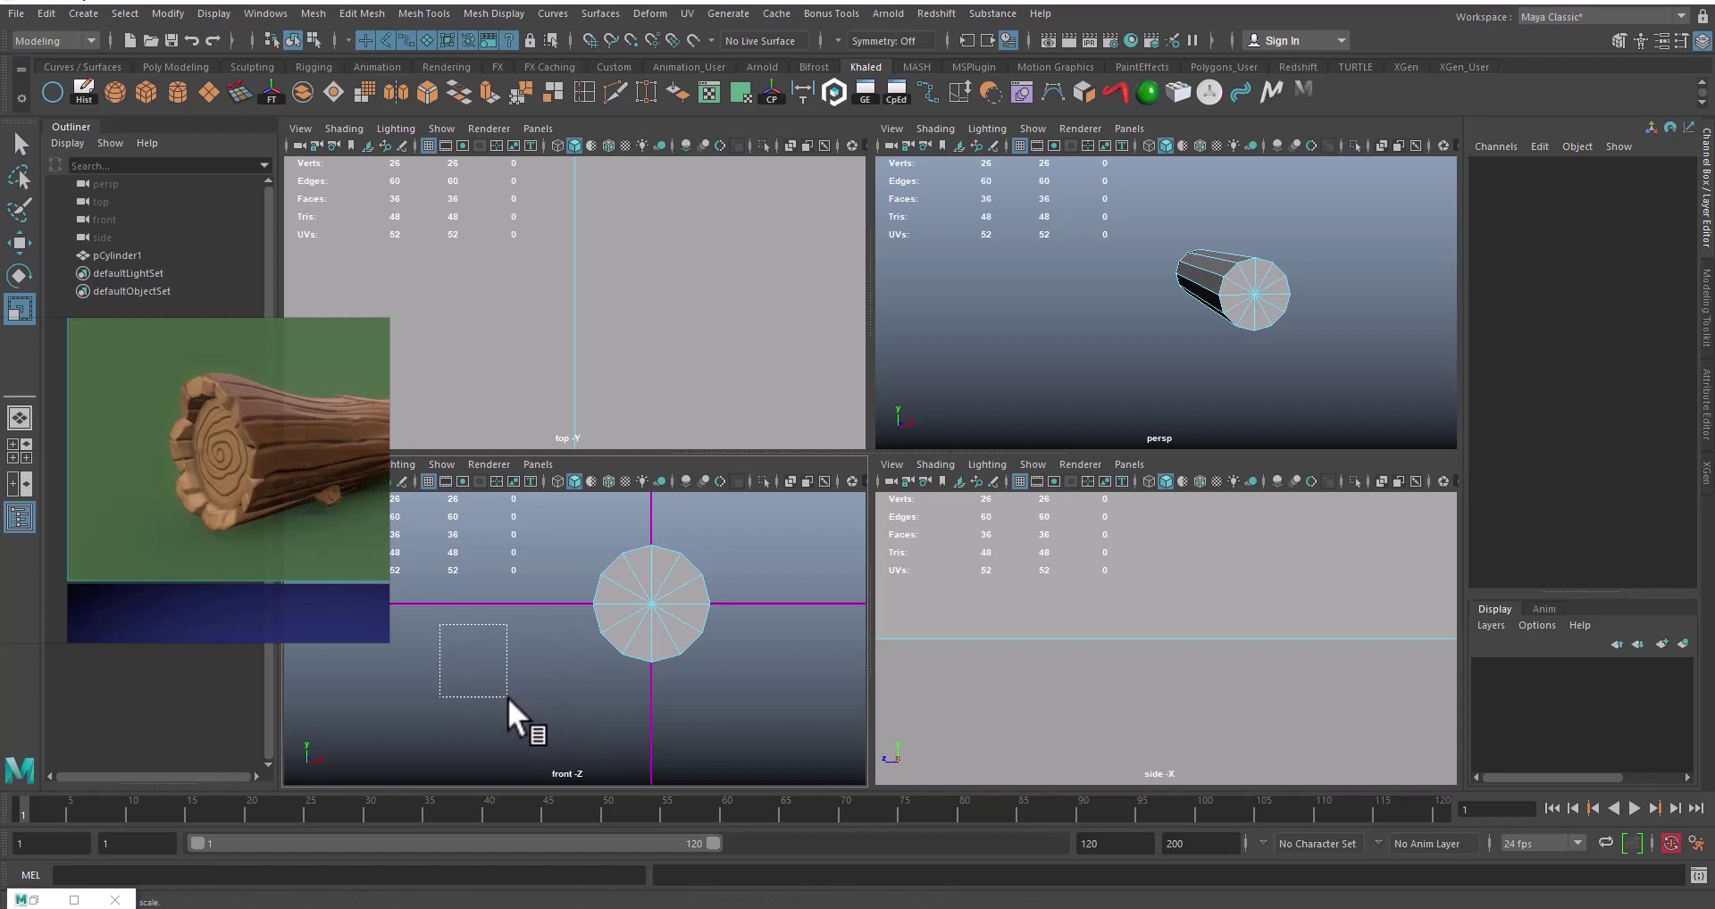
drag(386, 604, 513, 705)
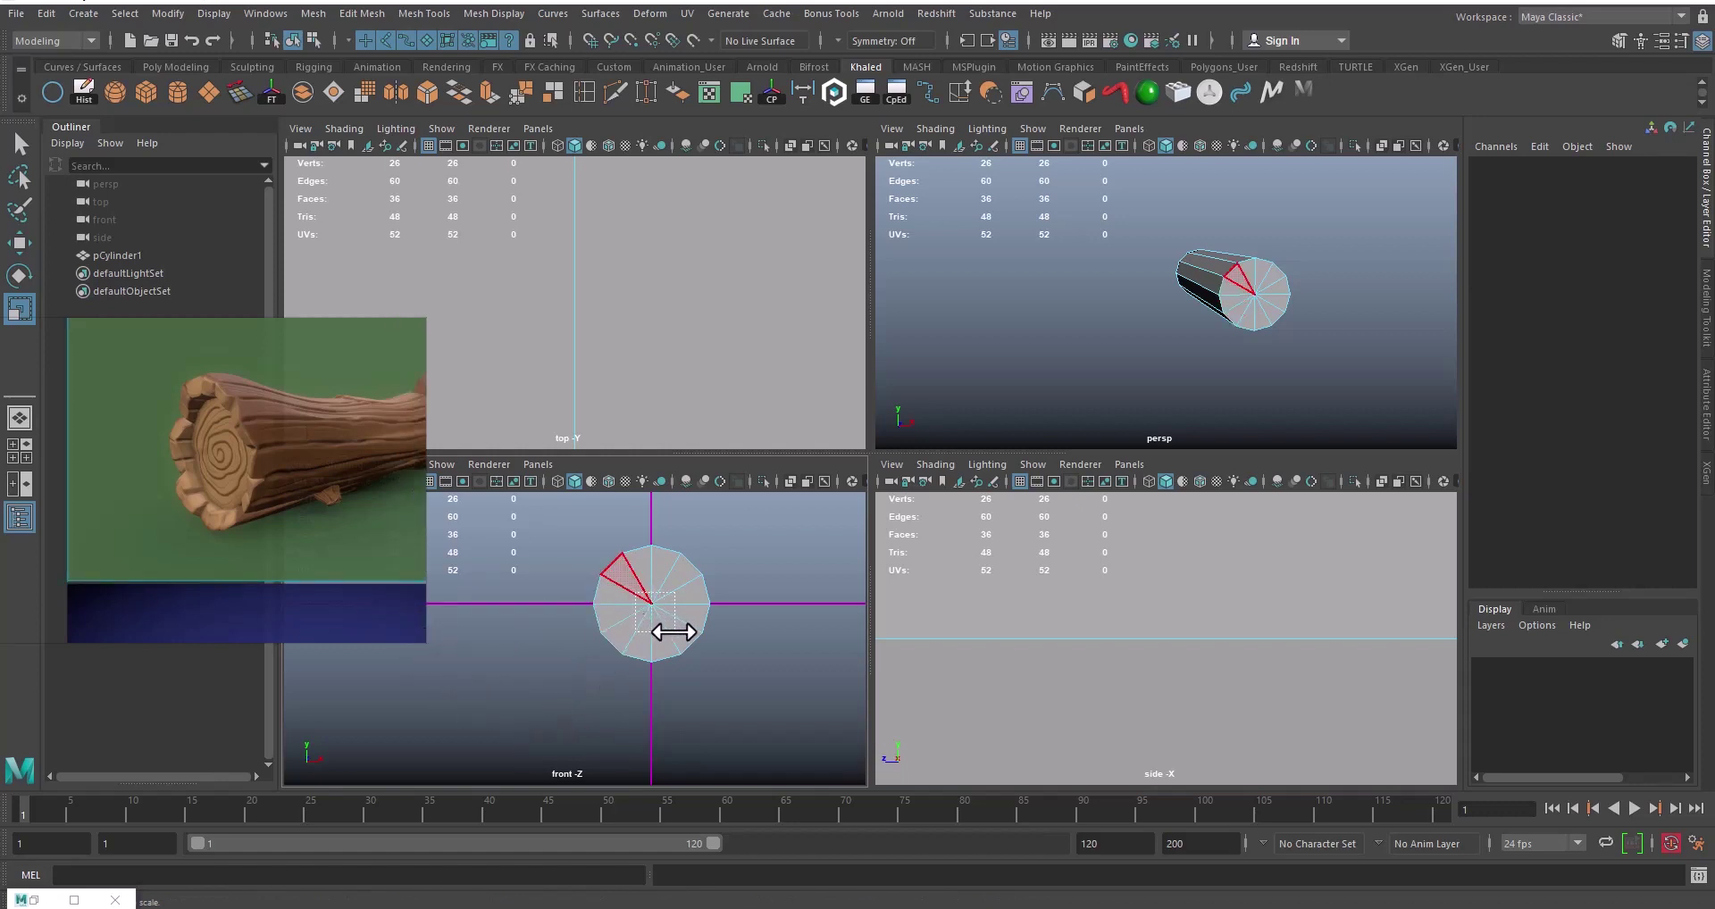
drag(673, 631, 679, 643)
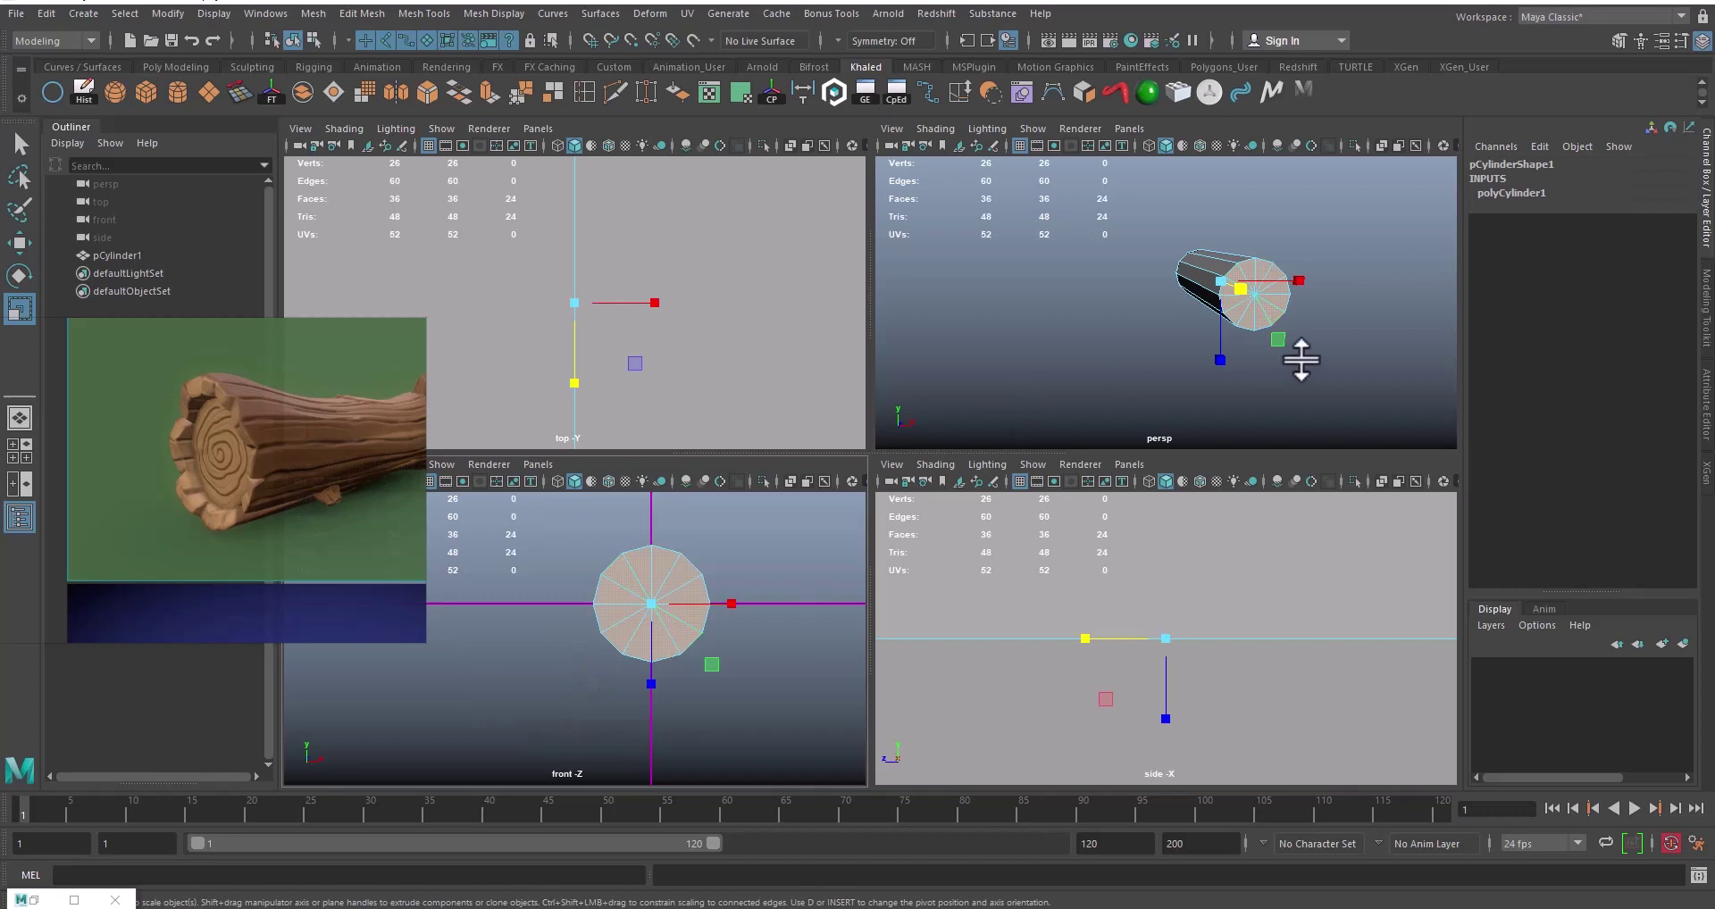
key(space)
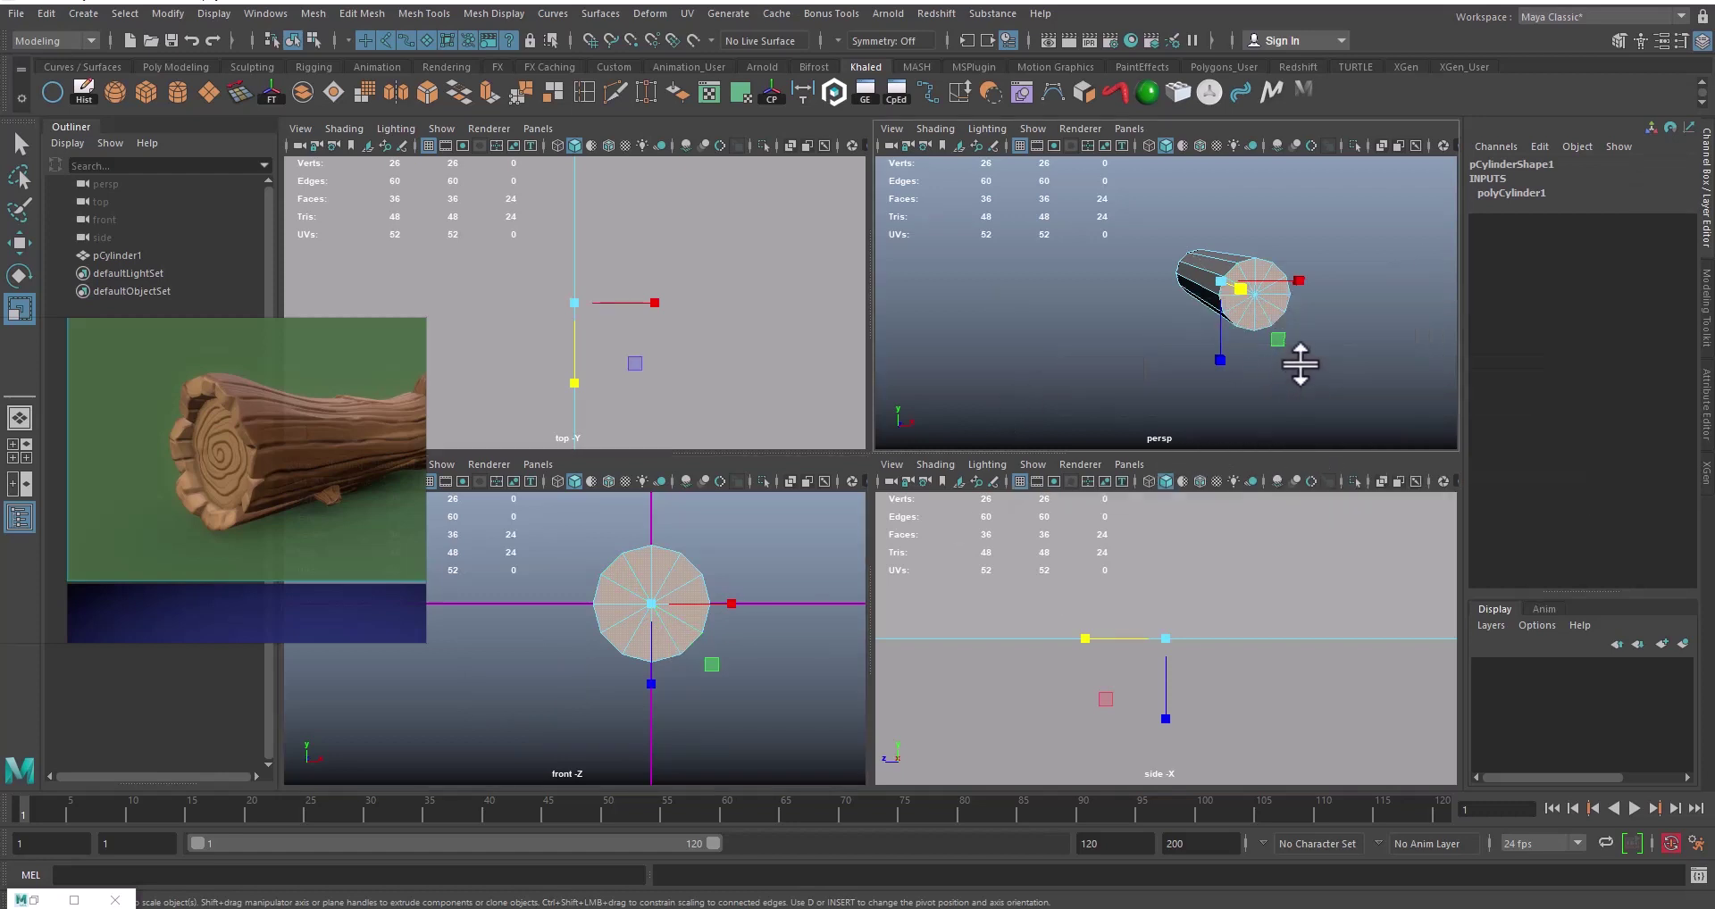
key(space)
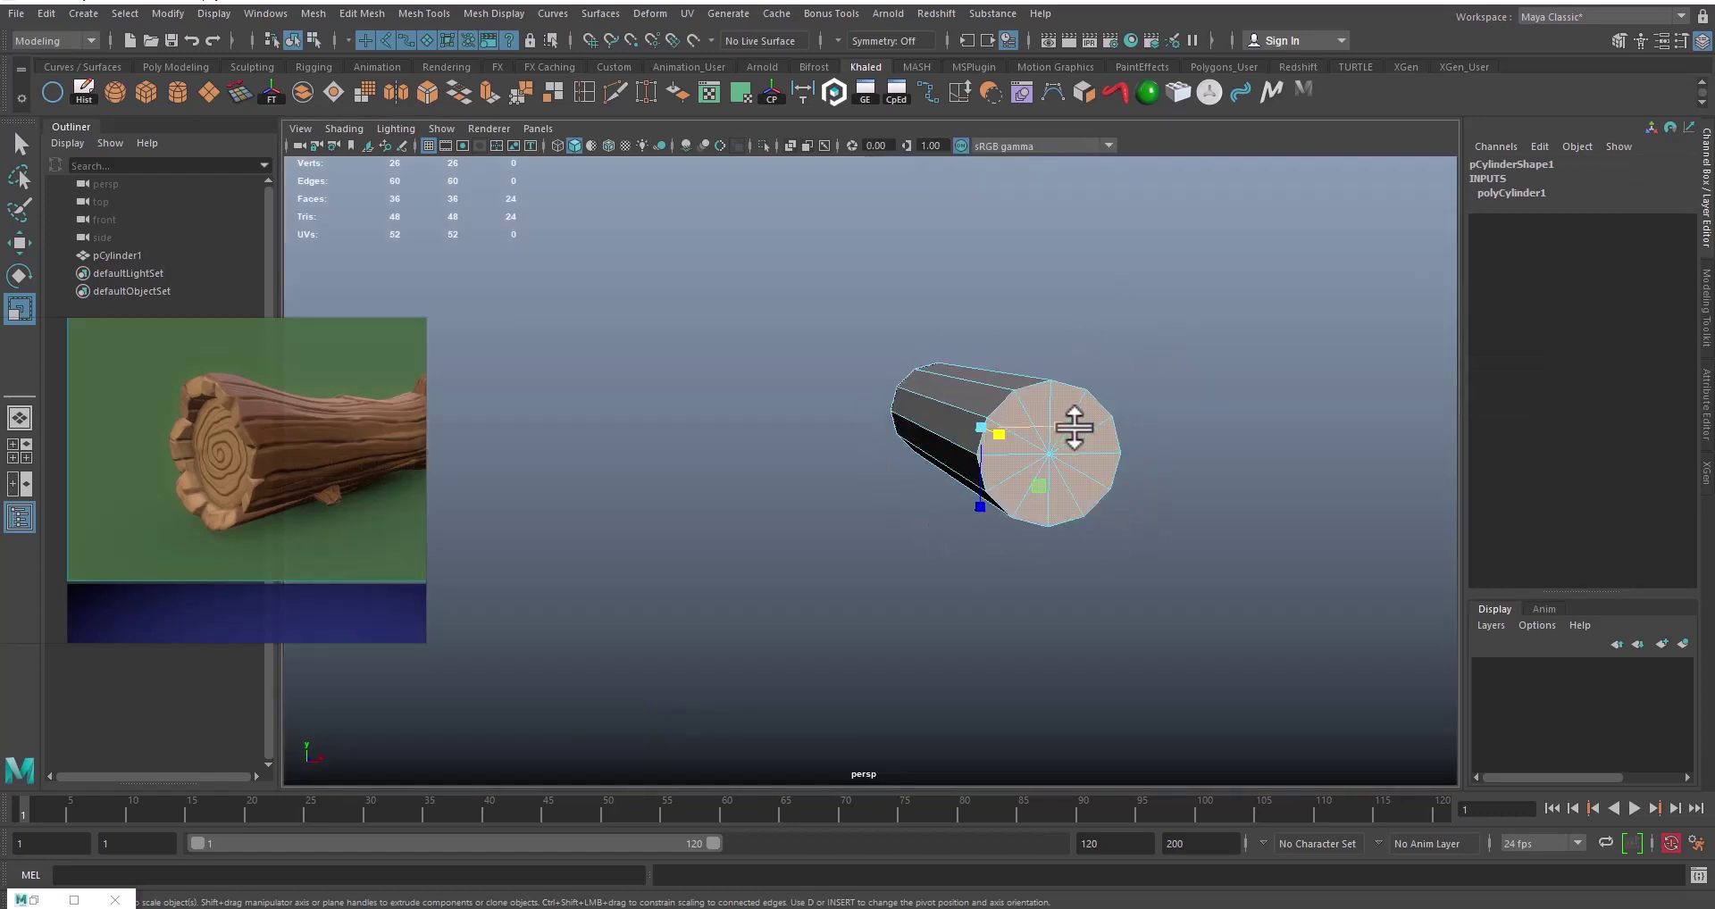
alt+drag(1054, 442, 848, 444)
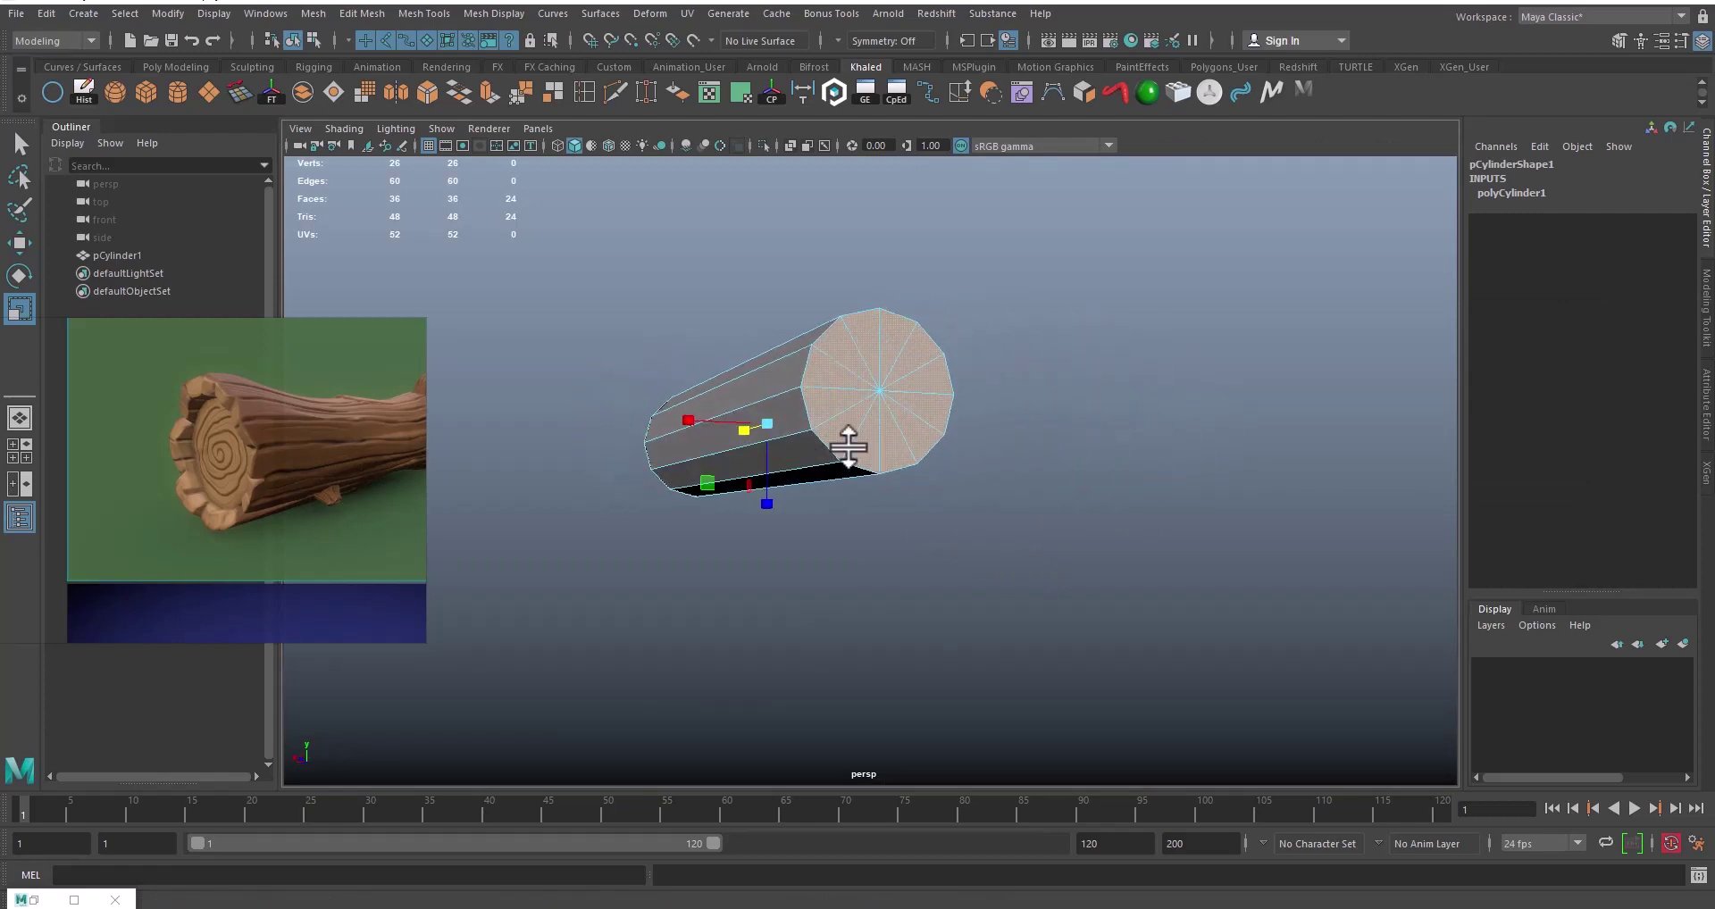
alt+drag(876, 547, 1080, 563)
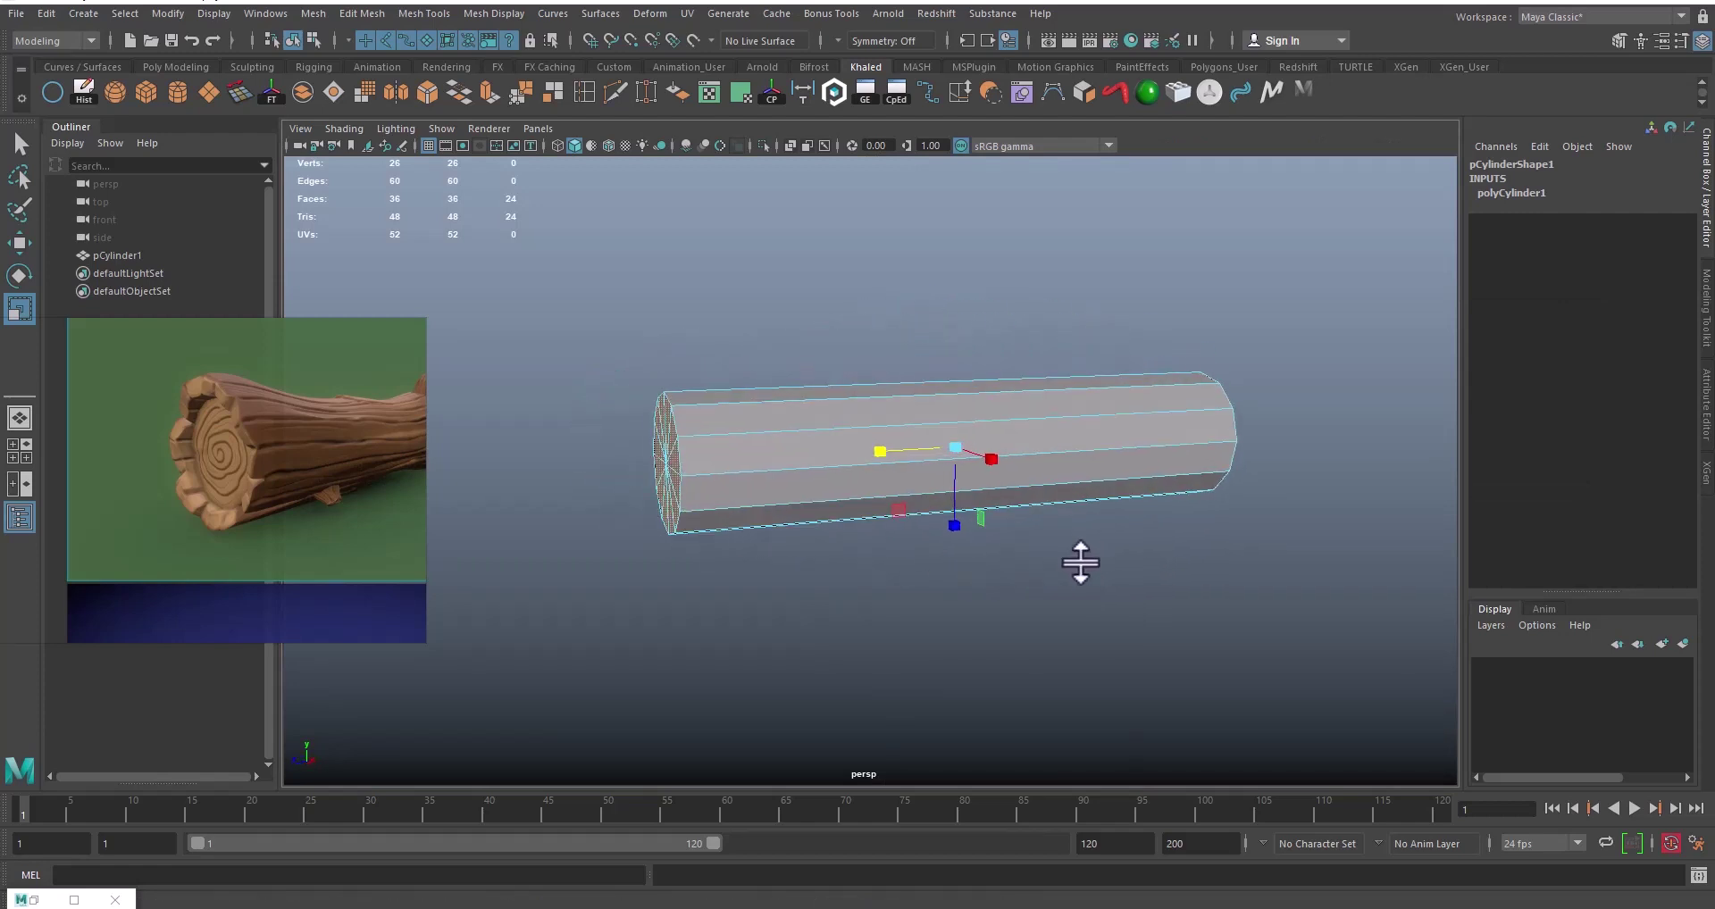
key(Delete)
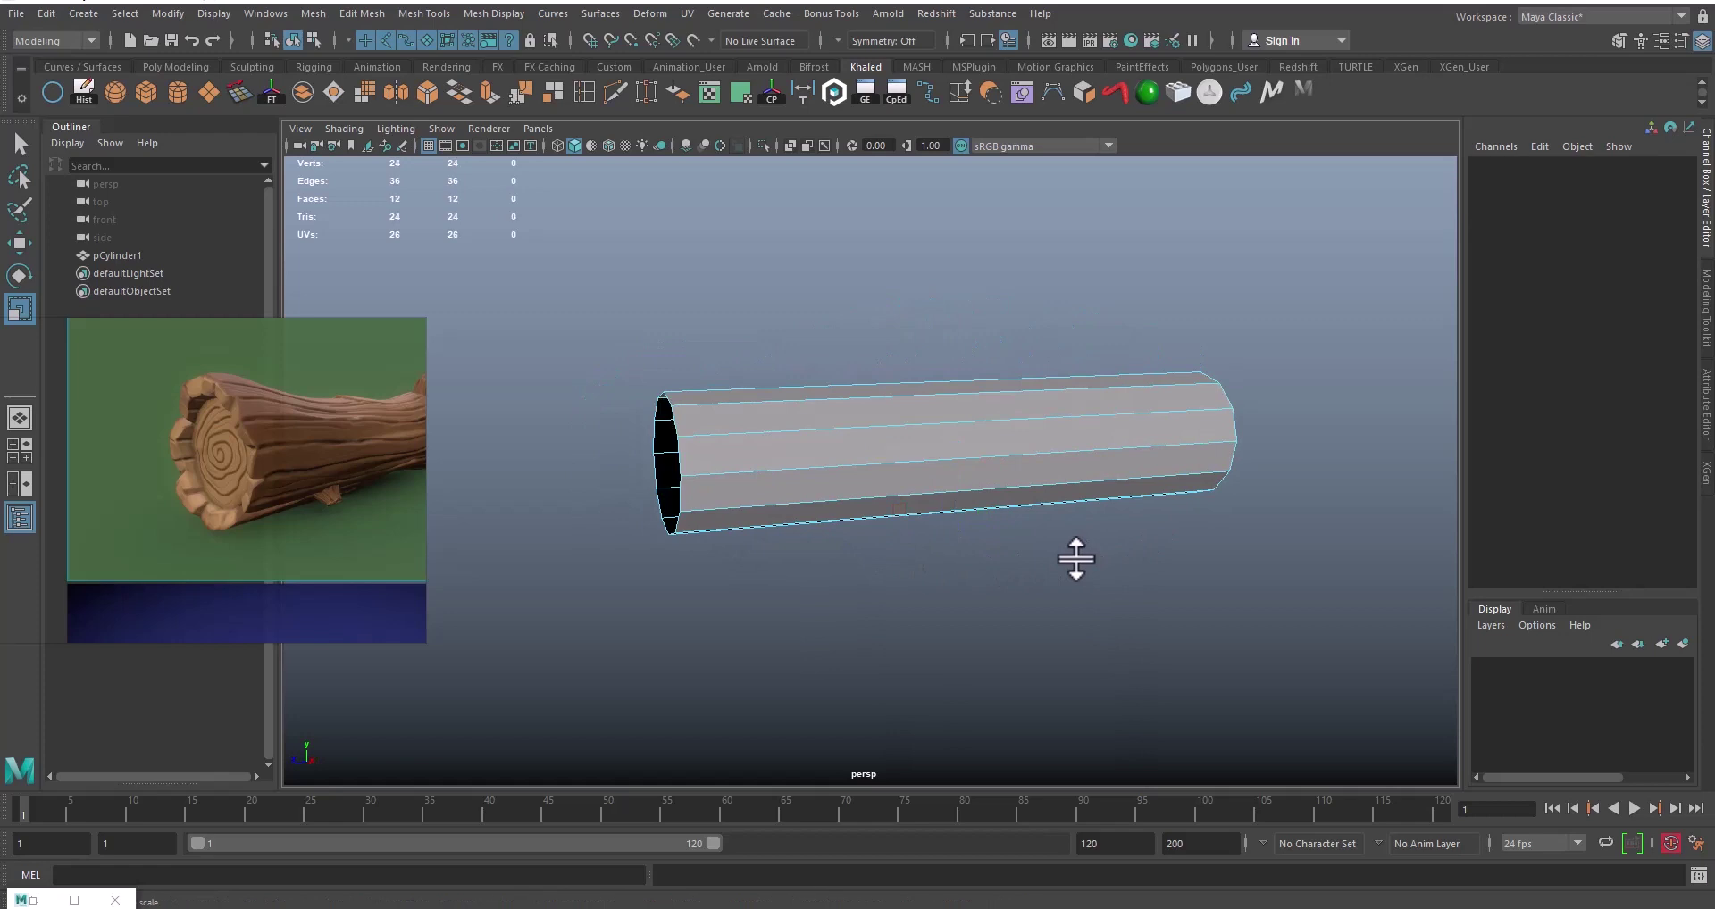
Step: Reposition the reference image so that the whole log shows beside the open tube
scroll(893, 546, down, 4)
alt+drag(994, 524, 896, 527)
scroll(843, 565, up, 1)
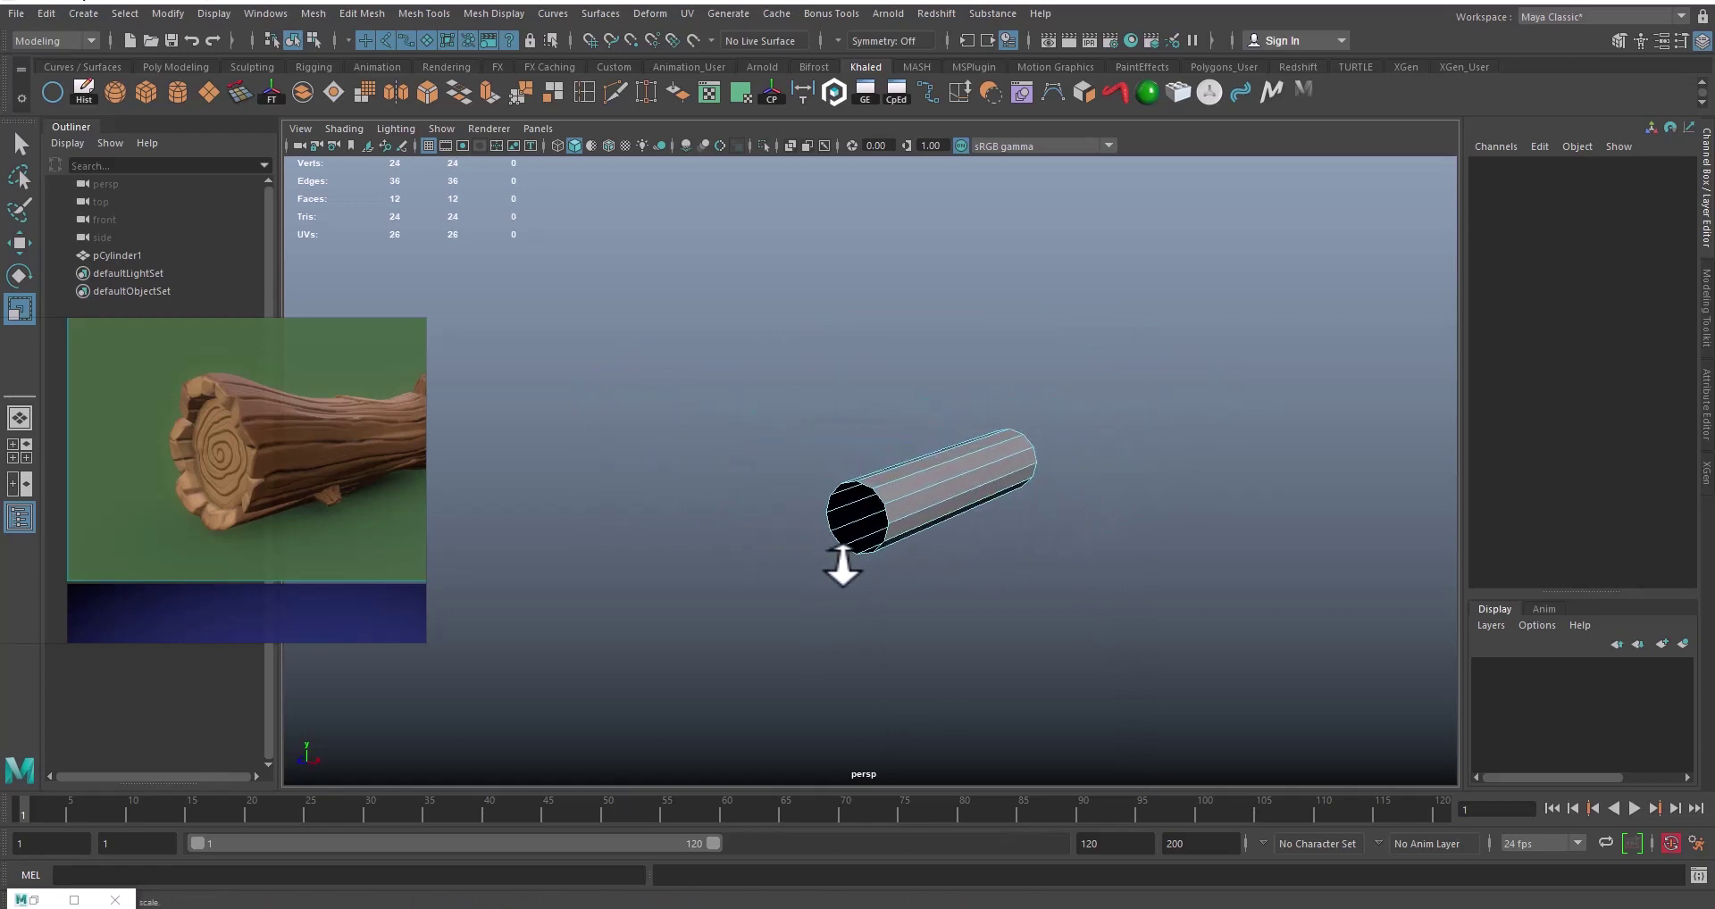
middle_drag(293, 437, 204, 455)
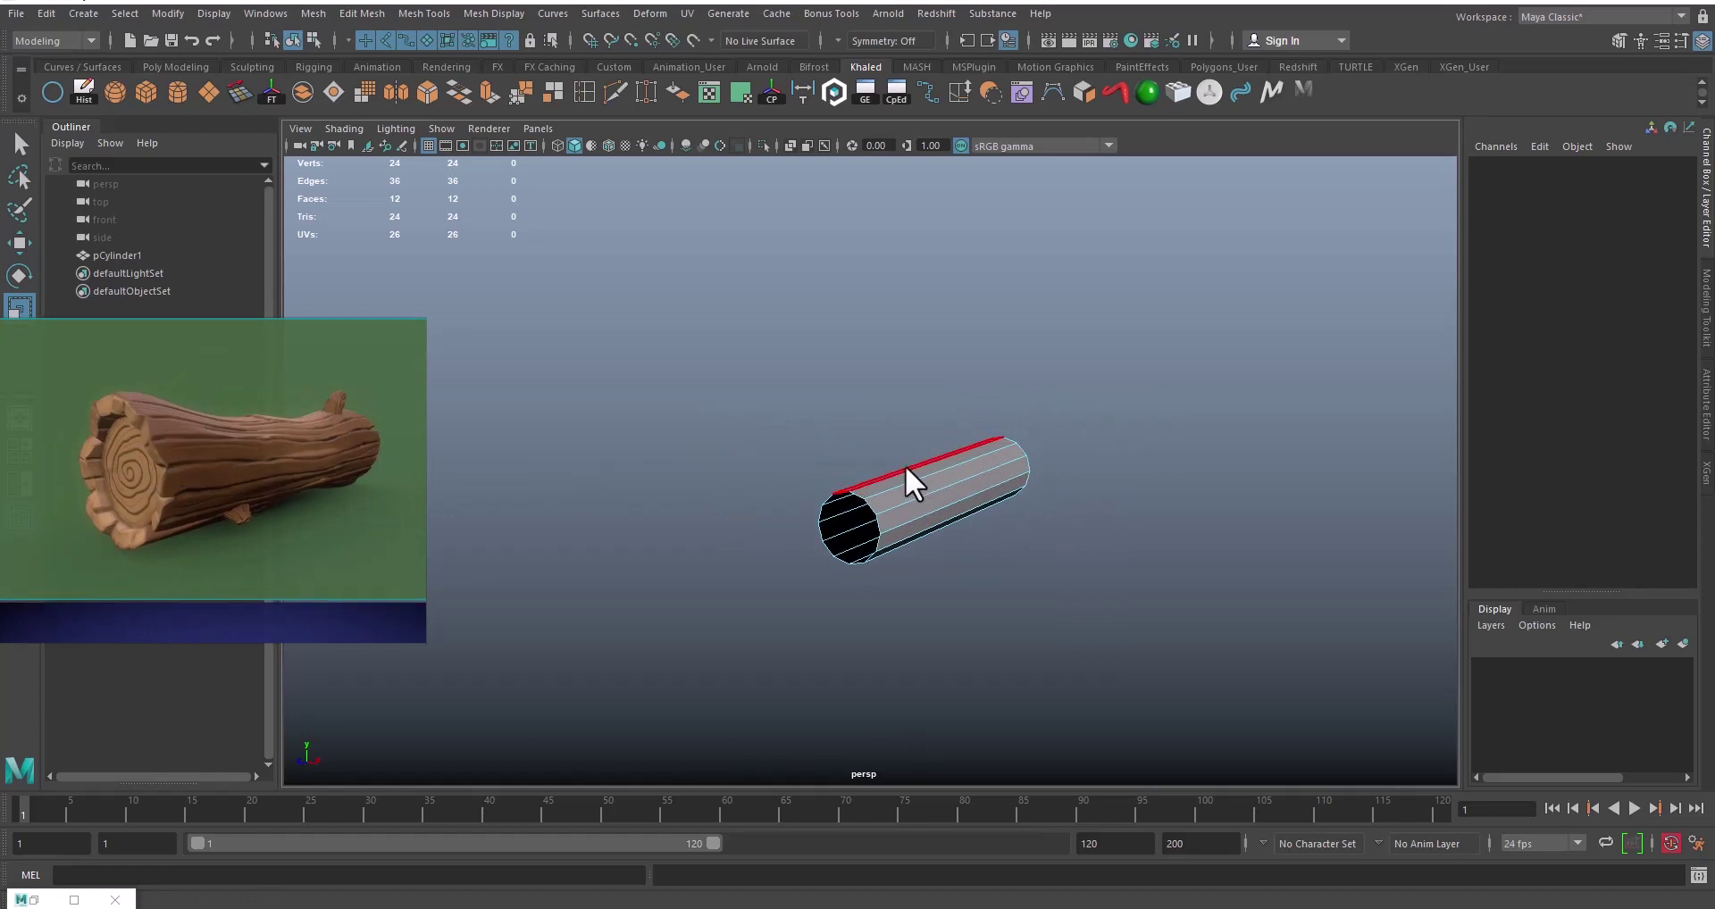
mouse_move(904, 464)
alt+mouse_down()
mouse_move(868, 489)
mouse_move(917, 501)
mouse_move(911, 452)
mouse_move(903, 482)
mouse_move(983, 447)
mouse_move(827, 471)
mouse_move(916, 512)
mouse_move(879, 482)
mouse_move(912, 468)
alt+mouse_up()
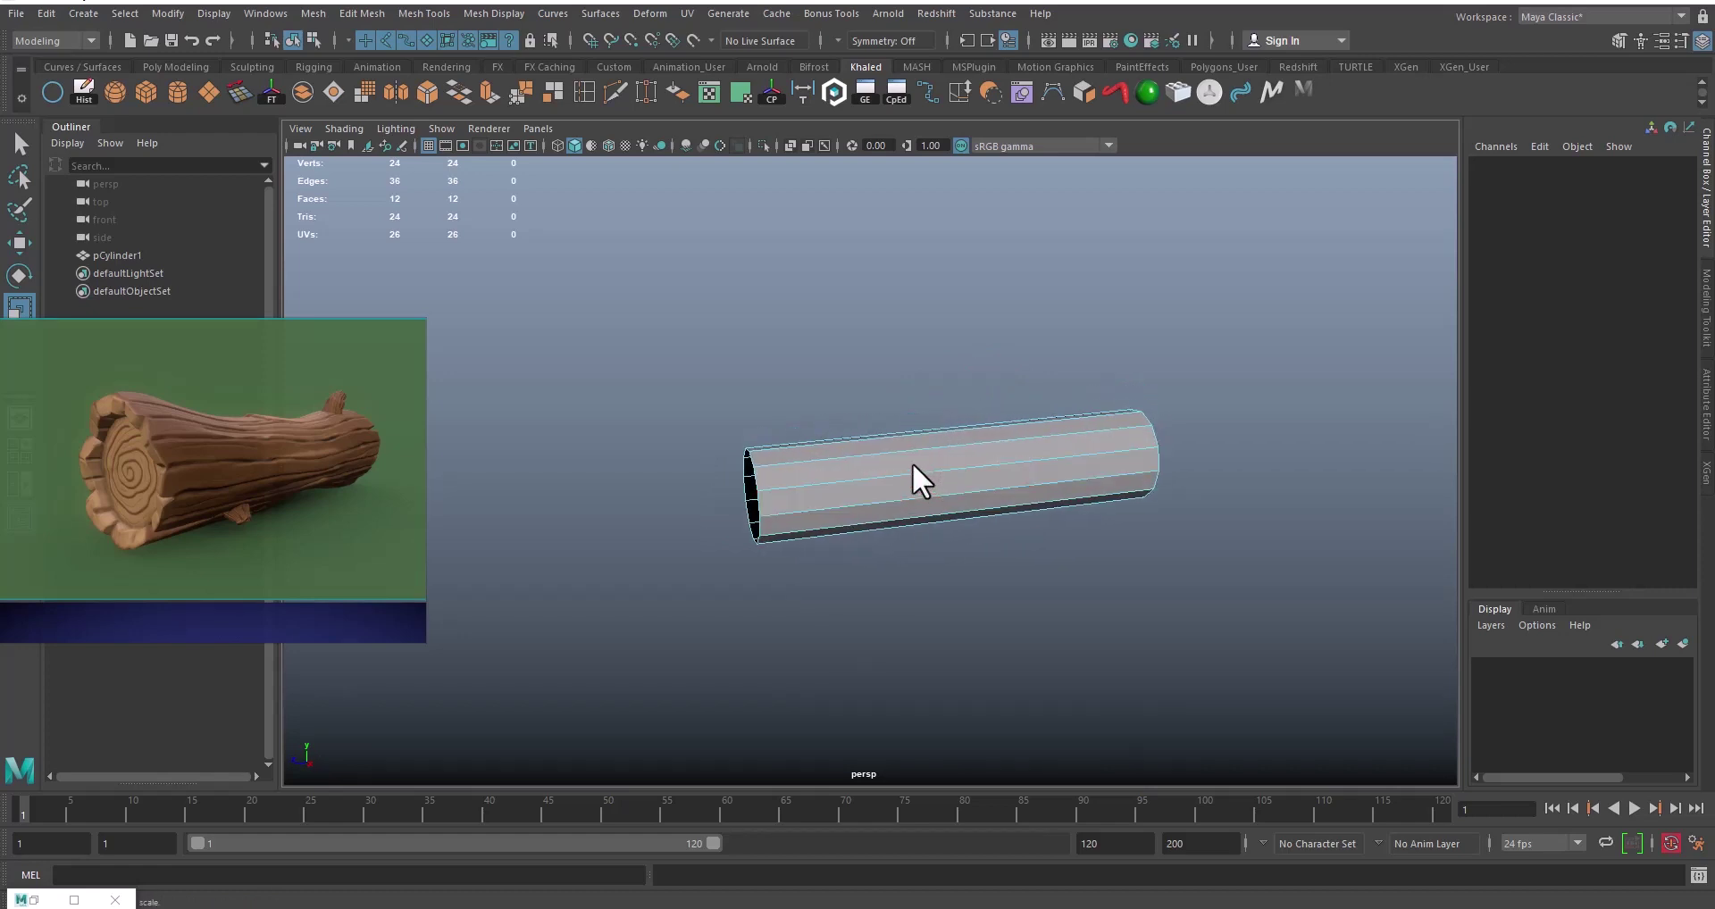
Step: Set the Insert Edge Loop tool to Multiple edge loops with 5 loops and insert them along the log's length
double_click(584, 88)
drag(1413, 93, 1459, 95)
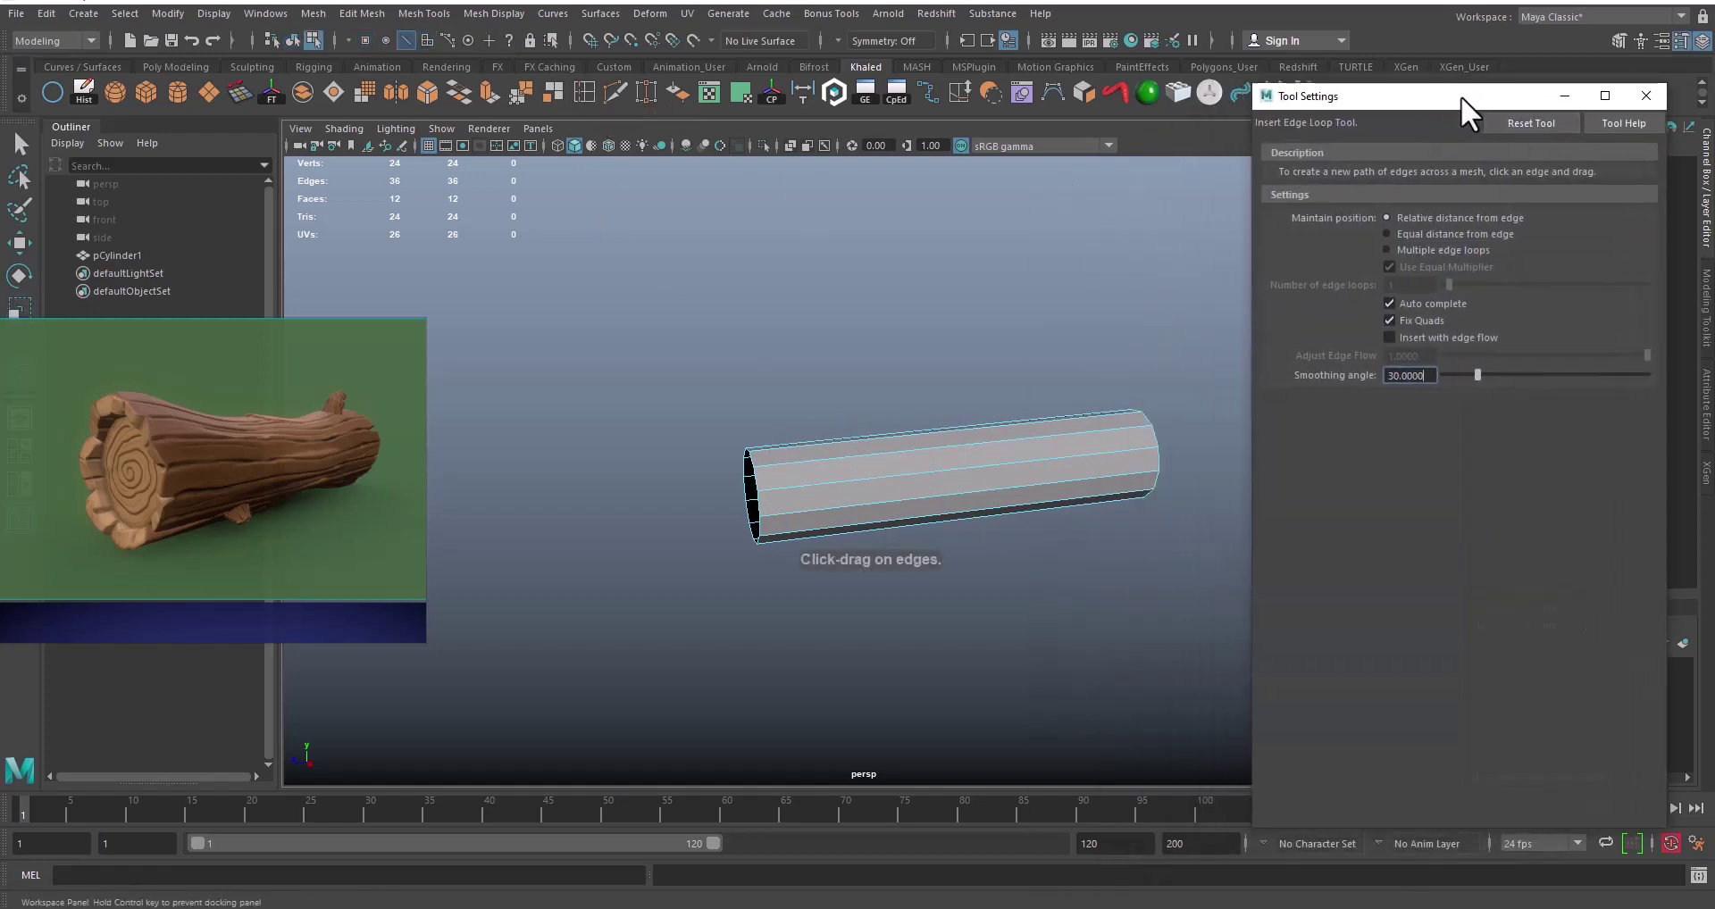
click(1390, 248)
click(425, 13)
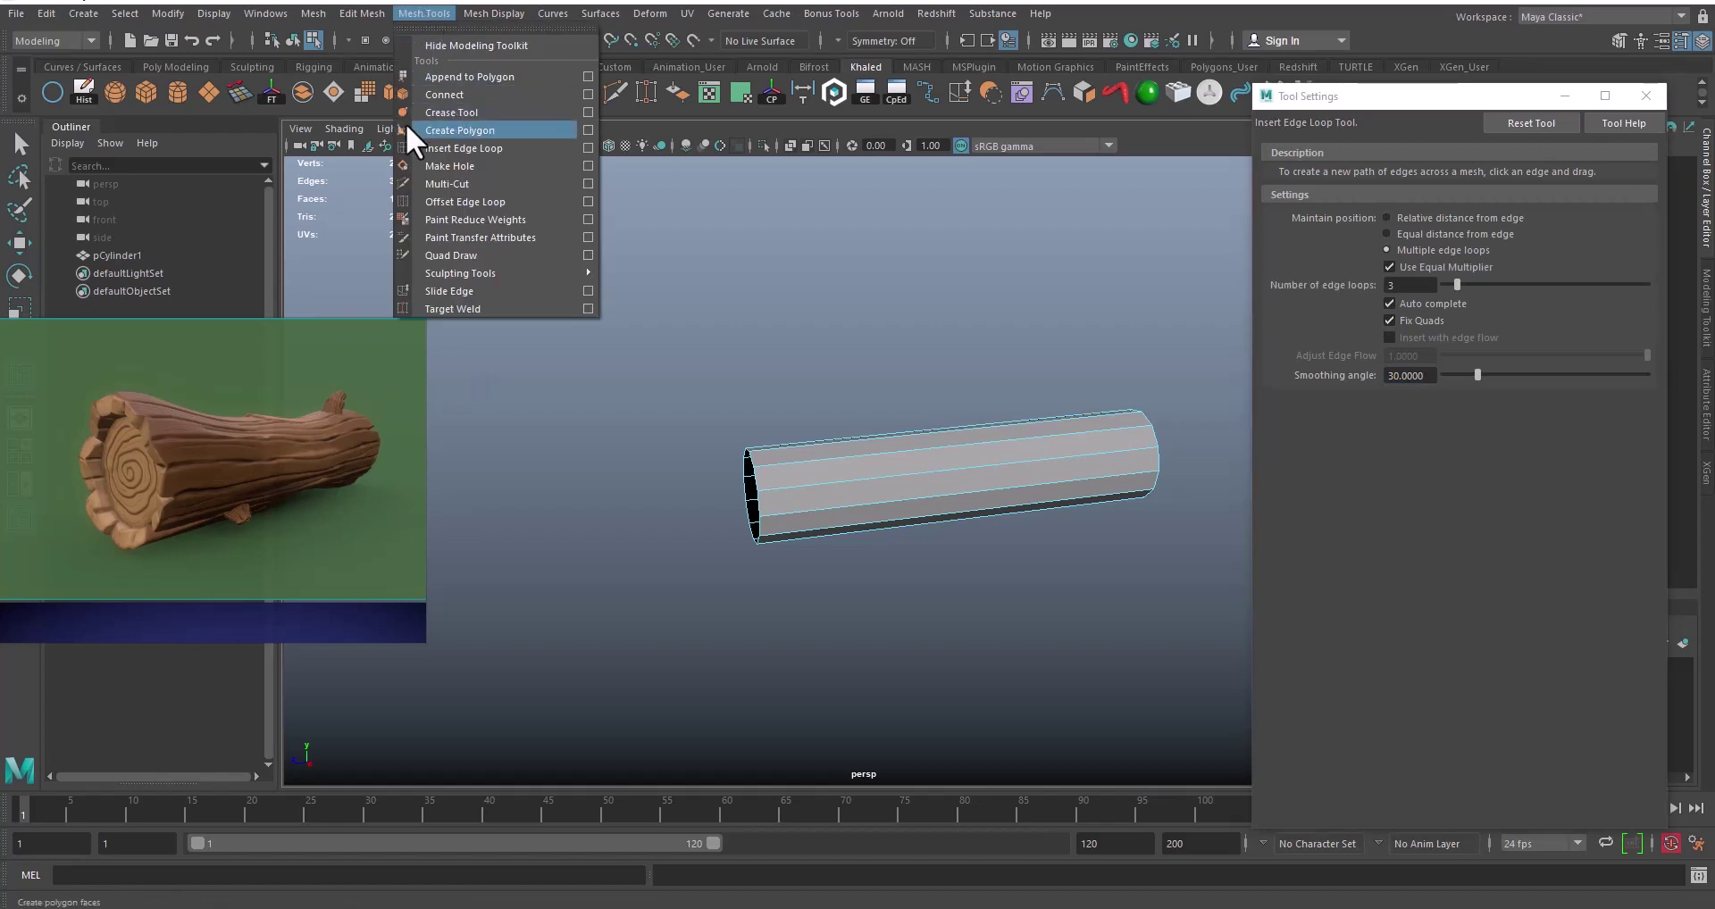
click(587, 146)
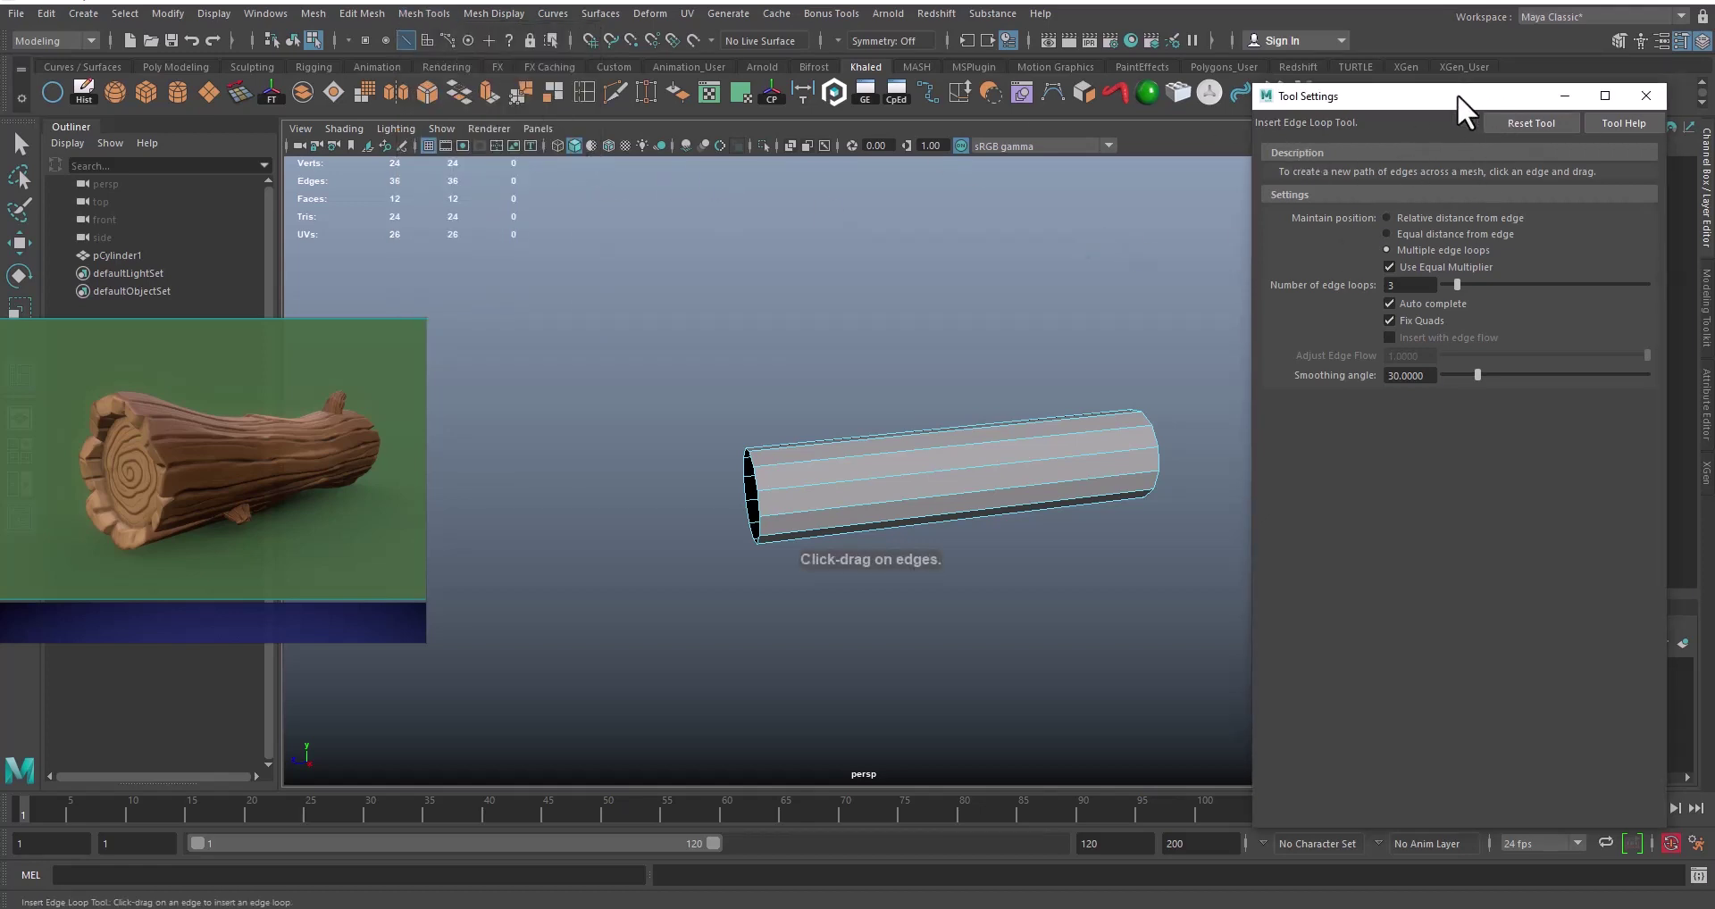
mouse_move(1456, 94)
mouse_down()
mouse_move(1417, 101)
mouse_move(1455, 113)
mouse_move(1440, 89)
mouse_up()
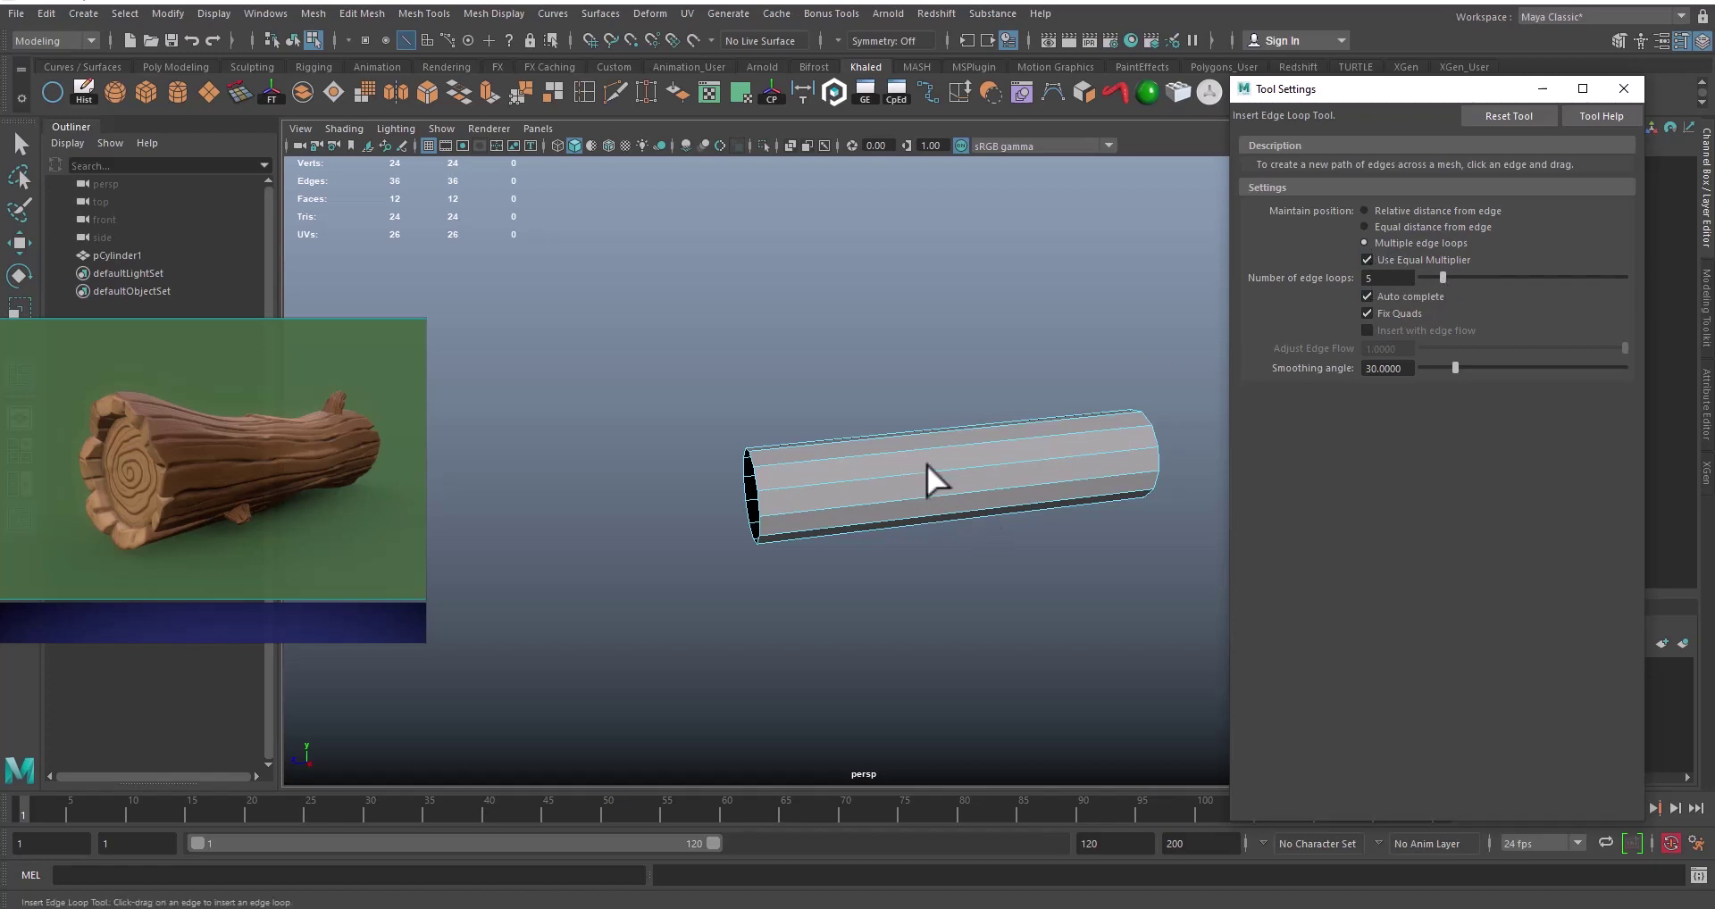
click(946, 445)
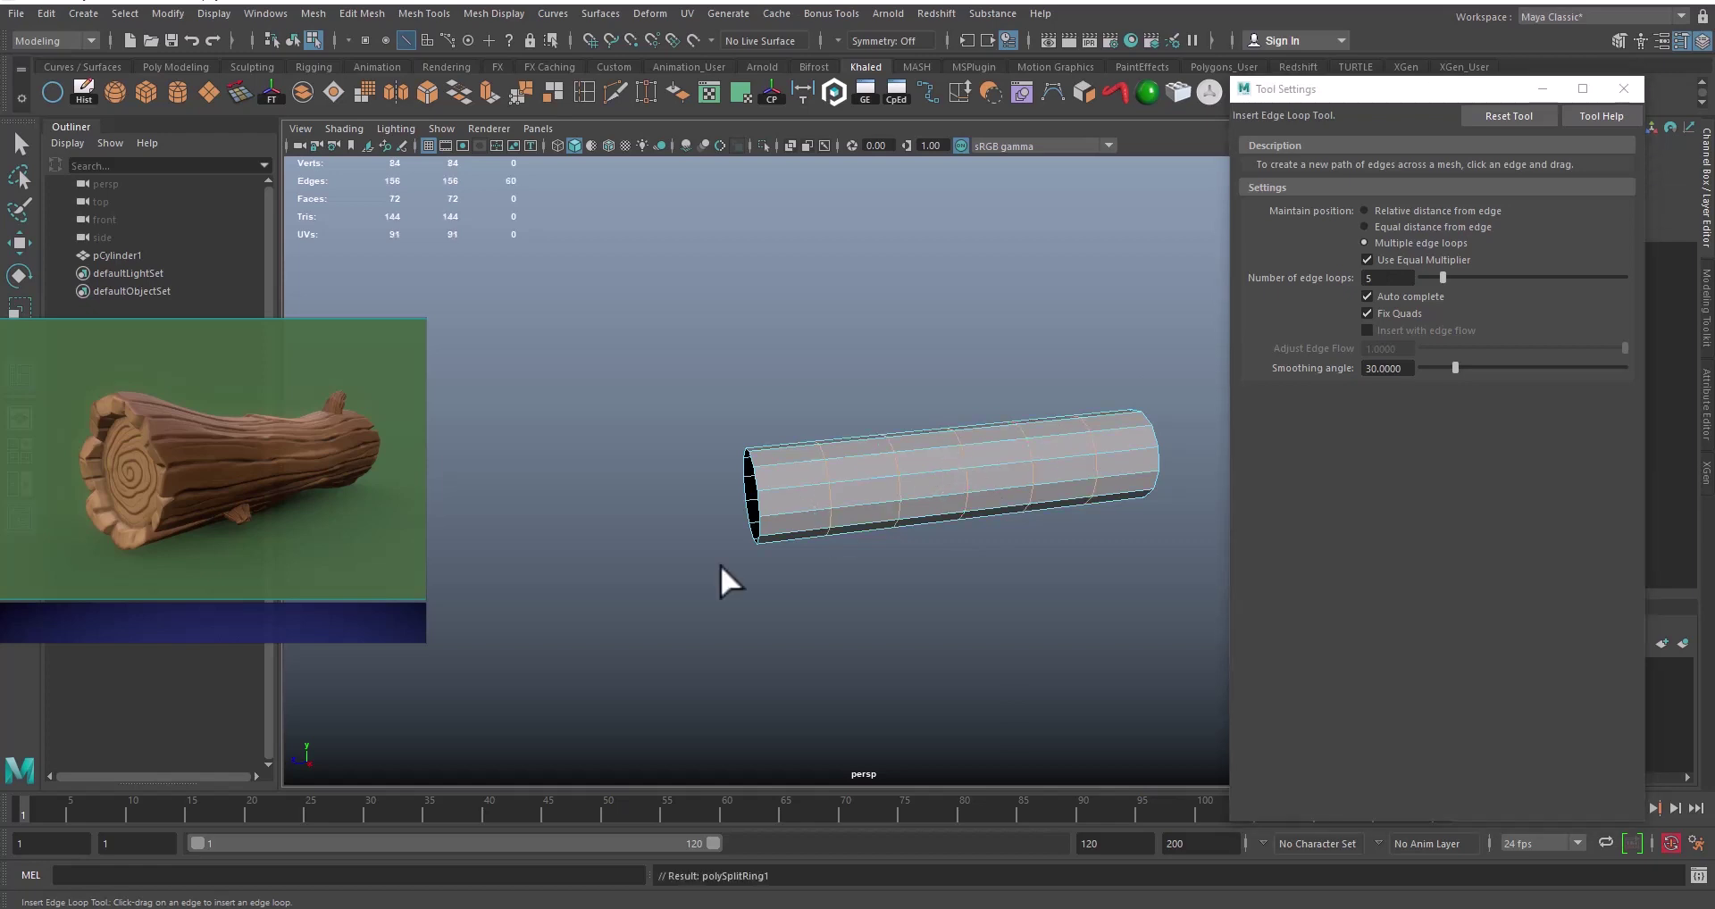
Step: Flare the log's open front end by scaling its border edge loop to about 1.23 in X and Z
mouse_move(931, 556)
alt+mouse_down()
mouse_move(849, 527)
mouse_move(922, 528)
alt+mouse_up()
key(w)
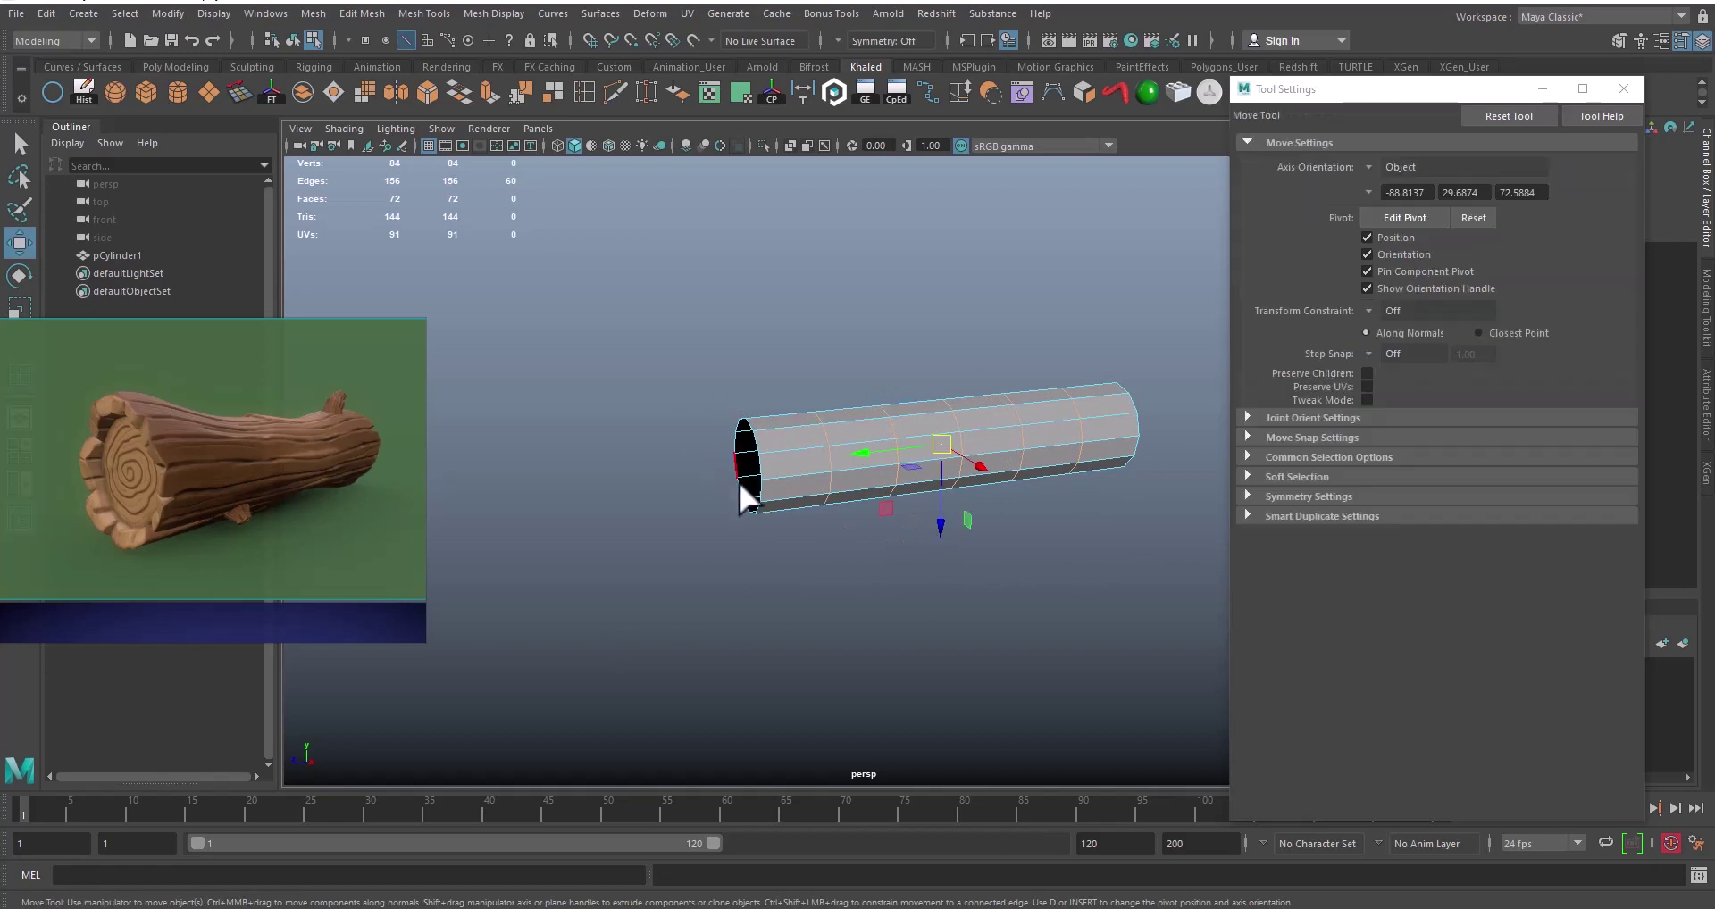
alt+right_drag(759, 485, 789, 491)
alt+middle_drag(680, 472, 691, 490)
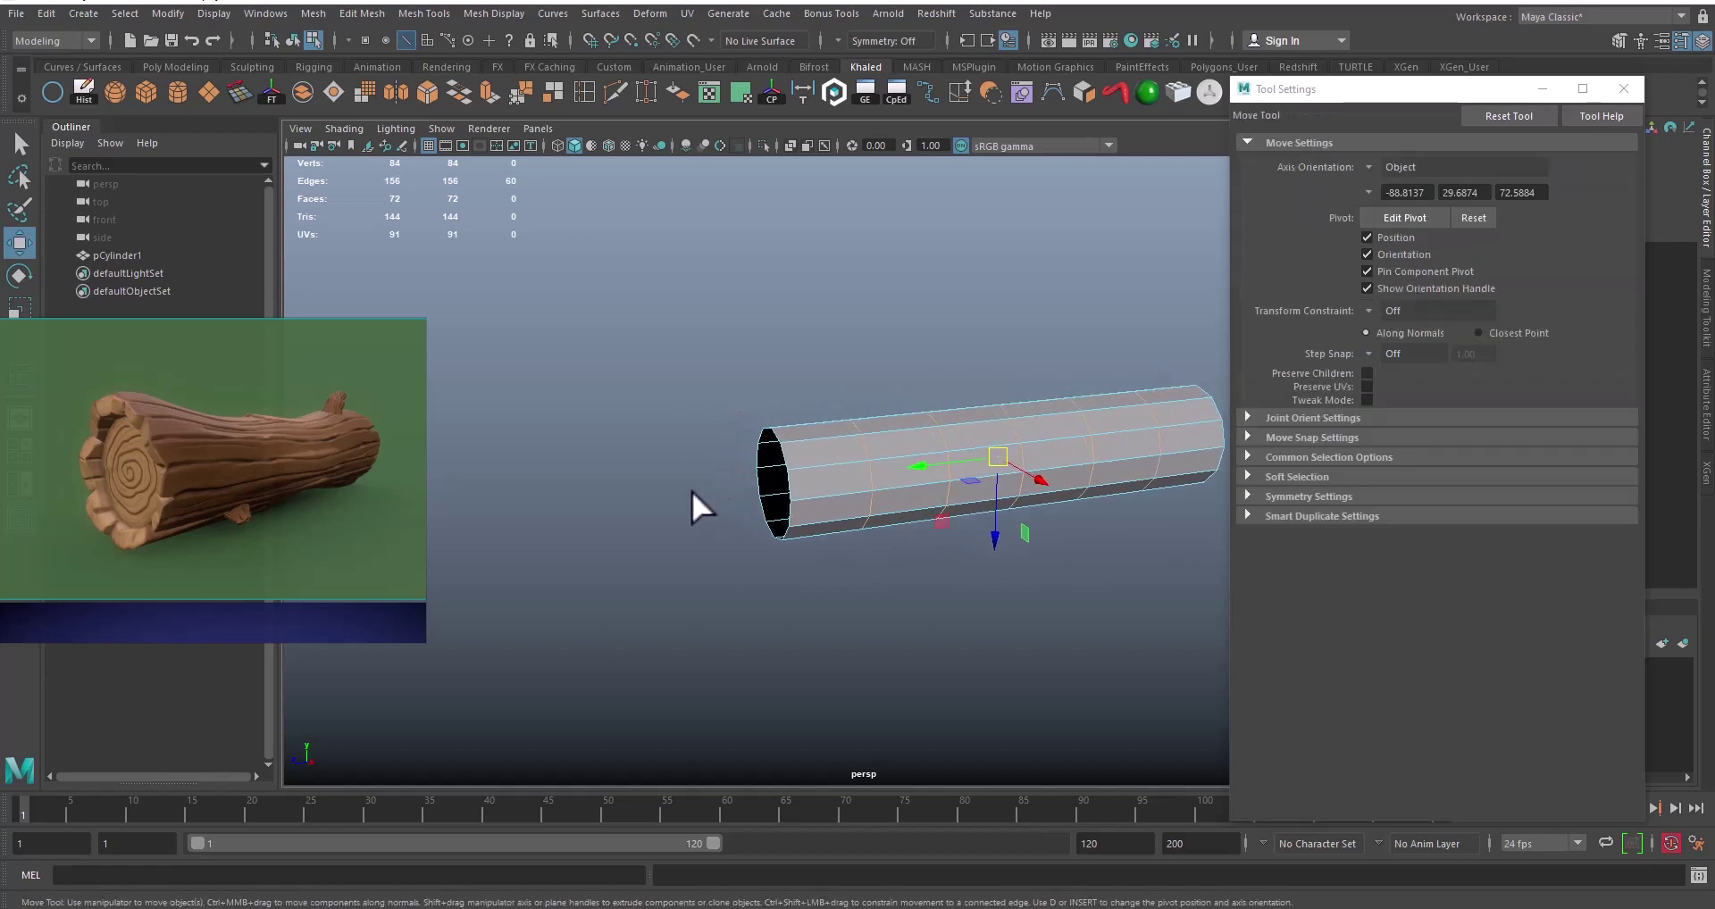
alt+right_drag(691, 491, 772, 521)
alt+middle_drag(772, 498, 759, 535)
alt+drag(759, 535, 792, 525)
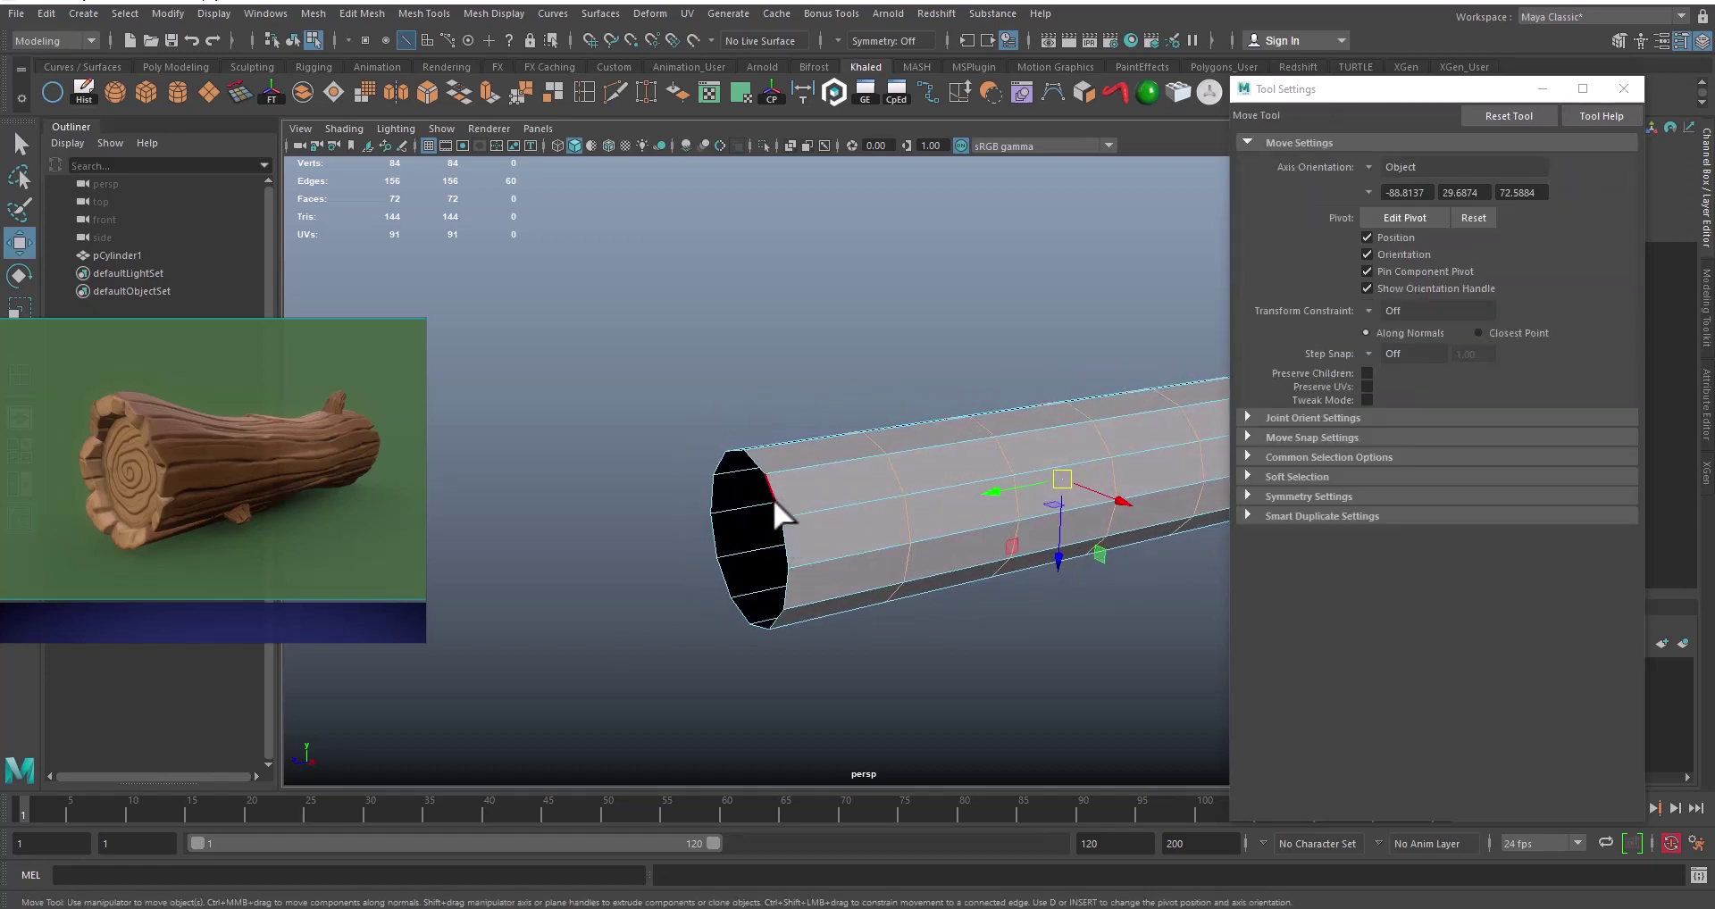
alt+middle_drag(746, 510, 742, 496)
alt+drag(742, 496, 760, 498)
alt+right_drag(763, 502, 870, 576)
alt+middle_drag(867, 600, 844, 531)
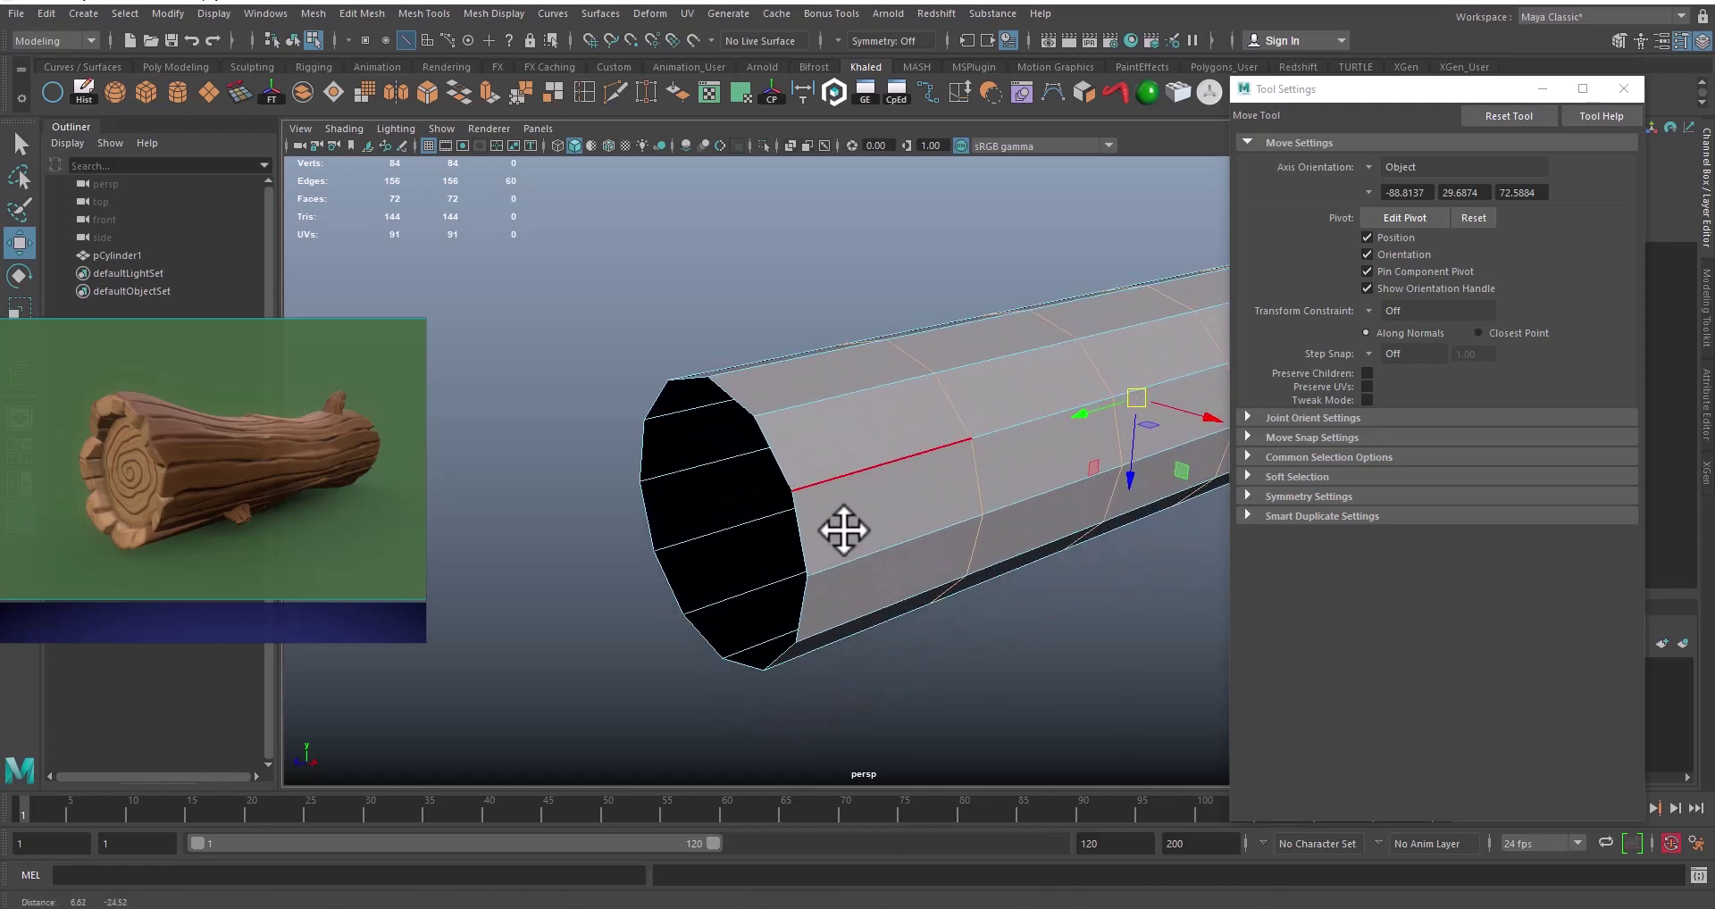
double_click(773, 451)
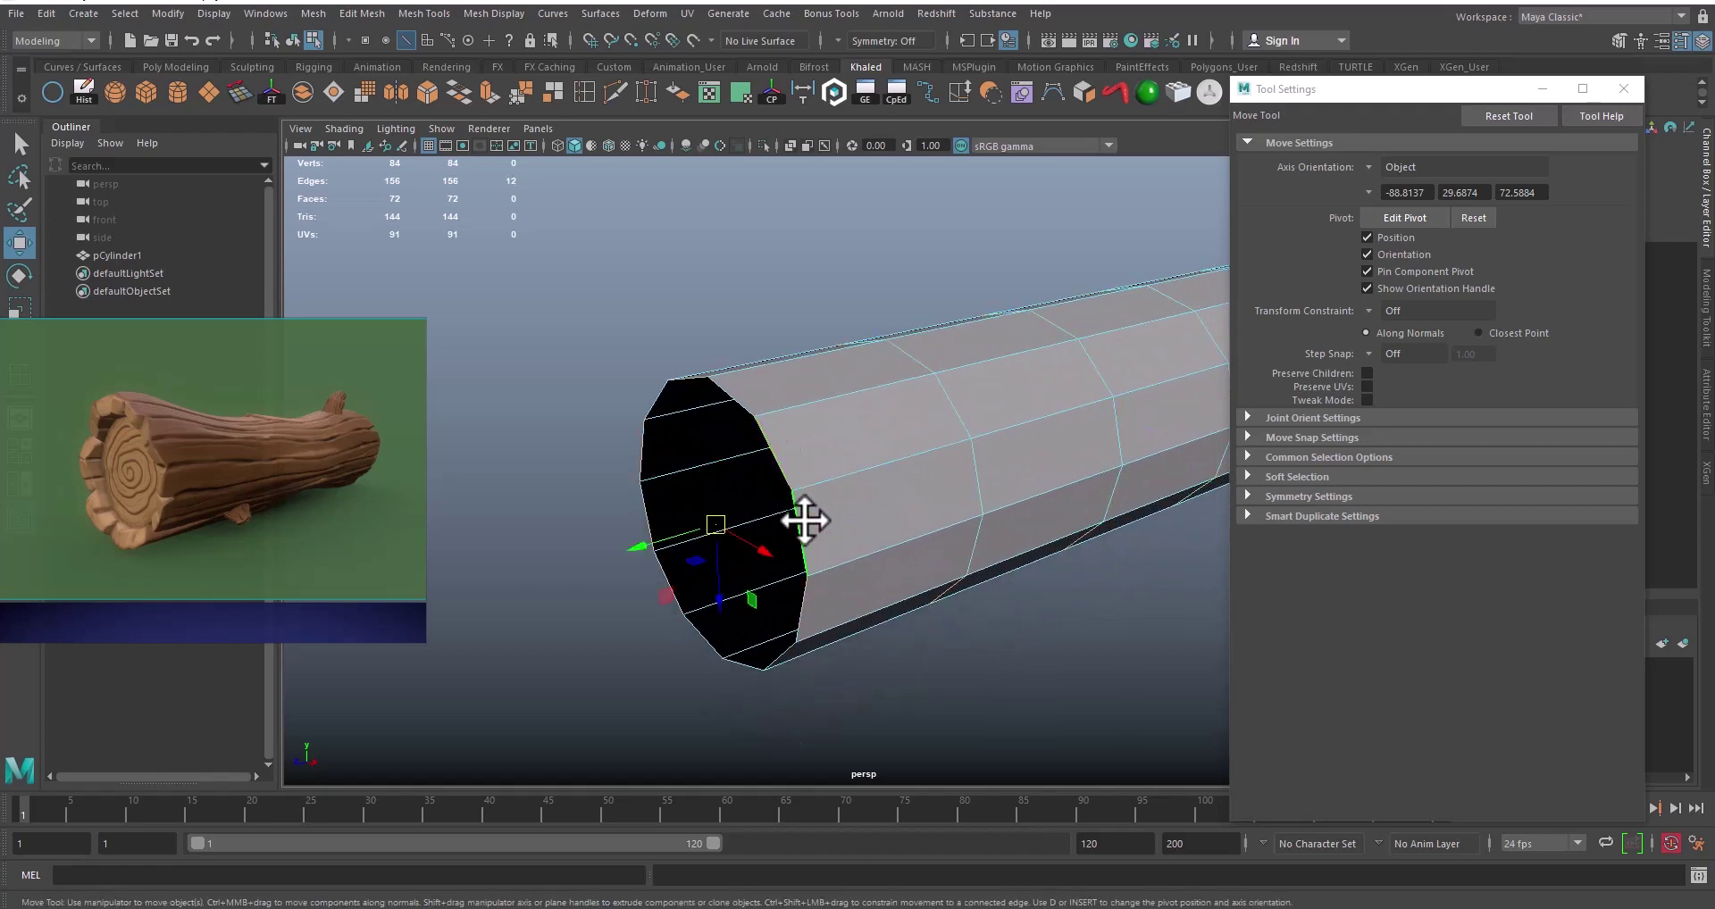
scroll(813, 527, down, 3)
alt+drag(819, 536, 735, 548)
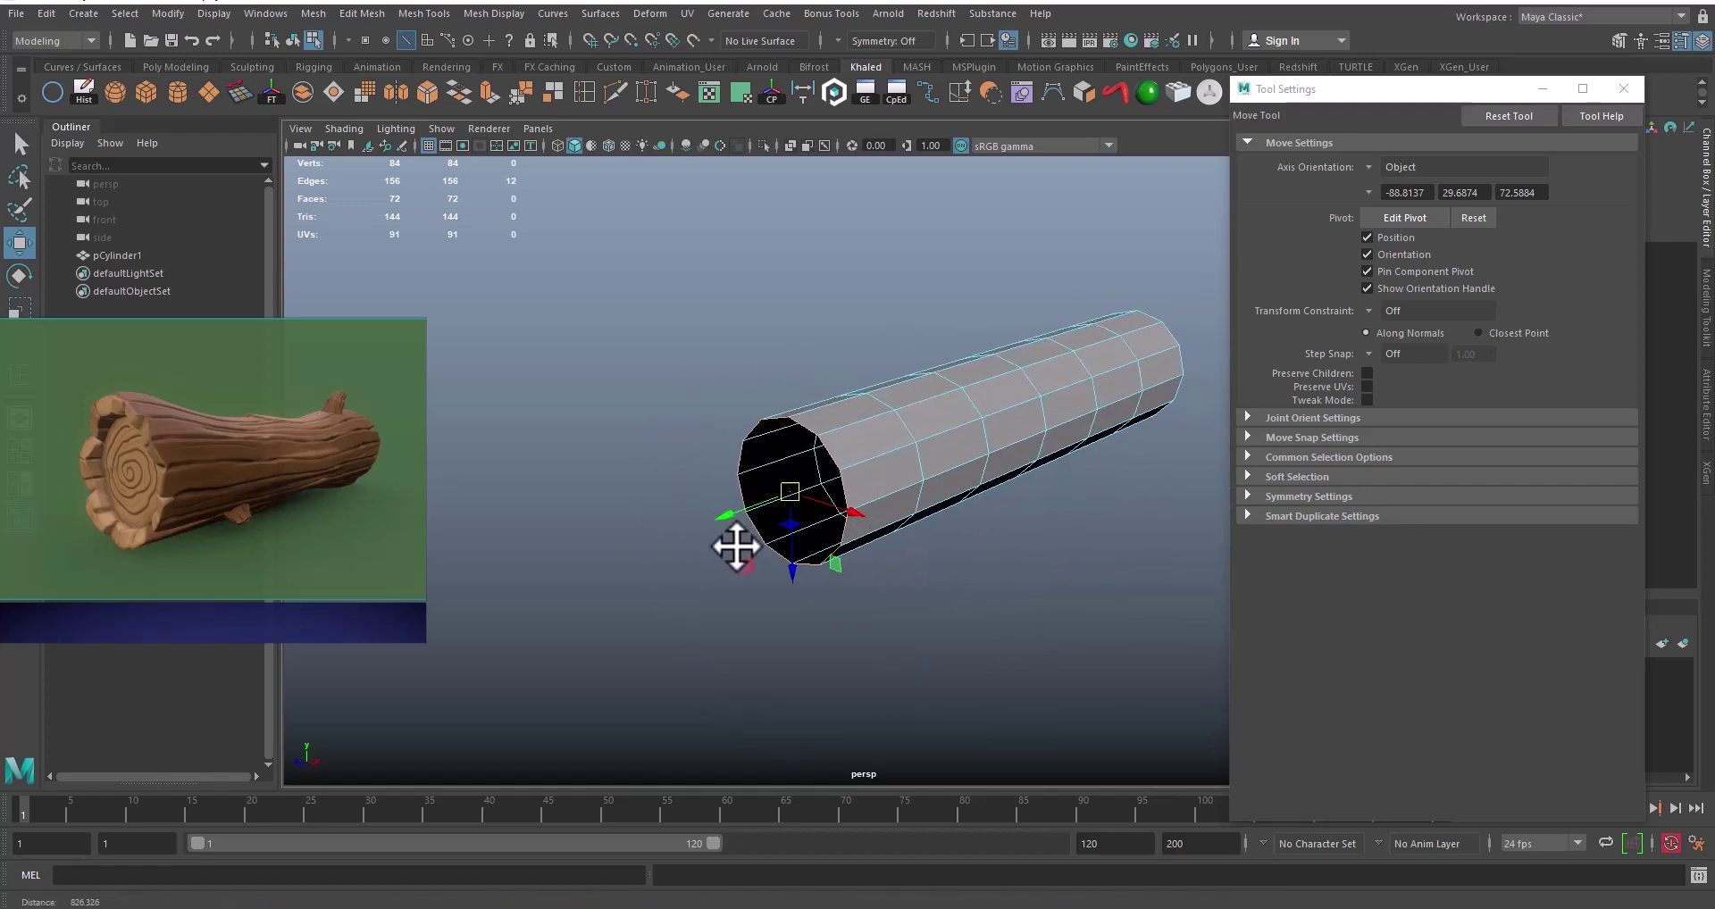
alt+right_drag(735, 547, 1006, 601)
scroll(900, 547, down, 4)
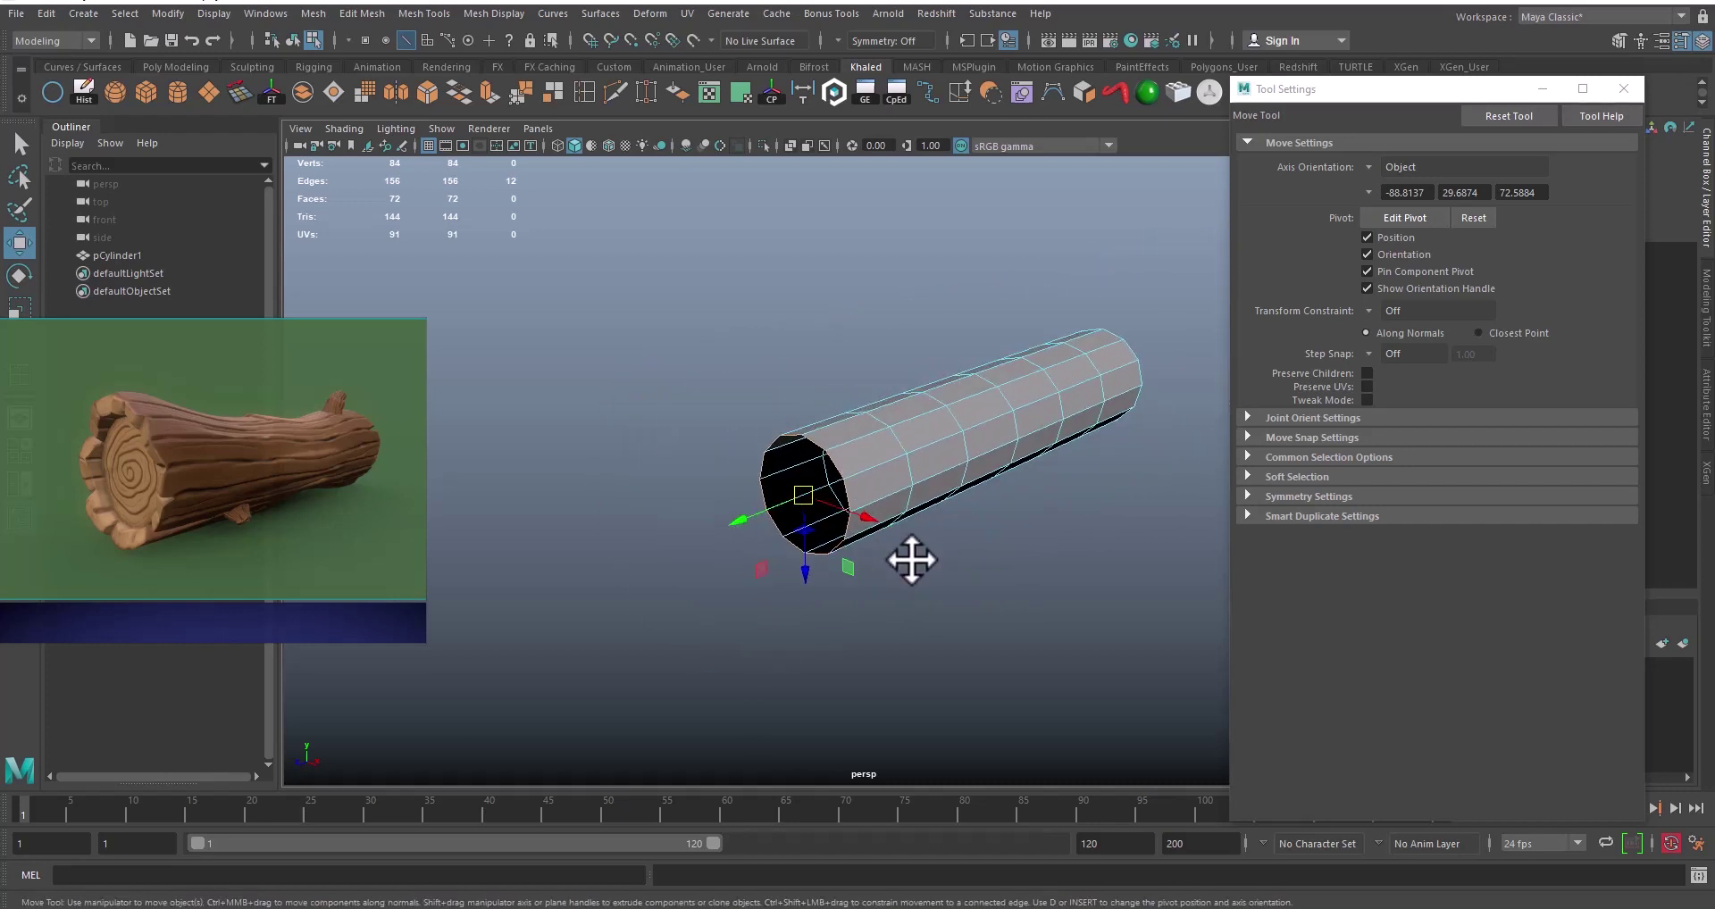
key(r)
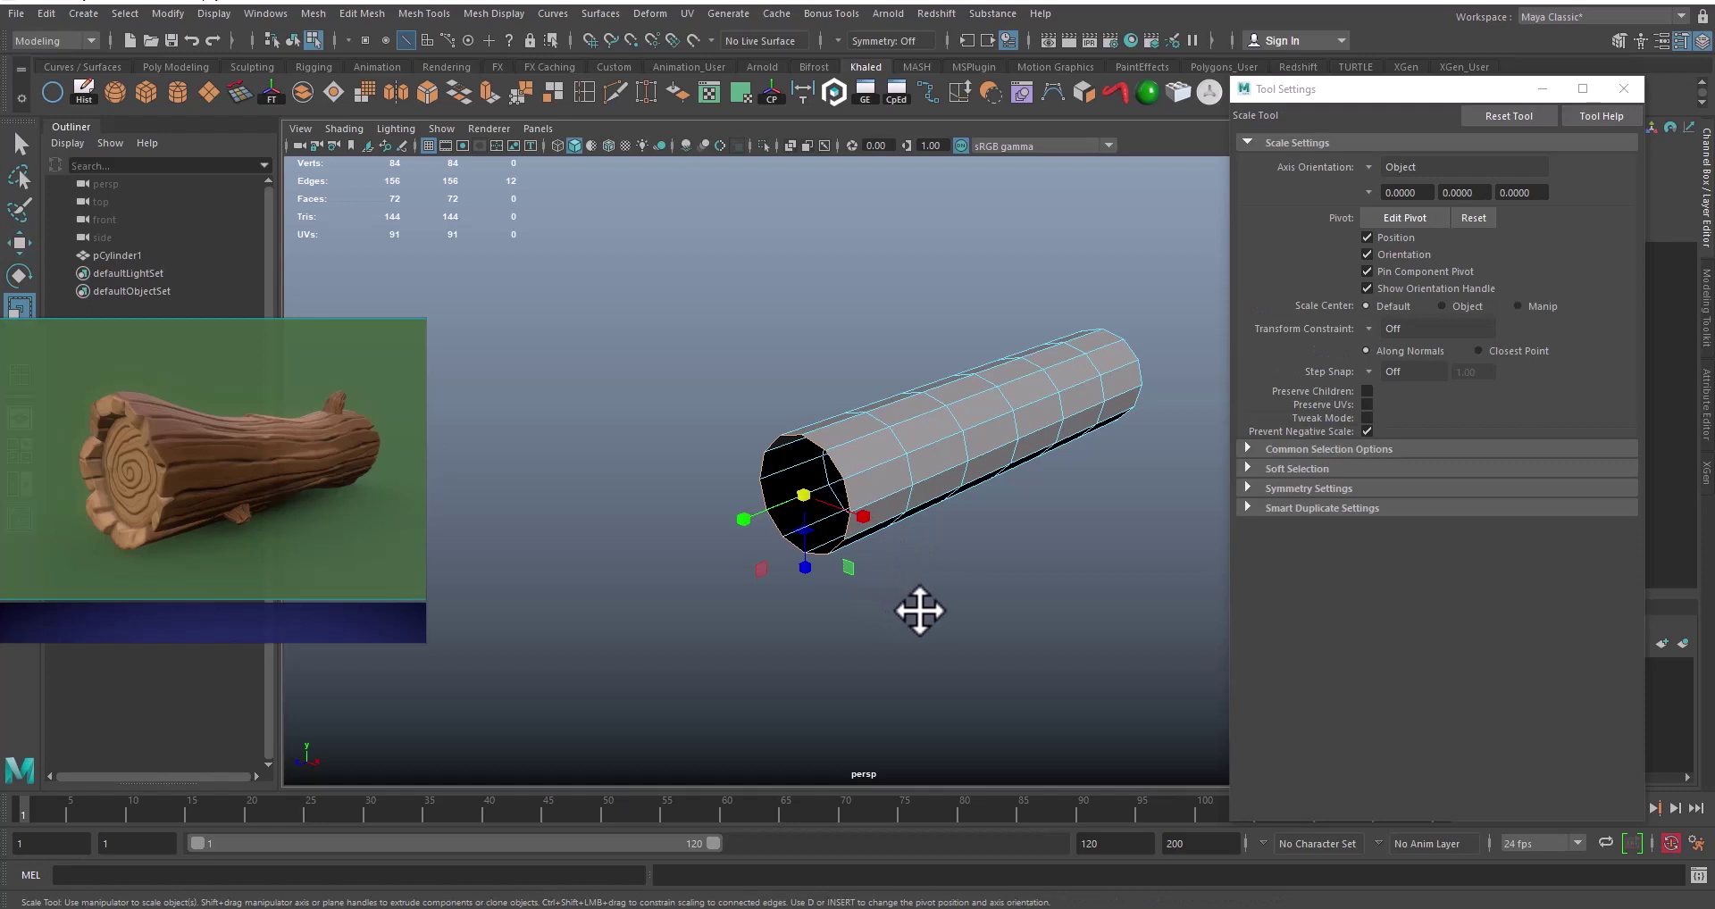
alt+drag(919, 613, 818, 541)
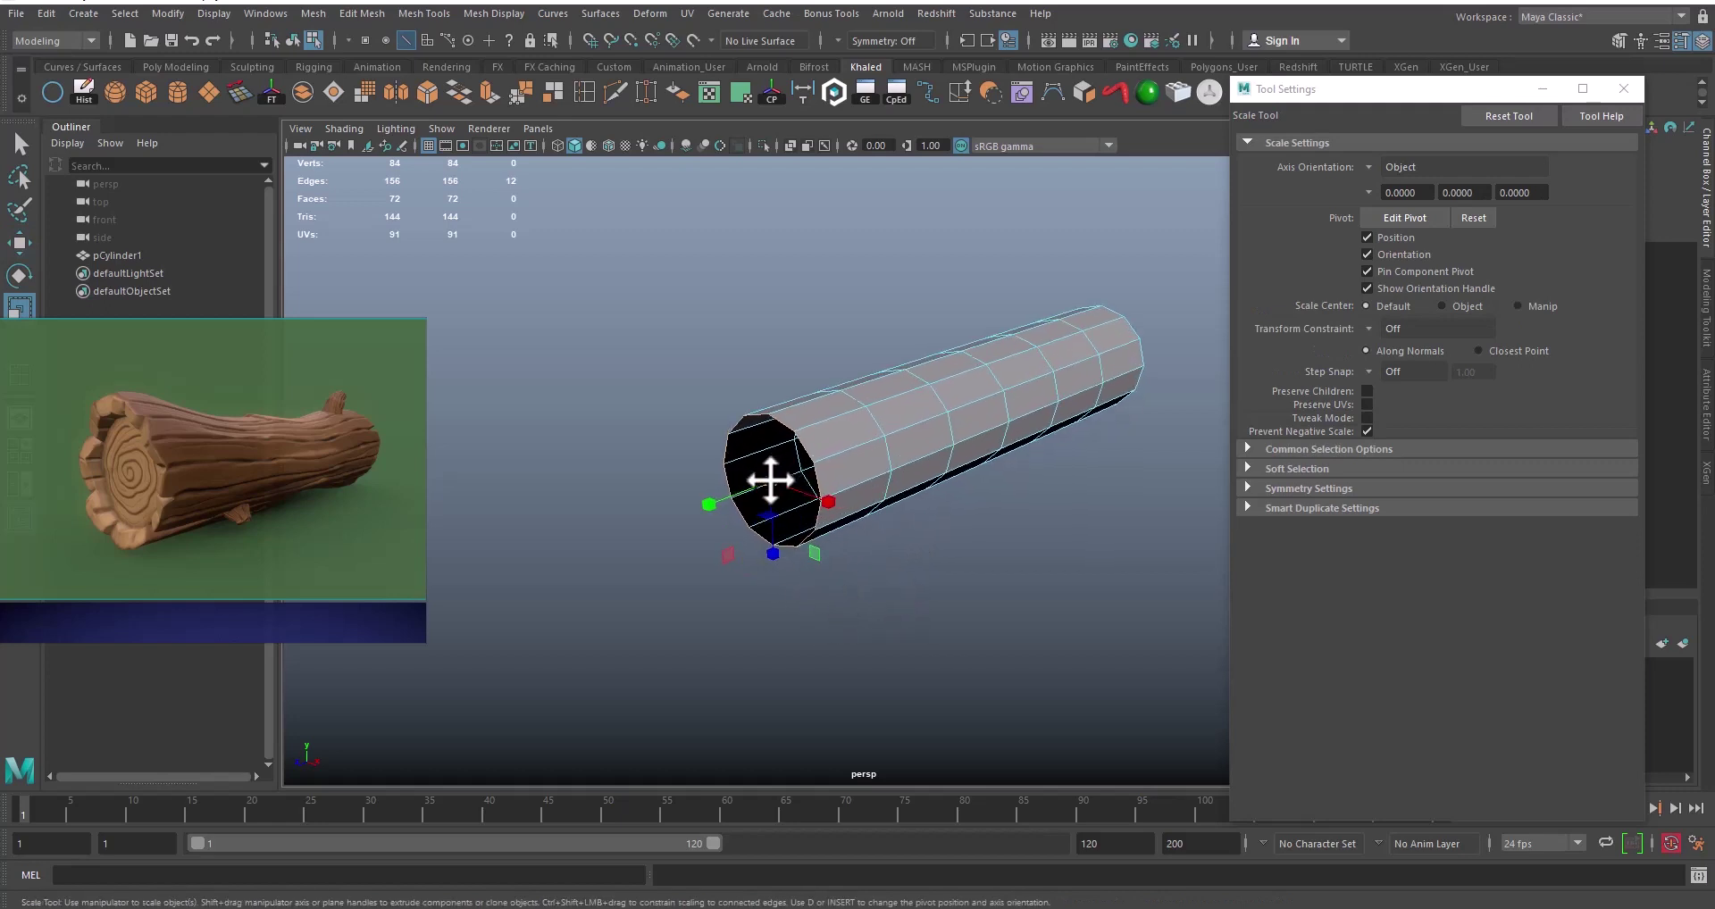
mouse_move(770, 480)
mouse_down()
mouse_move(812, 482)
mouse_move(794, 477)
mouse_up()
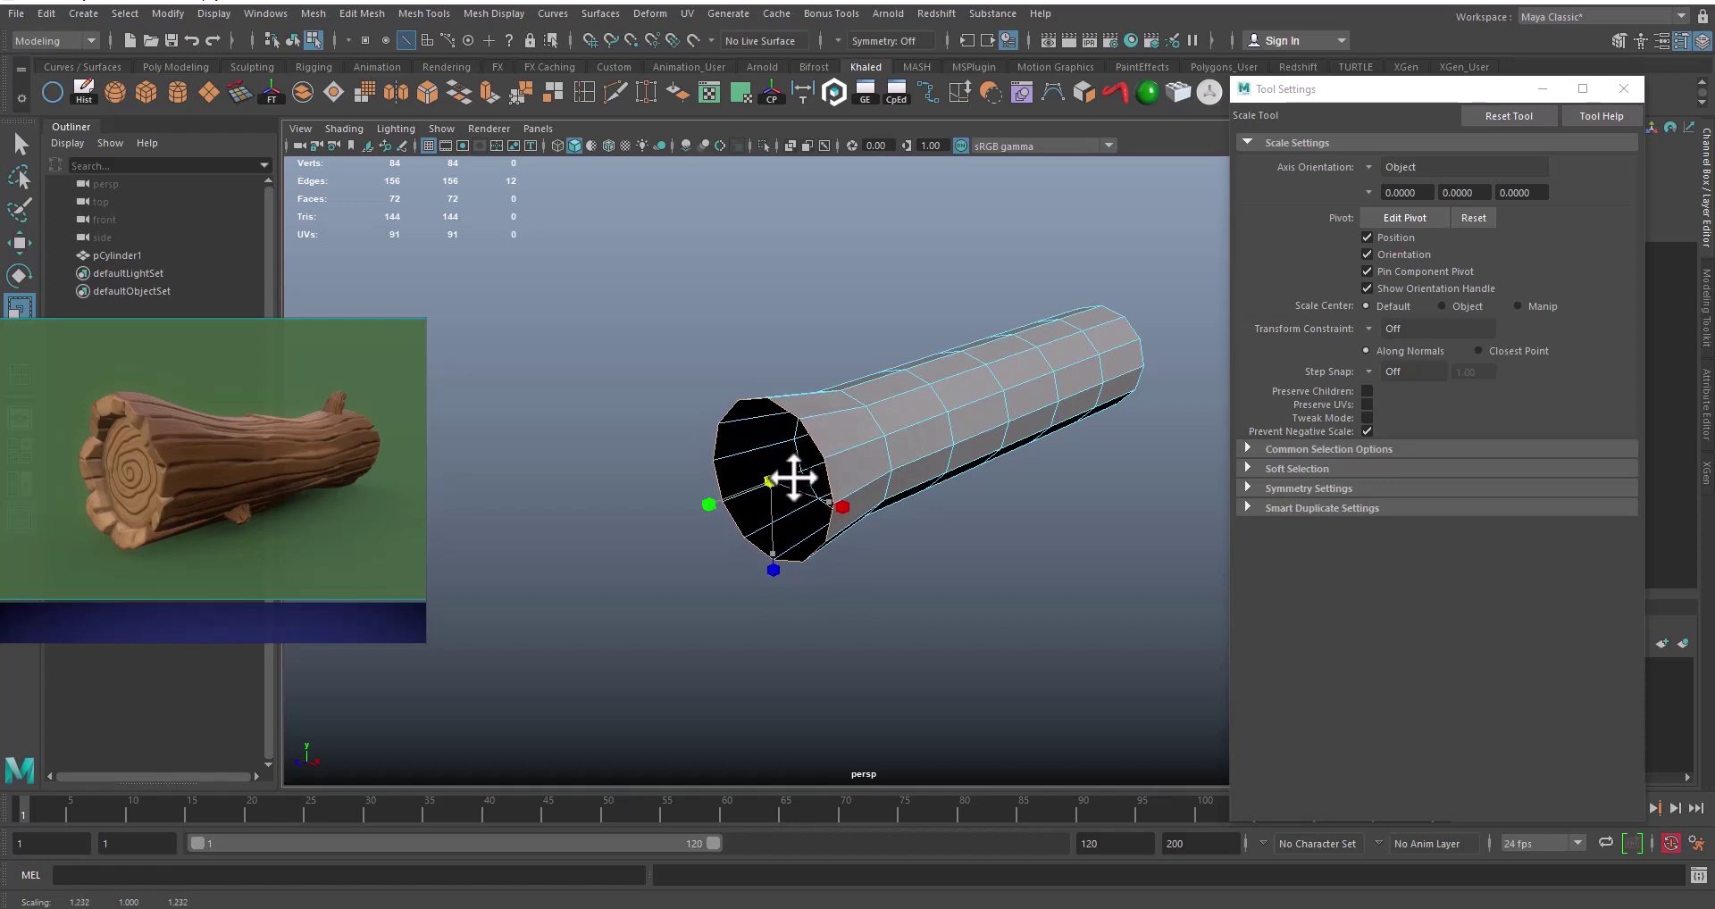
Step: Enlarge the log's open front border edge loop by scaling it up a little more
alt+drag(938, 486, 957, 519)
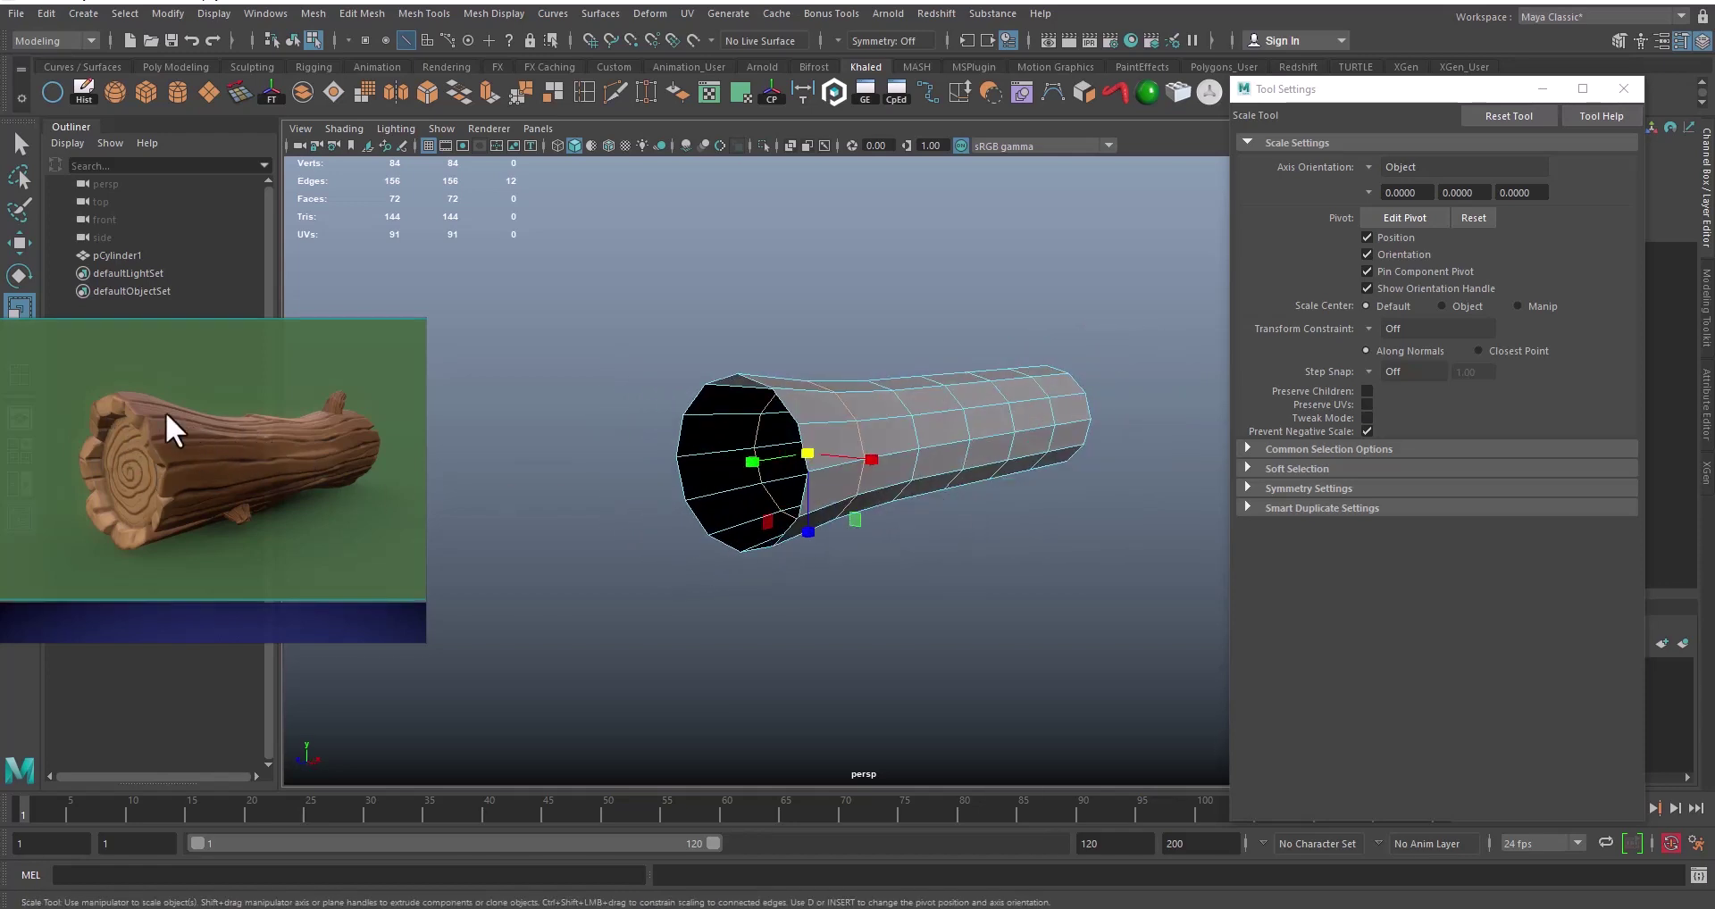
alt+middle_drag(789, 461, 777, 490)
alt+drag(834, 397, 787, 411)
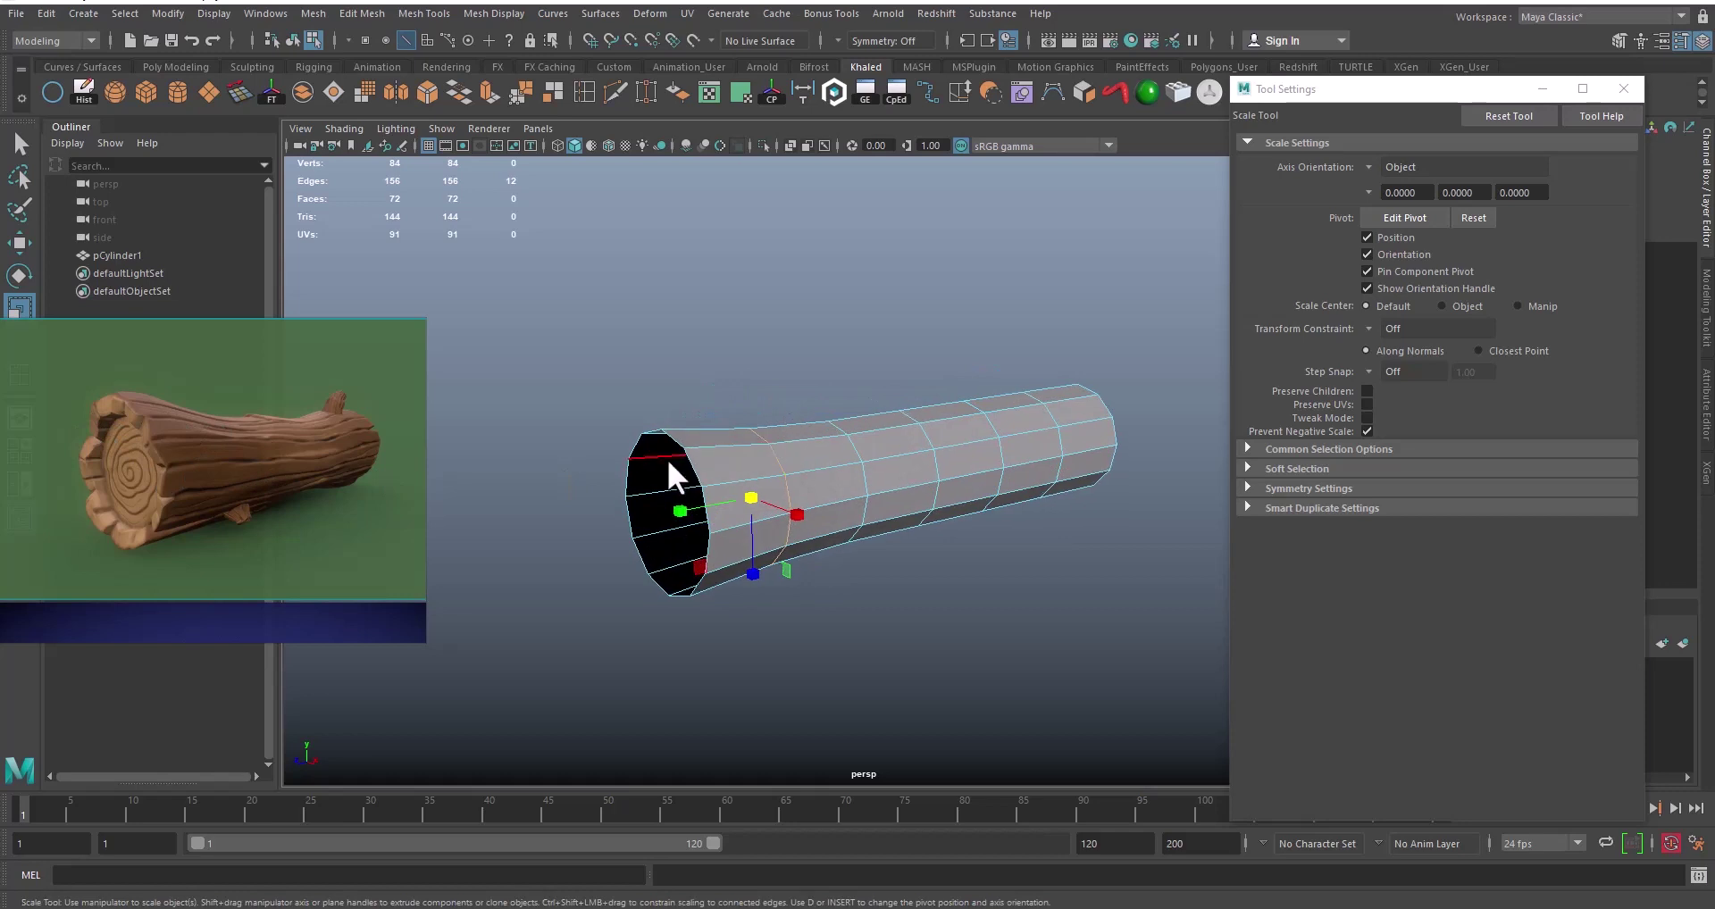
double_click(692, 464)
drag(673, 507, 688, 503)
alt+middle_drag(857, 506, 790, 502)
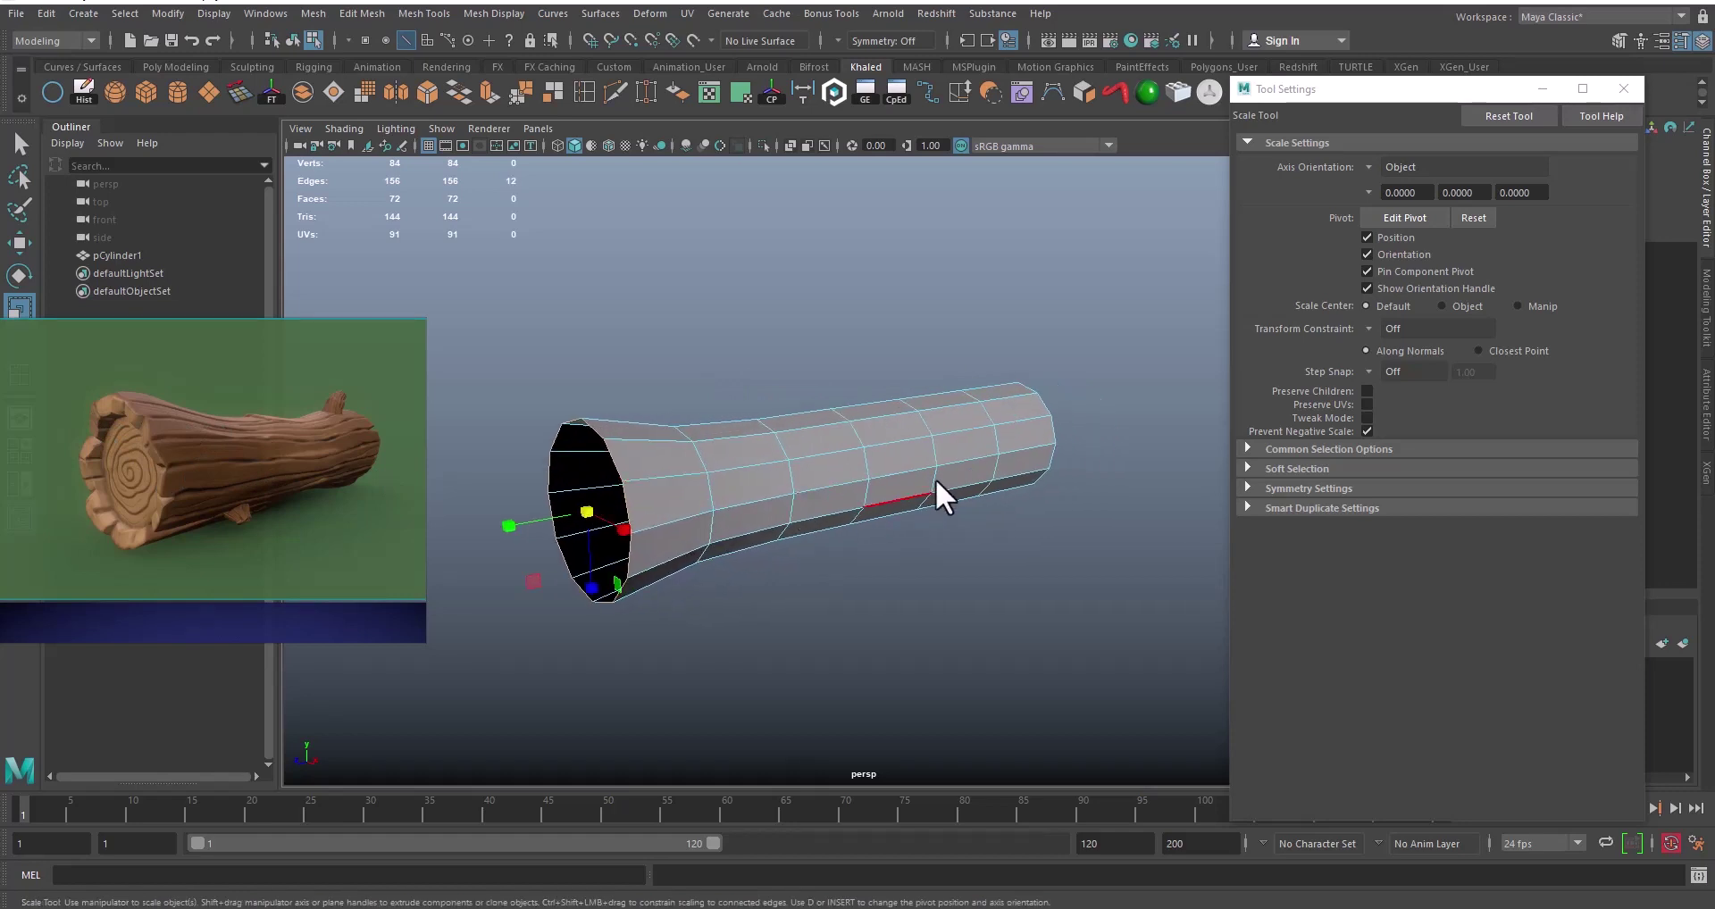
Step: Move the edge loop behind the front border along the log's length, away from the open end
alt+drag(935, 479, 883, 476)
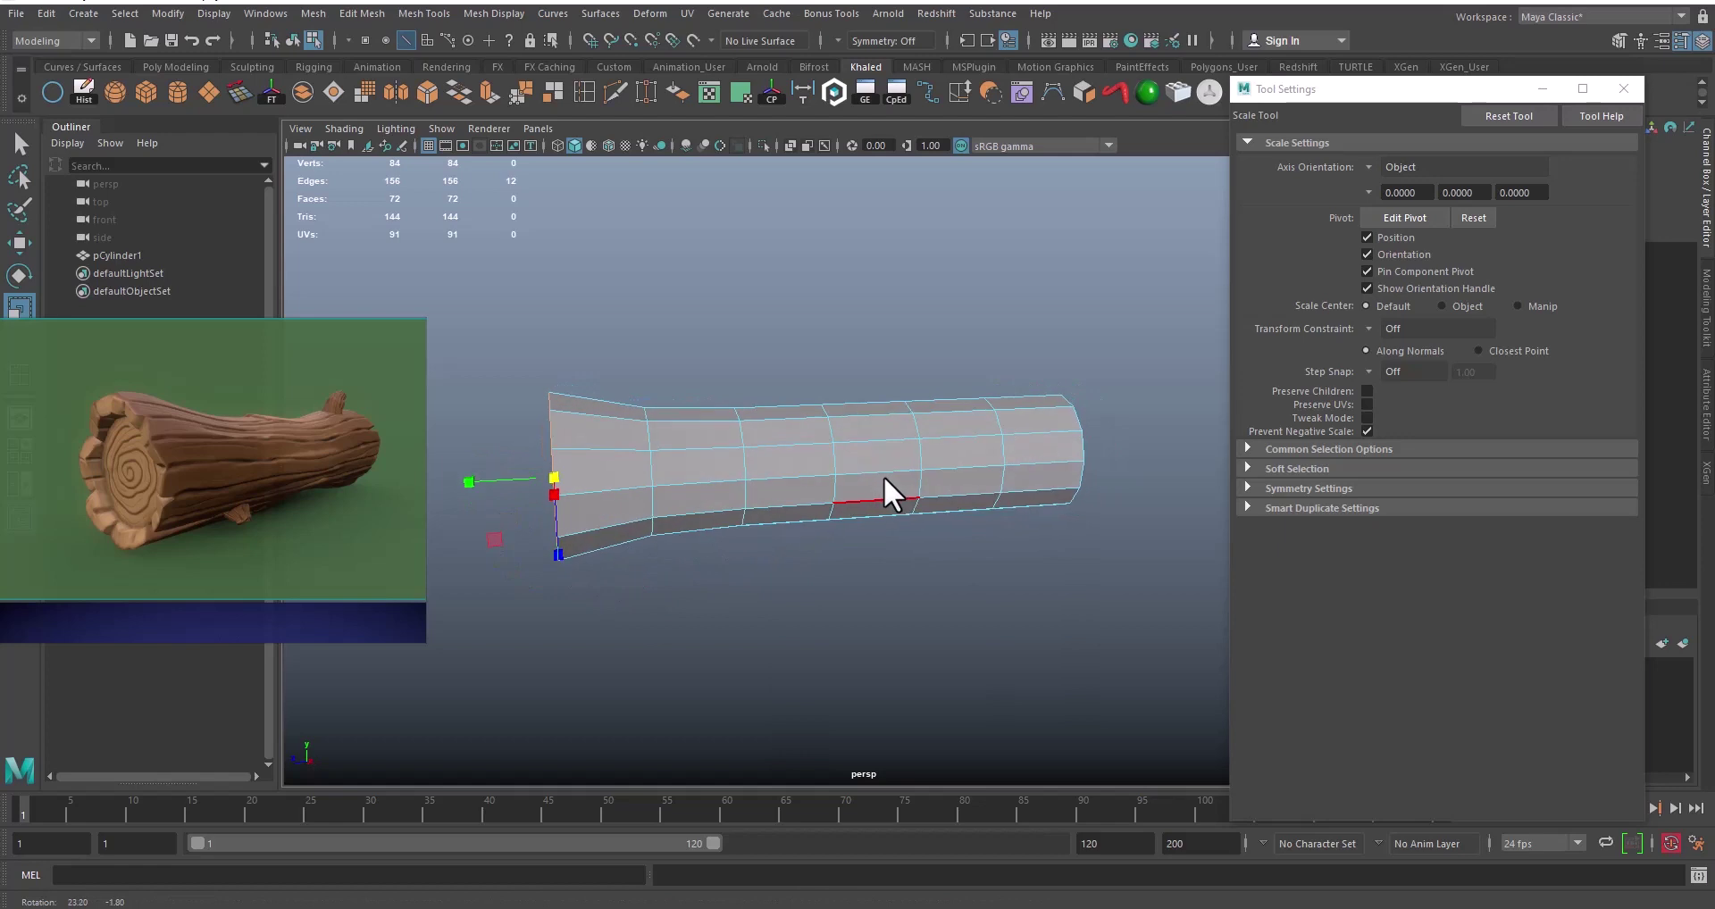
double_click(639, 431)
key(w)
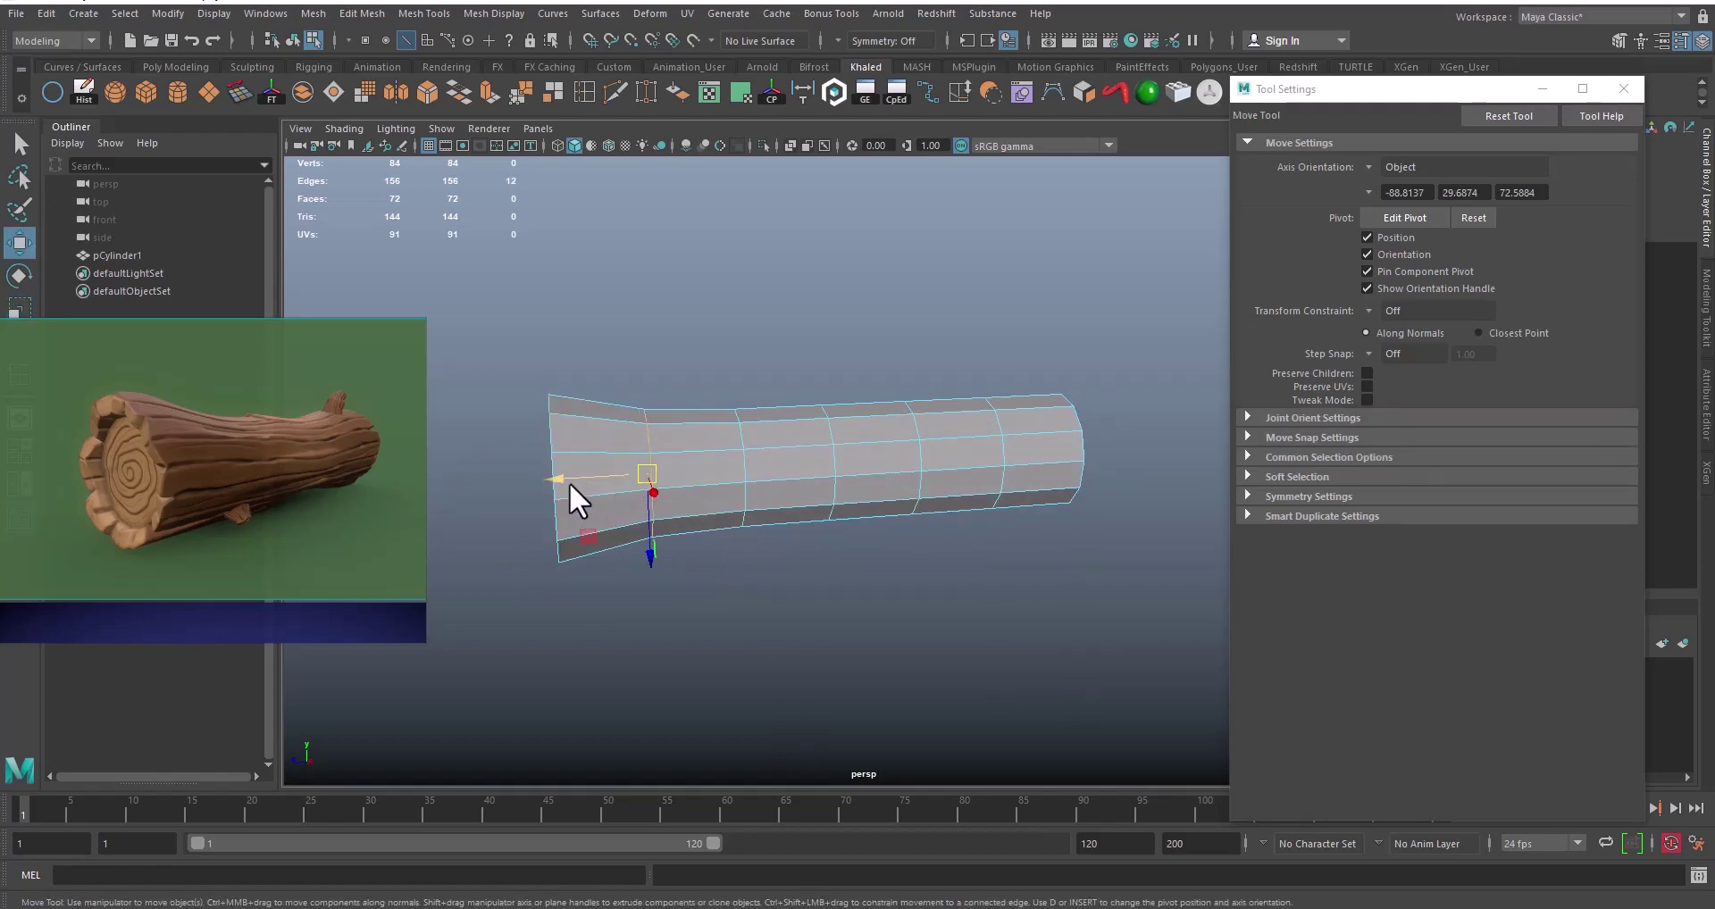
drag(570, 483, 706, 488)
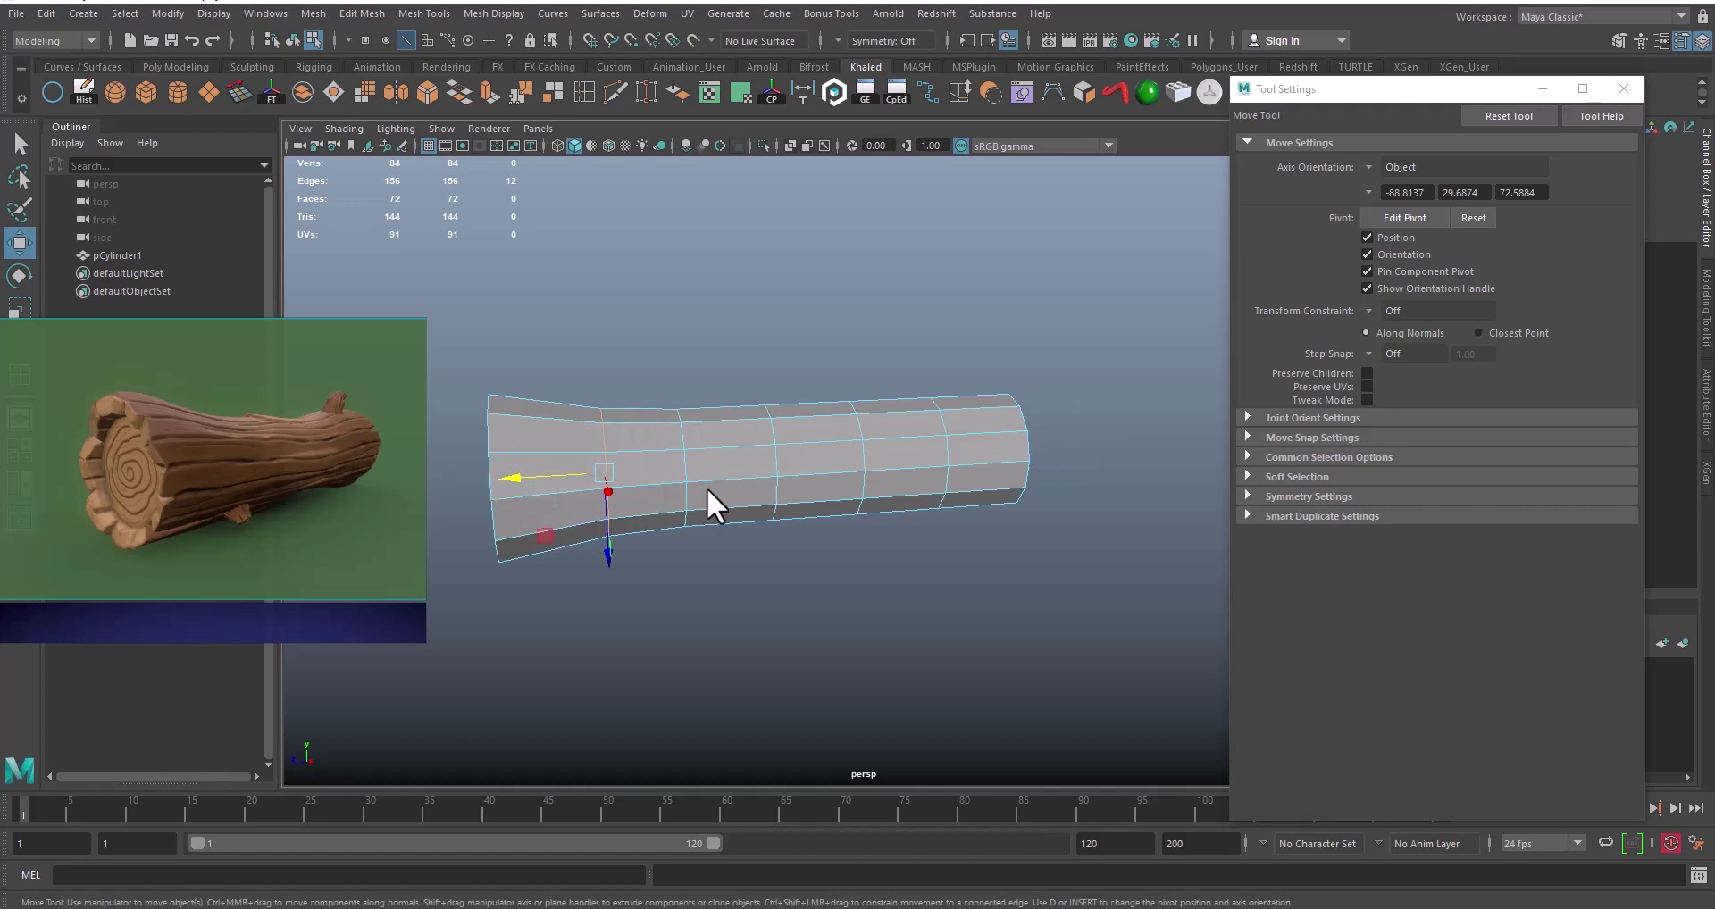
Step: Flare the log's far end slightly by scaling up its border edge loop
double_click(1018, 416)
key(r)
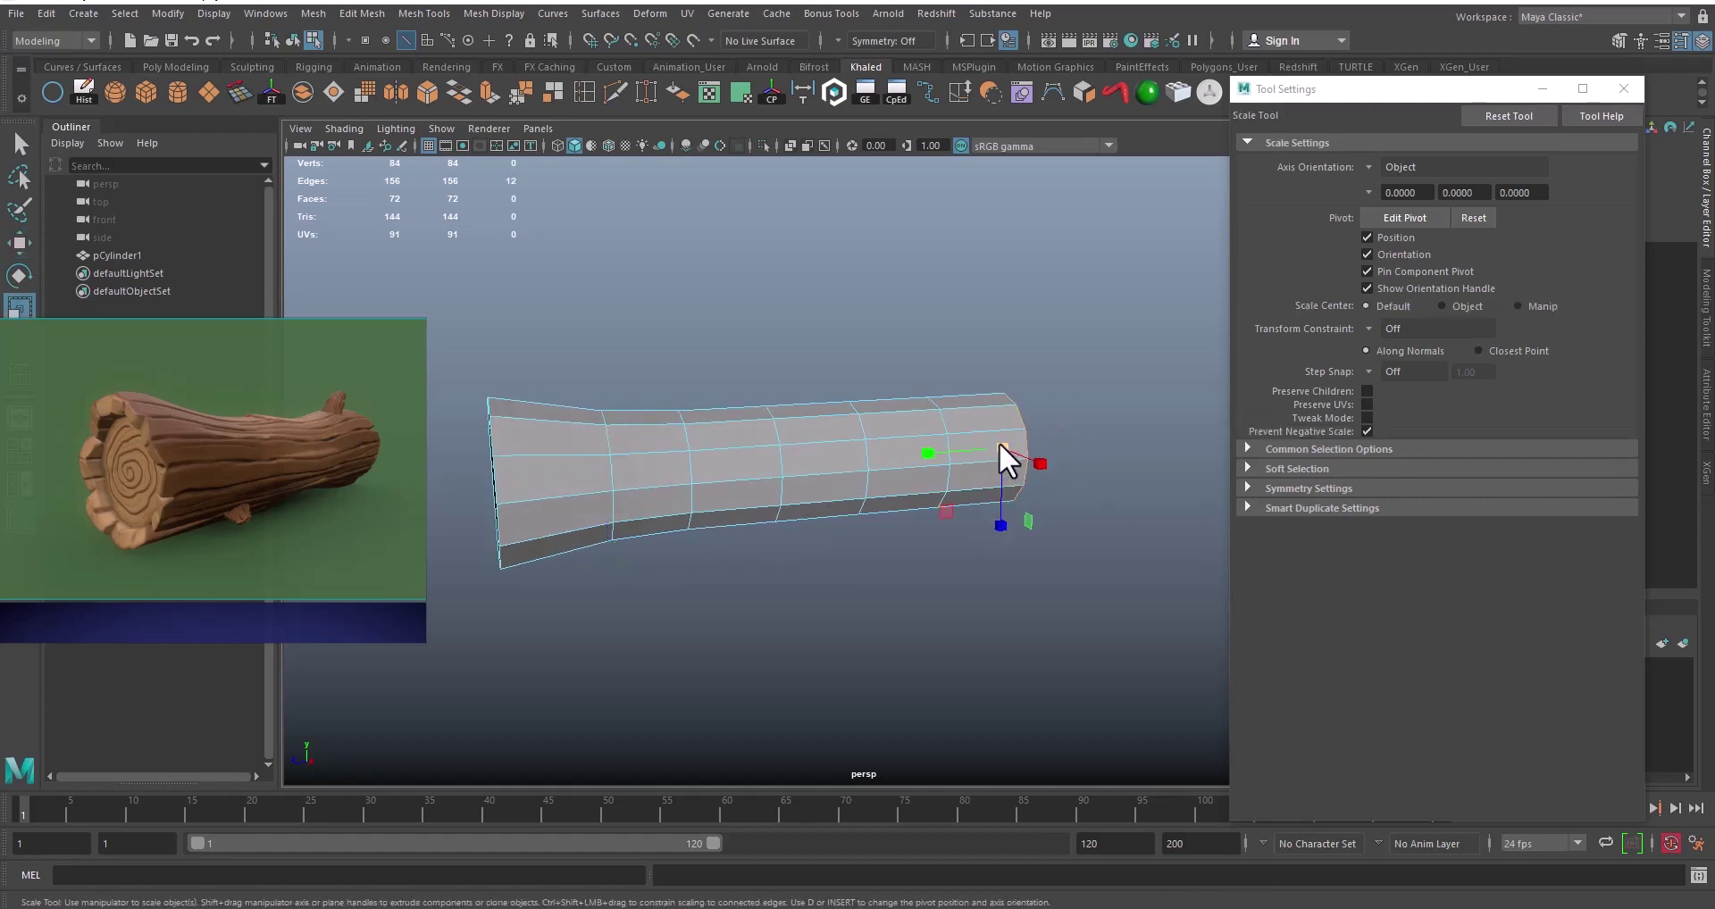
drag(999, 442, 1011, 442)
alt+middle_drag(876, 484, 888, 507)
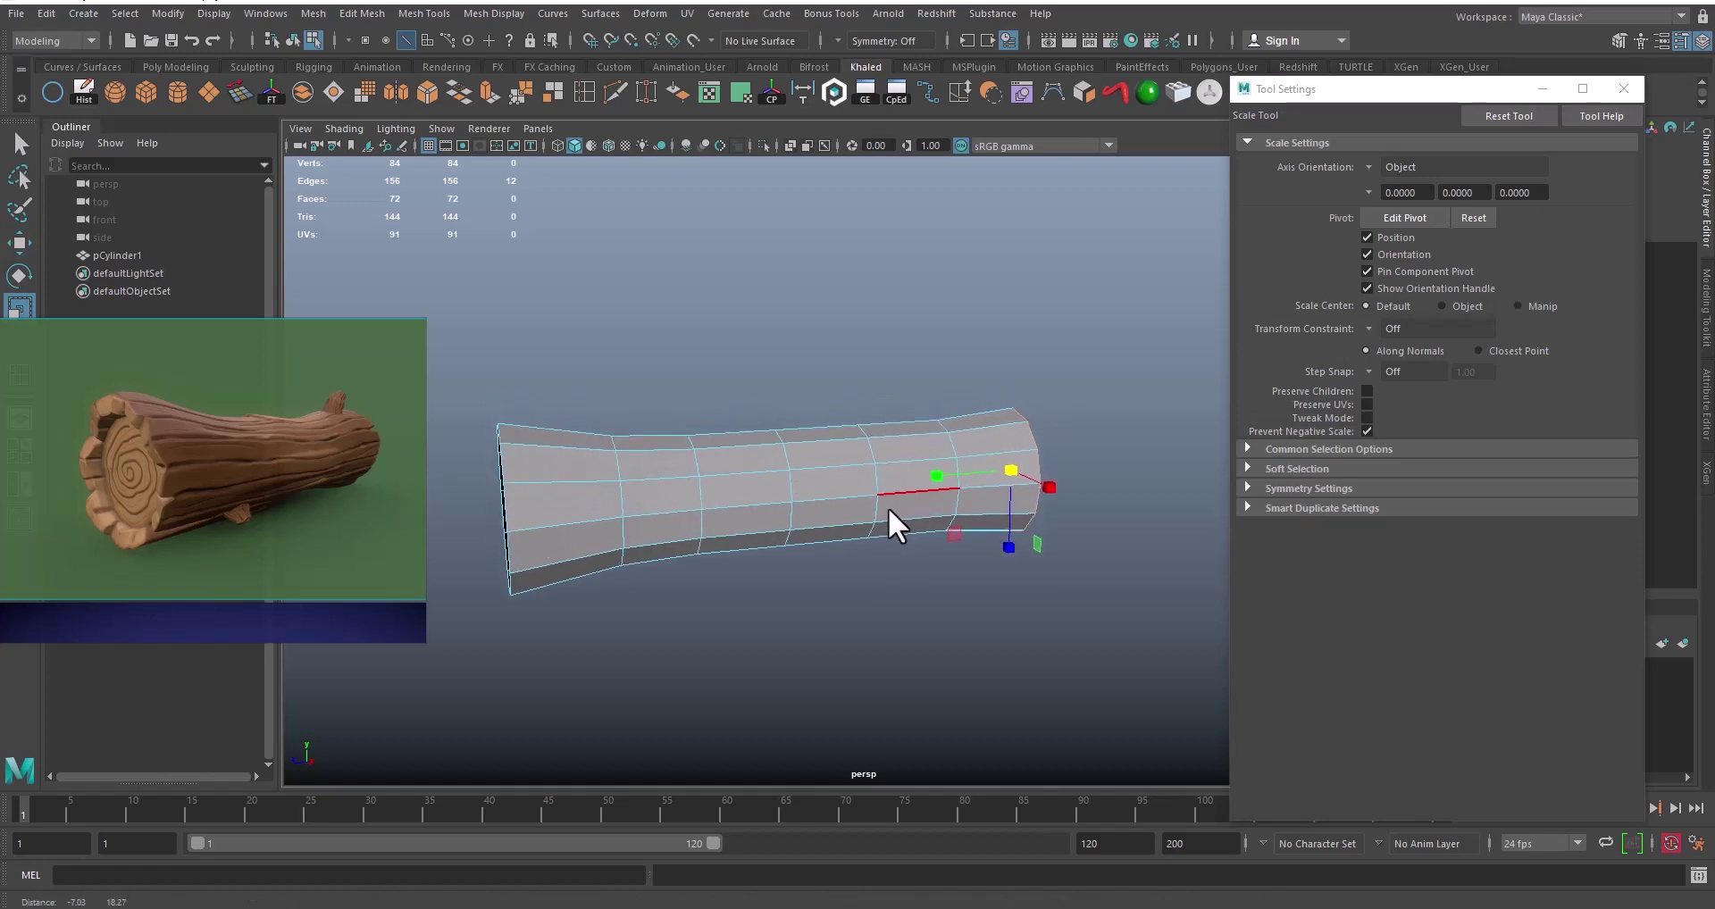
alt+drag(870, 510, 859, 511)
alt+drag(836, 448, 715, 446)
Step: In vertex mode, move upper rim vertices at the log's front opening to refine its outline
right_click(712, 450)
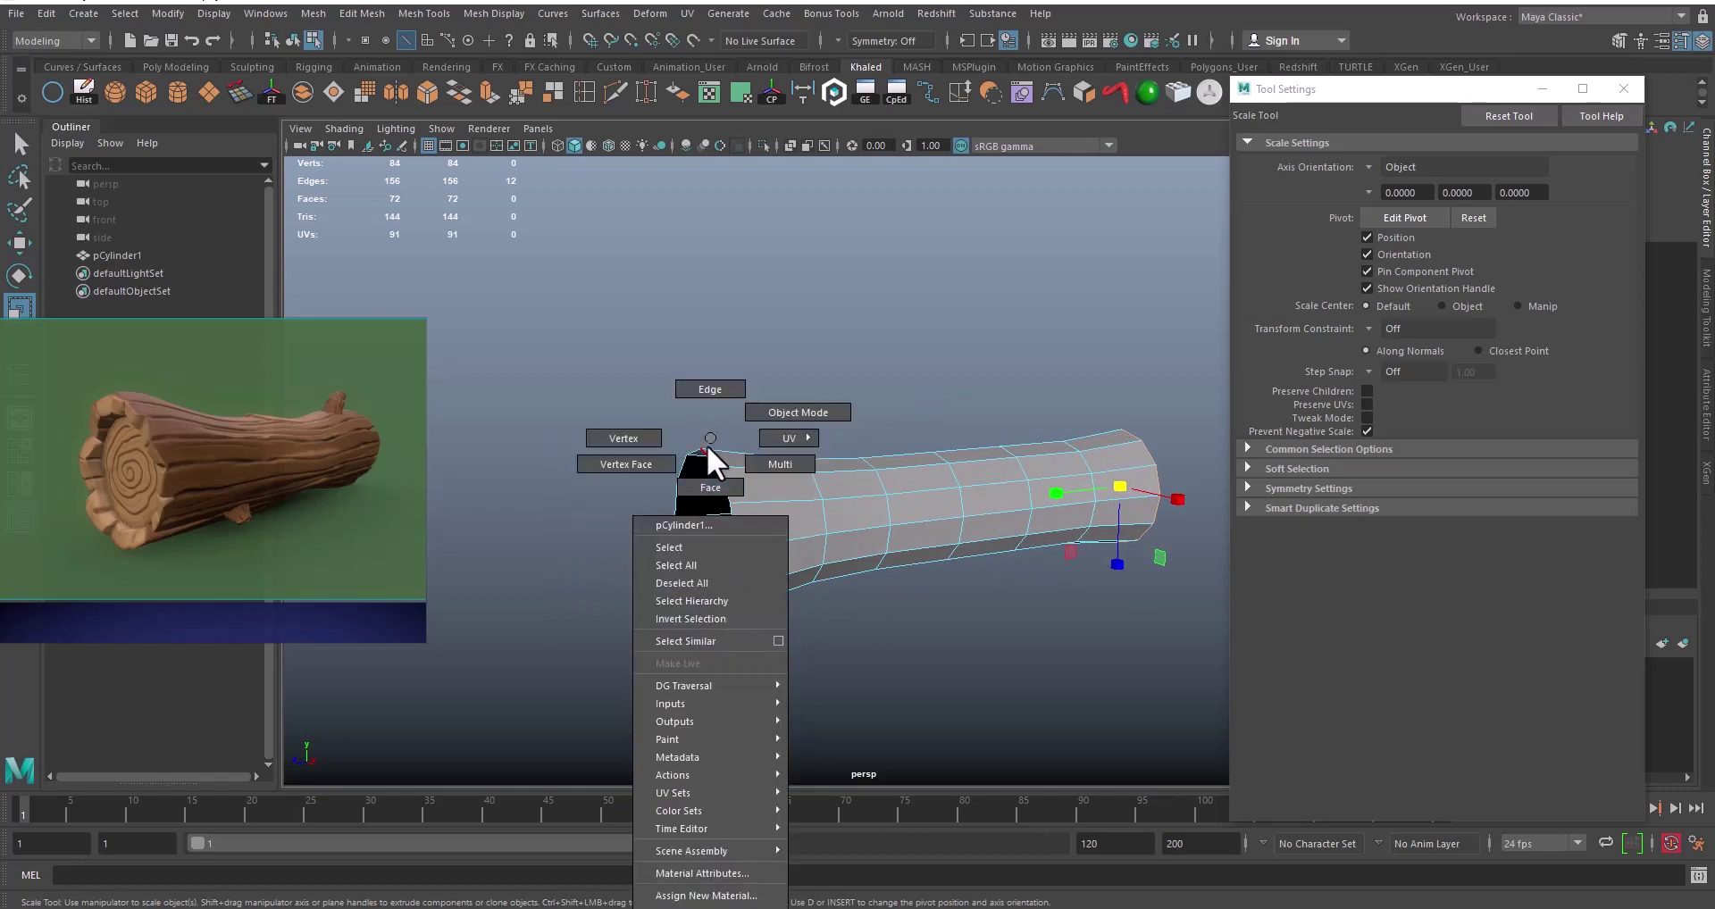
click(624, 436)
alt+right_drag(666, 481, 770, 528)
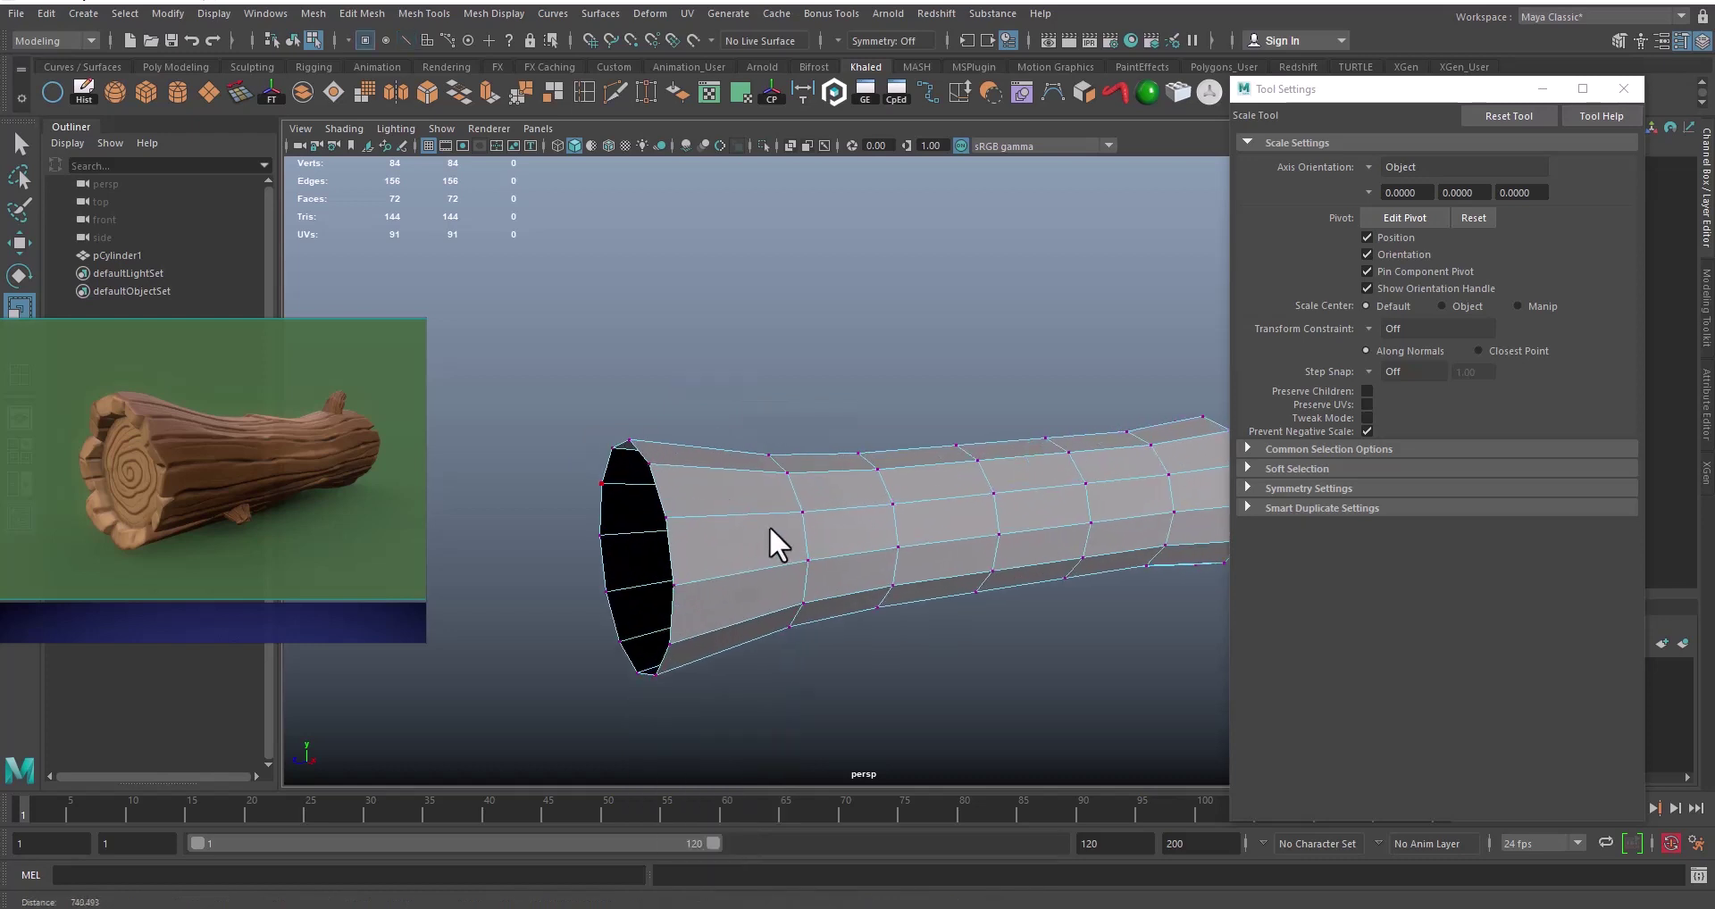
click(632, 440)
key(w)
drag(629, 501, 769, 500)
click(651, 463)
shift+click(1001, 477)
scroll(769, 526, down, 4)
alt+middle_drag(769, 527, 721, 502)
mouse_move(718, 512)
alt+mouse_down()
mouse_move(778, 509)
mouse_move(708, 508)
alt+mouse_up()
drag(714, 438, 713, 438)
Step: Adjust the scale of the far end's border edge loop and of the neighbouring loop to refine the flare
alt+drag(657, 475, 765, 486)
alt+right_drag(765, 486, 866, 390)
right_click(865, 438)
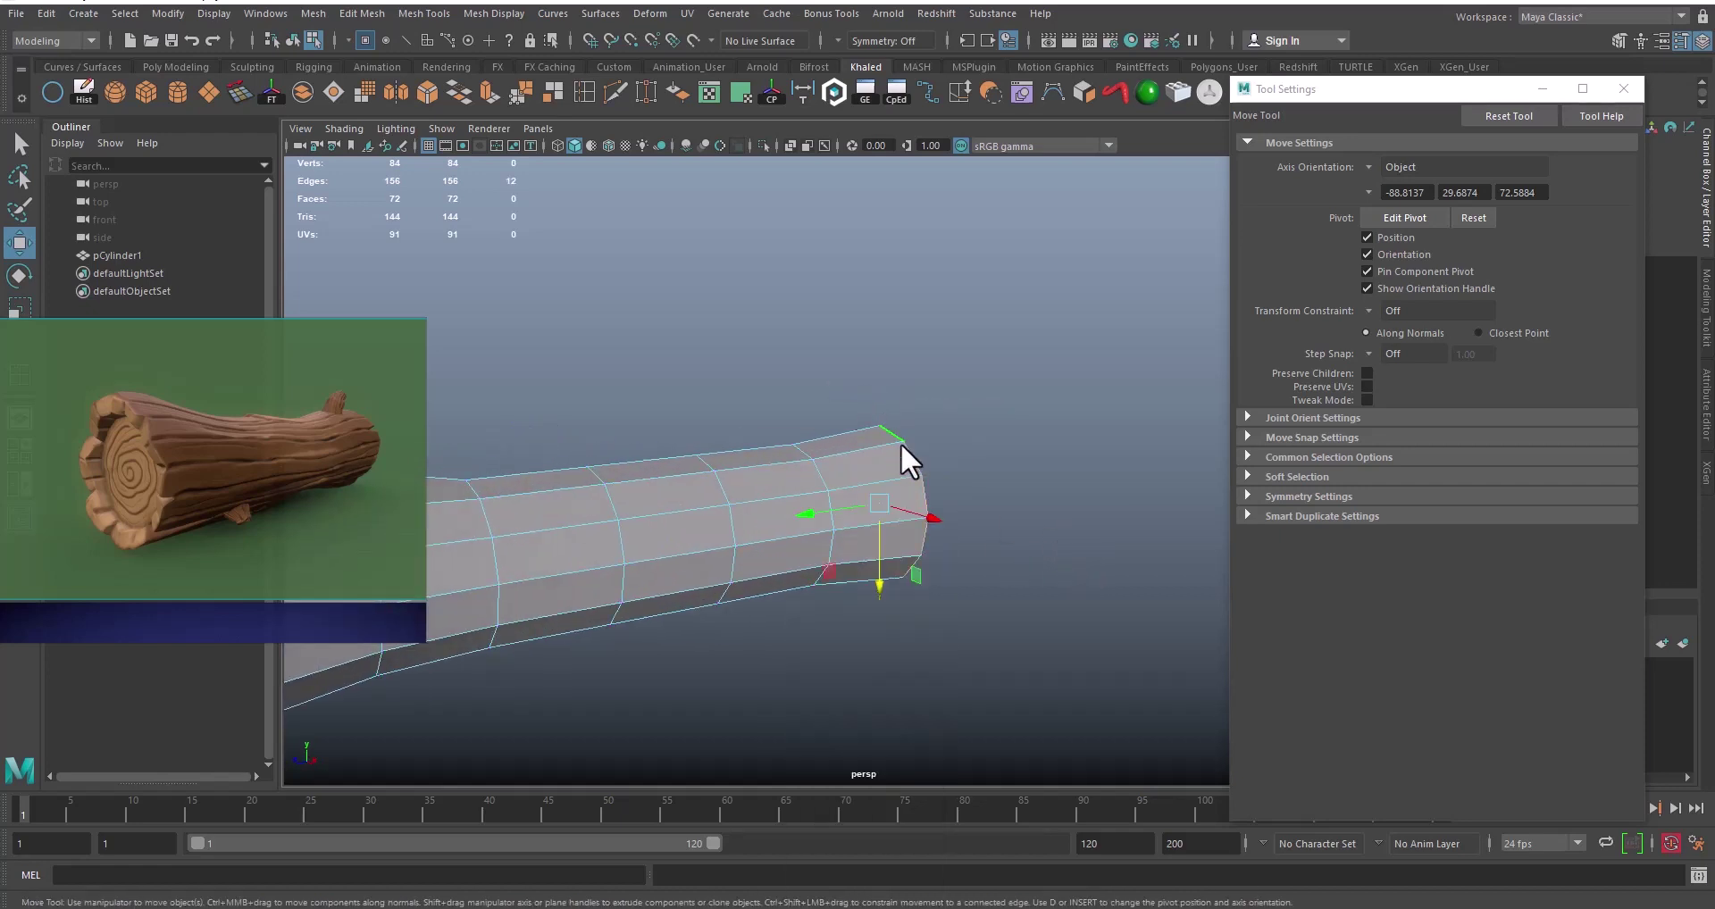
double_click(904, 453)
key(r)
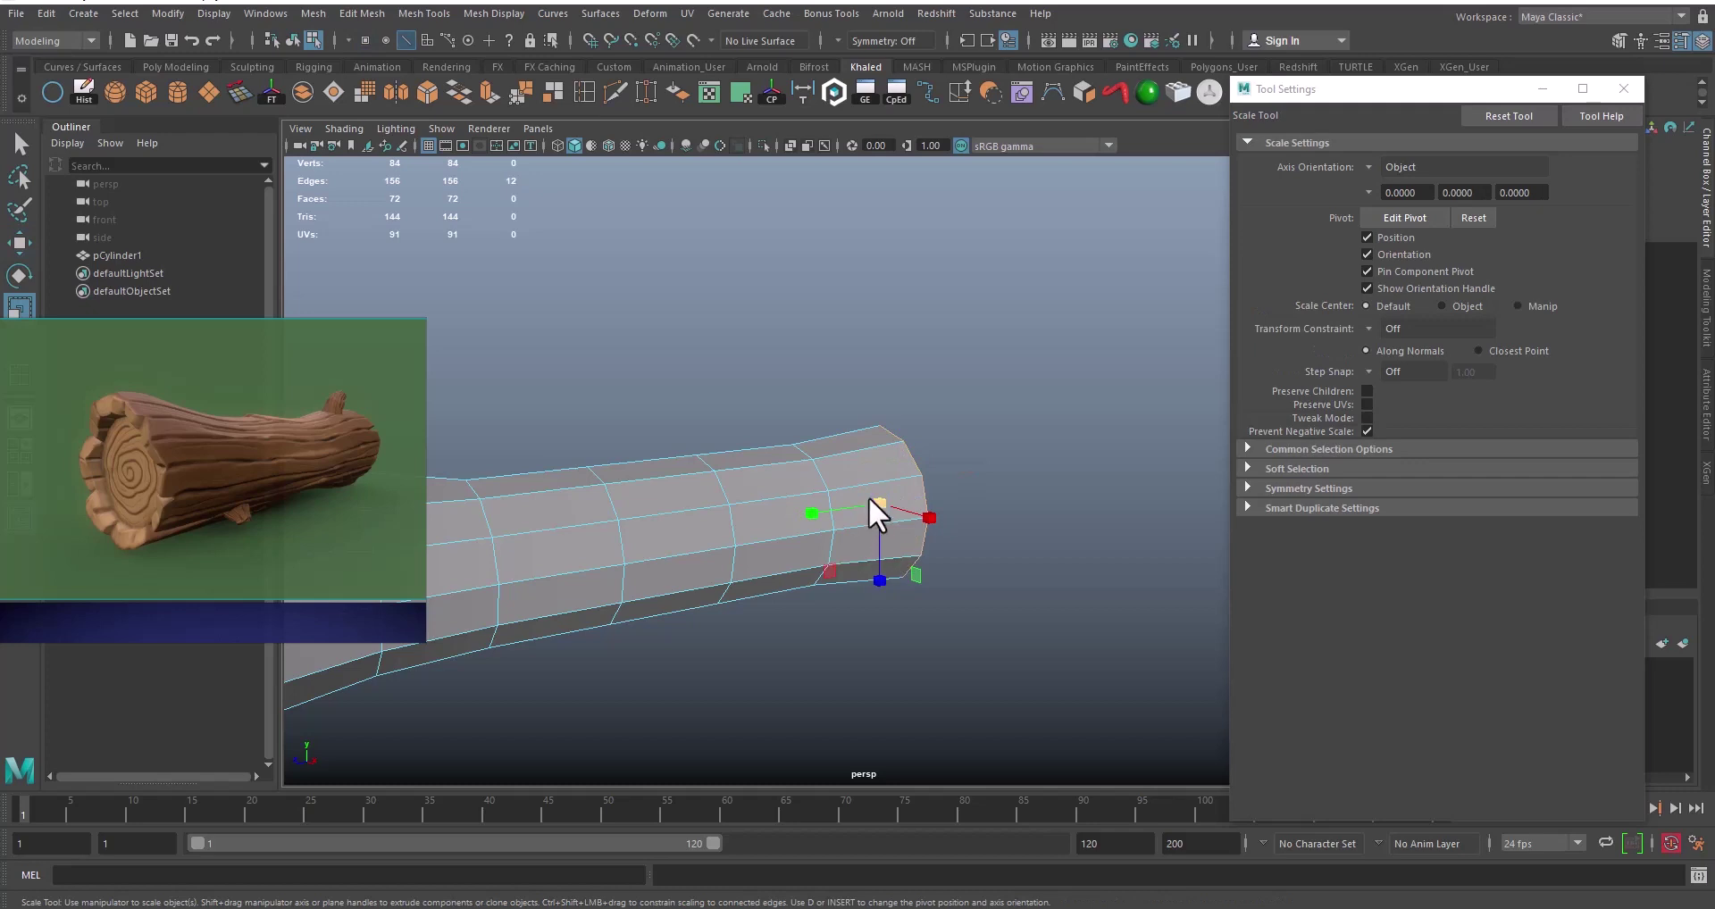
double_click(814, 468)
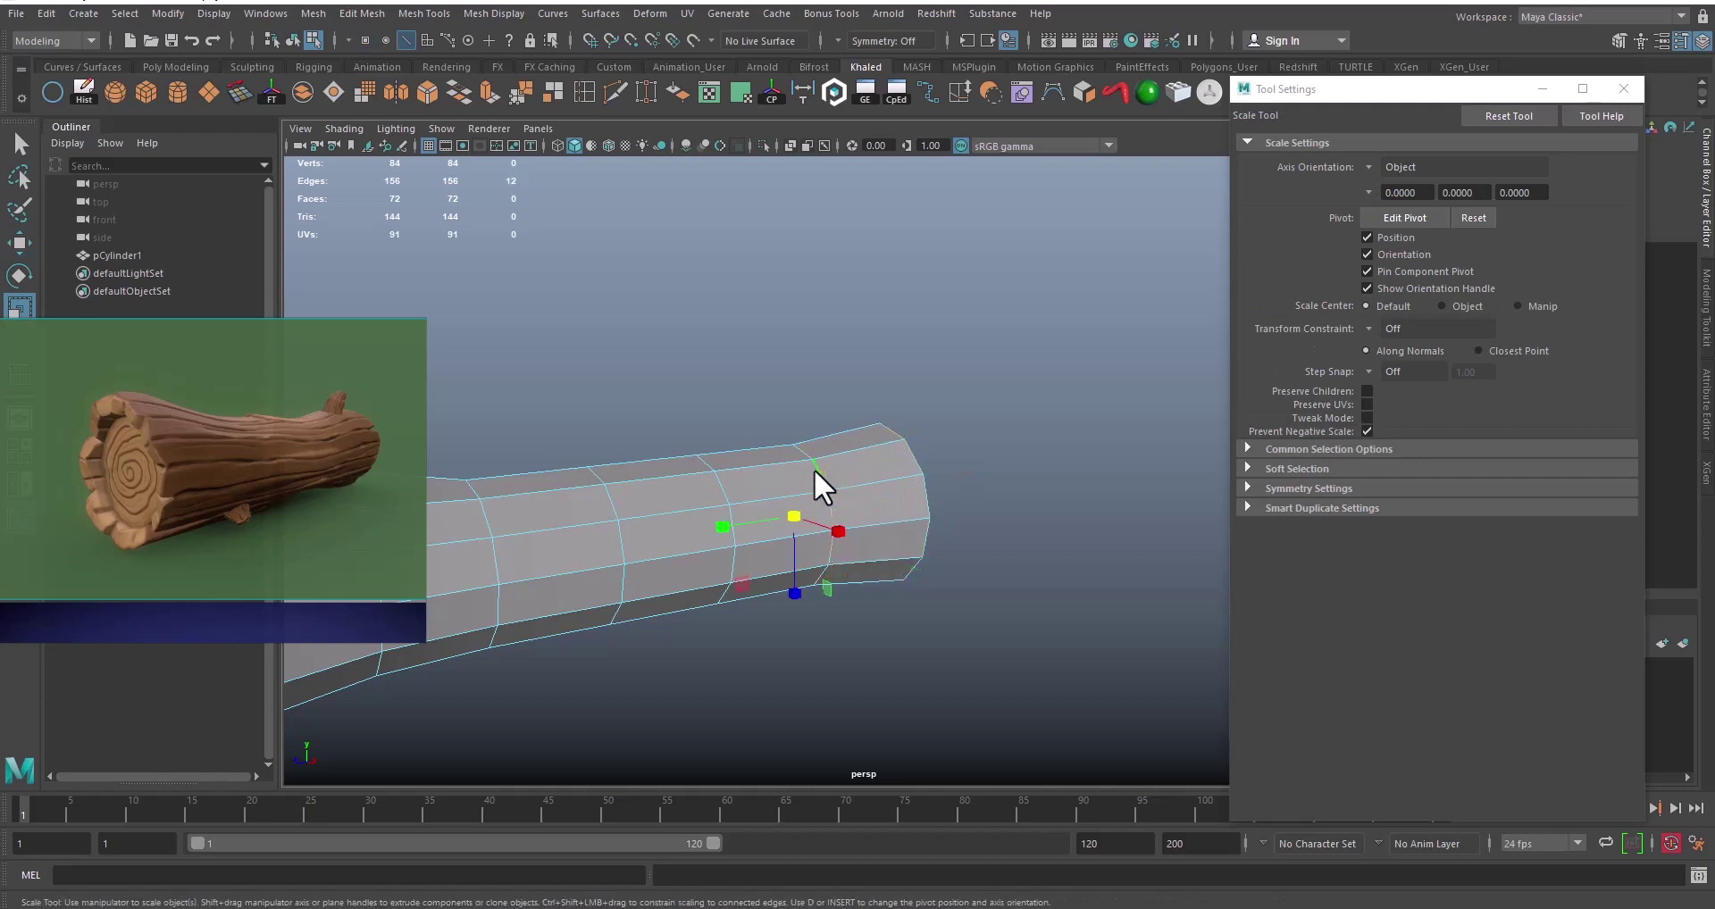
drag(790, 518, 793, 517)
alt+right_drag(793, 517, 593, 576)
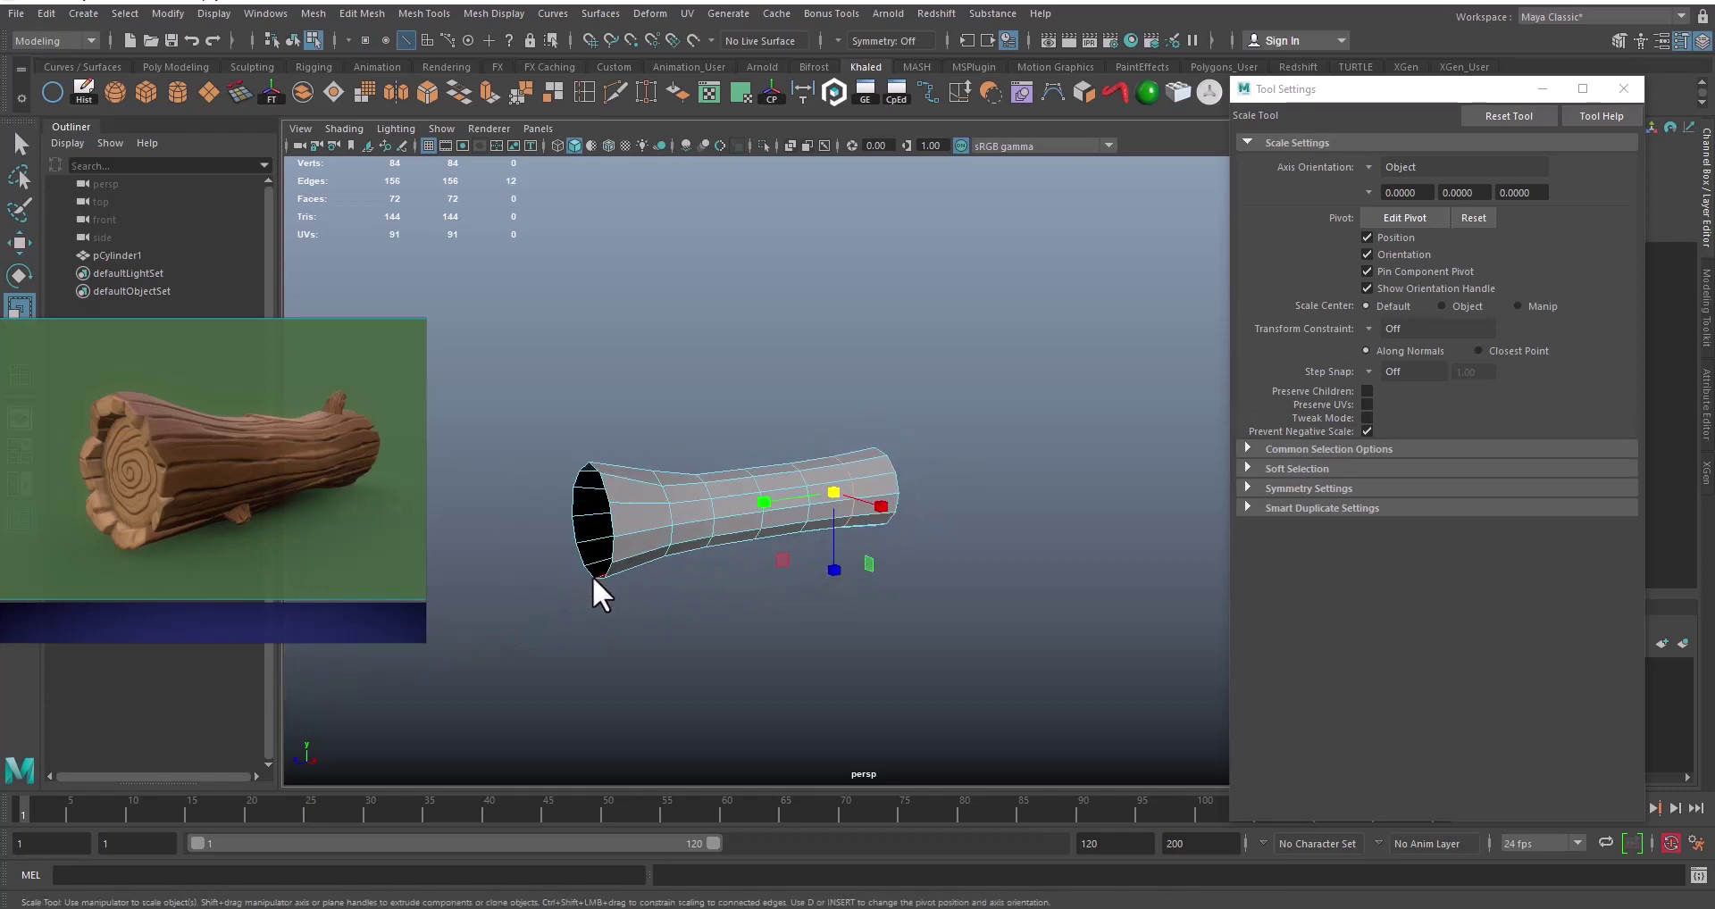
Step: Inspect the log's profile and front opening from several sides in object and vertex mode
alt+drag(592, 576, 789, 545)
right_drag(780, 486, 841, 407)
alt+drag(841, 407, 834, 497)
alt+right_drag(834, 496, 988, 619)
click(669, 528)
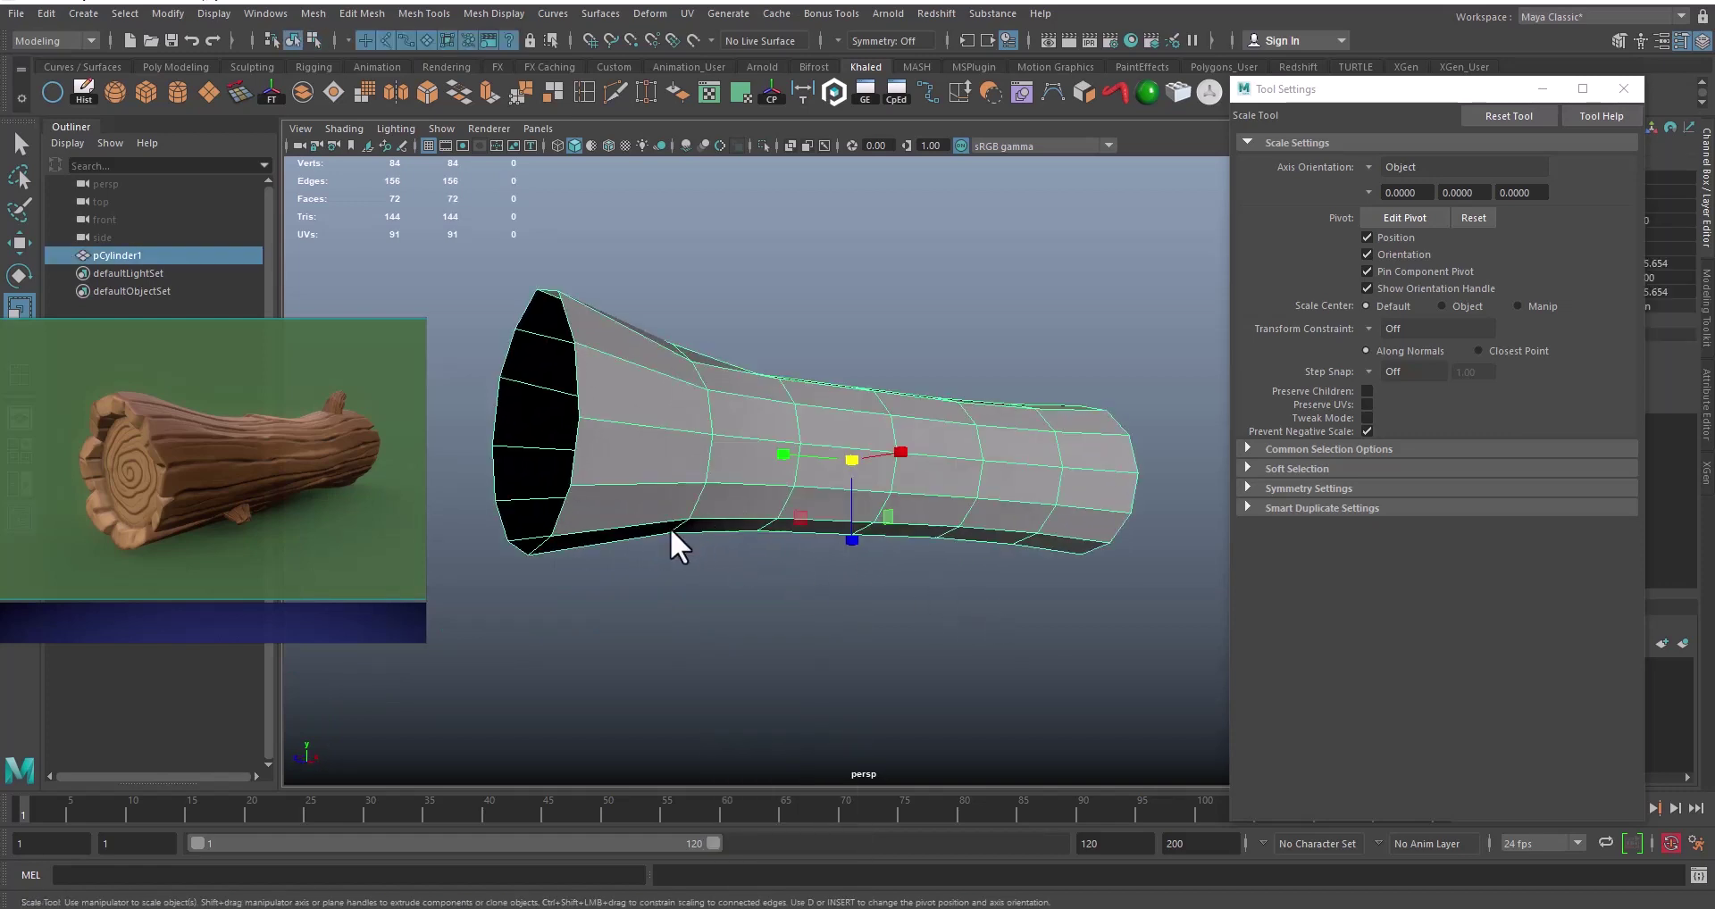
alt+drag(670, 527, 804, 509)
right_drag(804, 509, 698, 431)
alt+drag(698, 431, 830, 516)
click(802, 444)
key(w)
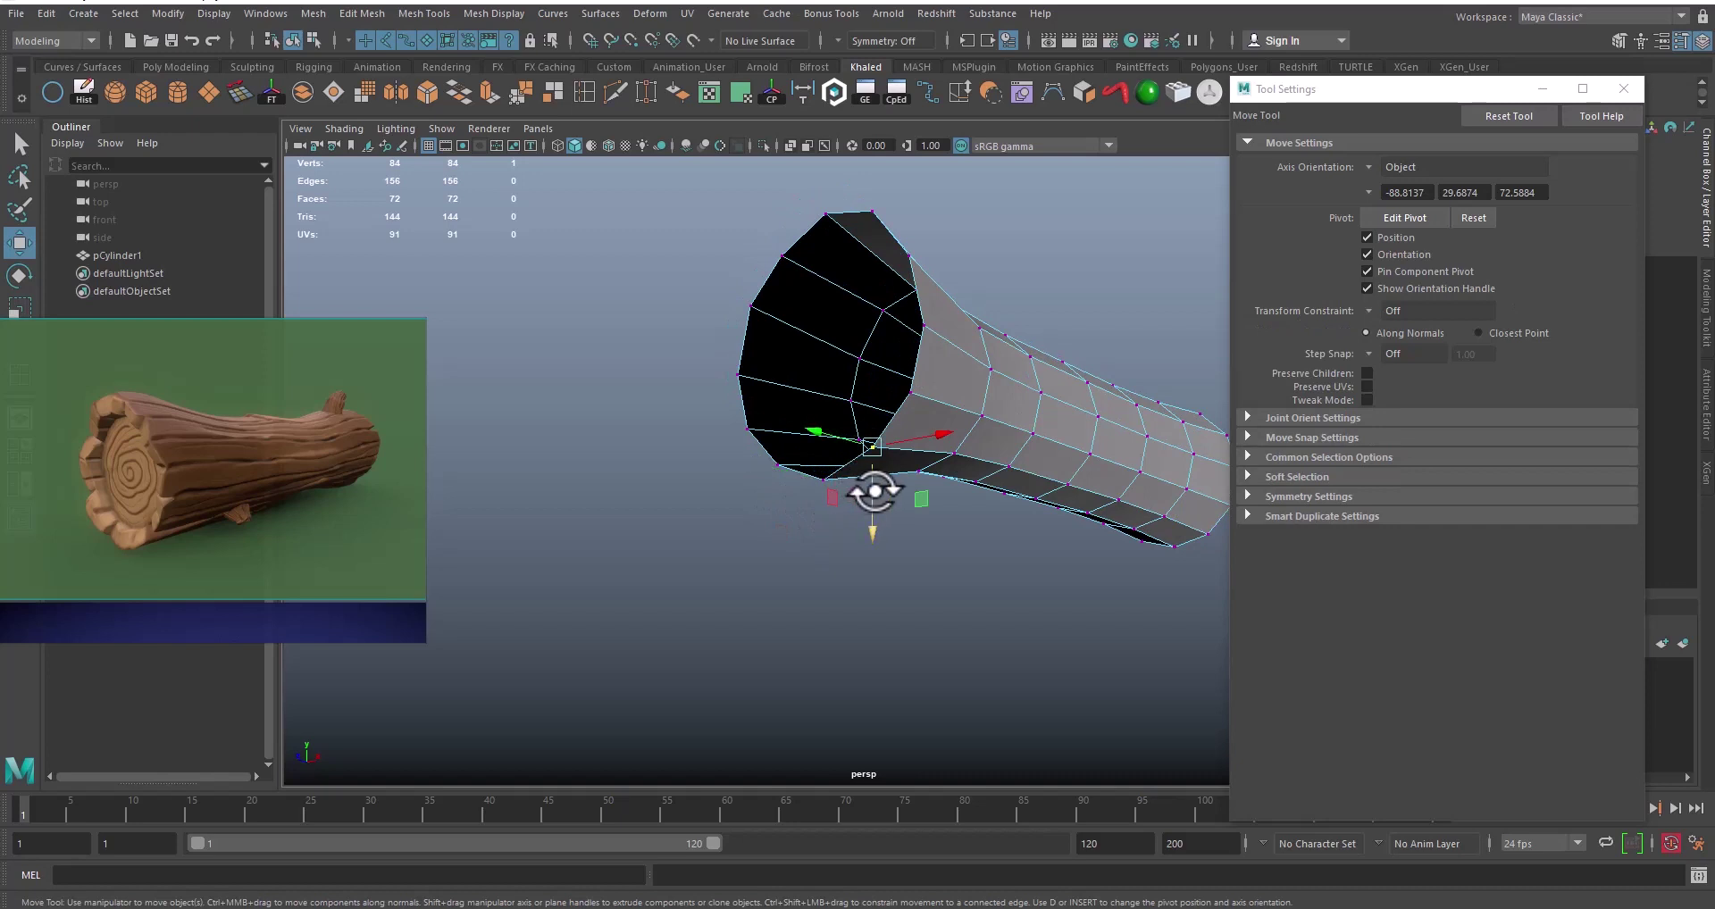
alt+drag(872, 490, 797, 510)
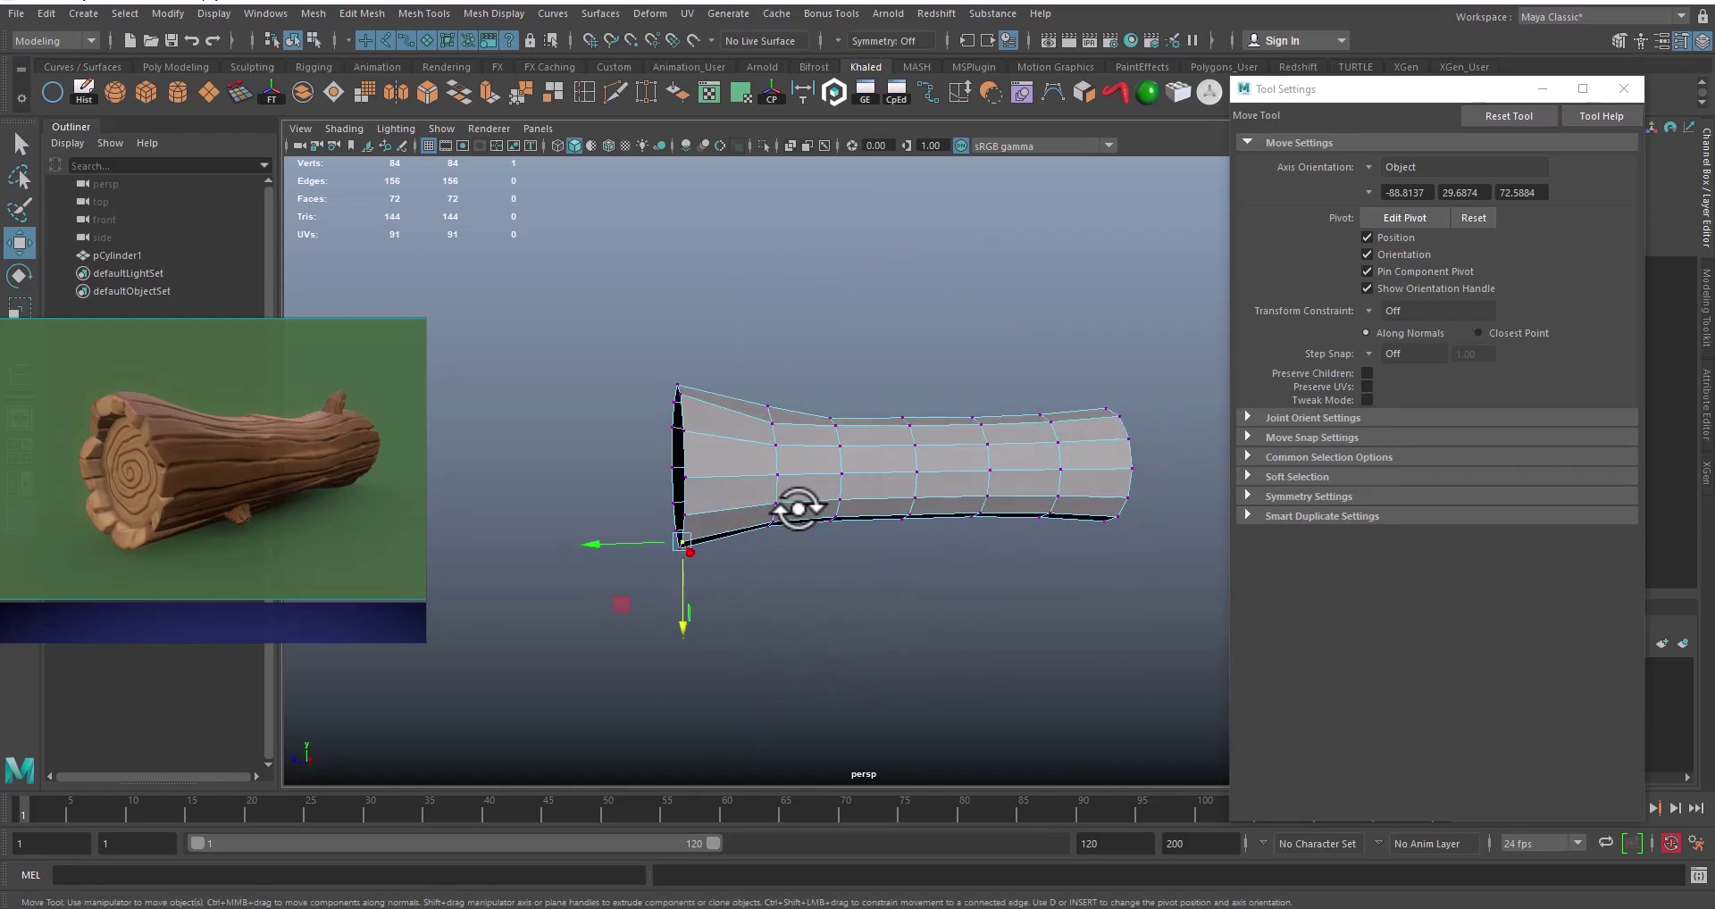
Step: Adjust the scale of the edge loop just behind the front opening to smooth the flare's transition
right_drag(742, 452, 752, 424)
double_click(774, 462)
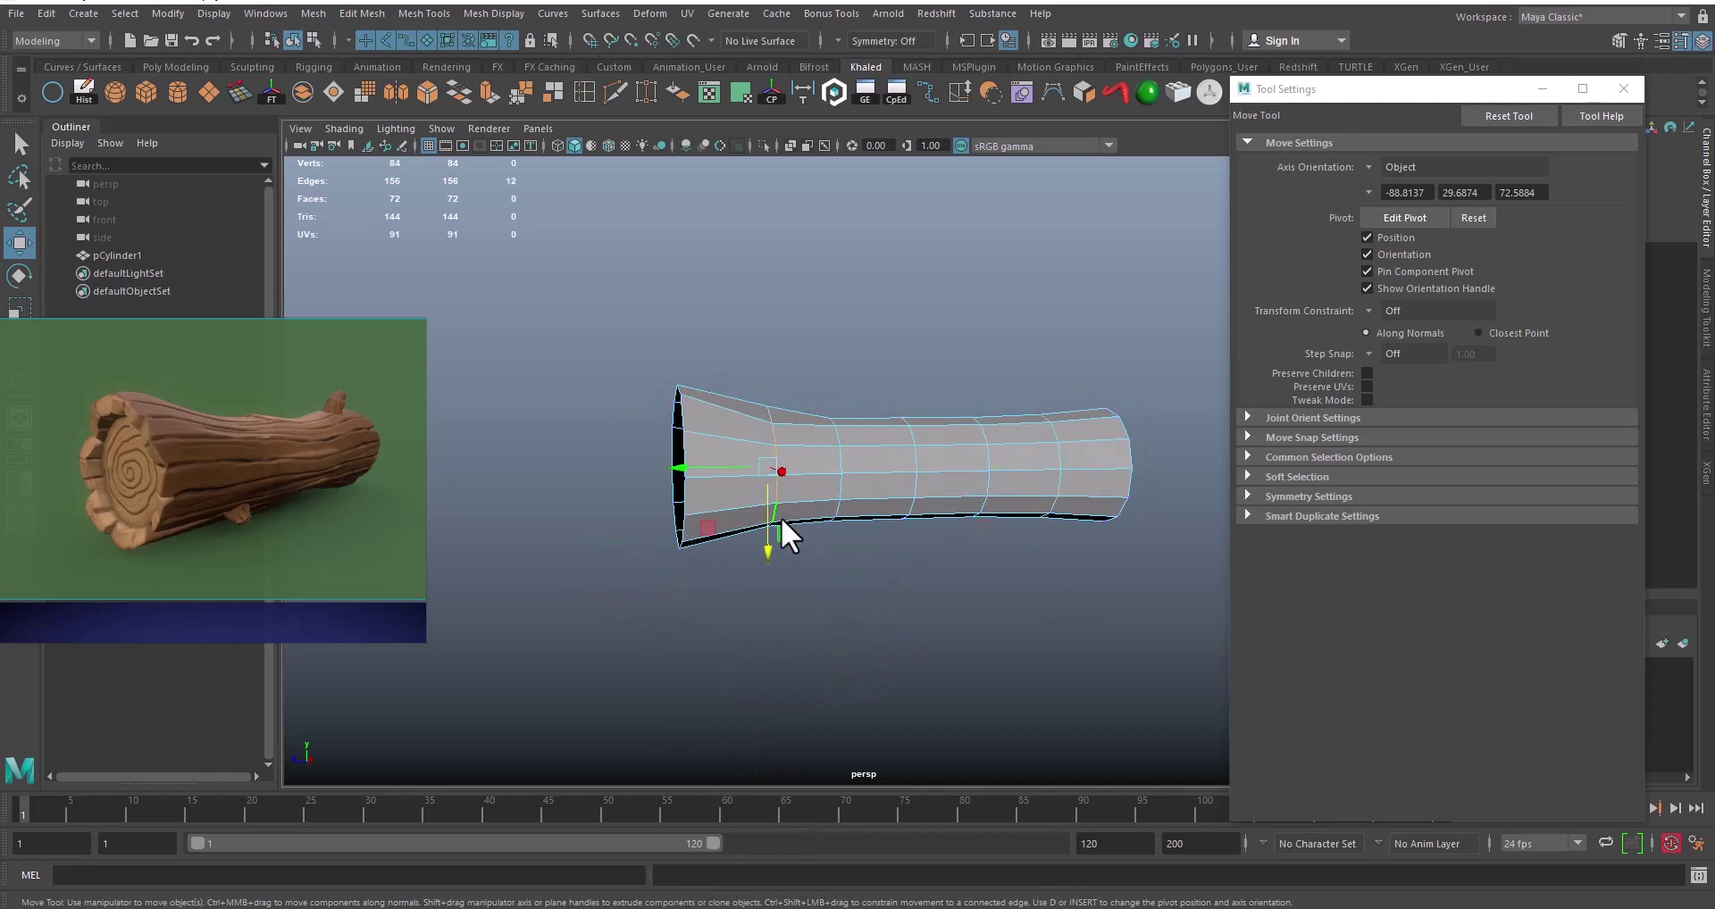
alt+drag(727, 559, 753, 566)
key(r)
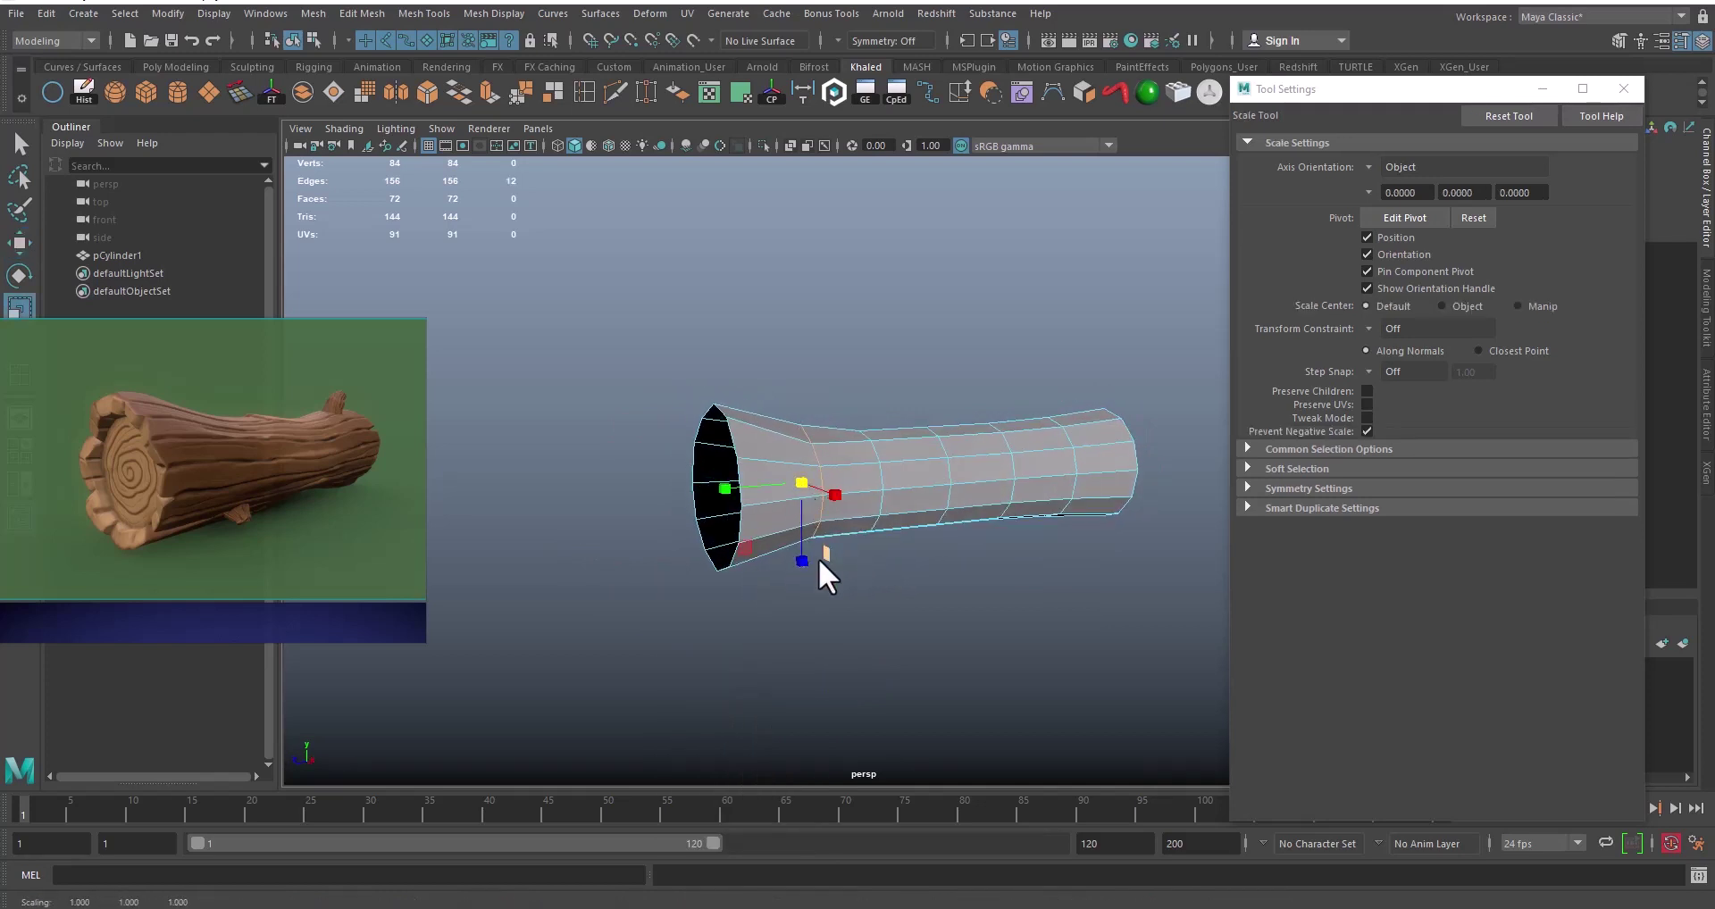
alt+drag(818, 559, 857, 572)
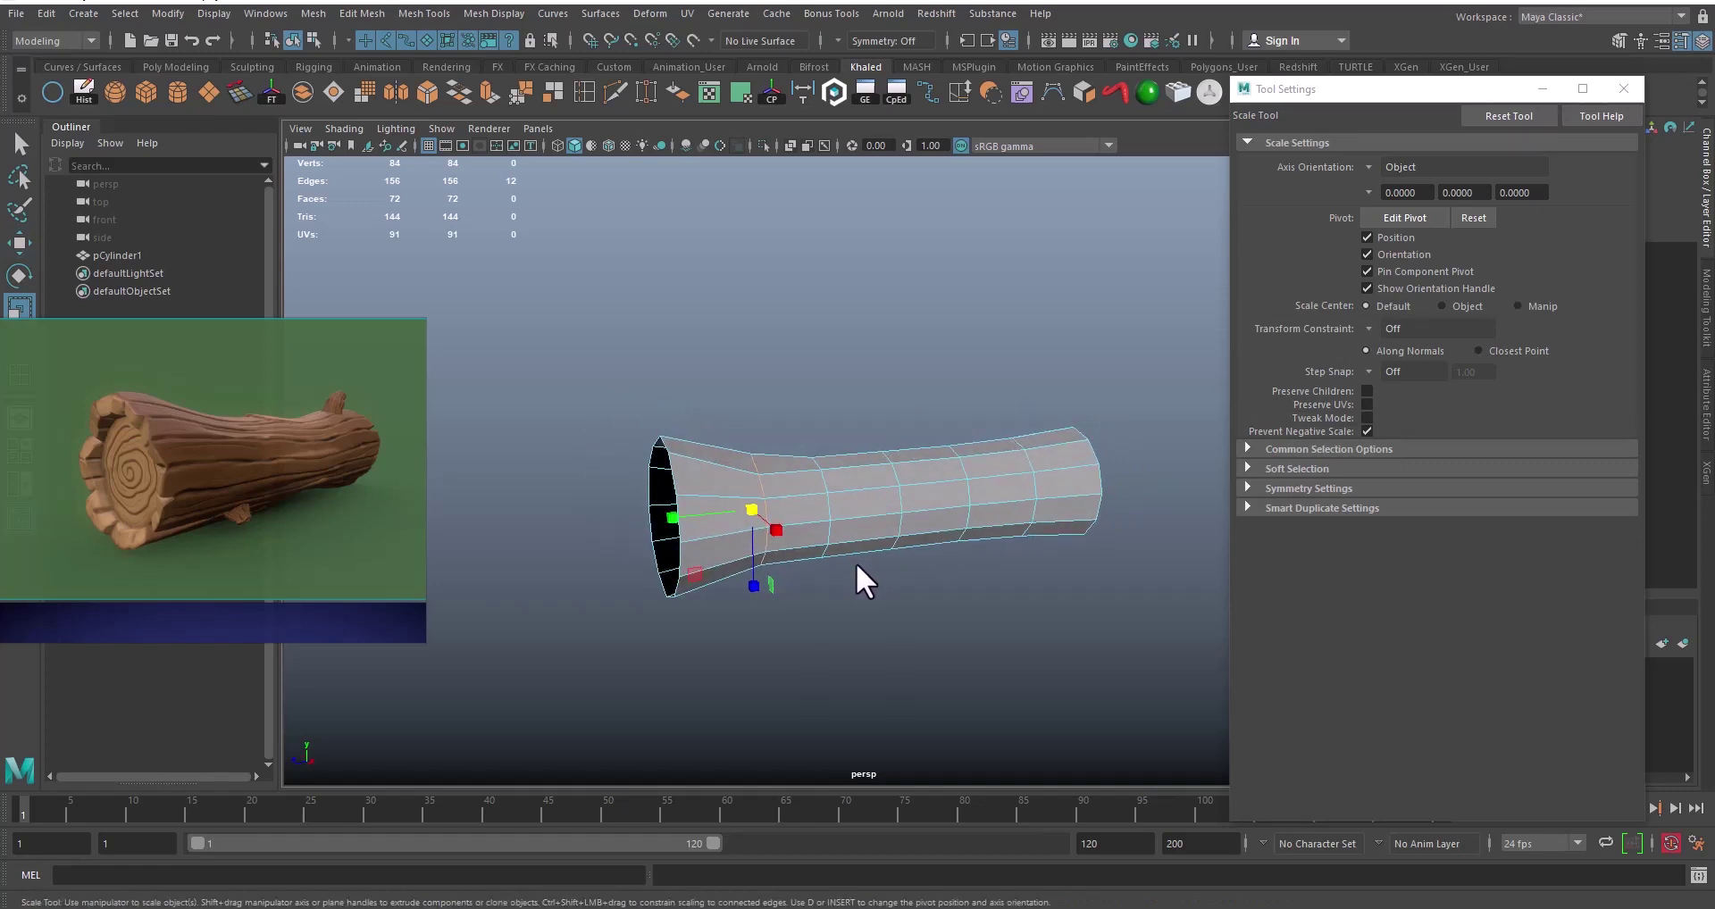
Step: Scale the far end's border edge loop to about 1.057 in X and Z and return to object mode
double_click(1091, 443)
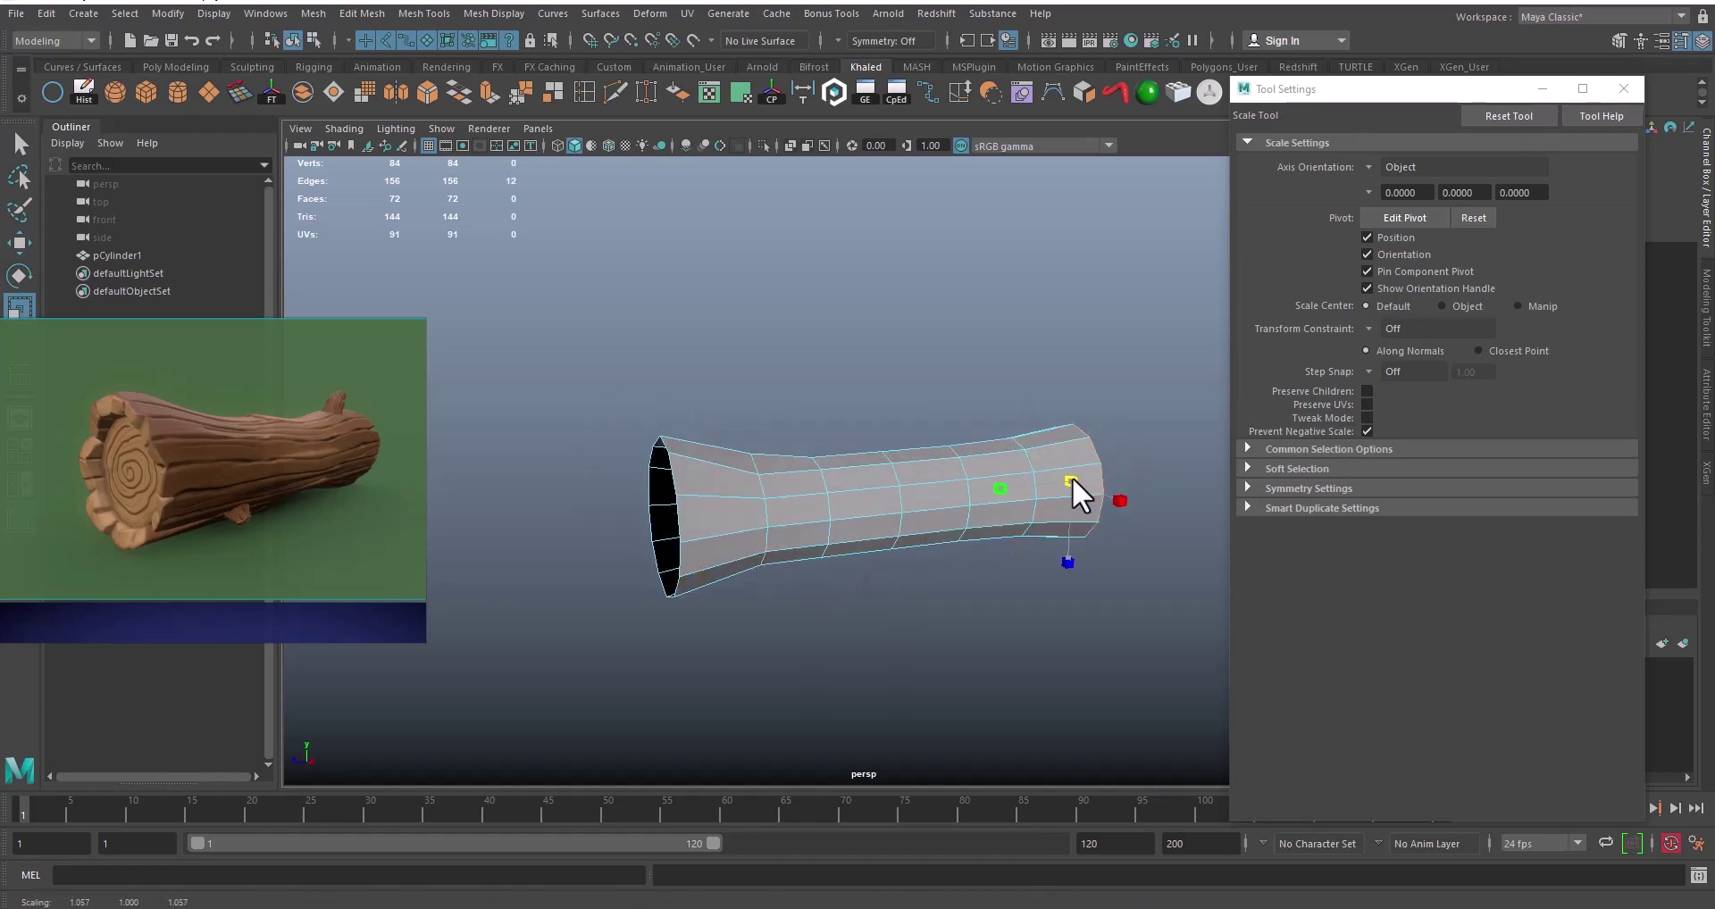
right_drag(915, 485, 959, 435)
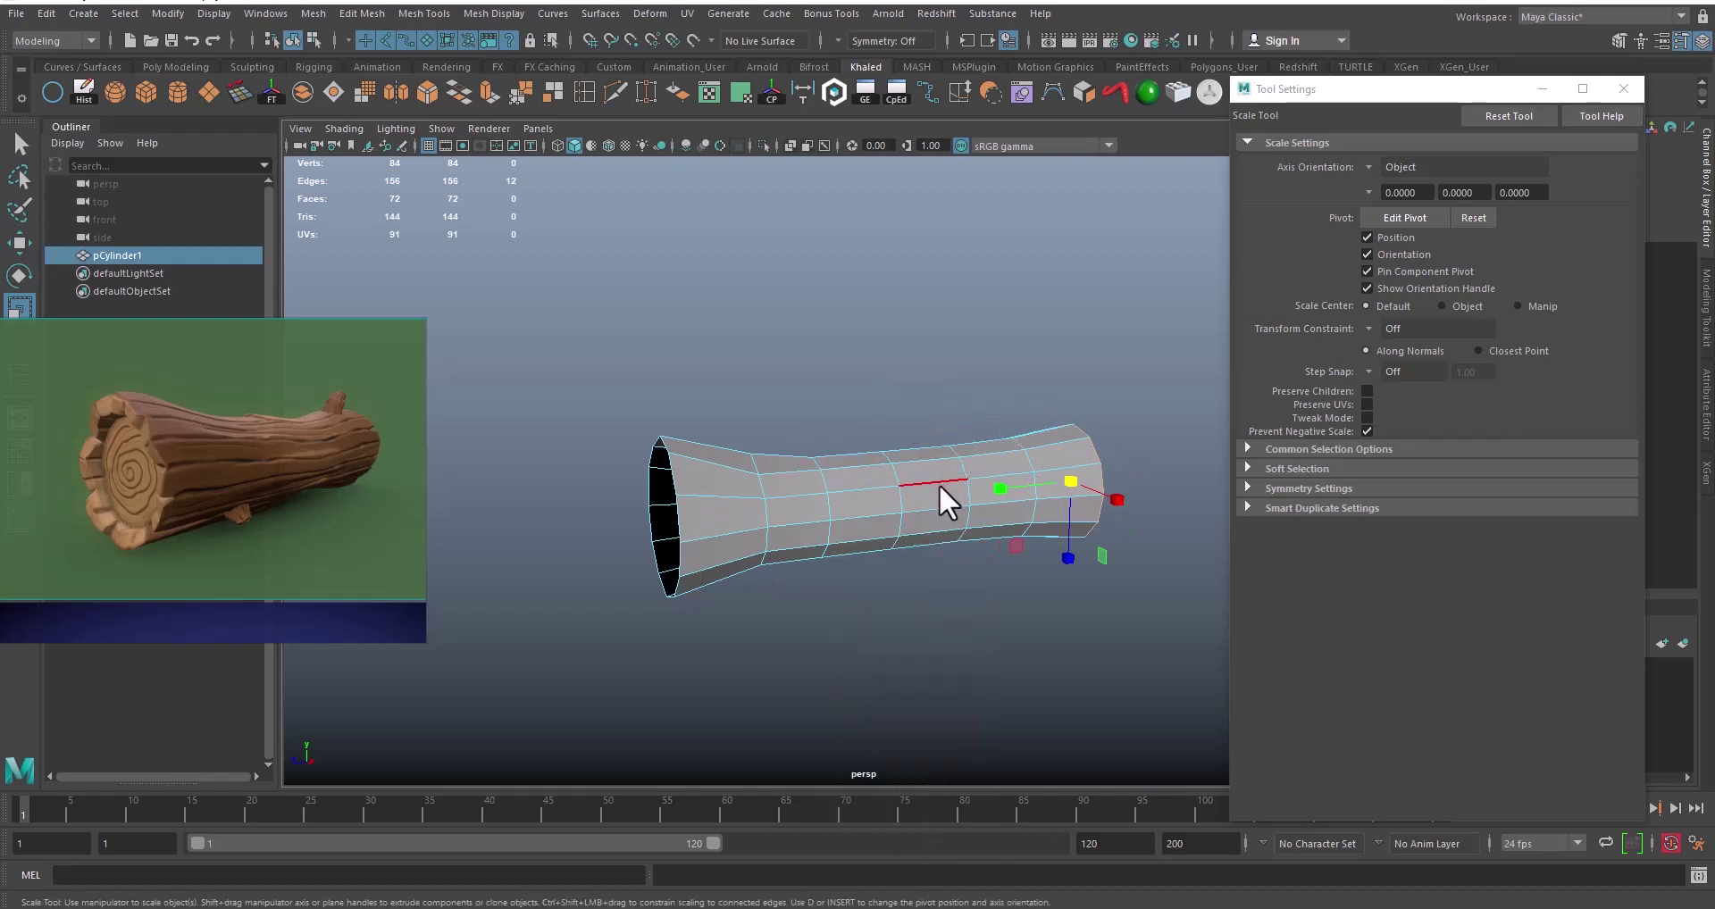
alt+middle_drag(940, 484, 918, 507)
mouse_move(918, 508)
alt+mouse_down()
mouse_move(1001, 510)
mouse_move(943, 505)
alt+mouse_up()
click(822, 413)
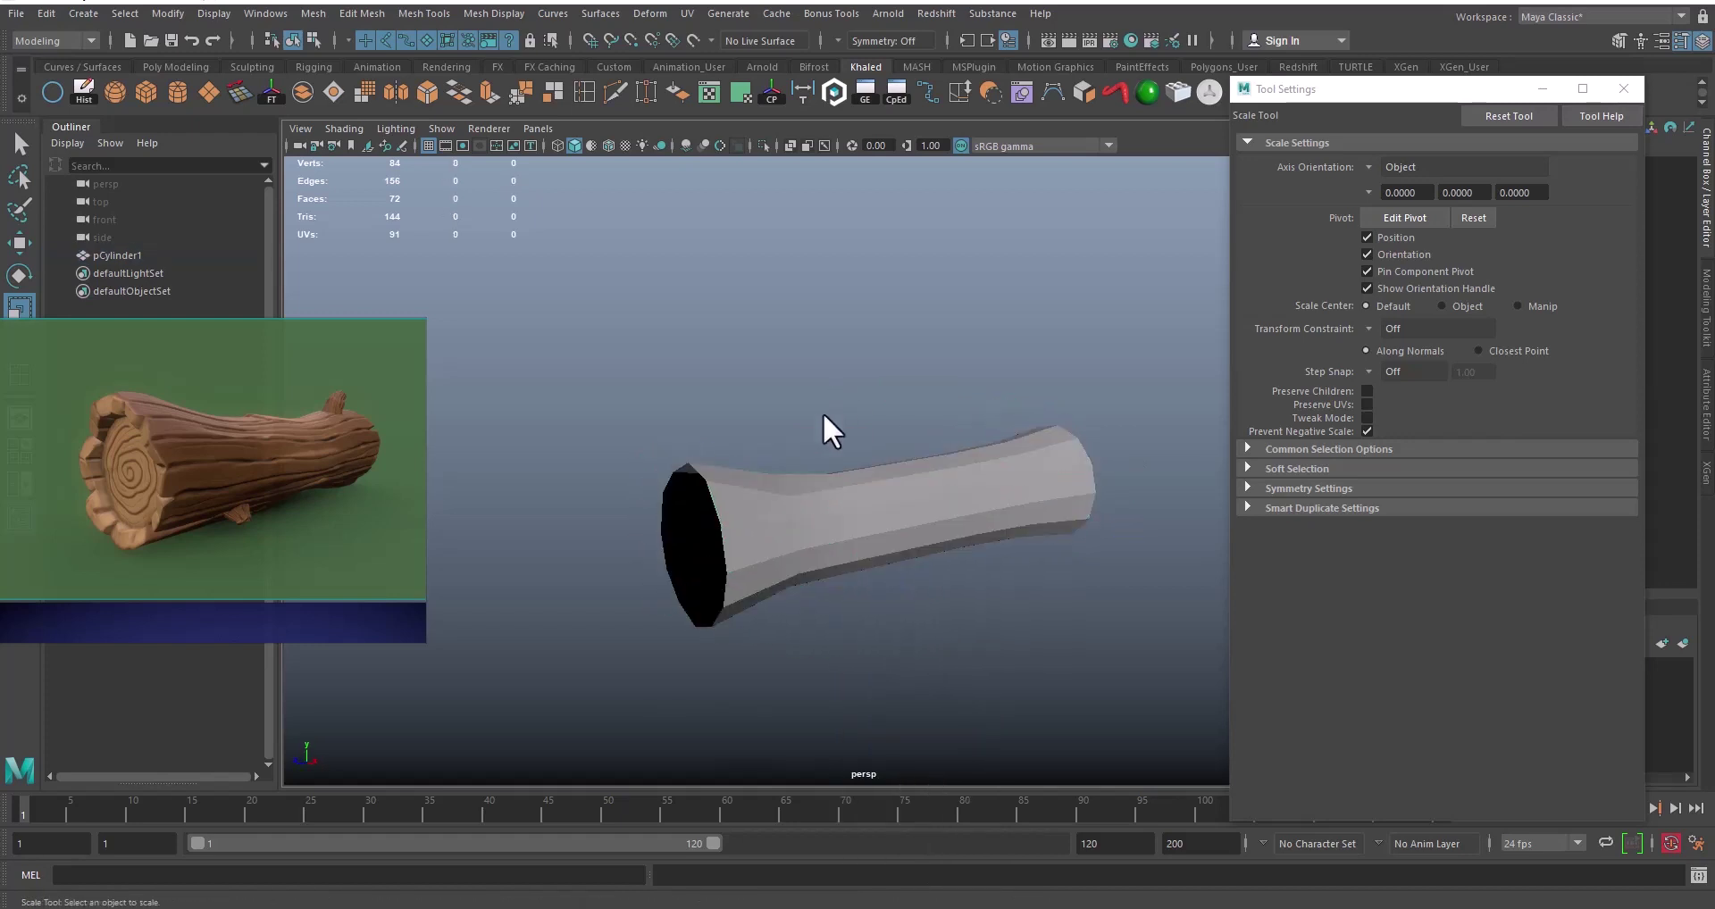
Step: Compare the log's overall silhouette and branch positions with the reference image
scroll(848, 500, down, 3)
mouse_move(859, 541)
alt+mouse_down()
mouse_move(925, 524)
mouse_move(891, 555)
mouse_move(797, 526)
mouse_move(905, 547)
mouse_move(827, 547)
mouse_move(895, 541)
mouse_move(849, 529)
alt+mouse_up()
alt+middle_drag(849, 528, 816, 573)
click(863, 539)
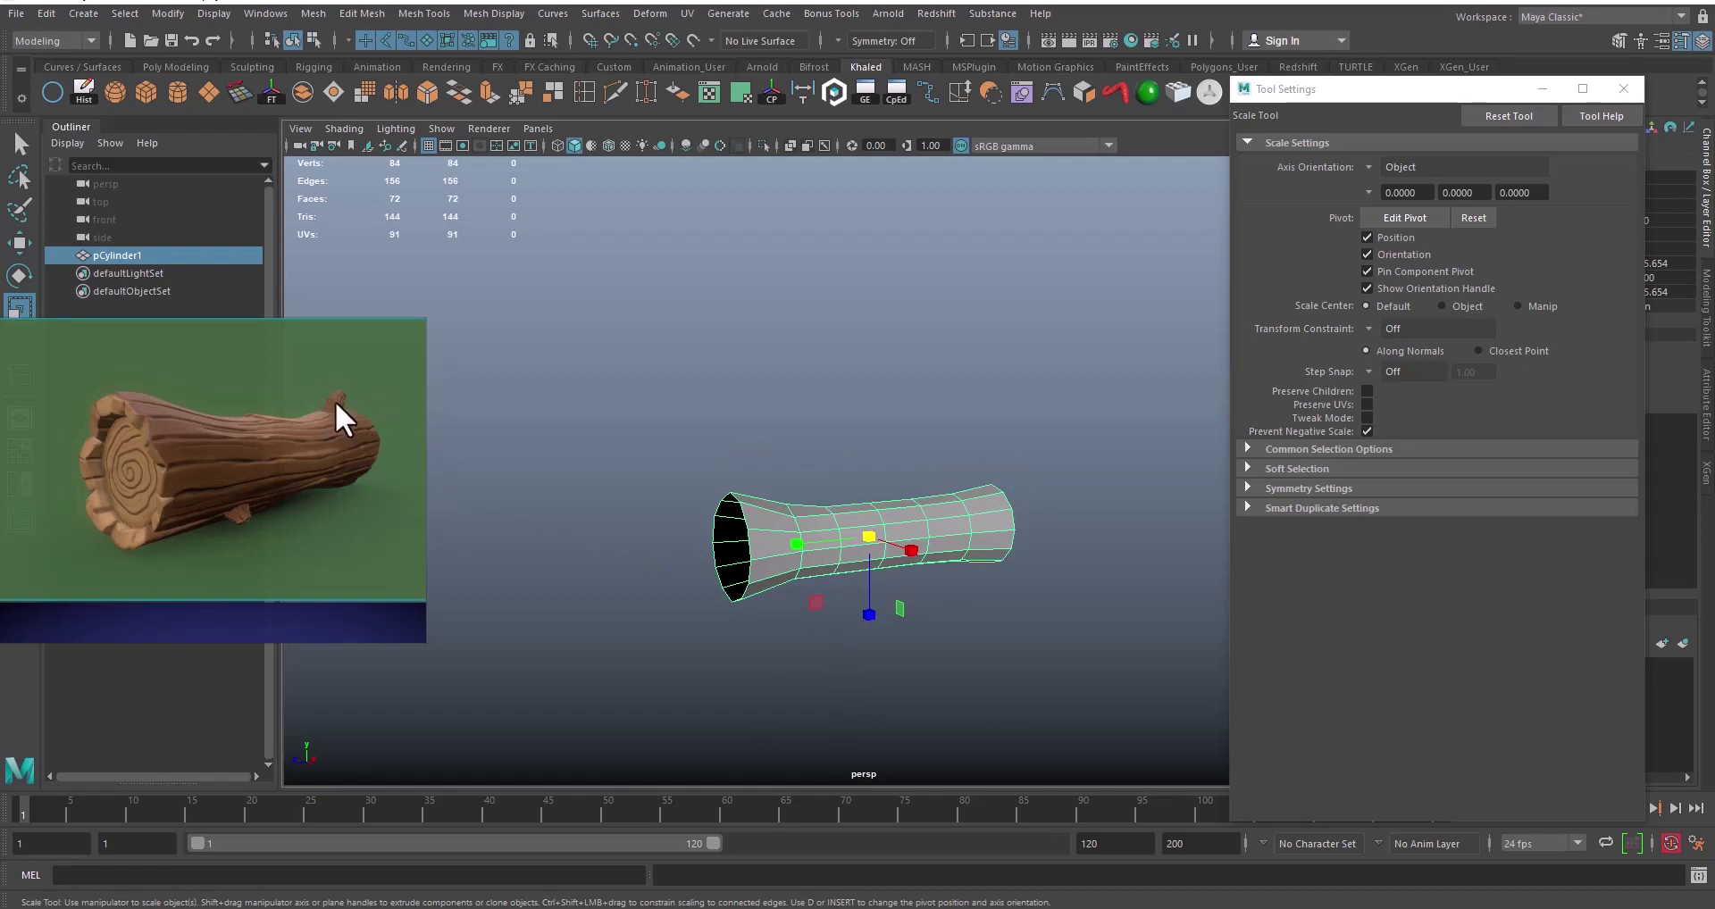
alt+drag(679, 572, 871, 559)
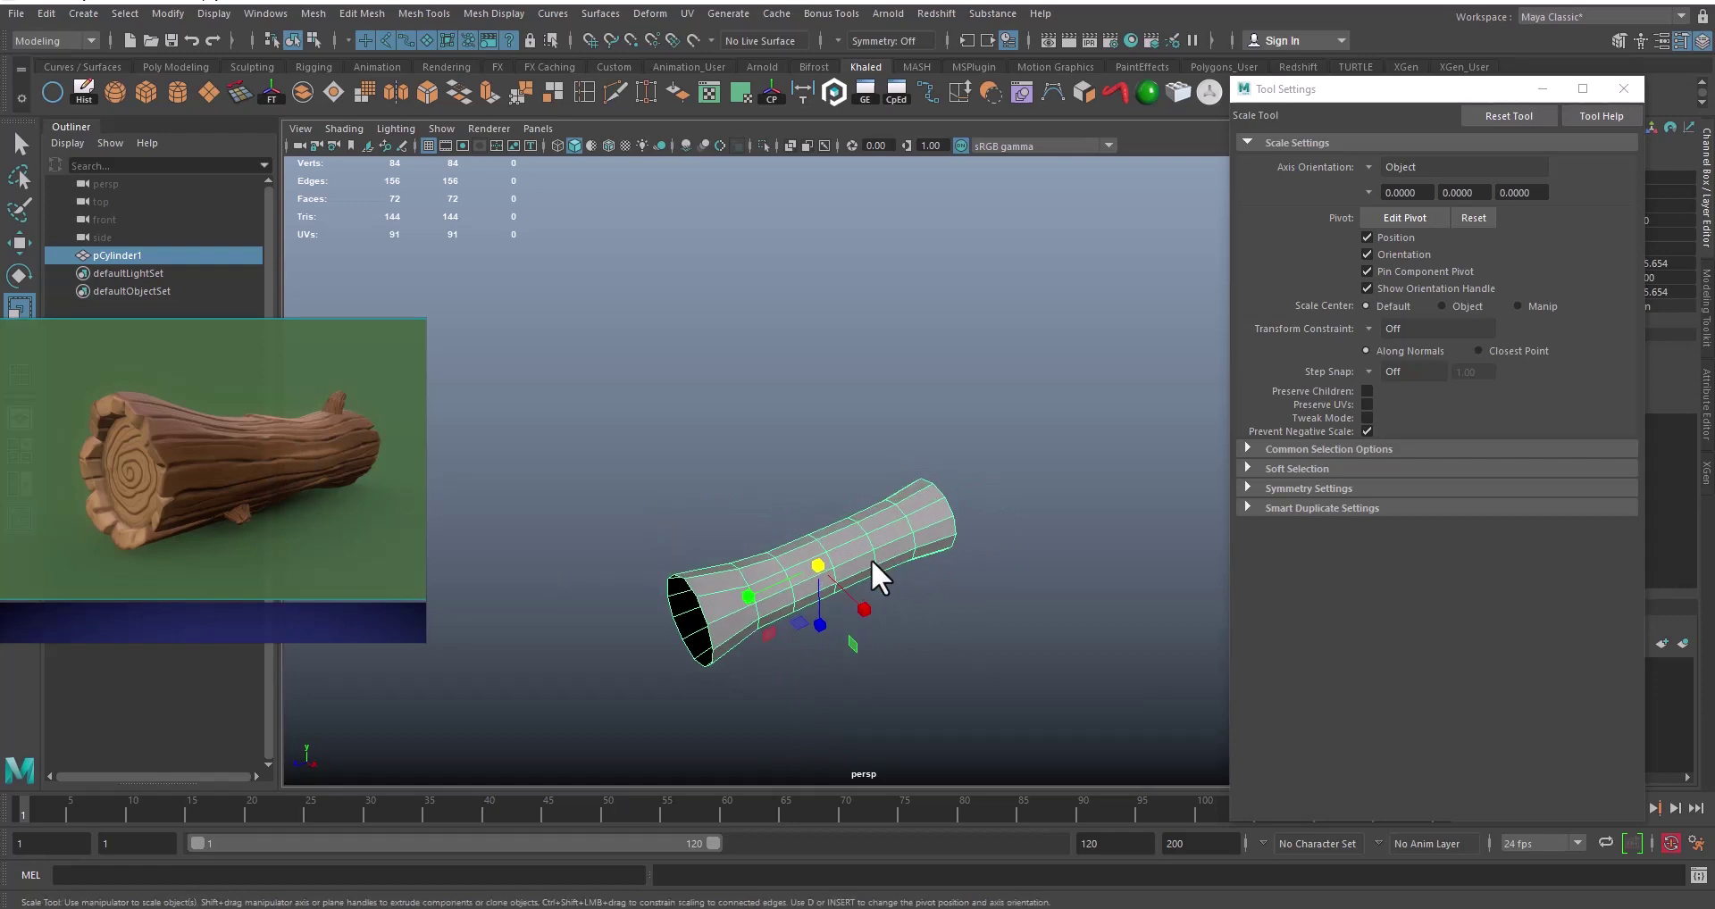
alt+middle_drag(870, 559, 862, 514)
alt+right_drag(679, 496, 935, 541)
alt+drag(934, 541, 957, 486)
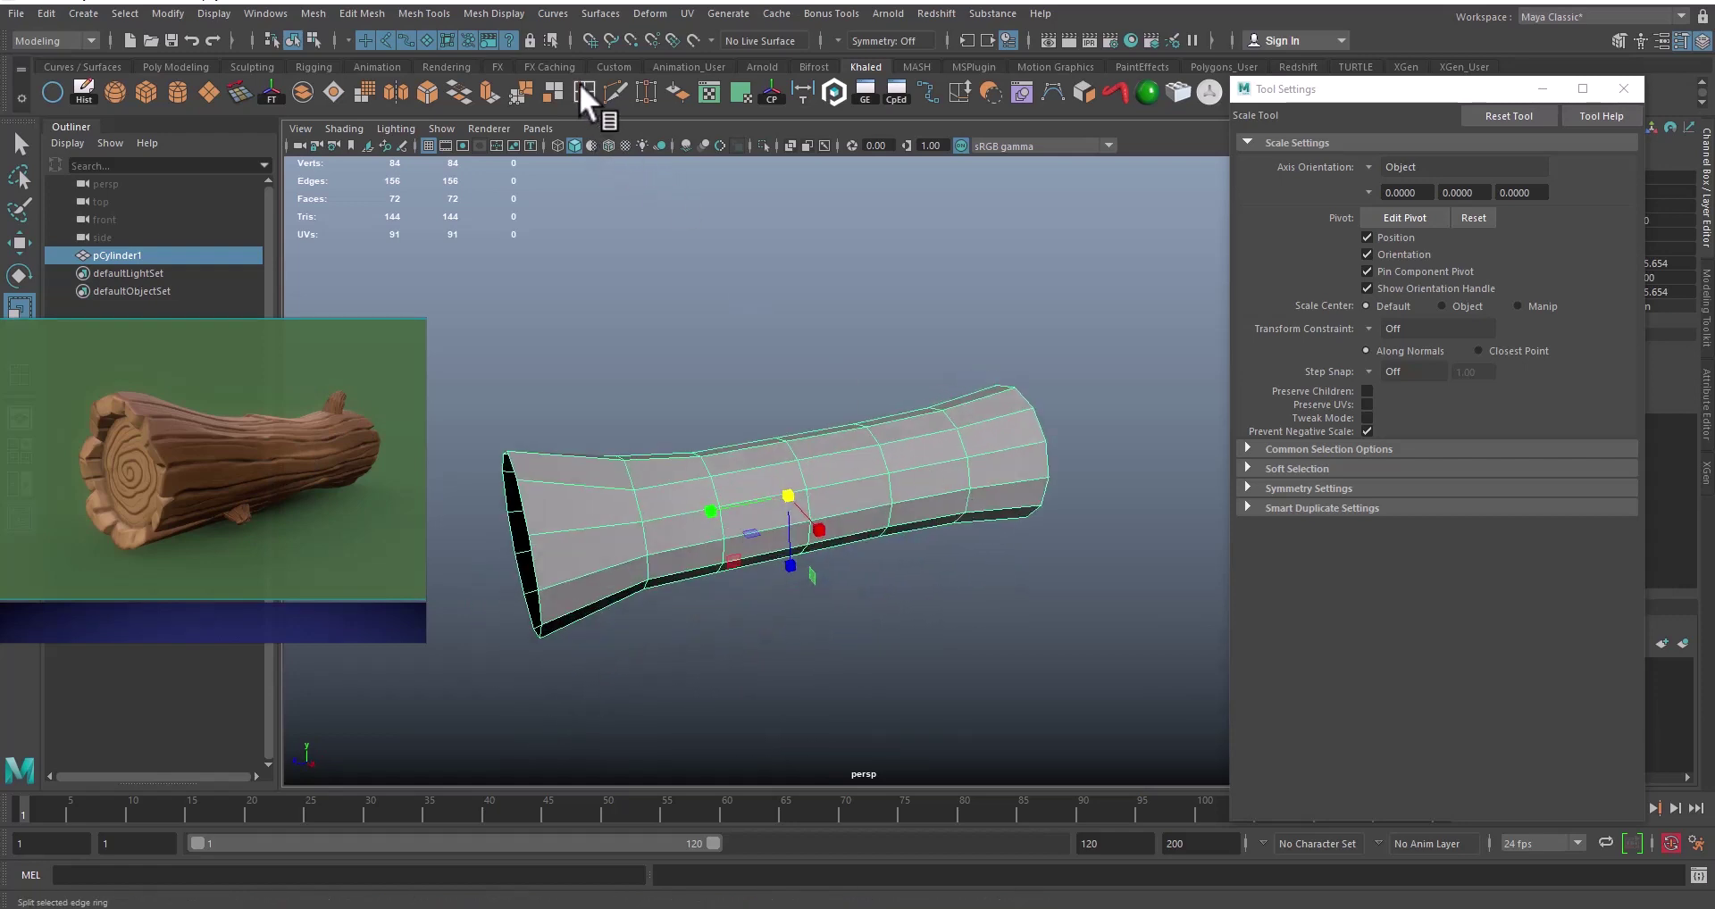
Step: Set the Insert Edge Loop tool to maintain position by relative distance from edge
click(1622, 88)
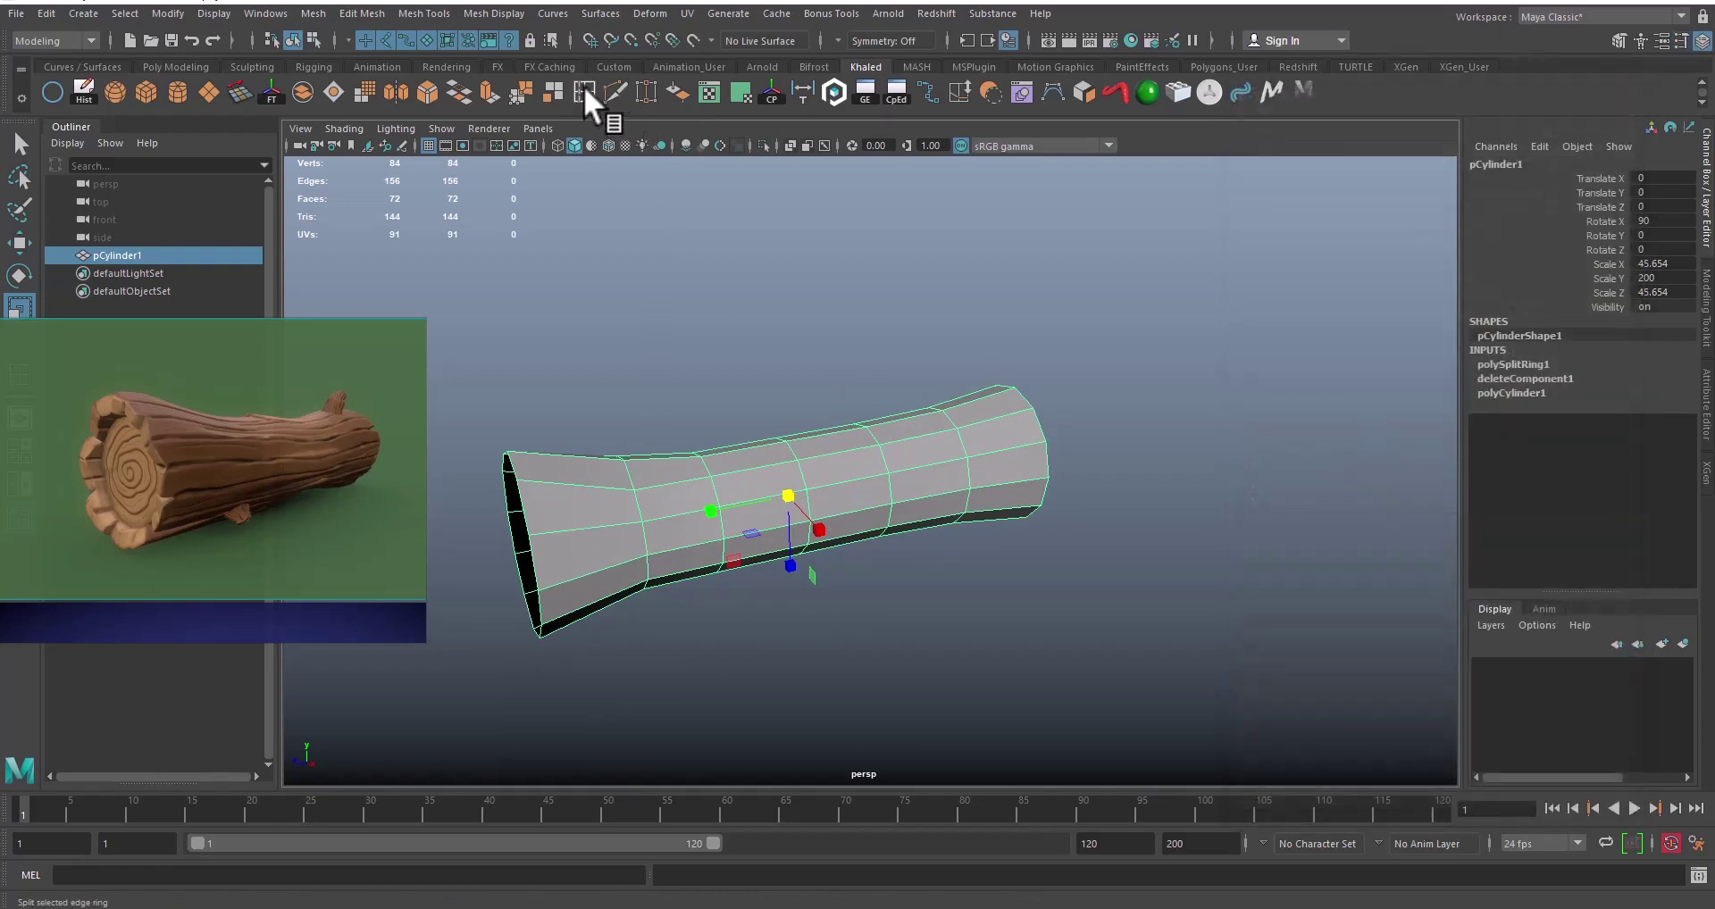
double_click(582, 85)
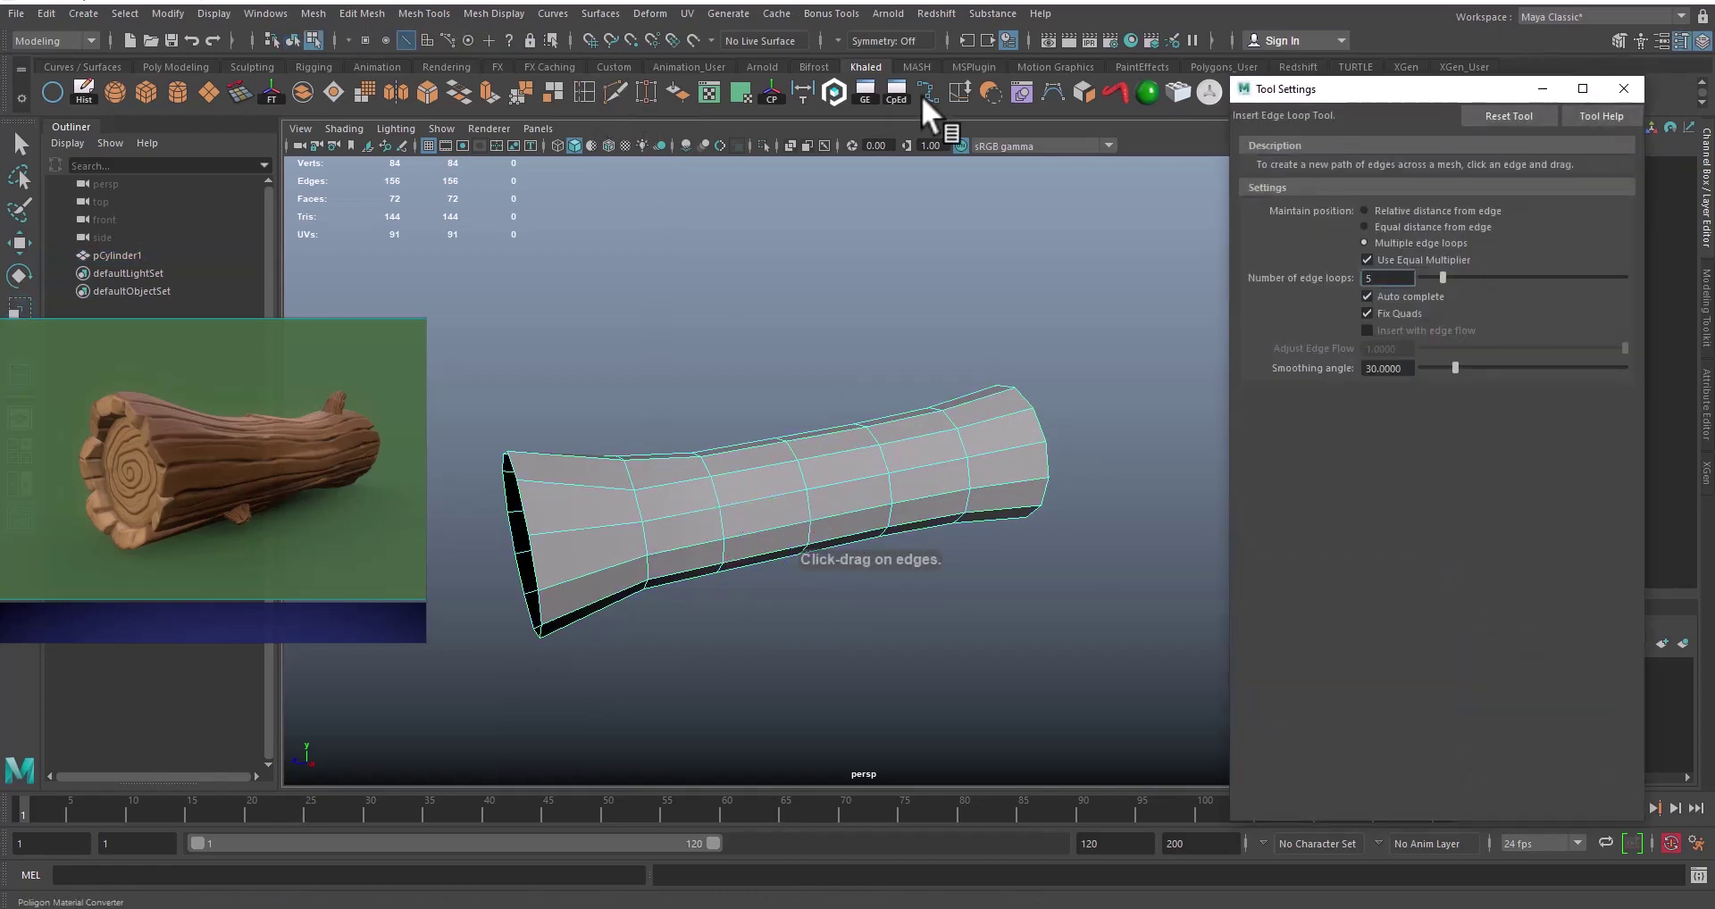
click(1623, 88)
click(372, 12)
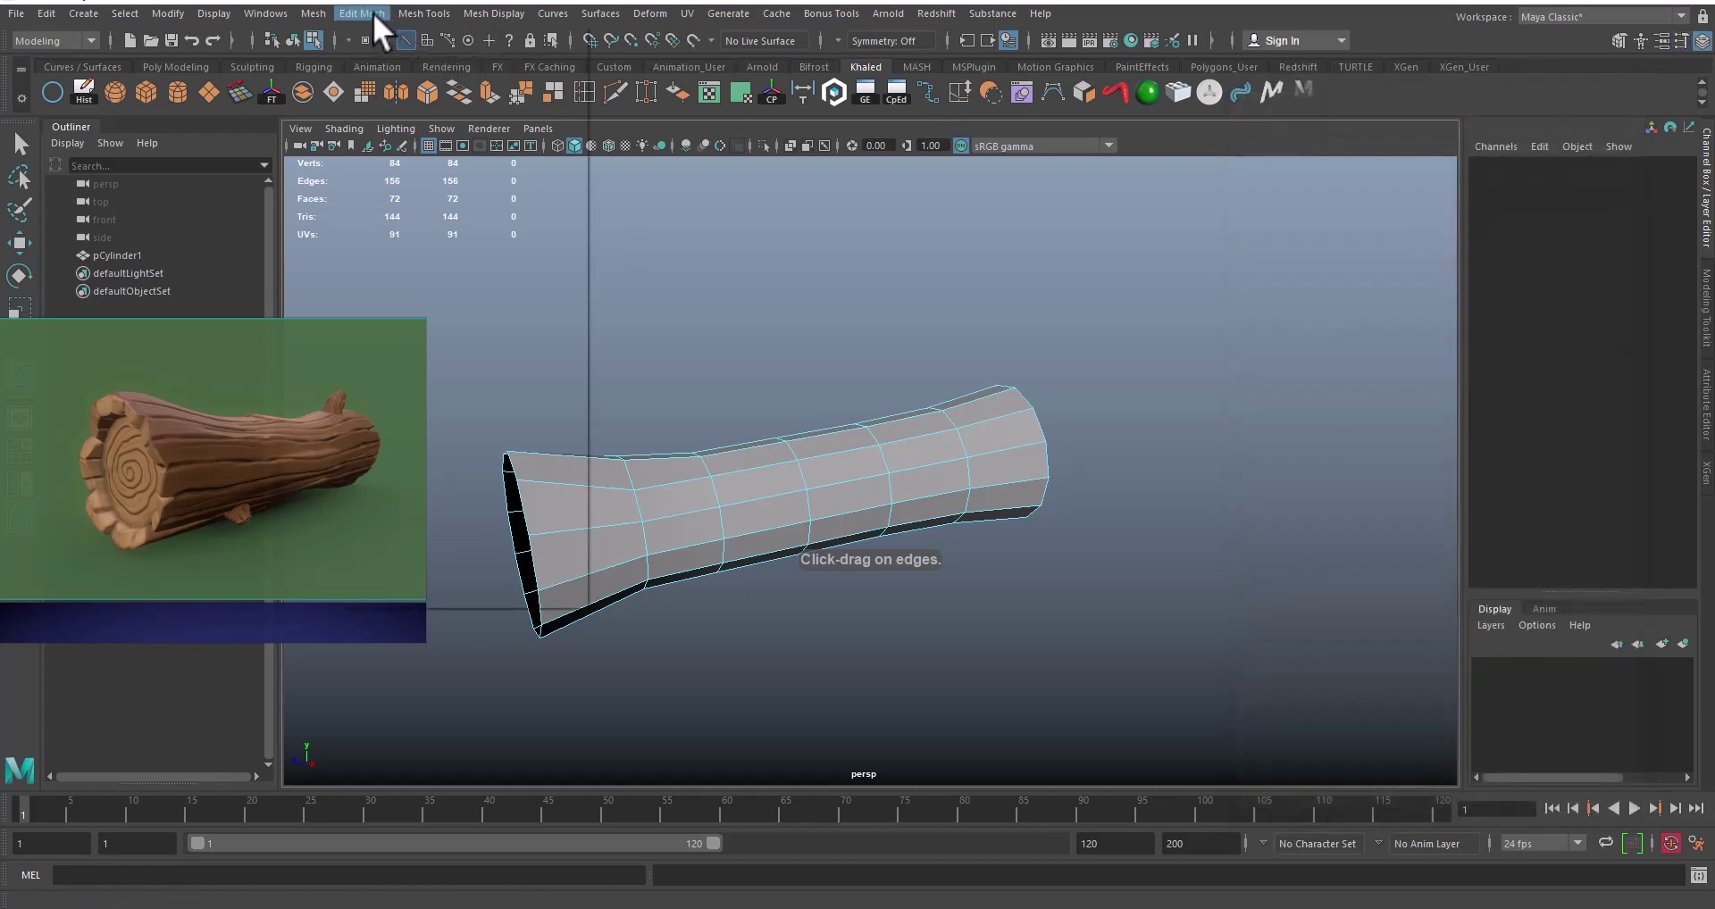
mouse_move(425, 11)
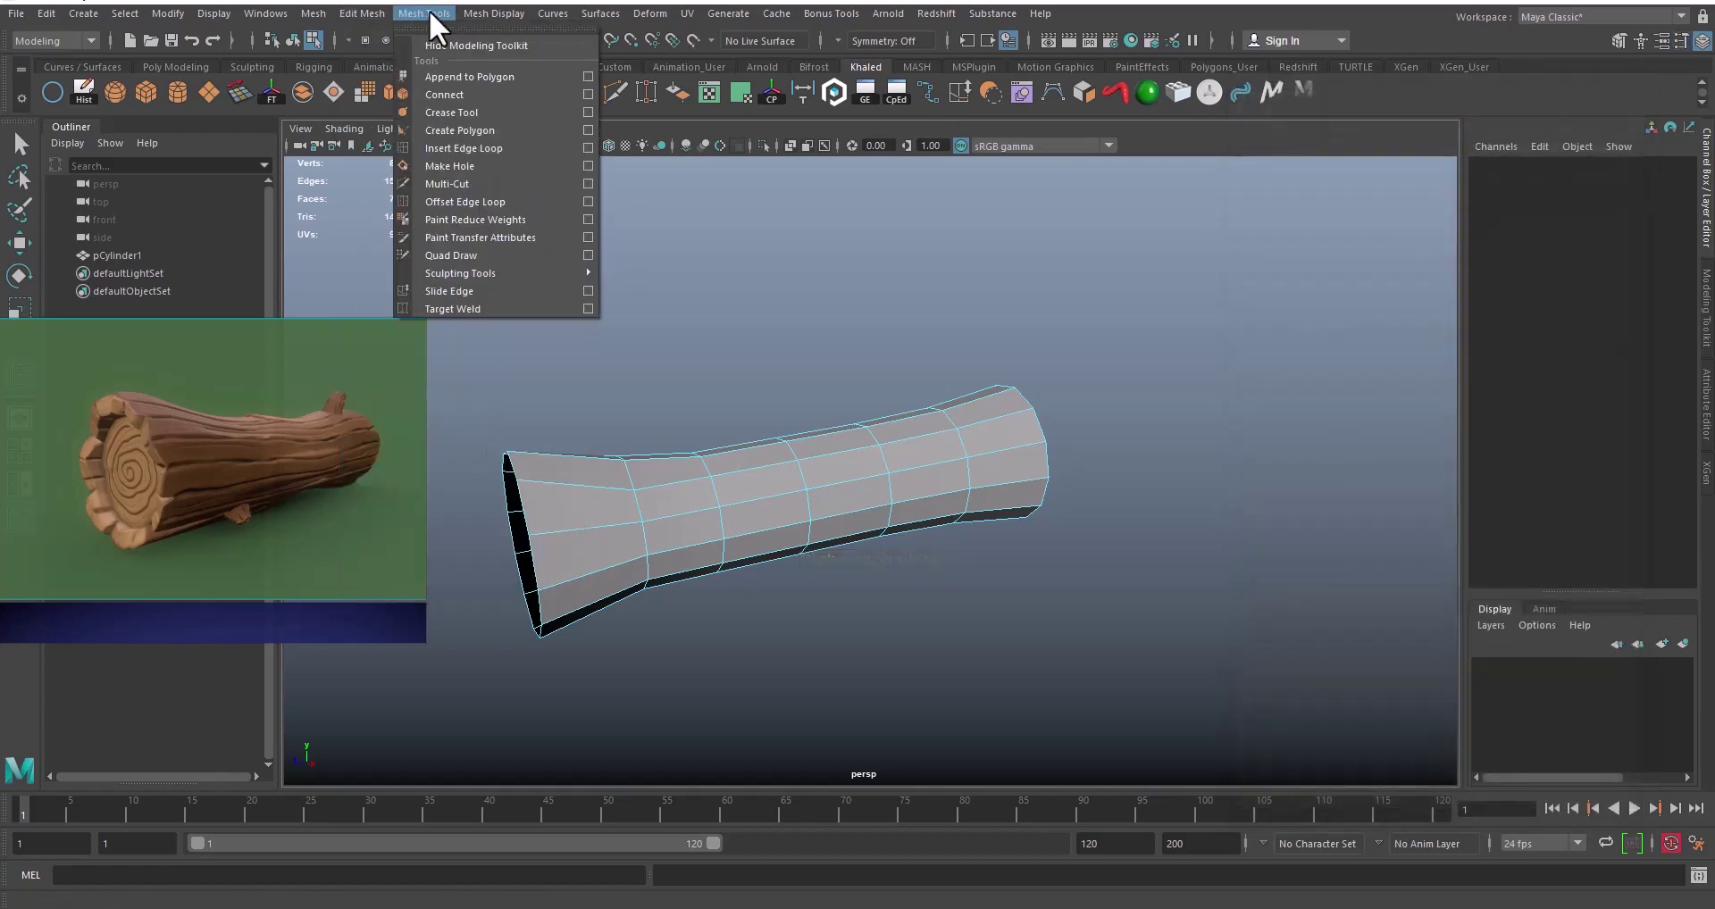
click(586, 148)
drag(1341, 97, 1334, 97)
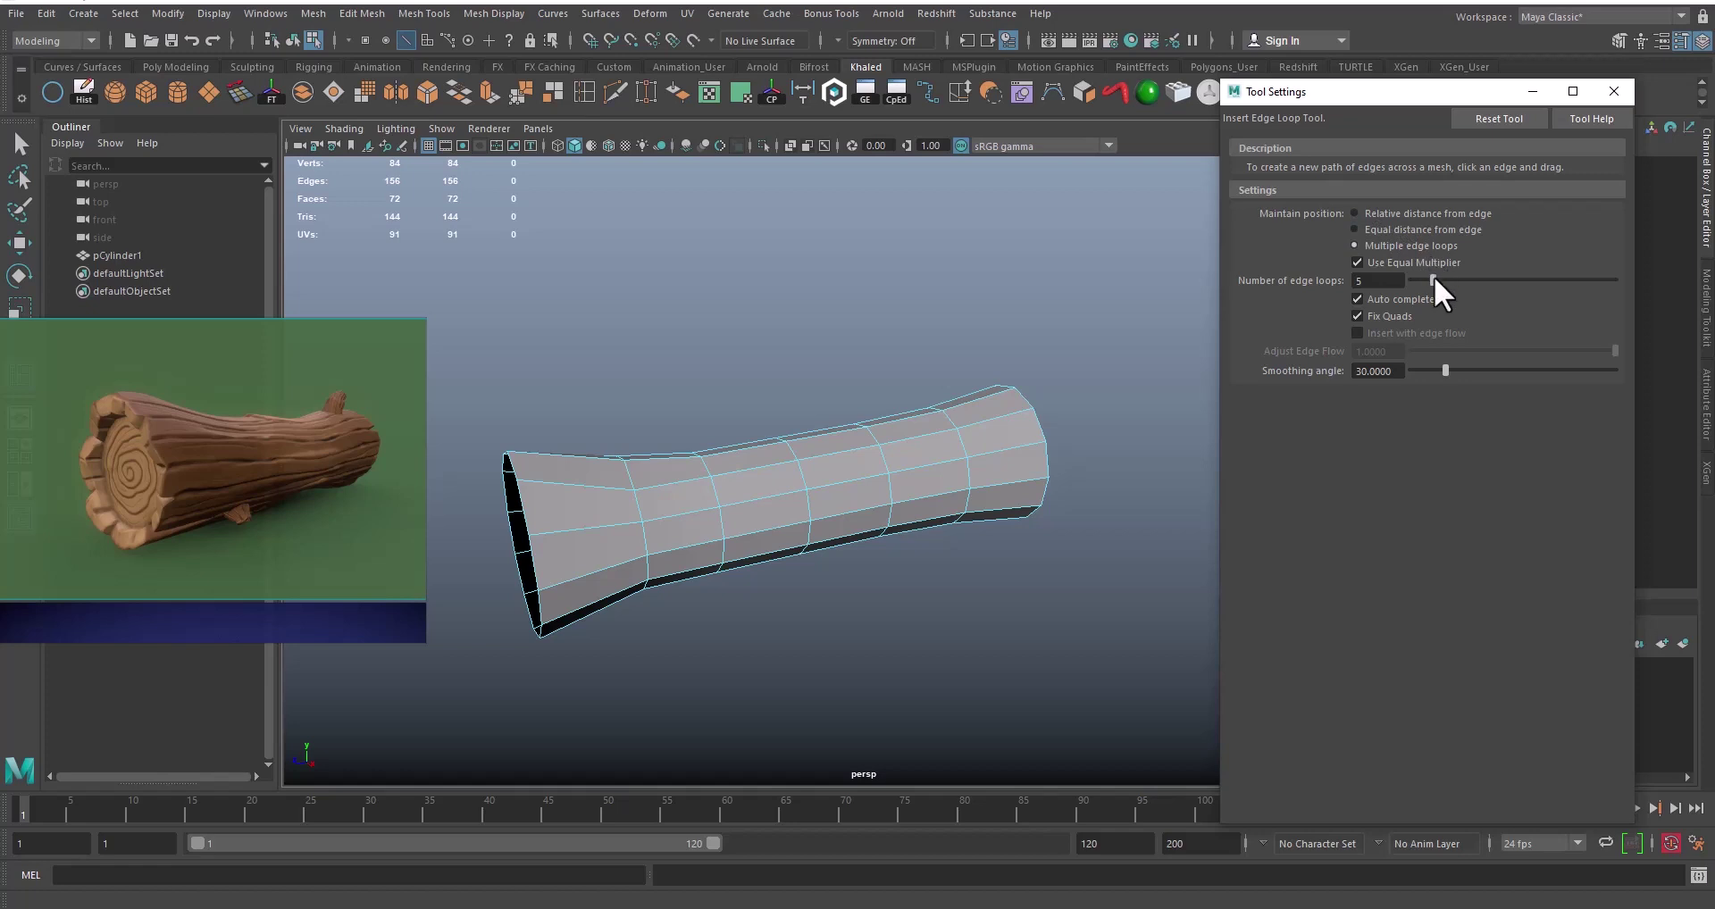
click(1354, 213)
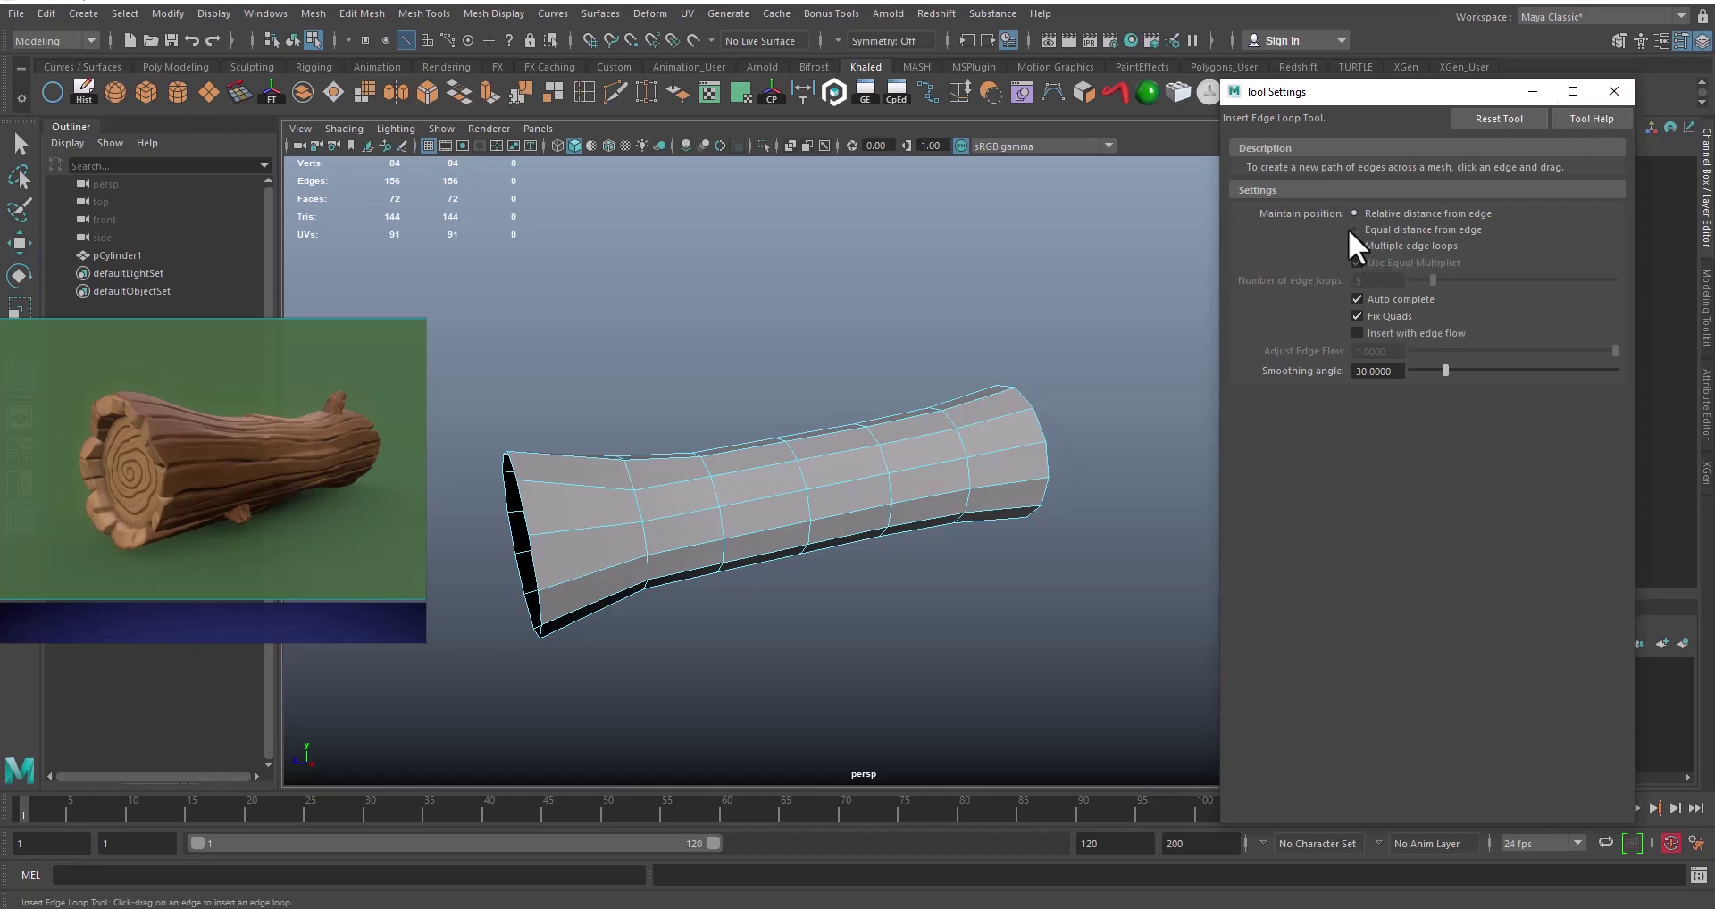
click(1614, 91)
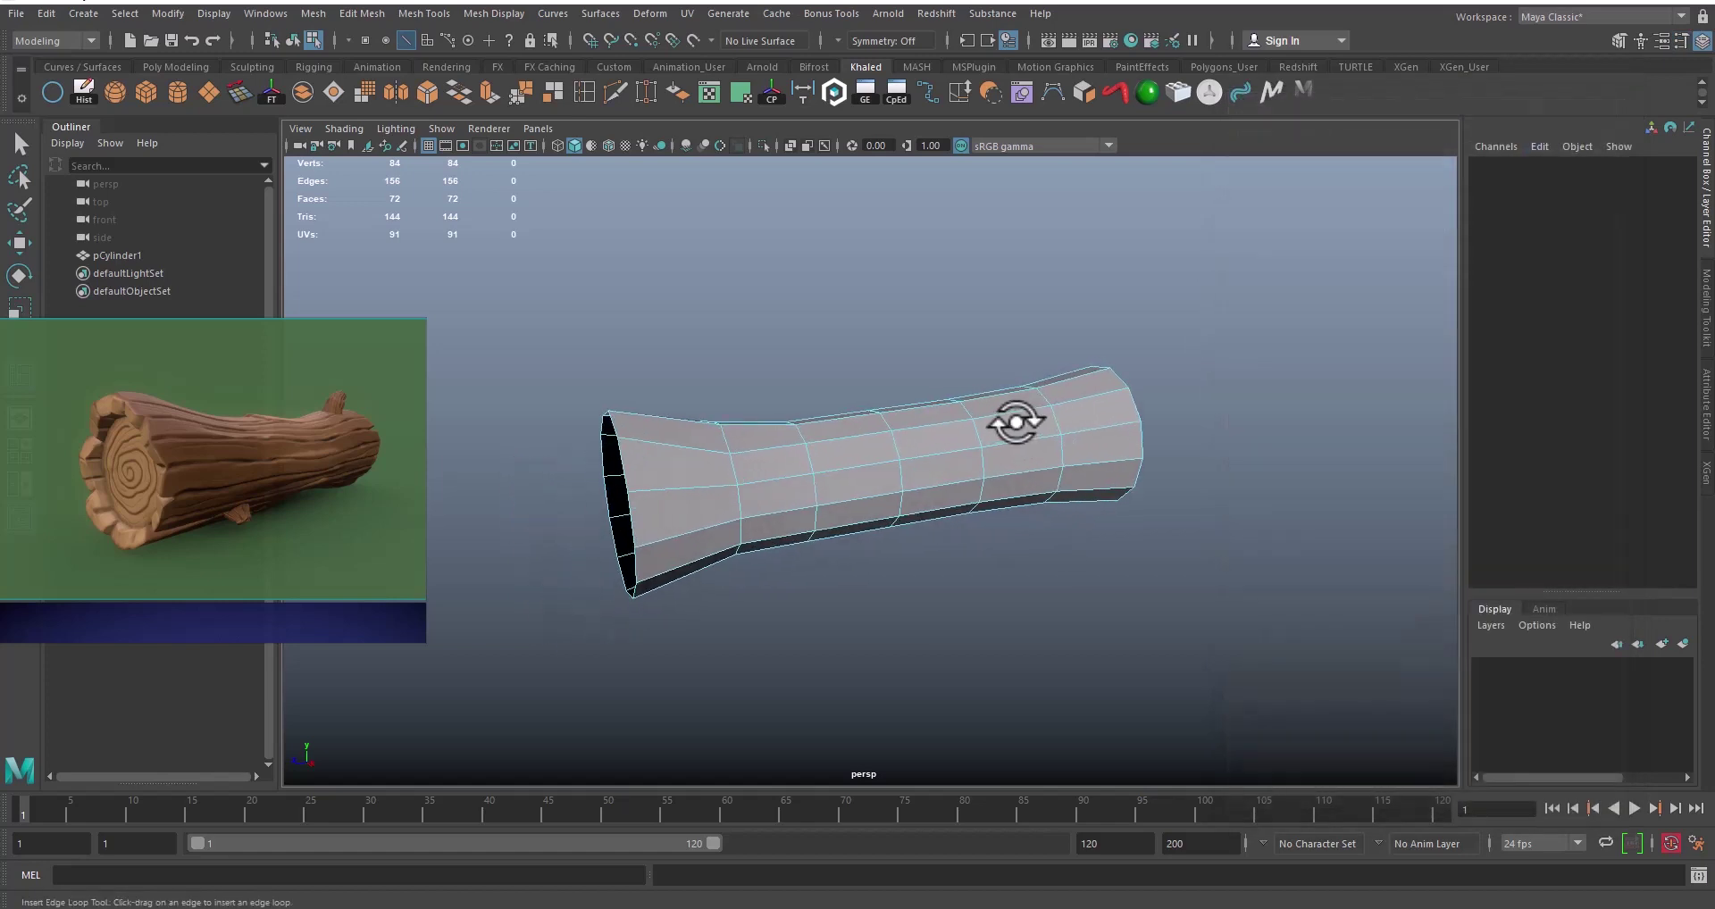
Step: Insert two edge loops in the section before the far flare and adjust one along the log's length
alt+right_drag(1015, 421, 1094, 514)
alt+drag(1094, 514, 1064, 414)
alt+middle_drag(1074, 431, 1054, 452)
alt+drag(1042, 405, 877, 502)
key(w)
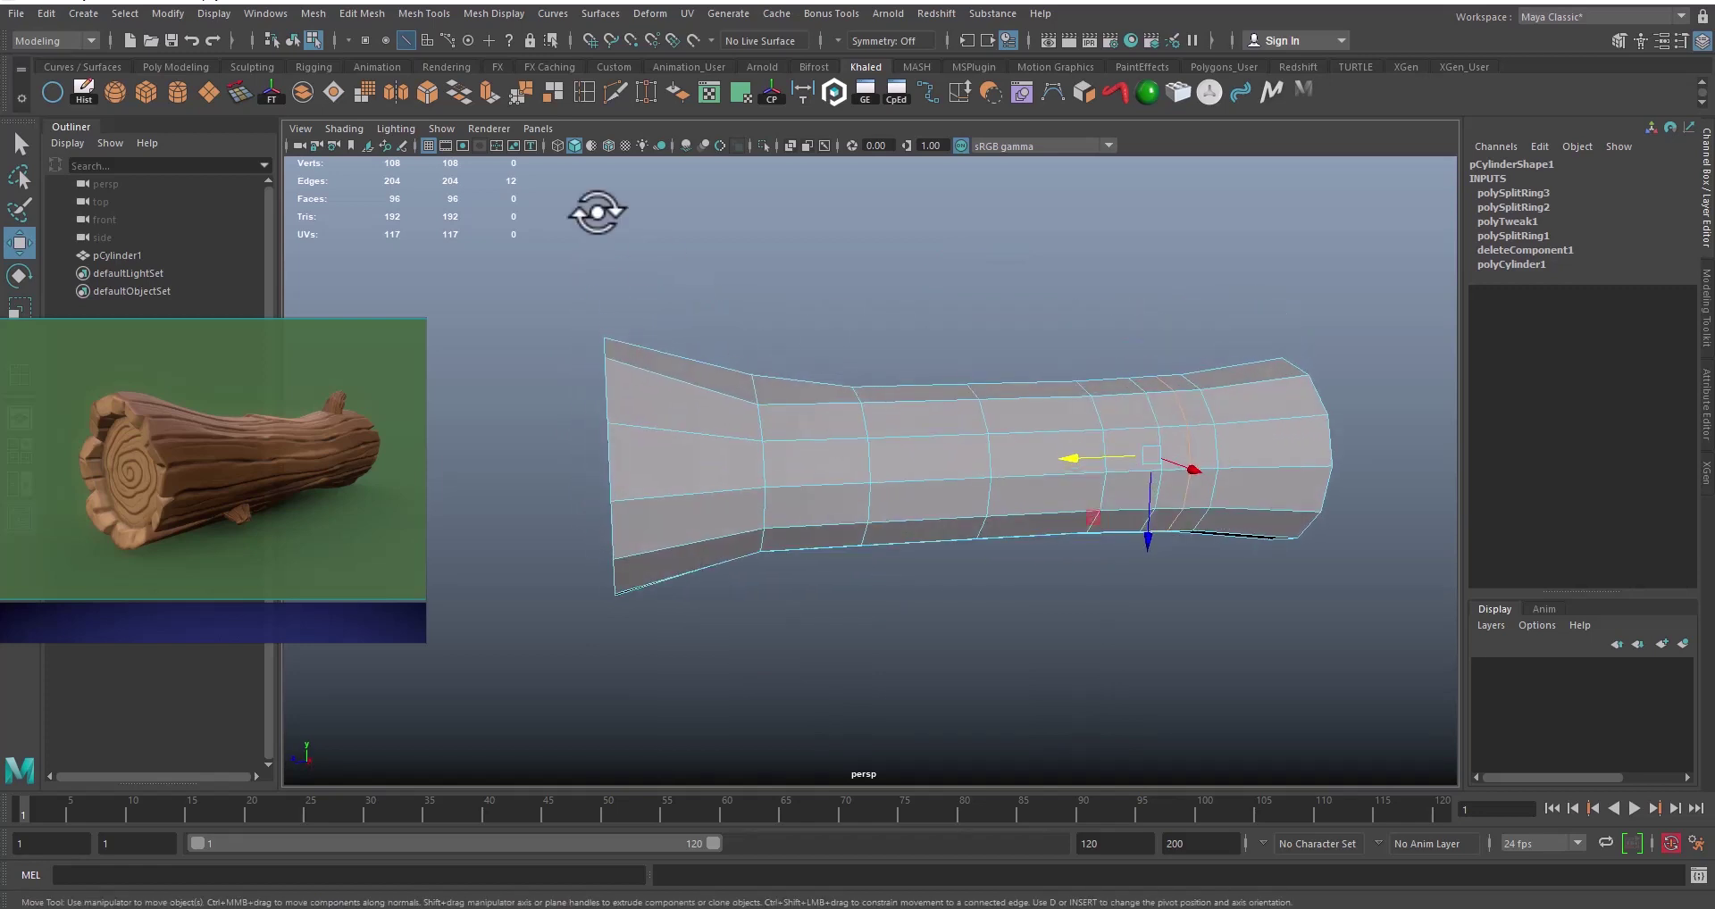
Step: Insert two edge loops around the log in the section just behind the near flare
click(586, 91)
alt+right_drag(868, 518, 895, 468)
alt+middle_drag(893, 464, 909, 478)
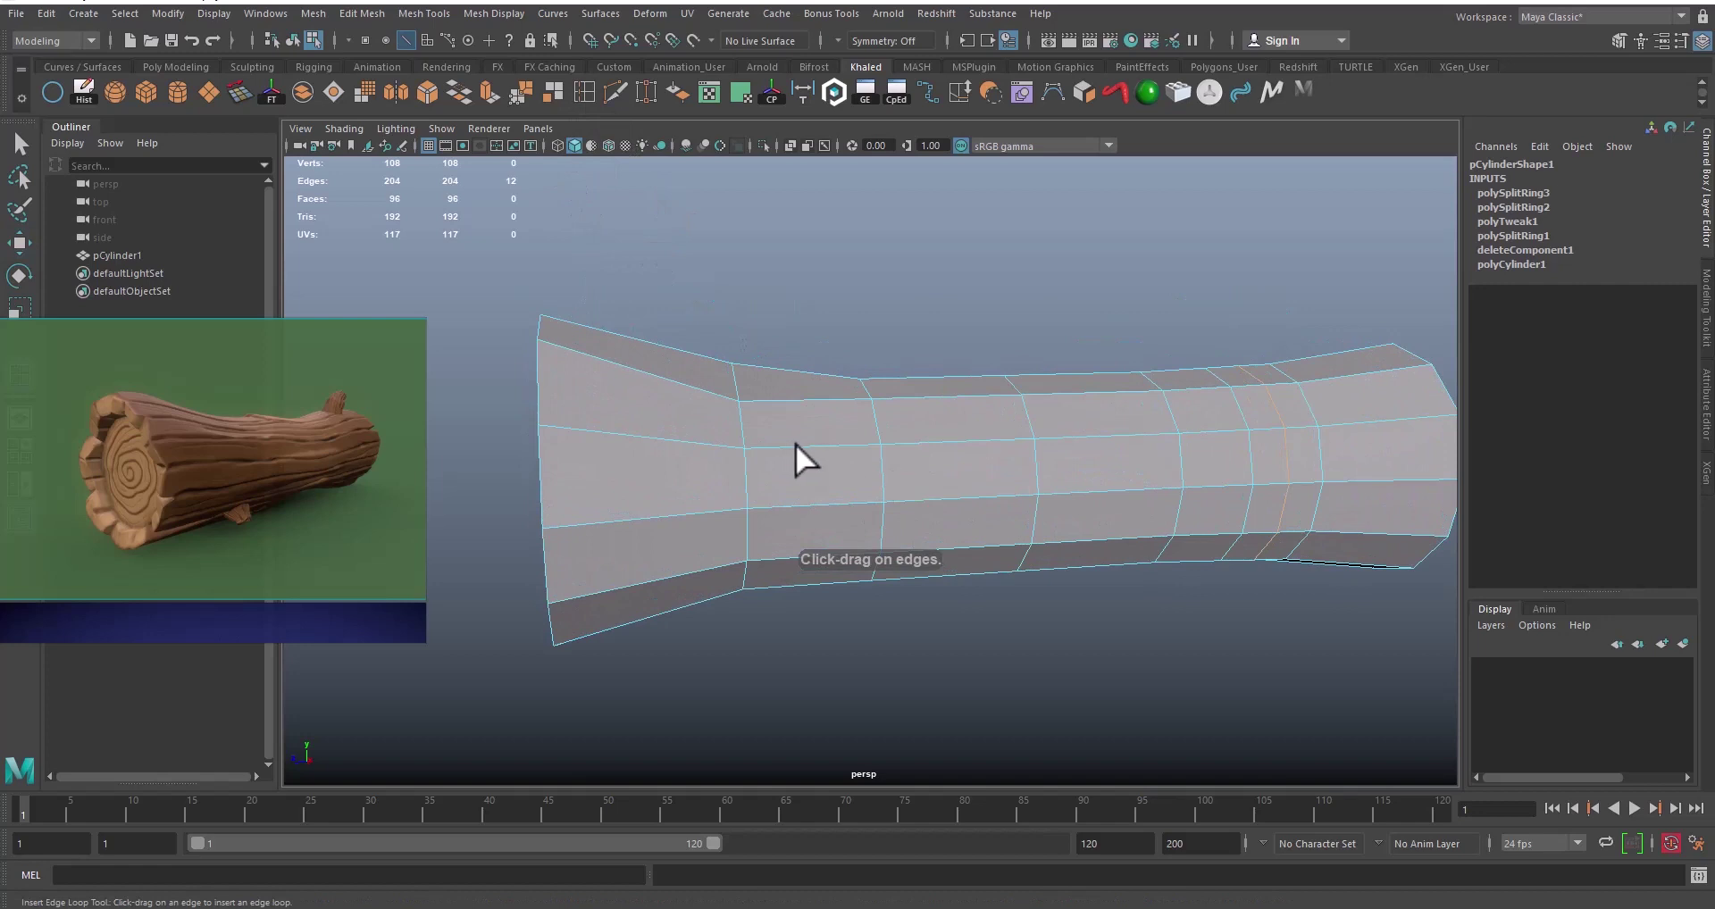
drag(795, 444, 838, 444)
alt+middle_drag(1013, 495, 988, 483)
alt+middle_drag(849, 504, 839, 497)
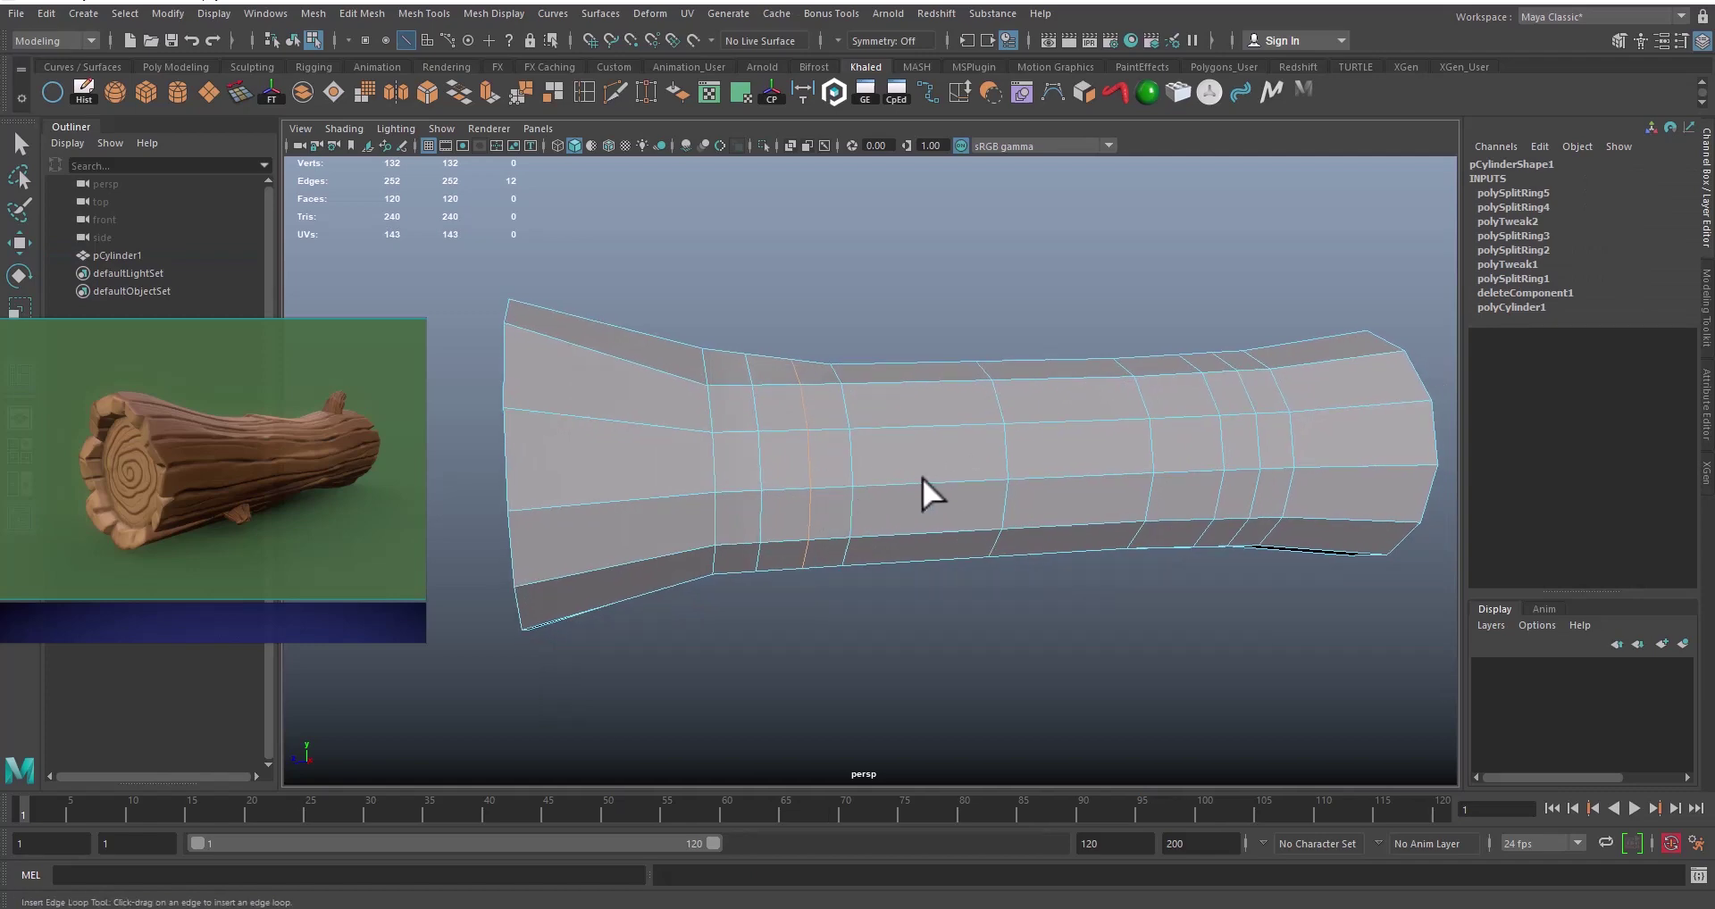
Step: Insert a lengthwise edge loop through the log's upper side band, crossing the far branch location
alt+drag(922, 477, 1098, 498)
alt+middle_drag(1098, 497, 1049, 443)
mouse_move(1048, 443)
alt+mouse_down()
mouse_move(1098, 442)
mouse_move(1095, 461)
mouse_move(1057, 436)
mouse_move(1065, 424)
alt+mouse_up()
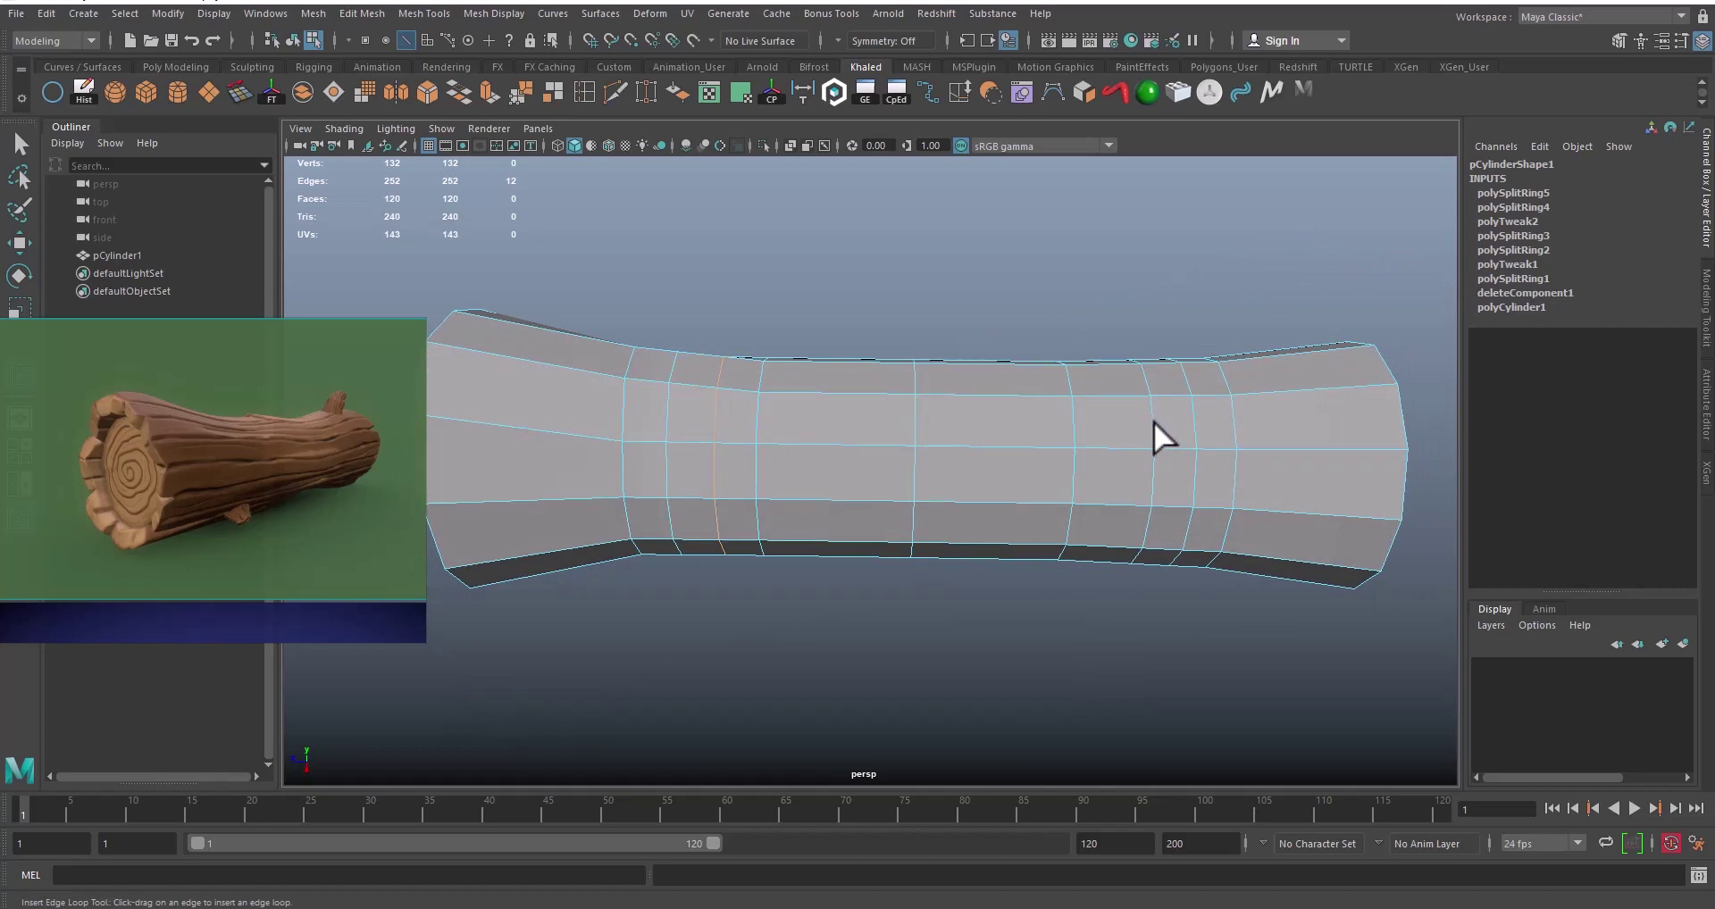
click(1151, 421)
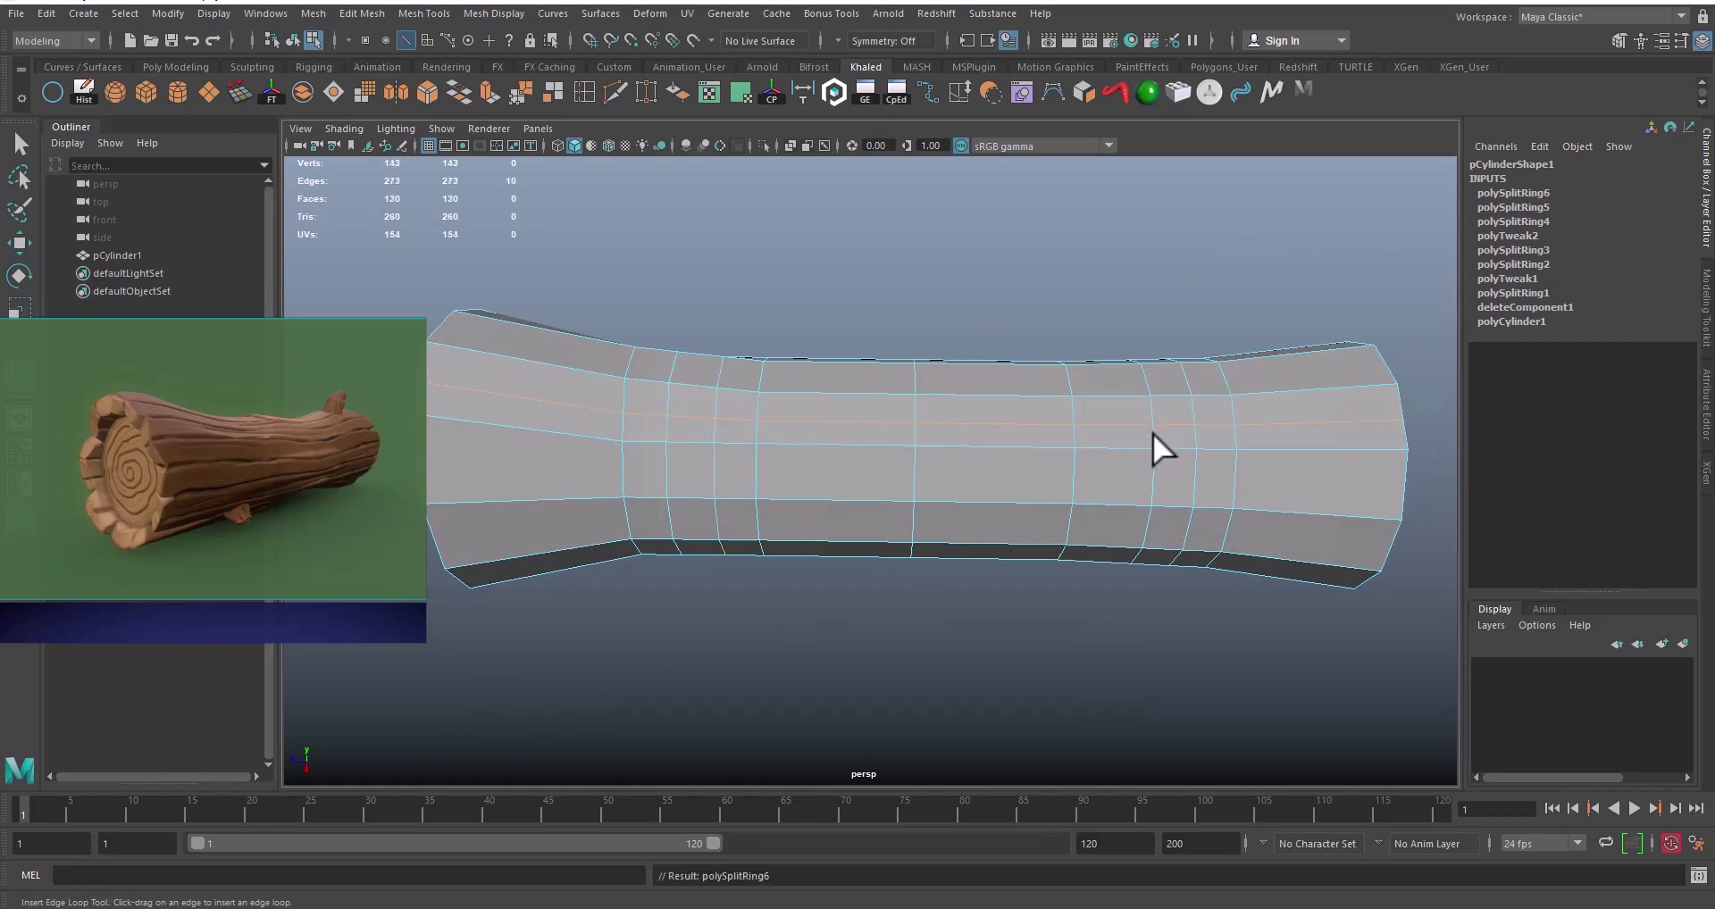
Step: Insert a second lengthwise edge loop through the band low on the log's side, crossing the near branch location
alt+middle_drag(926, 473, 1042, 457)
alt+drag(1042, 456, 929, 460)
alt+drag(819, 550, 873, 487)
click(781, 489)
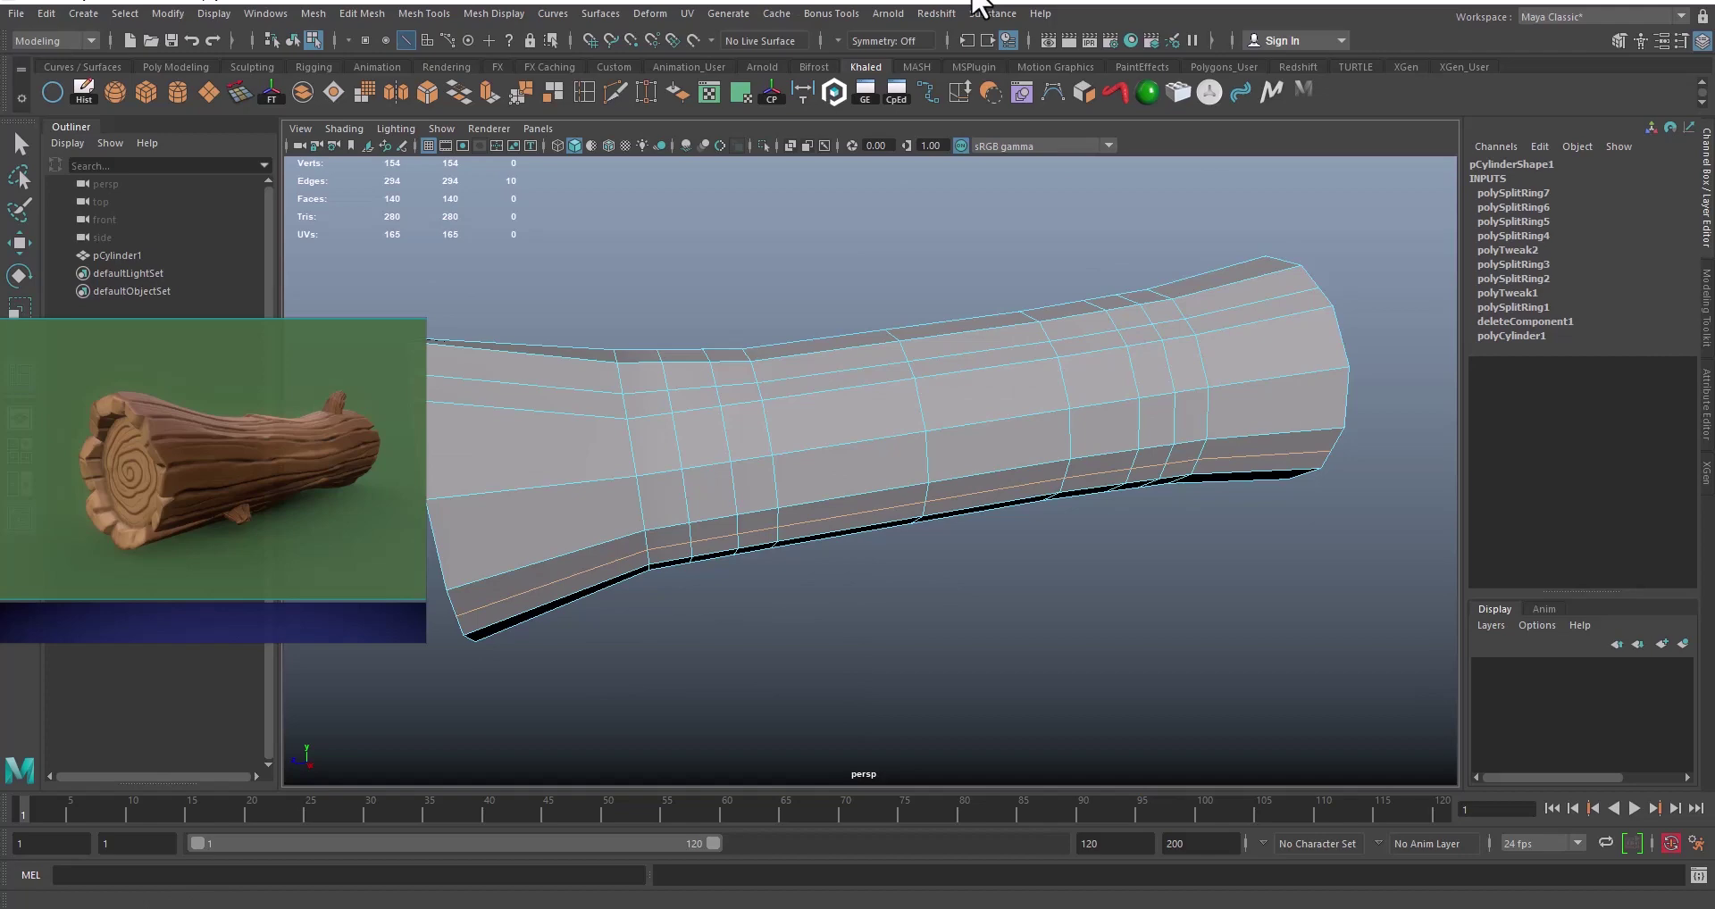
Step: Switch to face selection and examine the face layout at the branch location near the far flare
key(w)
click(1042, 404)
alt+drag(1041, 404, 1079, 409)
right_click(1080, 405)
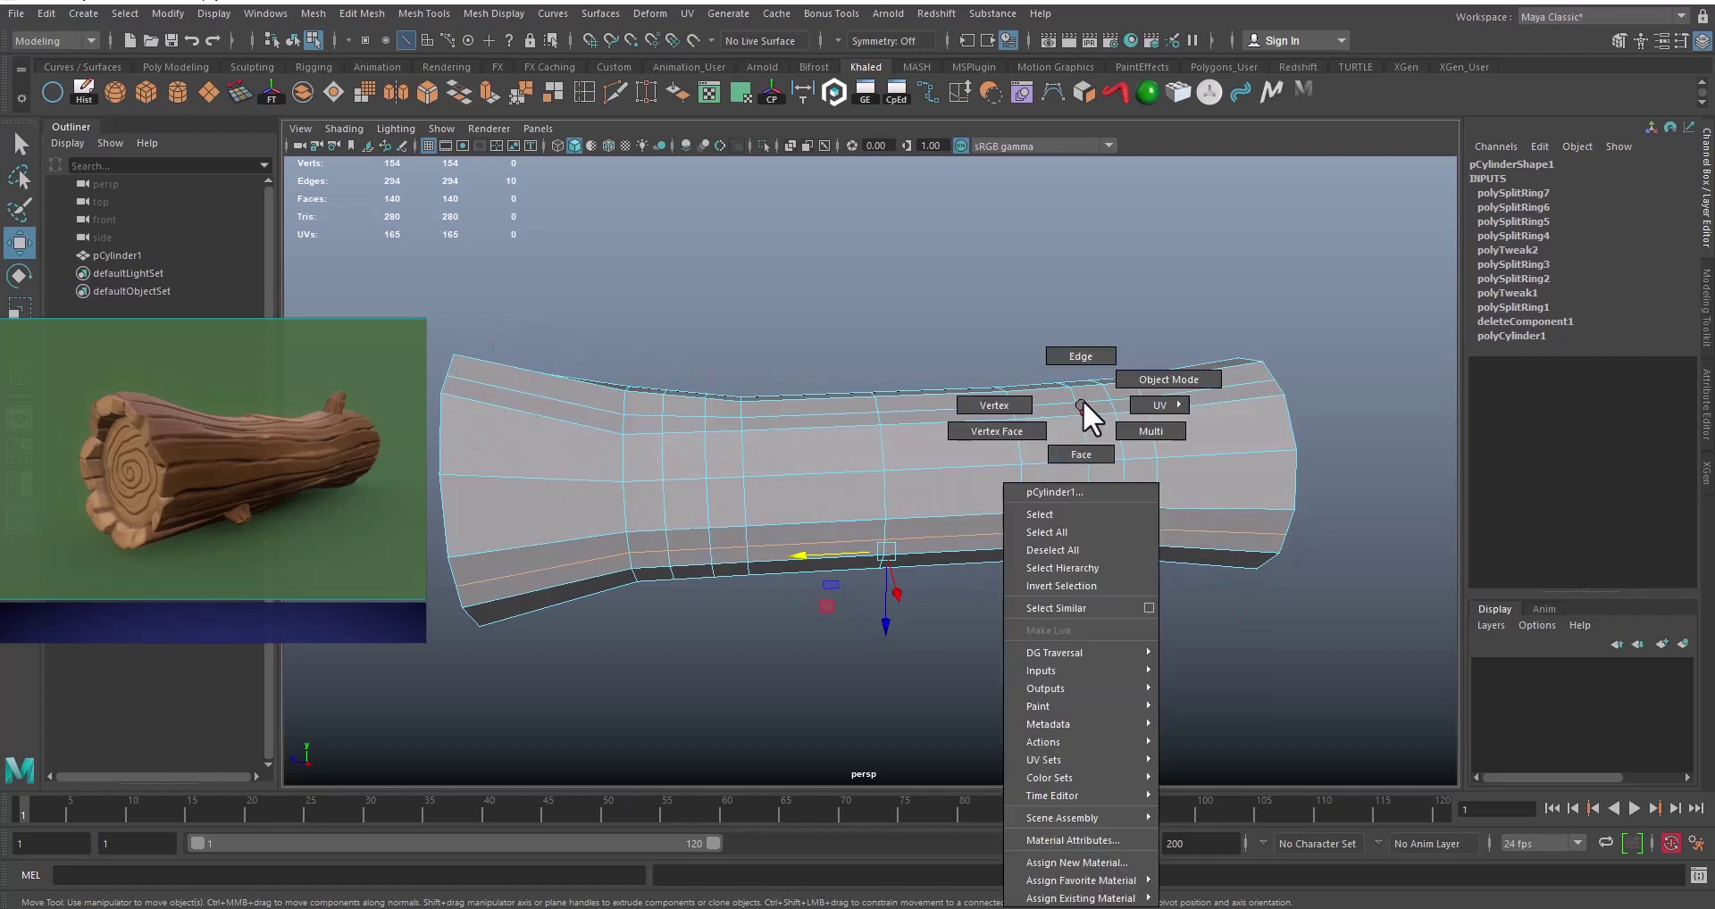
right_drag(1078, 406, 1075, 448)
alt+drag(1134, 468, 1108, 505)
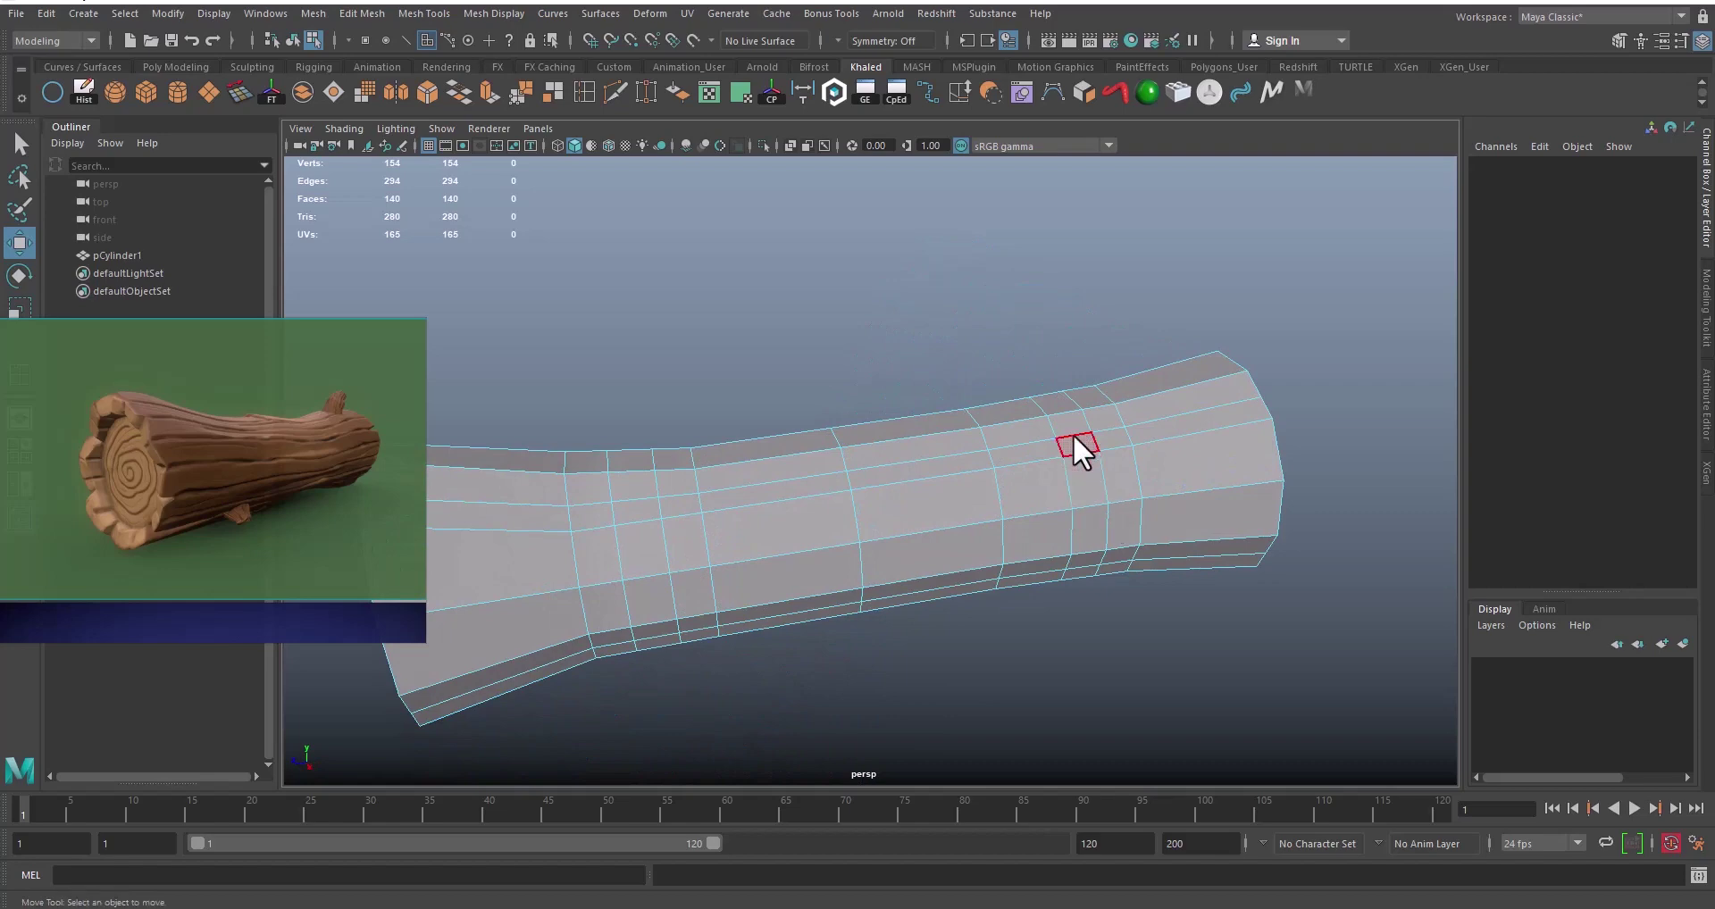
alt+middle_drag(1074, 440, 936, 516)
alt+right_drag(936, 517, 1101, 557)
alt+middle_drag(1100, 557, 1059, 515)
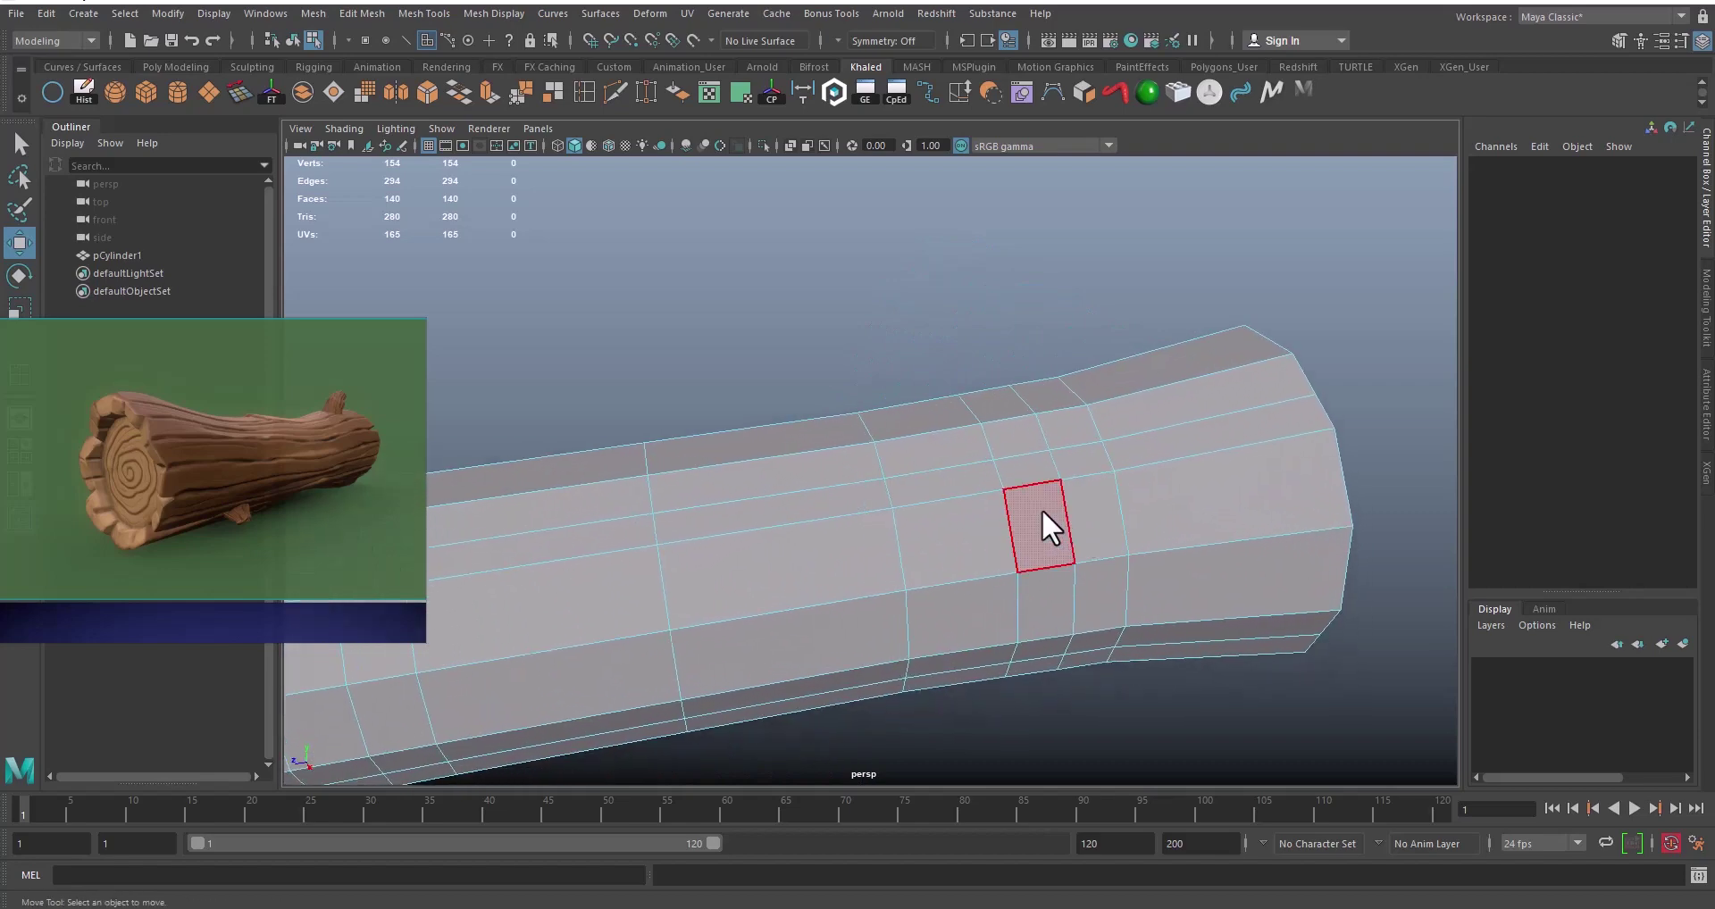
alt+drag(1042, 509, 1009, 466)
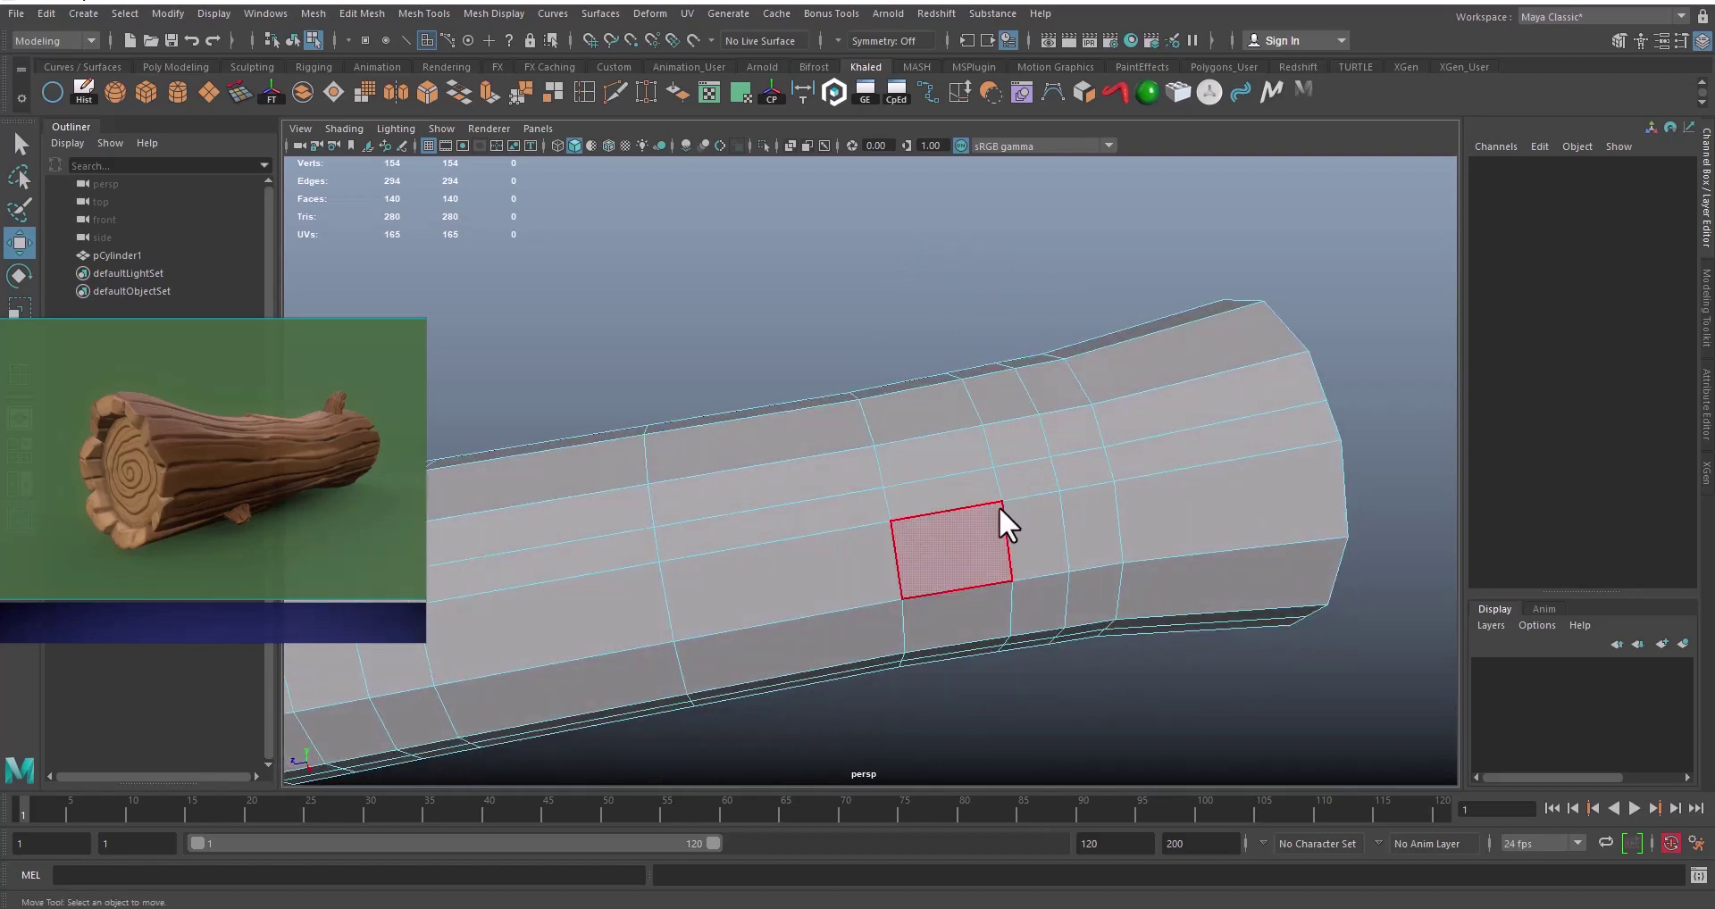
alt+middle_drag(998, 506, 1220, 383)
alt+drag(1106, 473, 1102, 432)
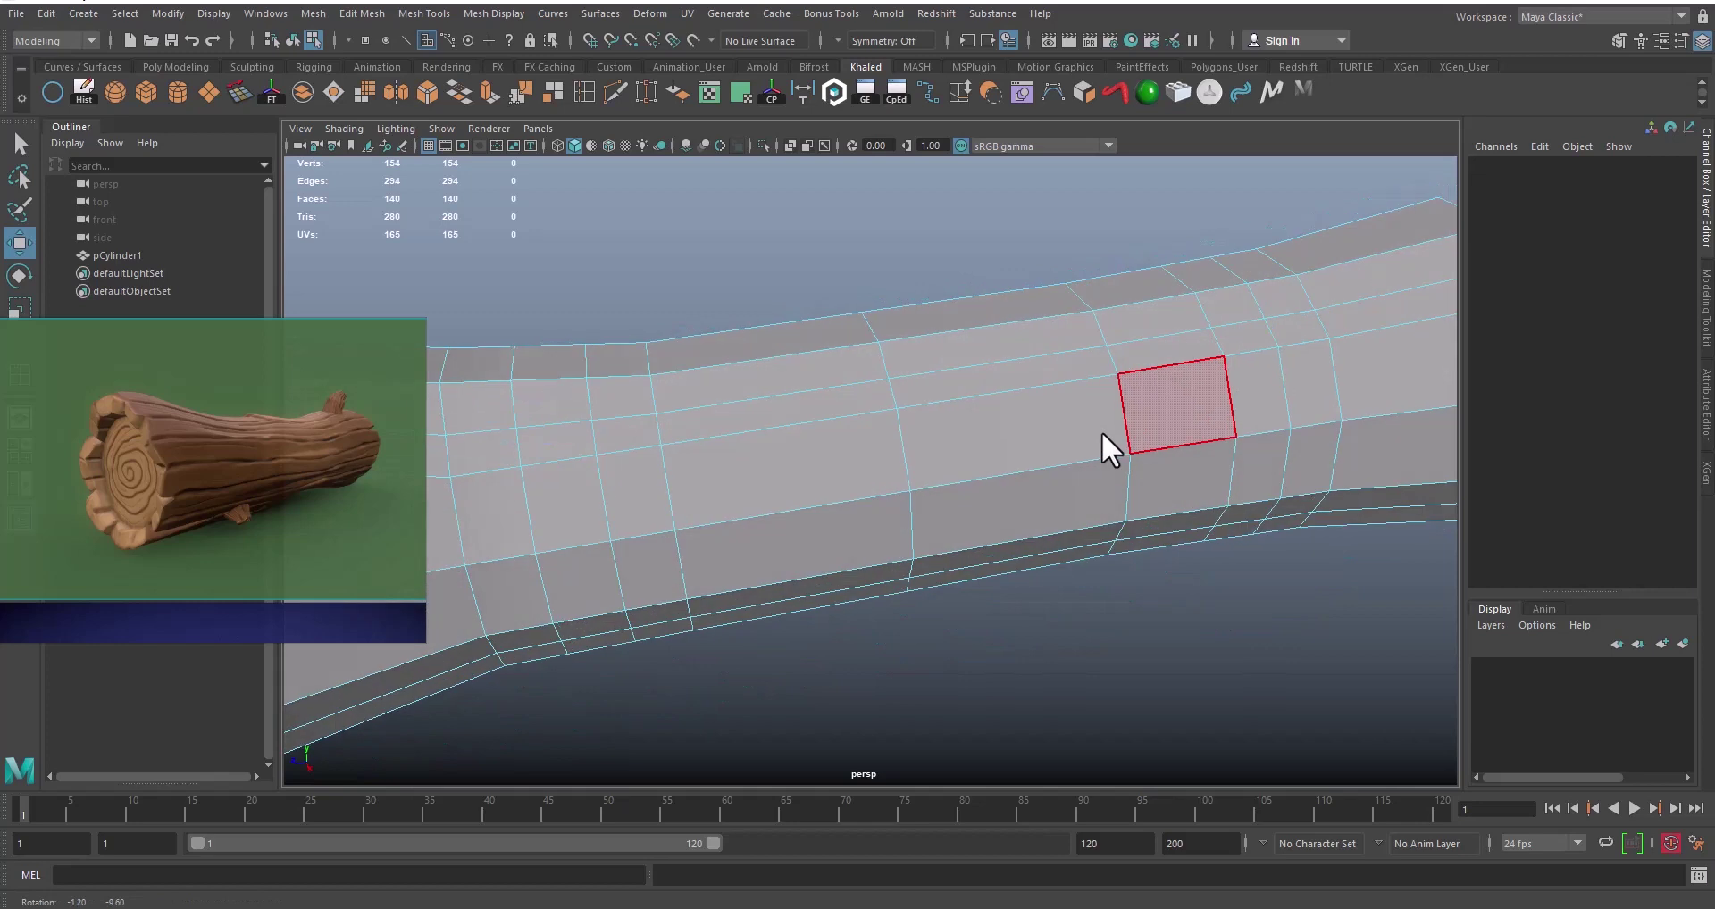
Step: Insert one more lengthwise edge loop and one more loop around the log beside the far branch location
click(583, 89)
alt+drag(1117, 291, 1043, 409)
key(w)
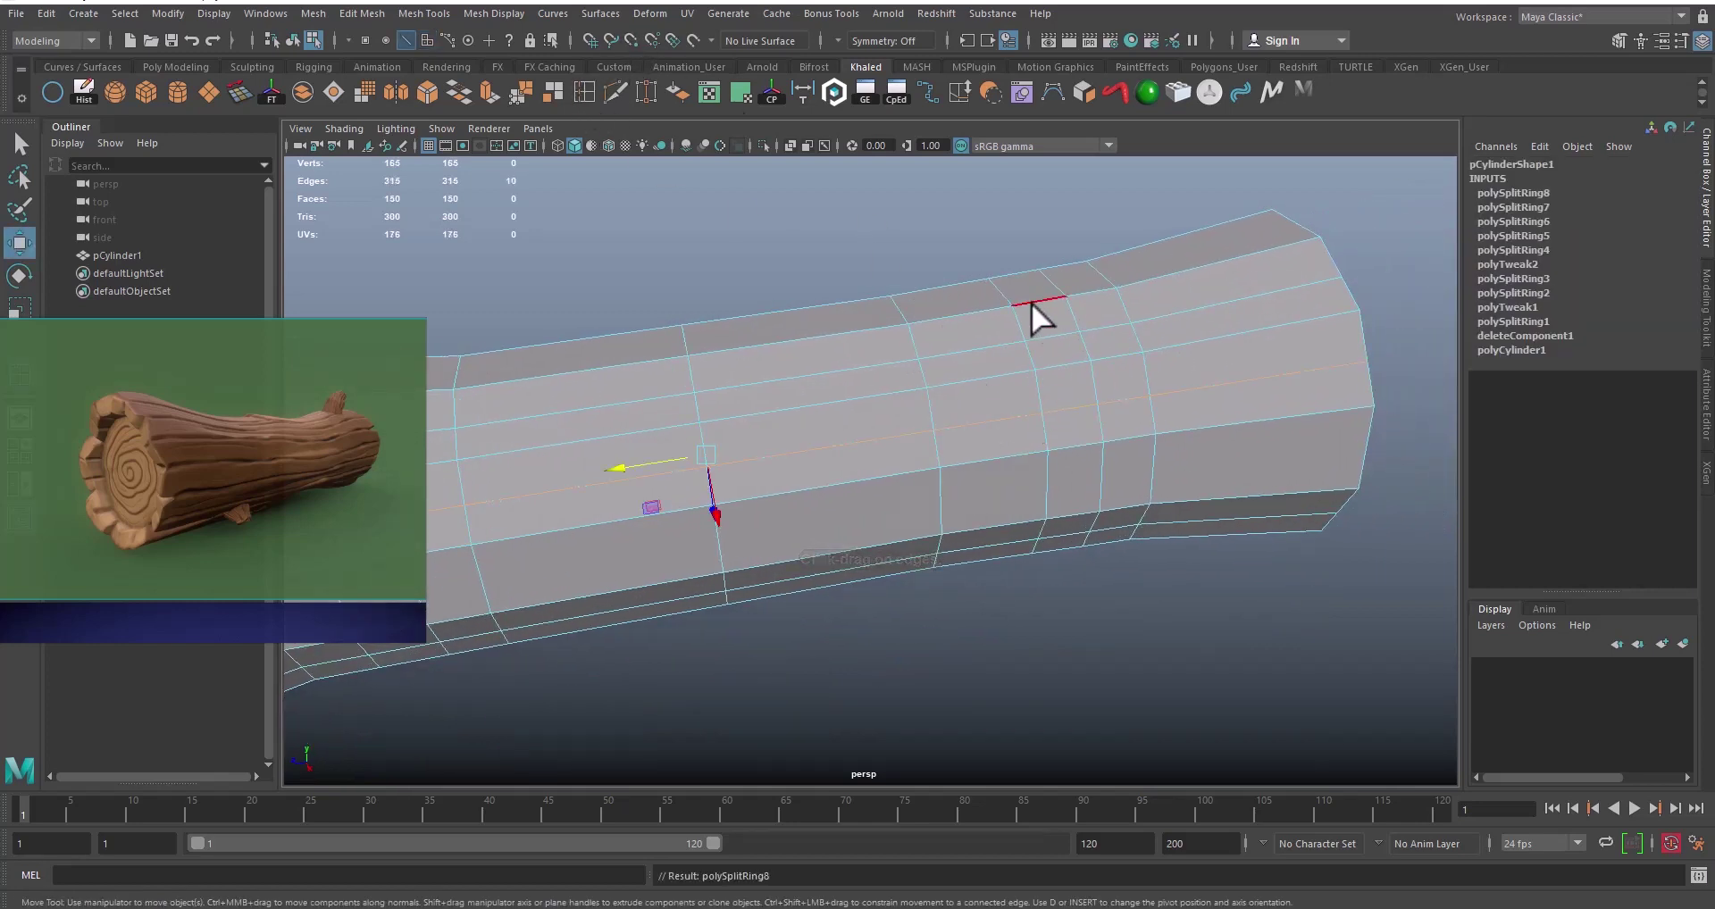
alt+drag(1079, 475, 938, 424)
click(588, 90)
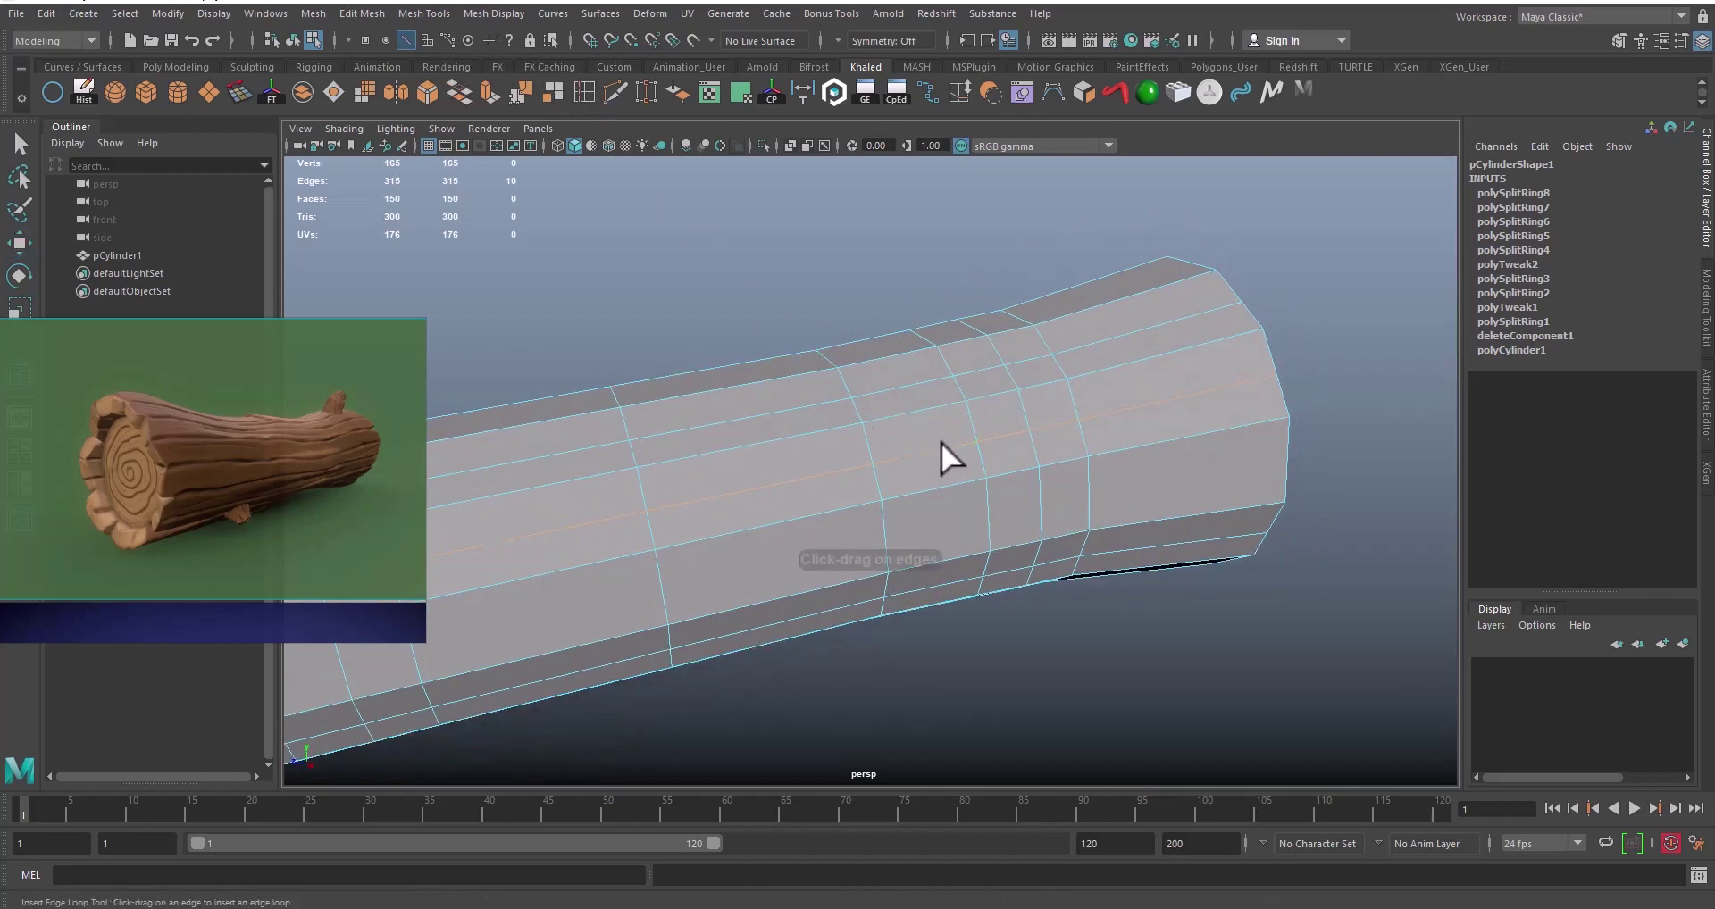
click(913, 409)
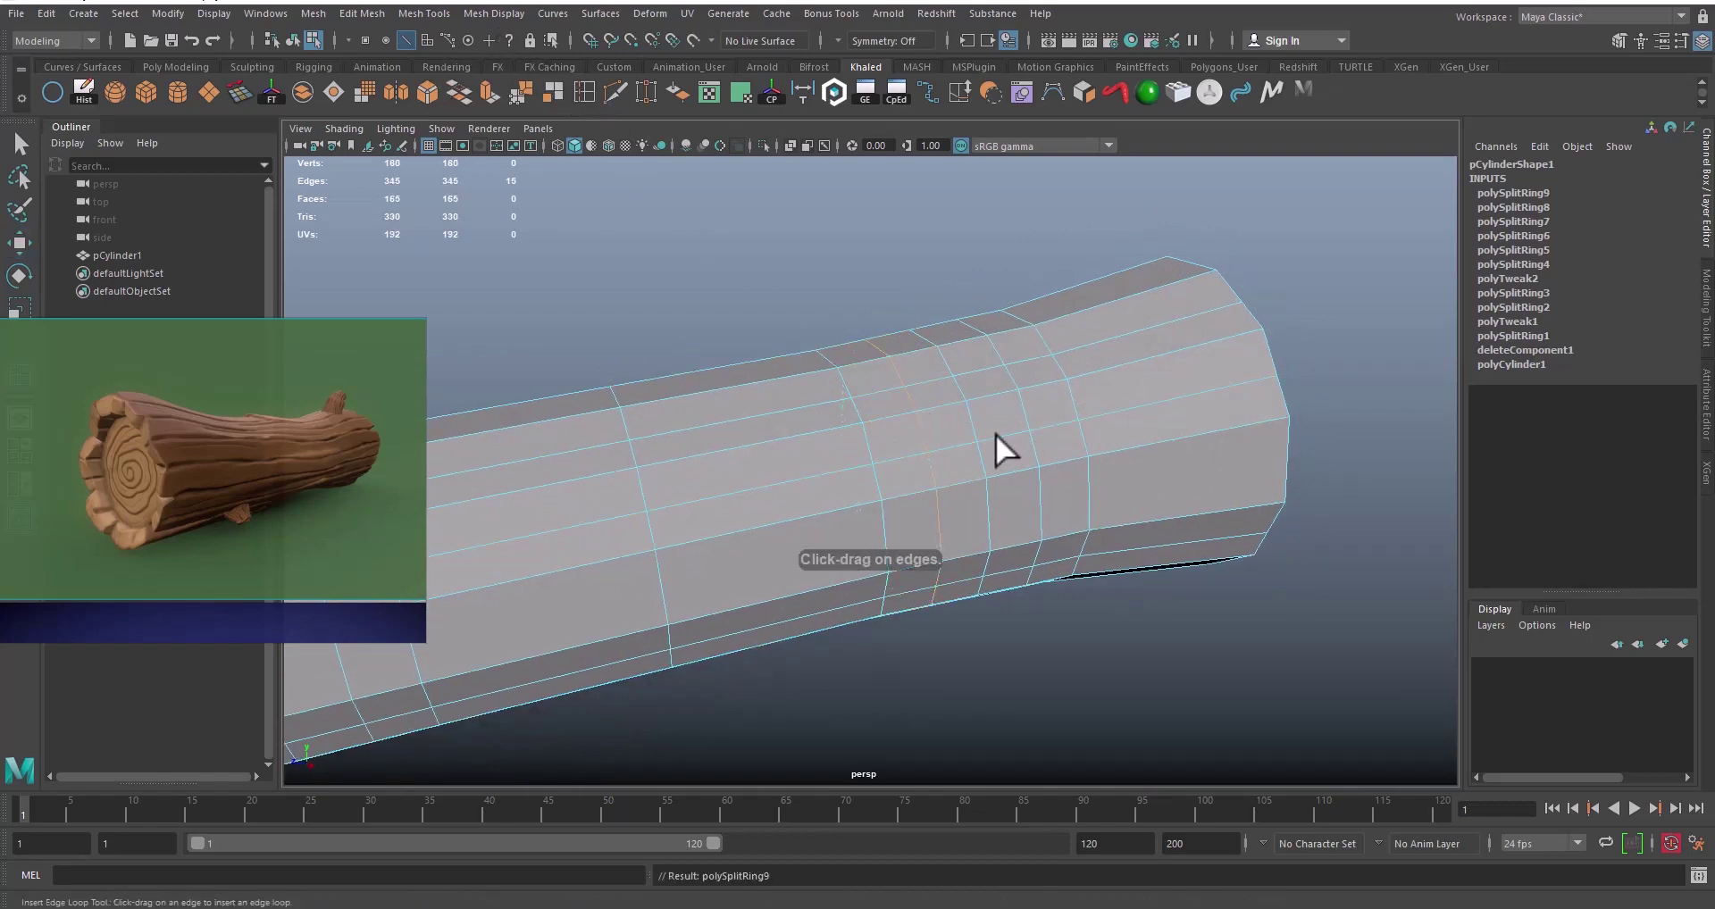
mouse_move(995, 433)
alt+mouse_down()
mouse_move(915, 443)
mouse_move(1009, 436)
mouse_move(987, 398)
mouse_move(1079, 404)
mouse_move(989, 420)
alt+mouse_up()
key(w)
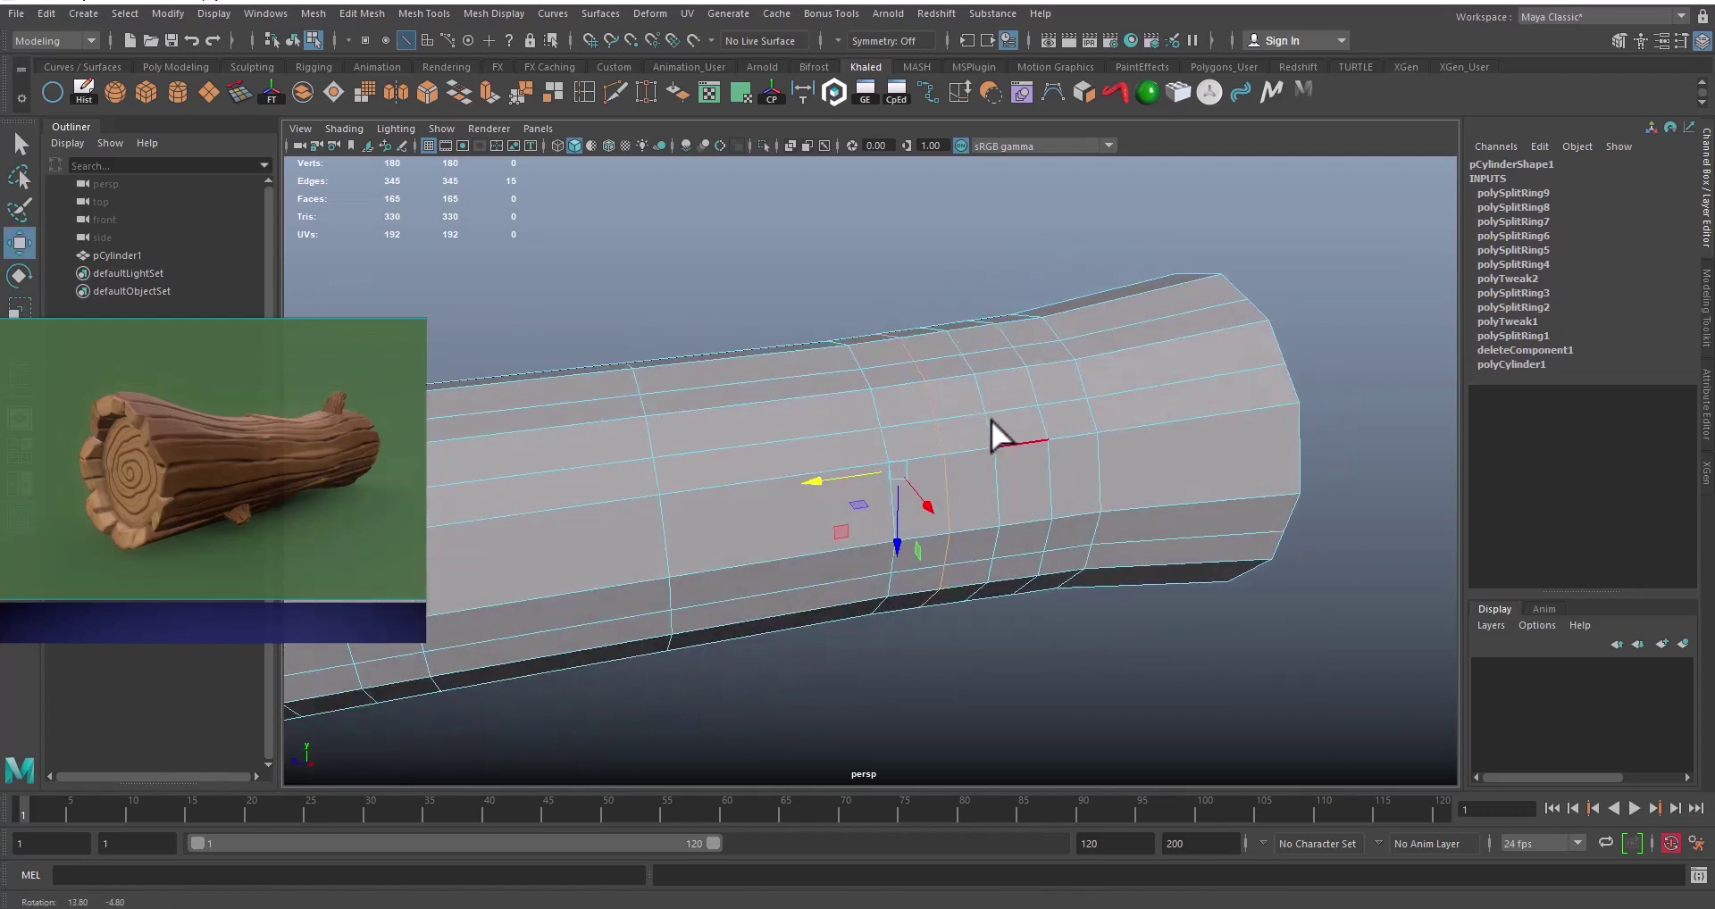
Step: Preview the log smoothed in object mode, check its overall shape, and restore the unsmoothed display
right_drag(1011, 393, 1089, 368)
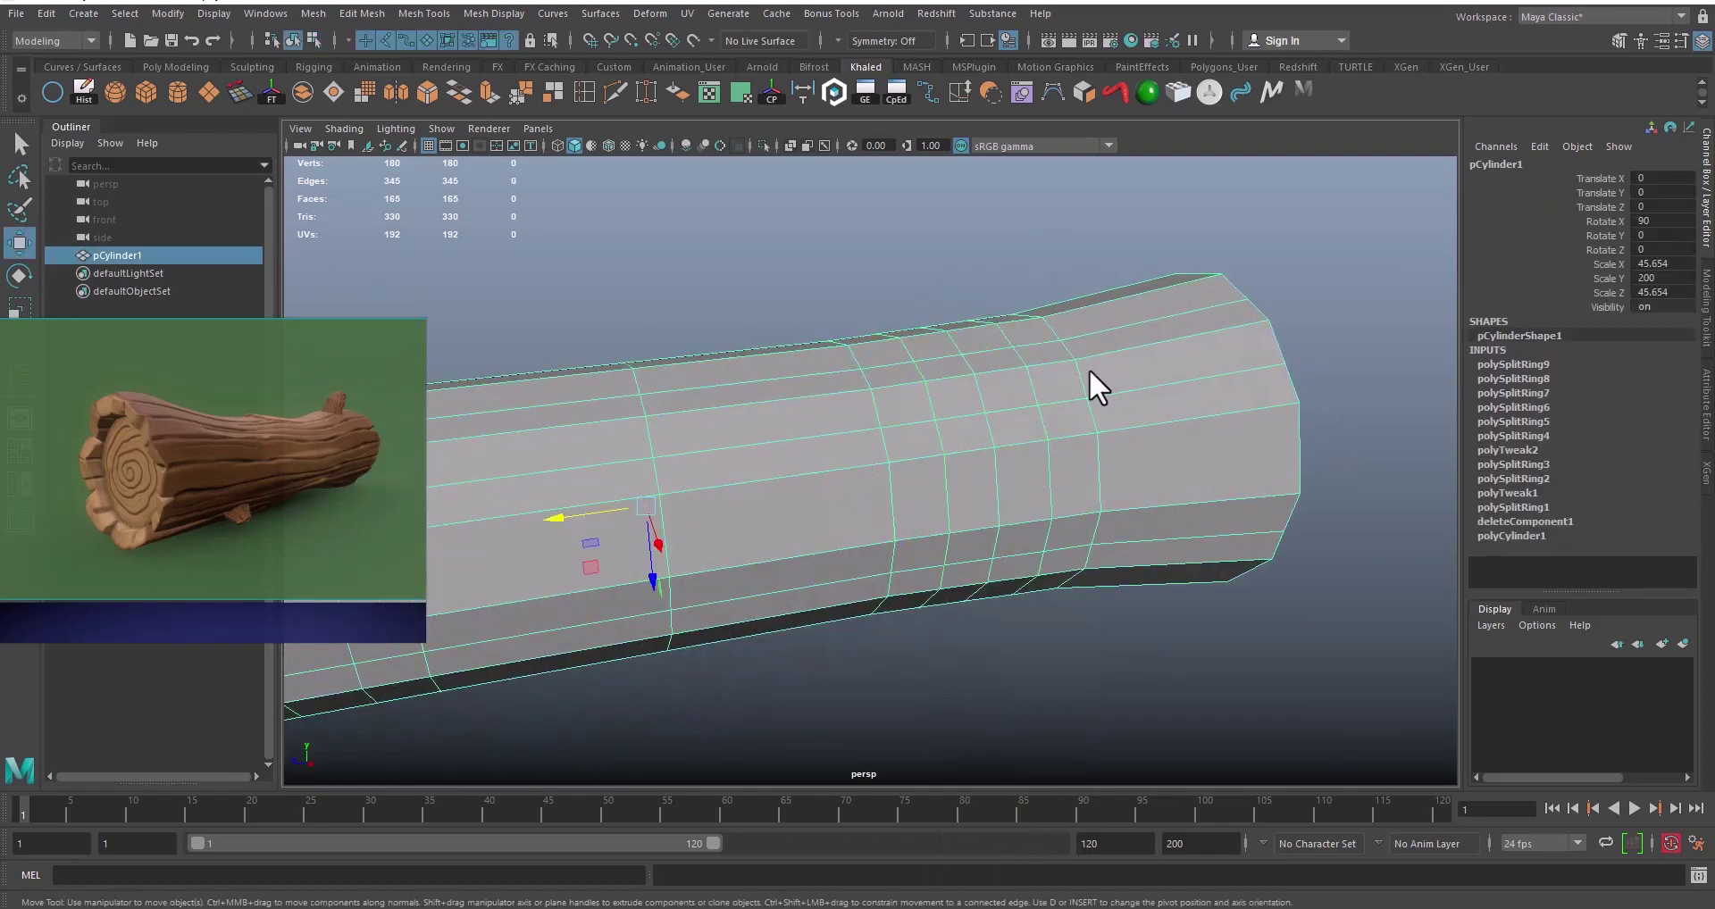
key(3)
click(1378, 281)
scroll(982, 426, down, 5)
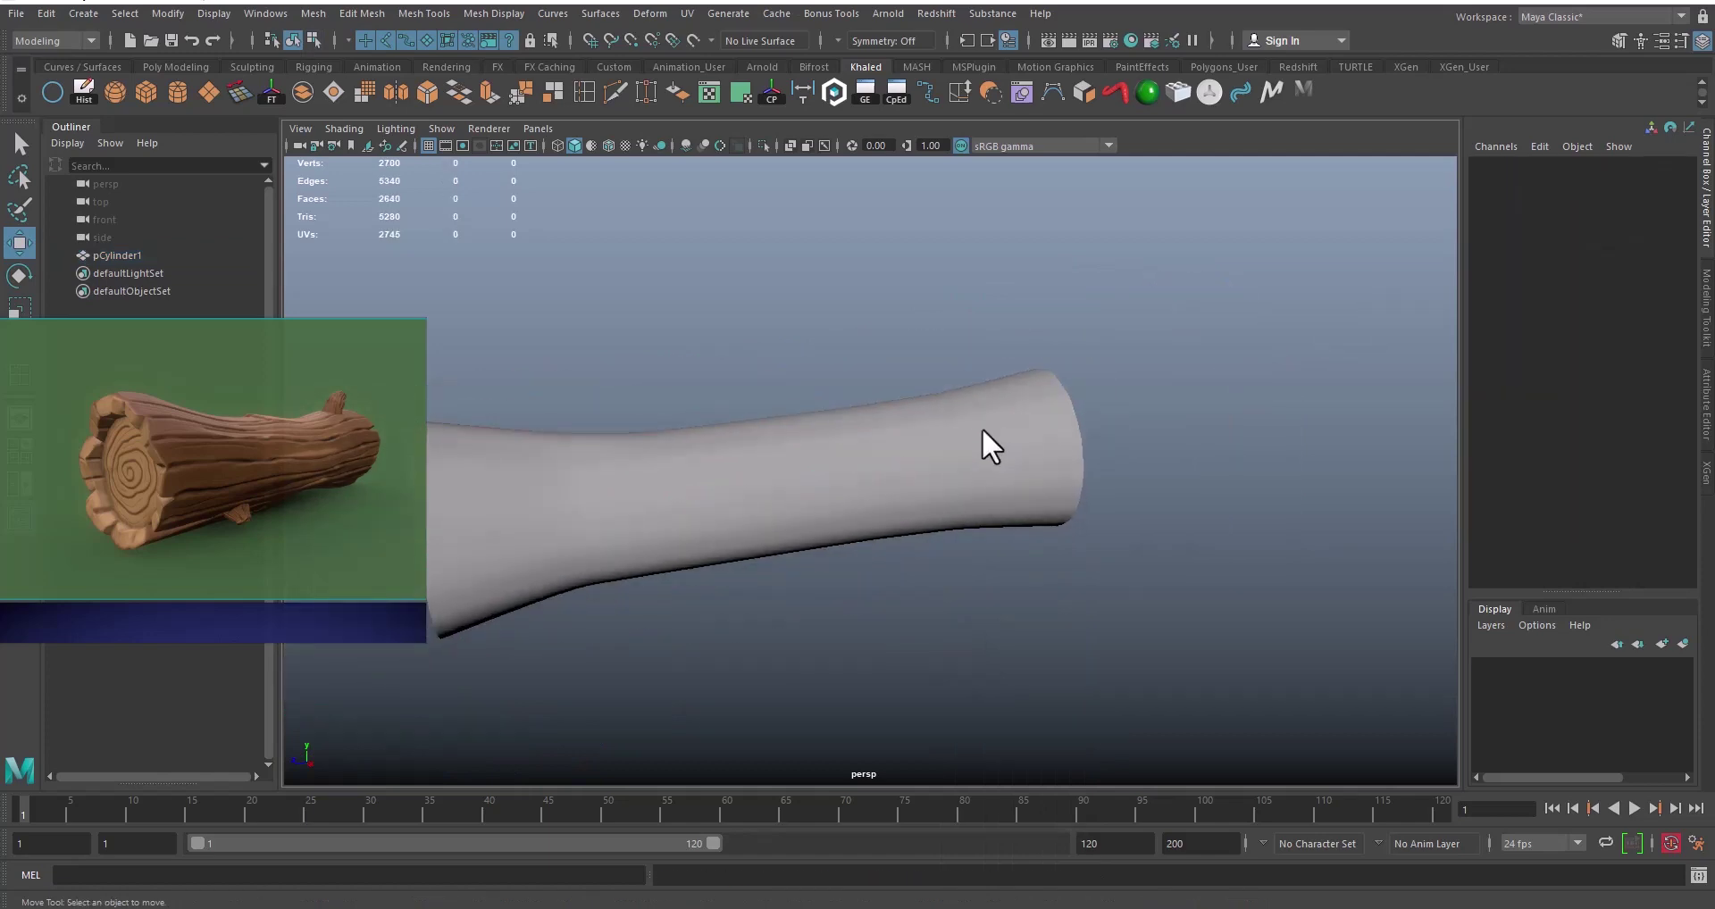
alt+middle_drag(983, 427, 1115, 398)
alt+drag(1063, 408, 1027, 413)
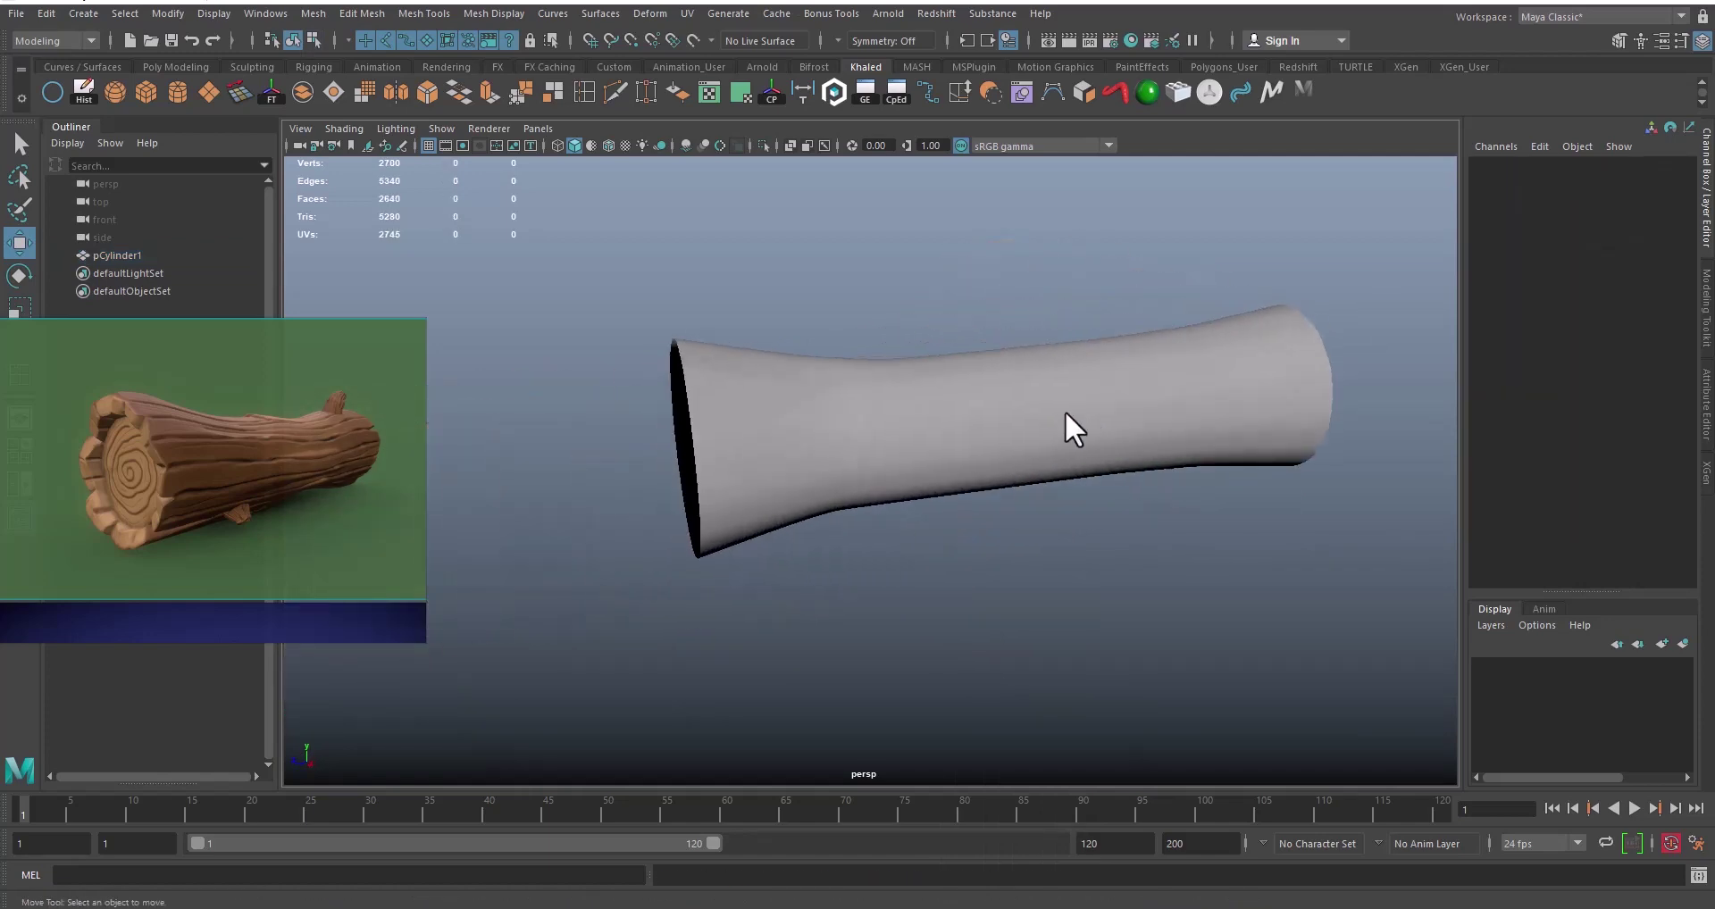
alt+middle_drag(1066, 411, 763, 416)
scroll(763, 416, up, 4)
click(912, 389)
key(1)
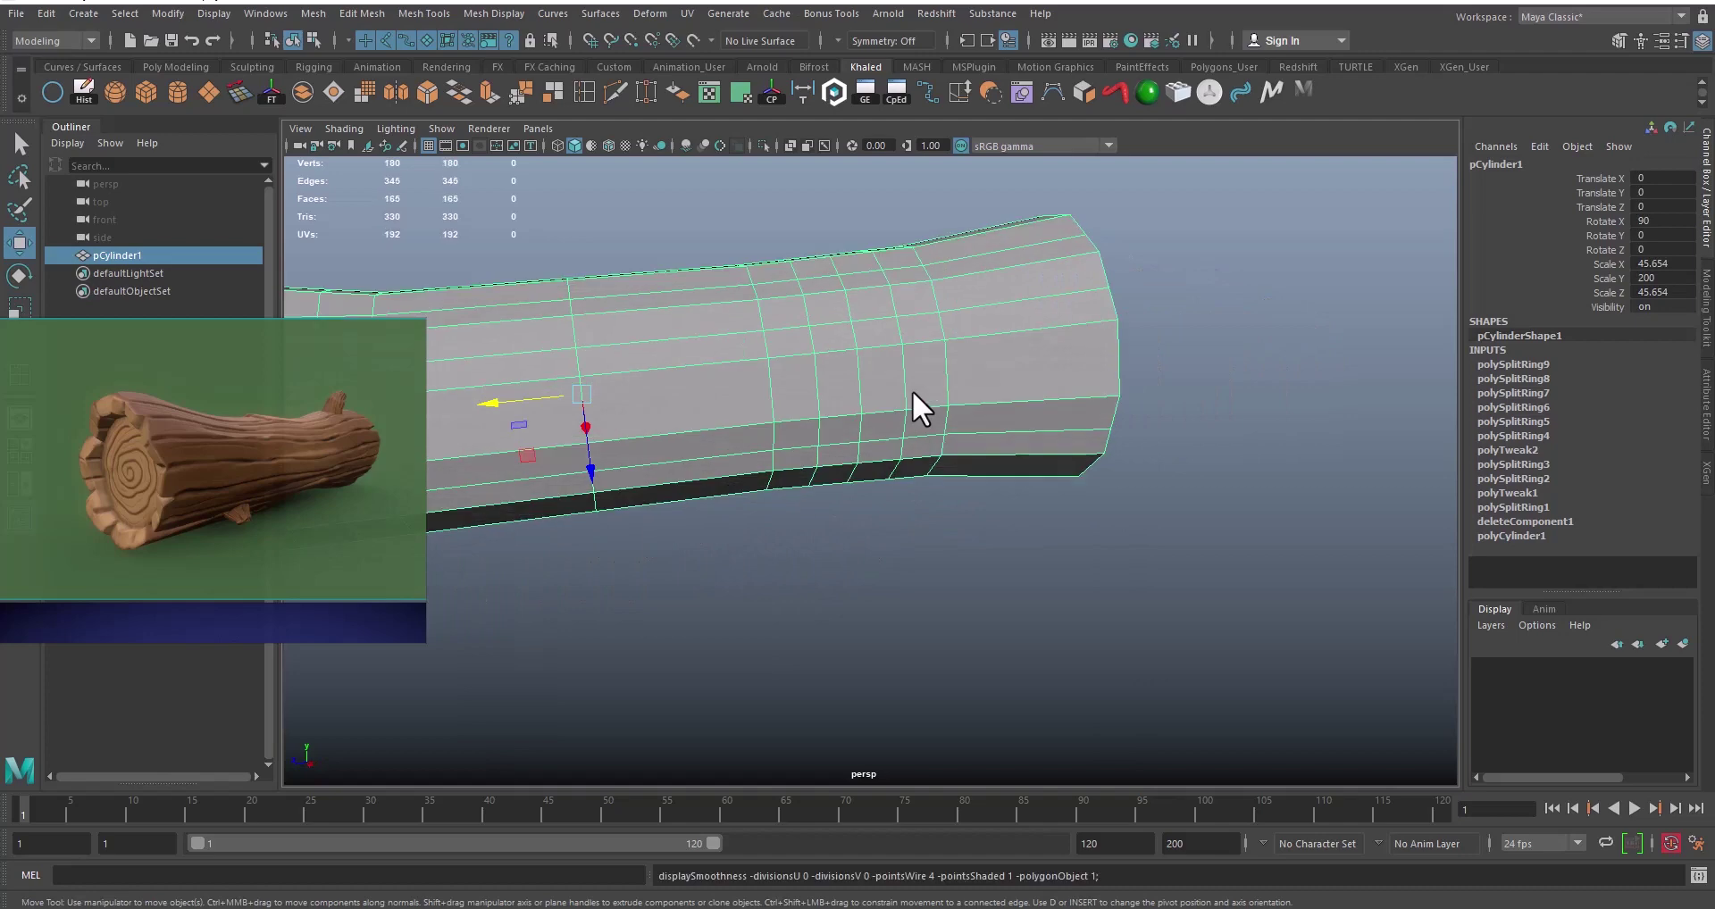
Step: Select the three-by-three block of faces at the branch location near the far flare
alt+middle_drag(913, 390, 1031, 484)
alt+drag(1032, 484, 992, 468)
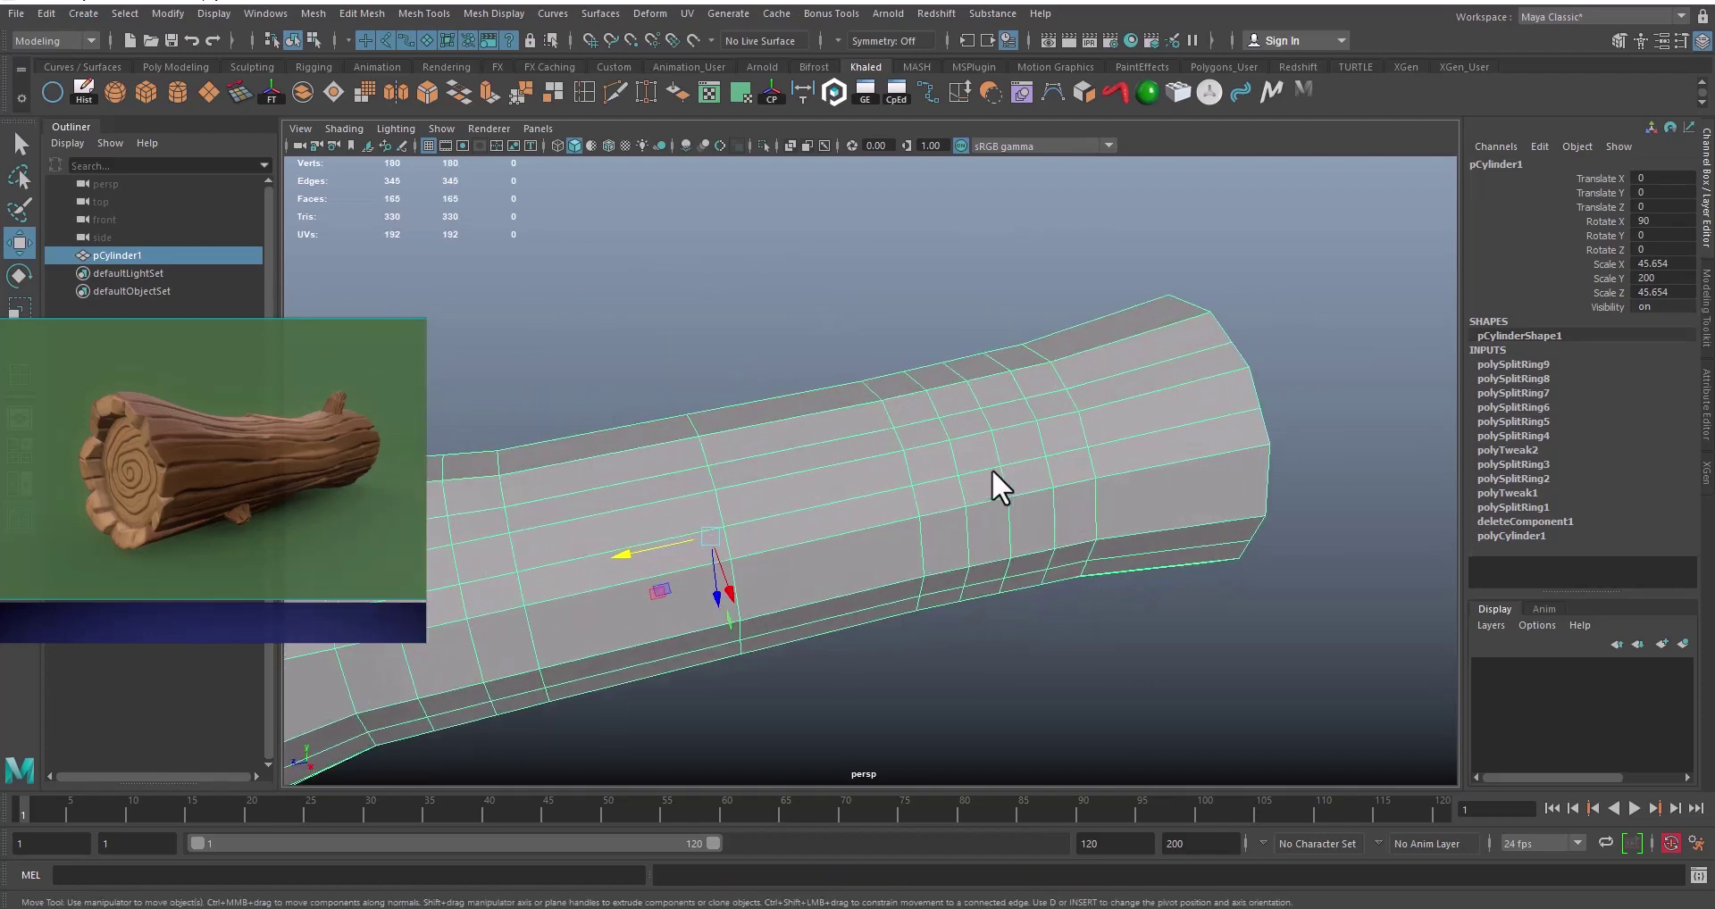
right_drag(989, 425, 993, 462)
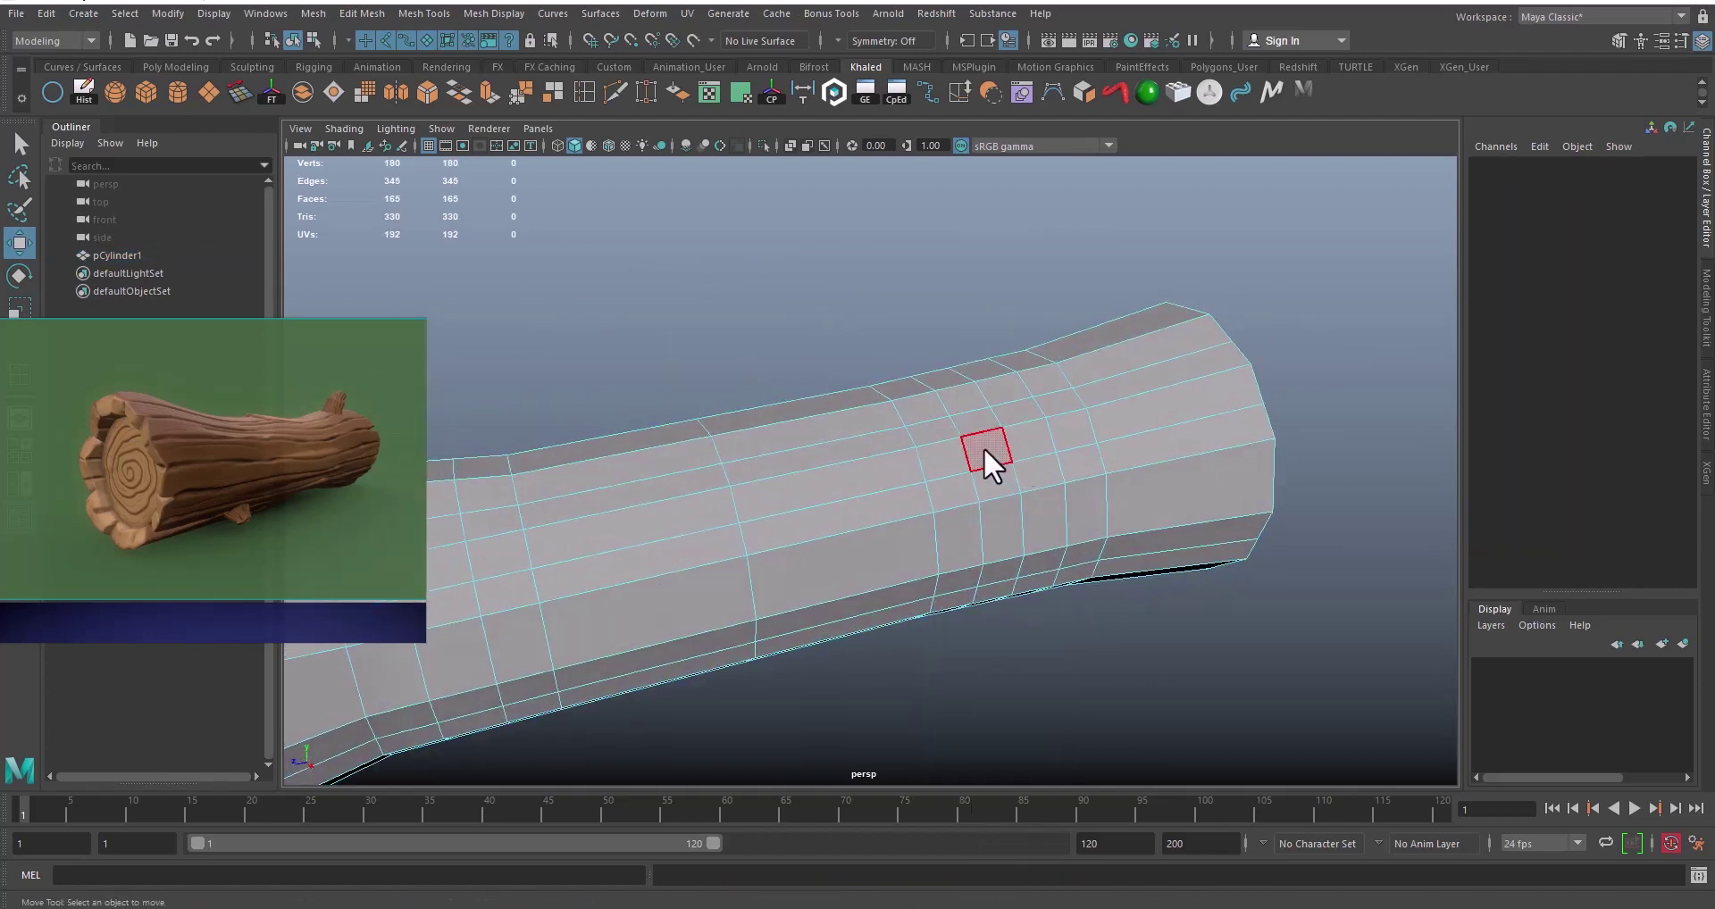
click(983, 447)
key(q)
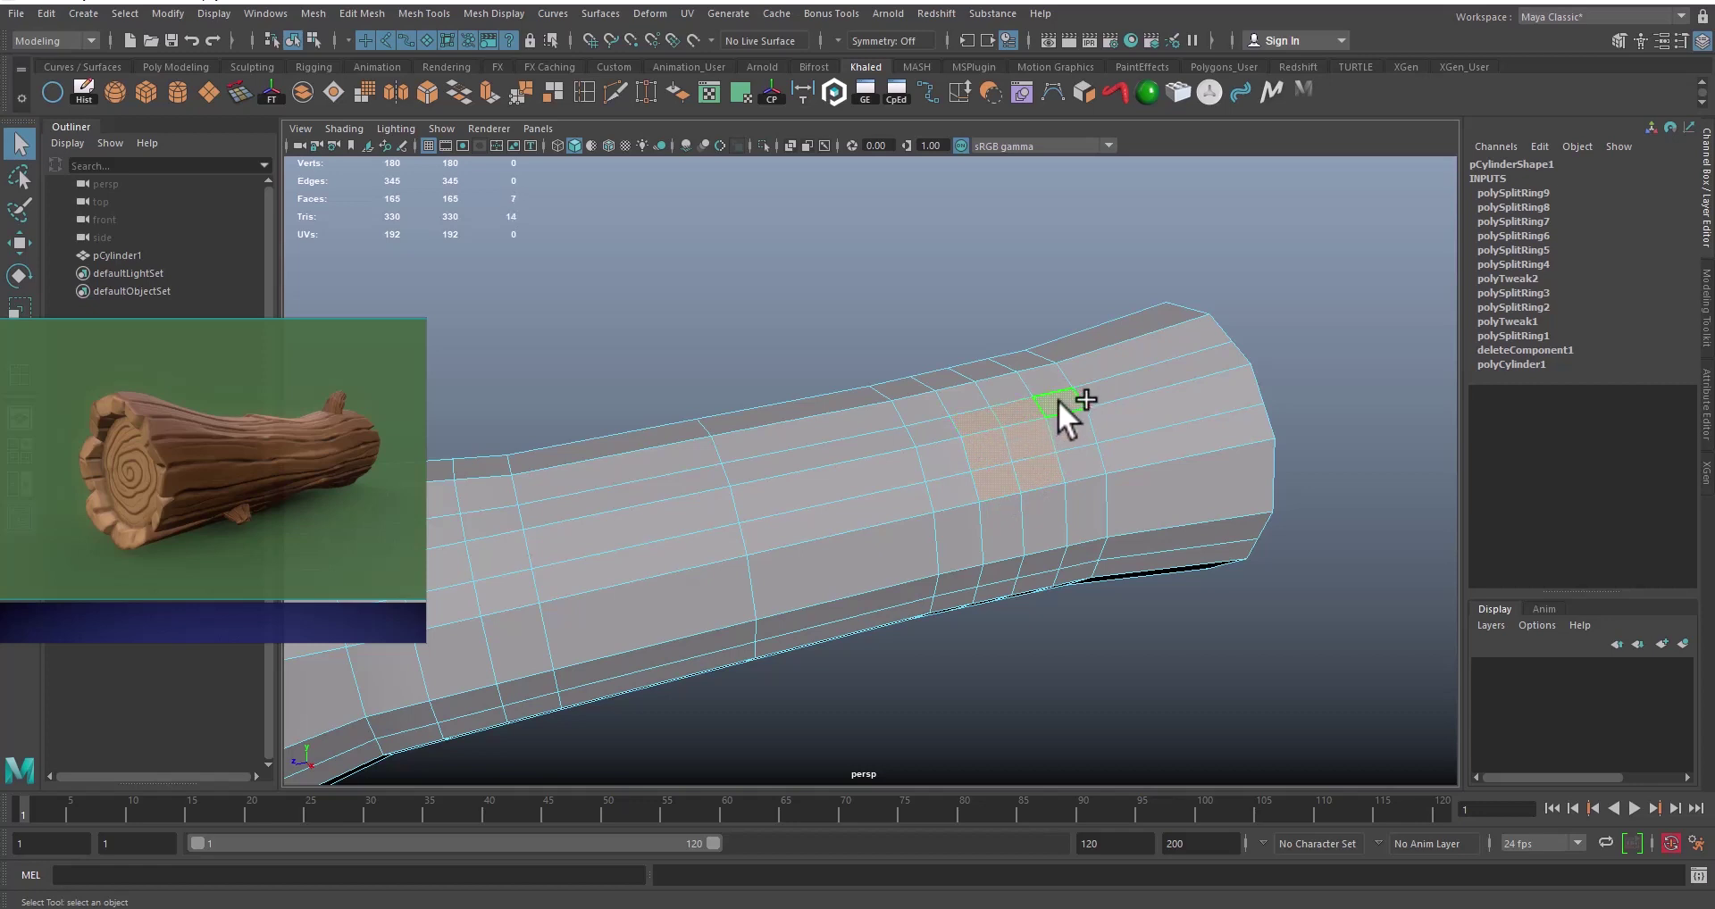
shift+click(1072, 460)
alt+drag(1079, 502, 1034, 481)
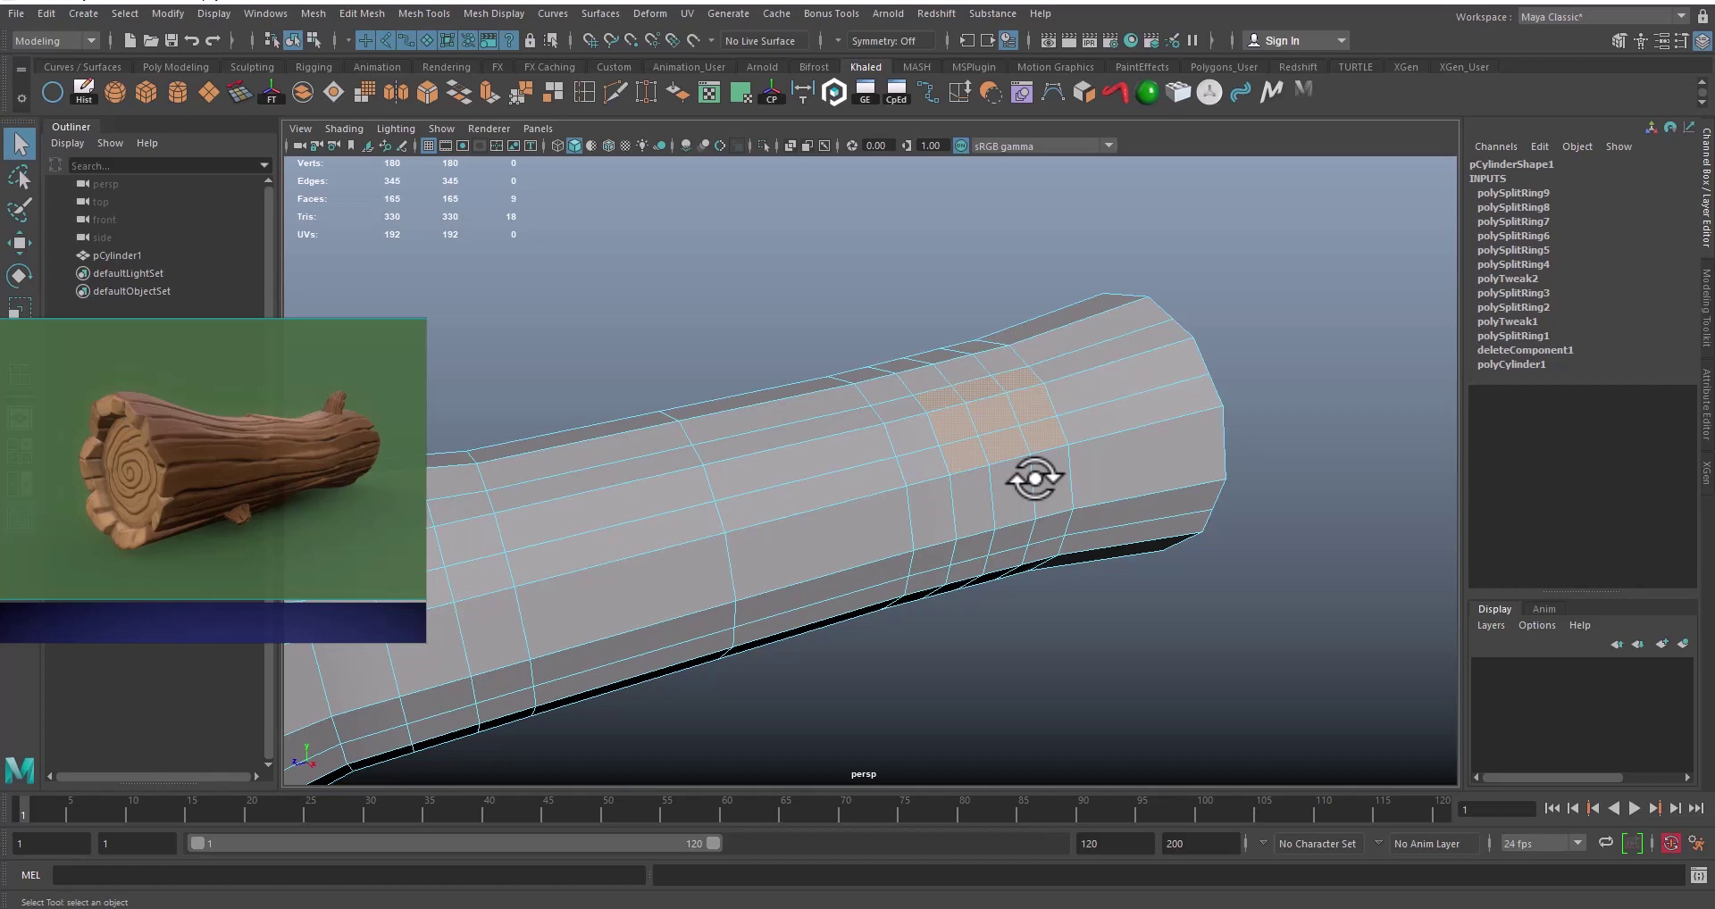
Step: Extrude the nine selected faces together and scale them uniformly inward to inset the branch base
key(ctrl+e)
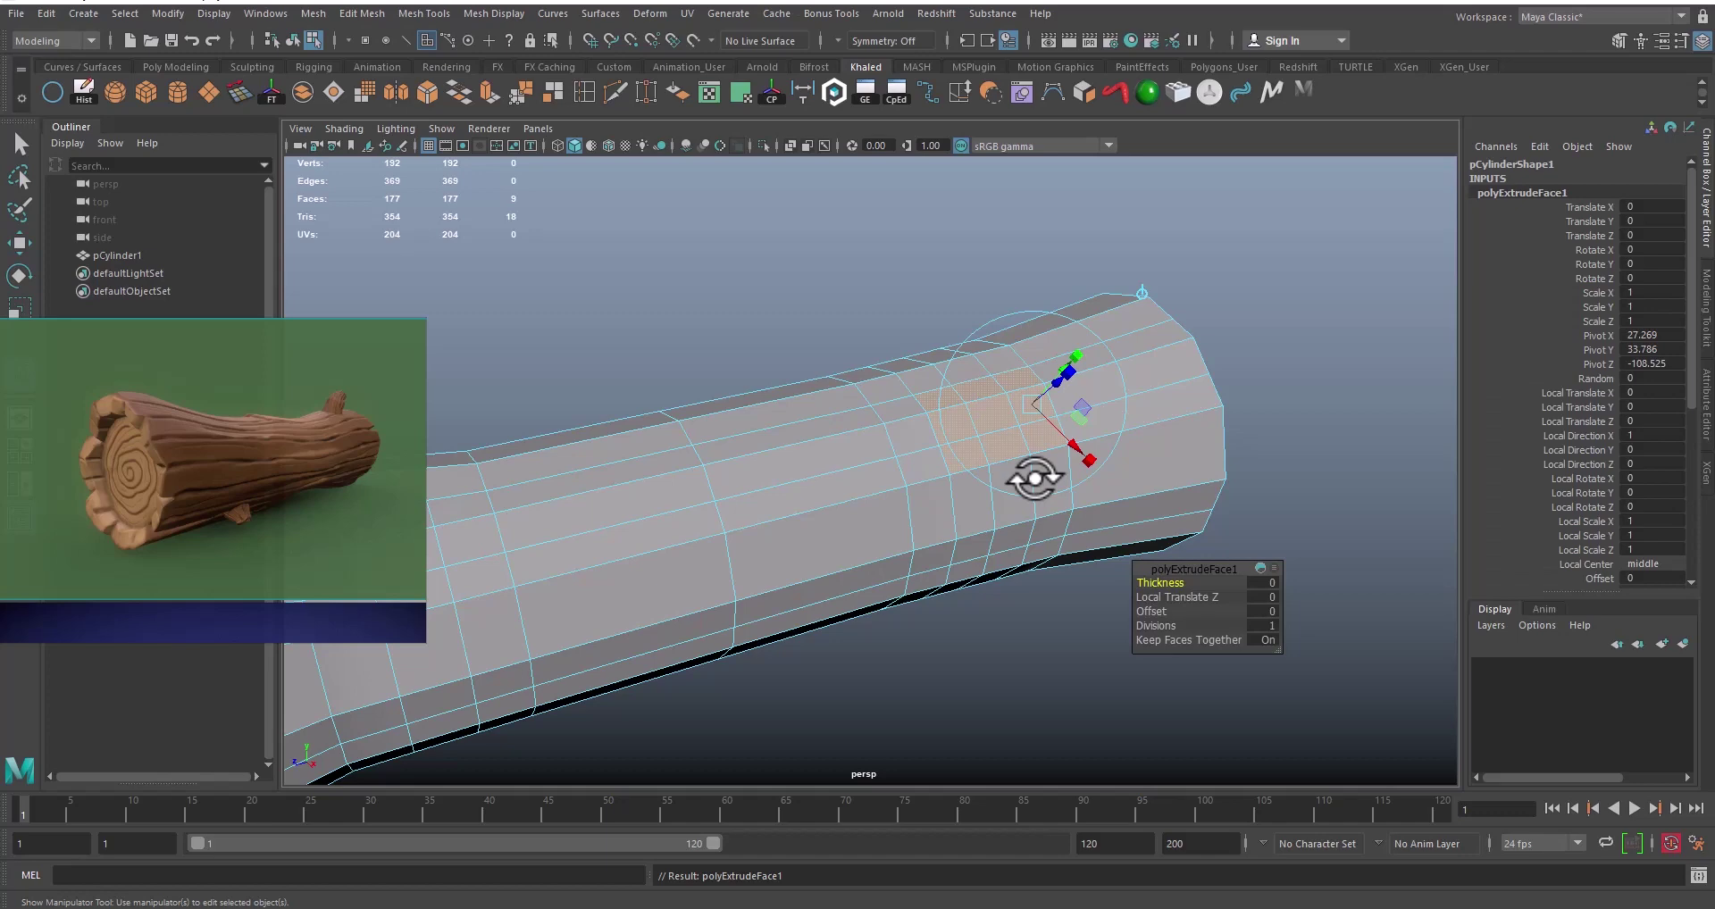
alt+right_drag(1028, 403, 1202, 455)
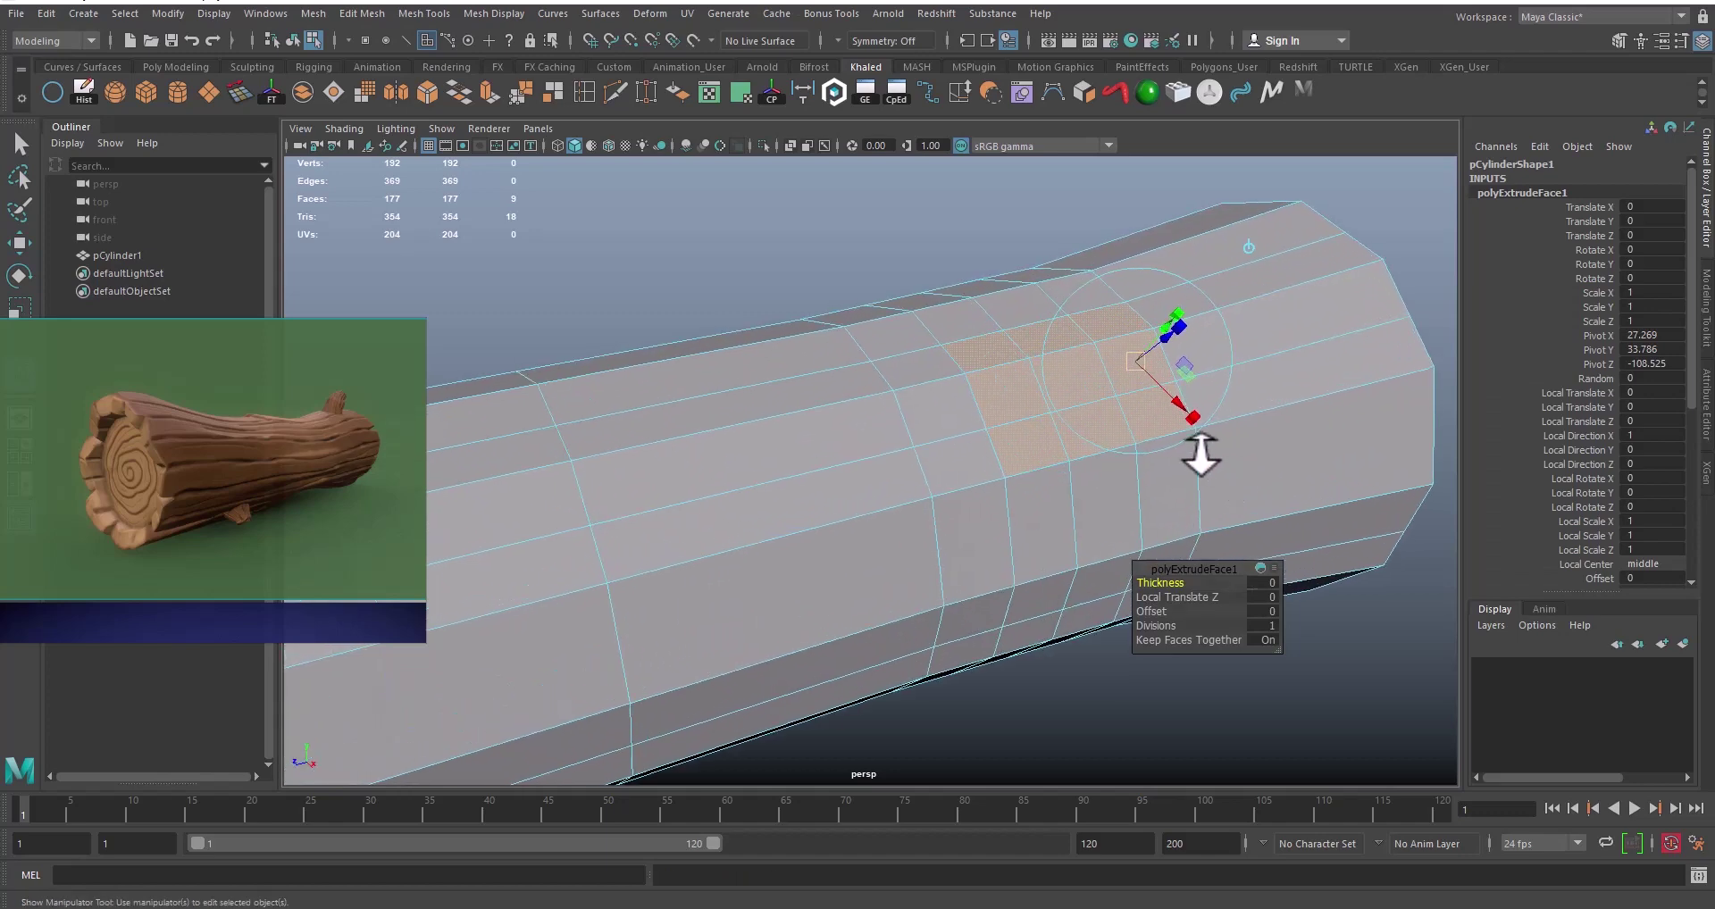
alt+middle_drag(1138, 436, 1110, 479)
alt+drag(1110, 478, 1048, 429)
alt+middle_drag(1048, 429, 866, 433)
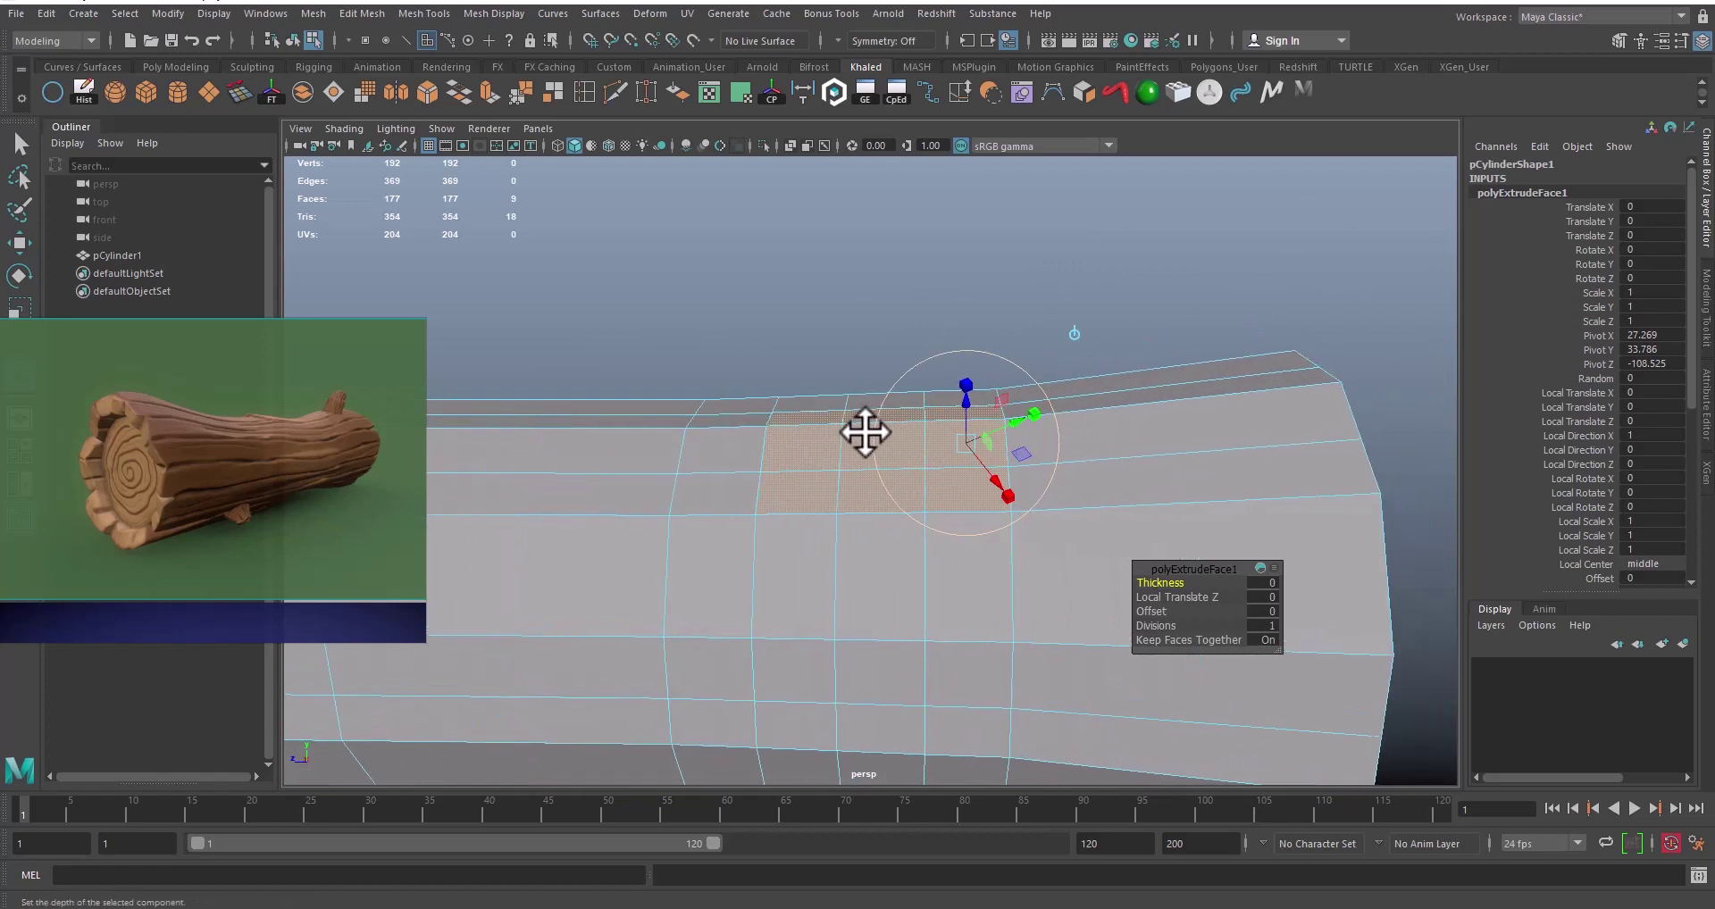
alt+right_drag(866, 432, 1125, 486)
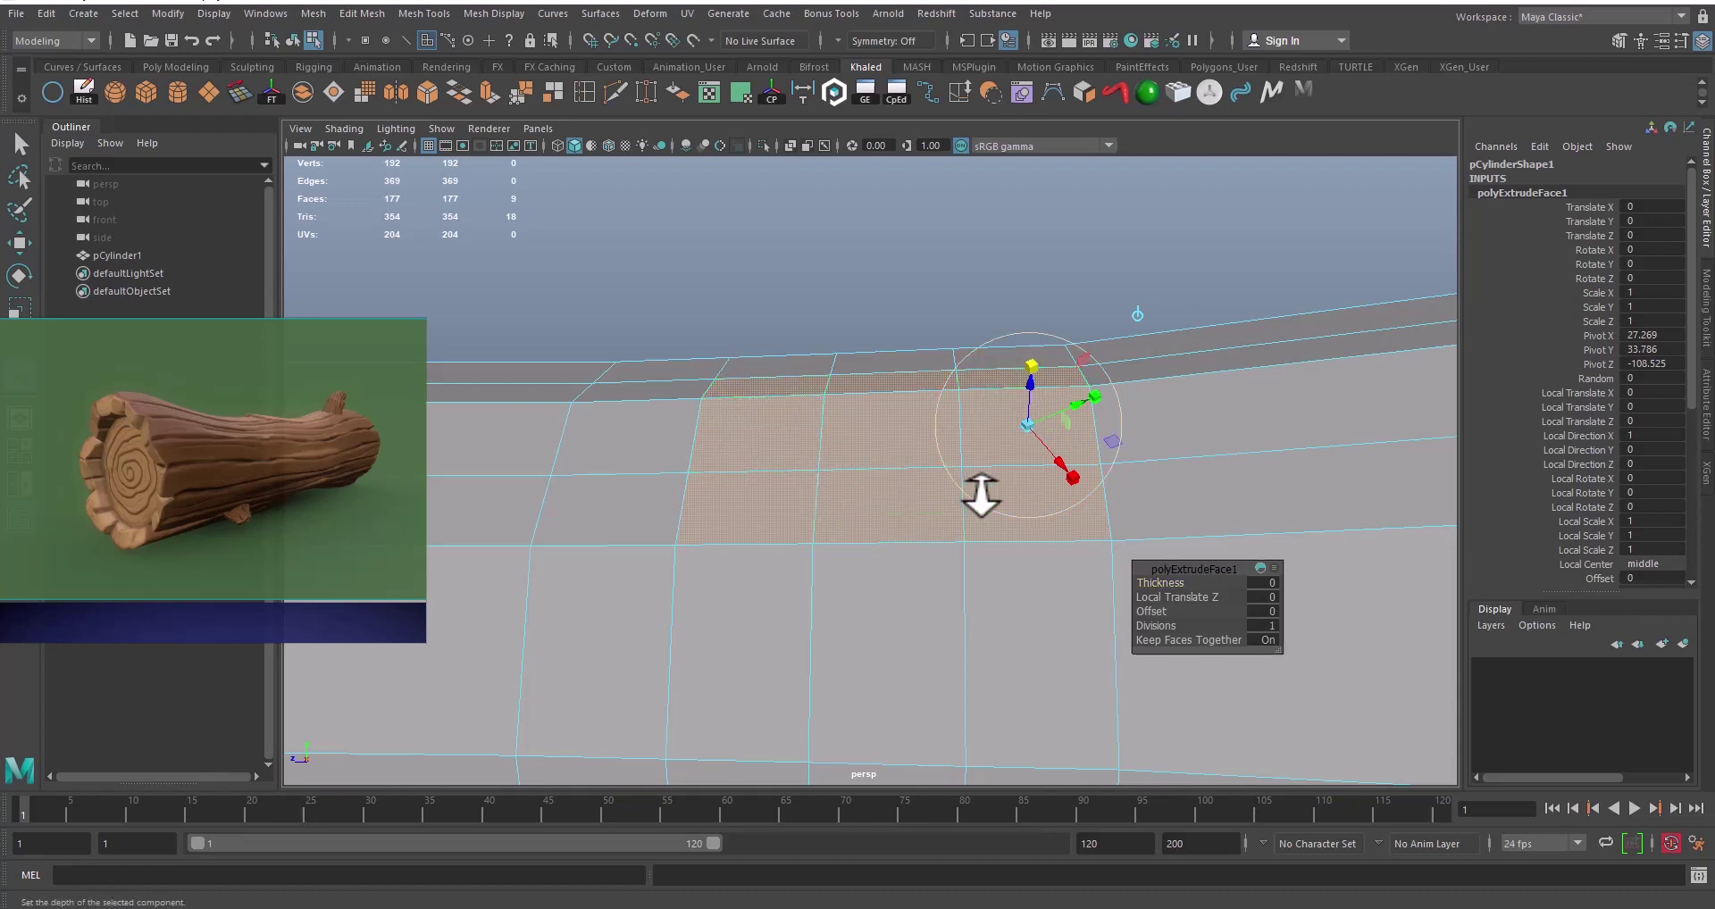
alt+drag(980, 496, 1083, 506)
scroll(991, 481, up, 1)
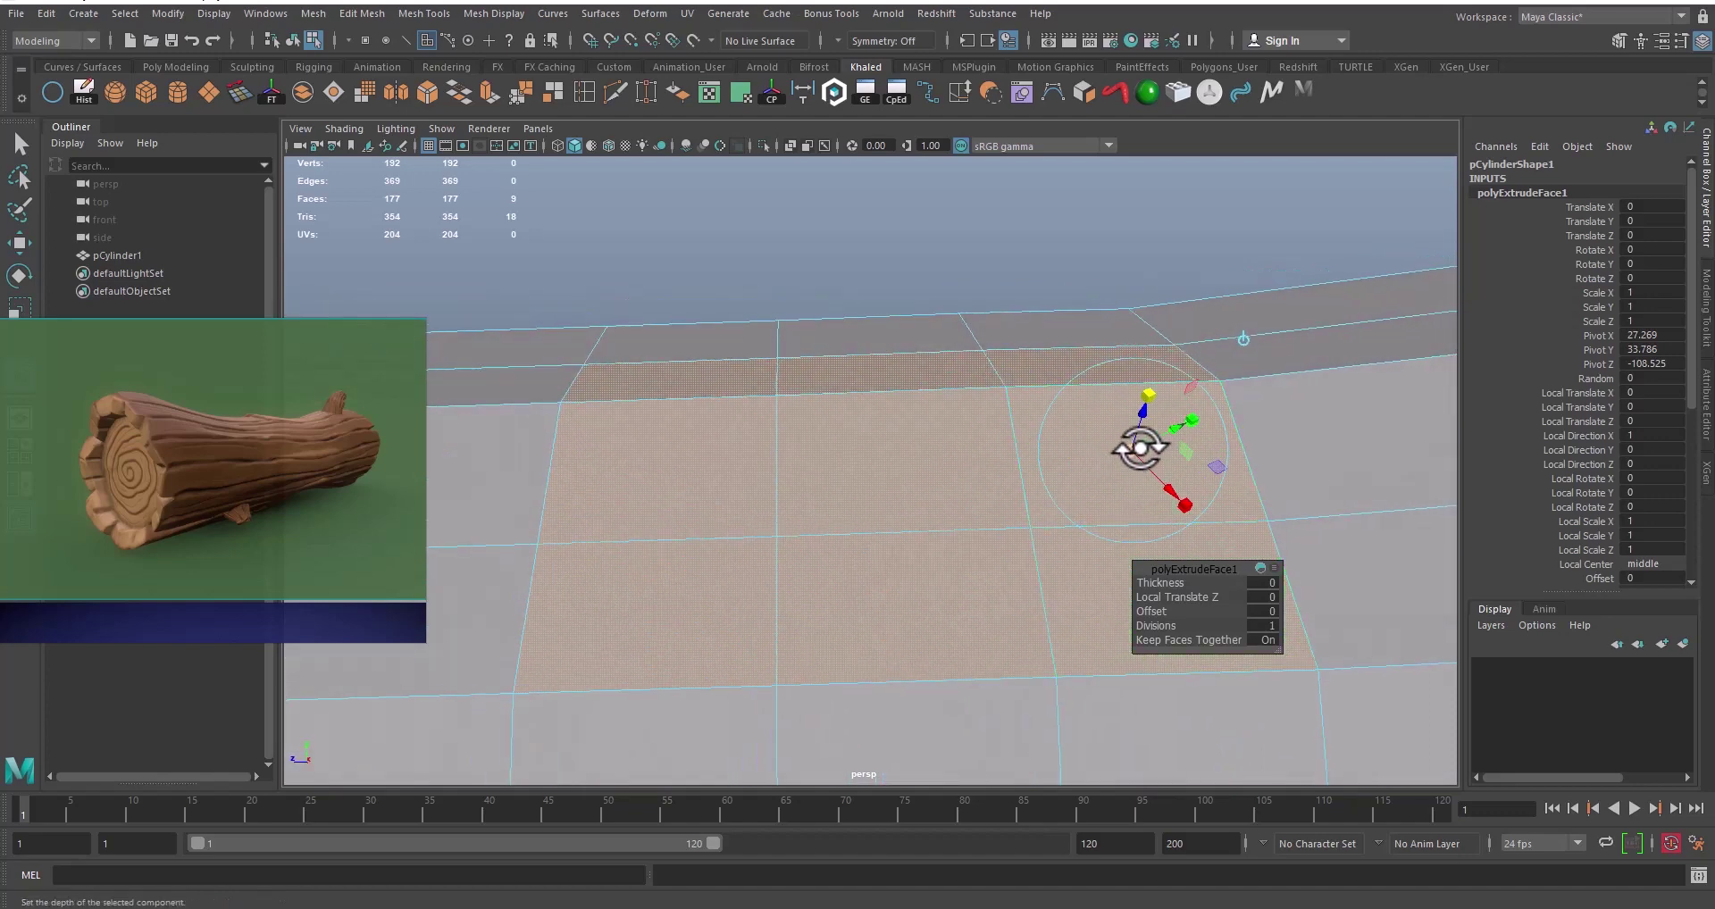
drag(1139, 446, 847, 504)
alt+drag(847, 505, 859, 508)
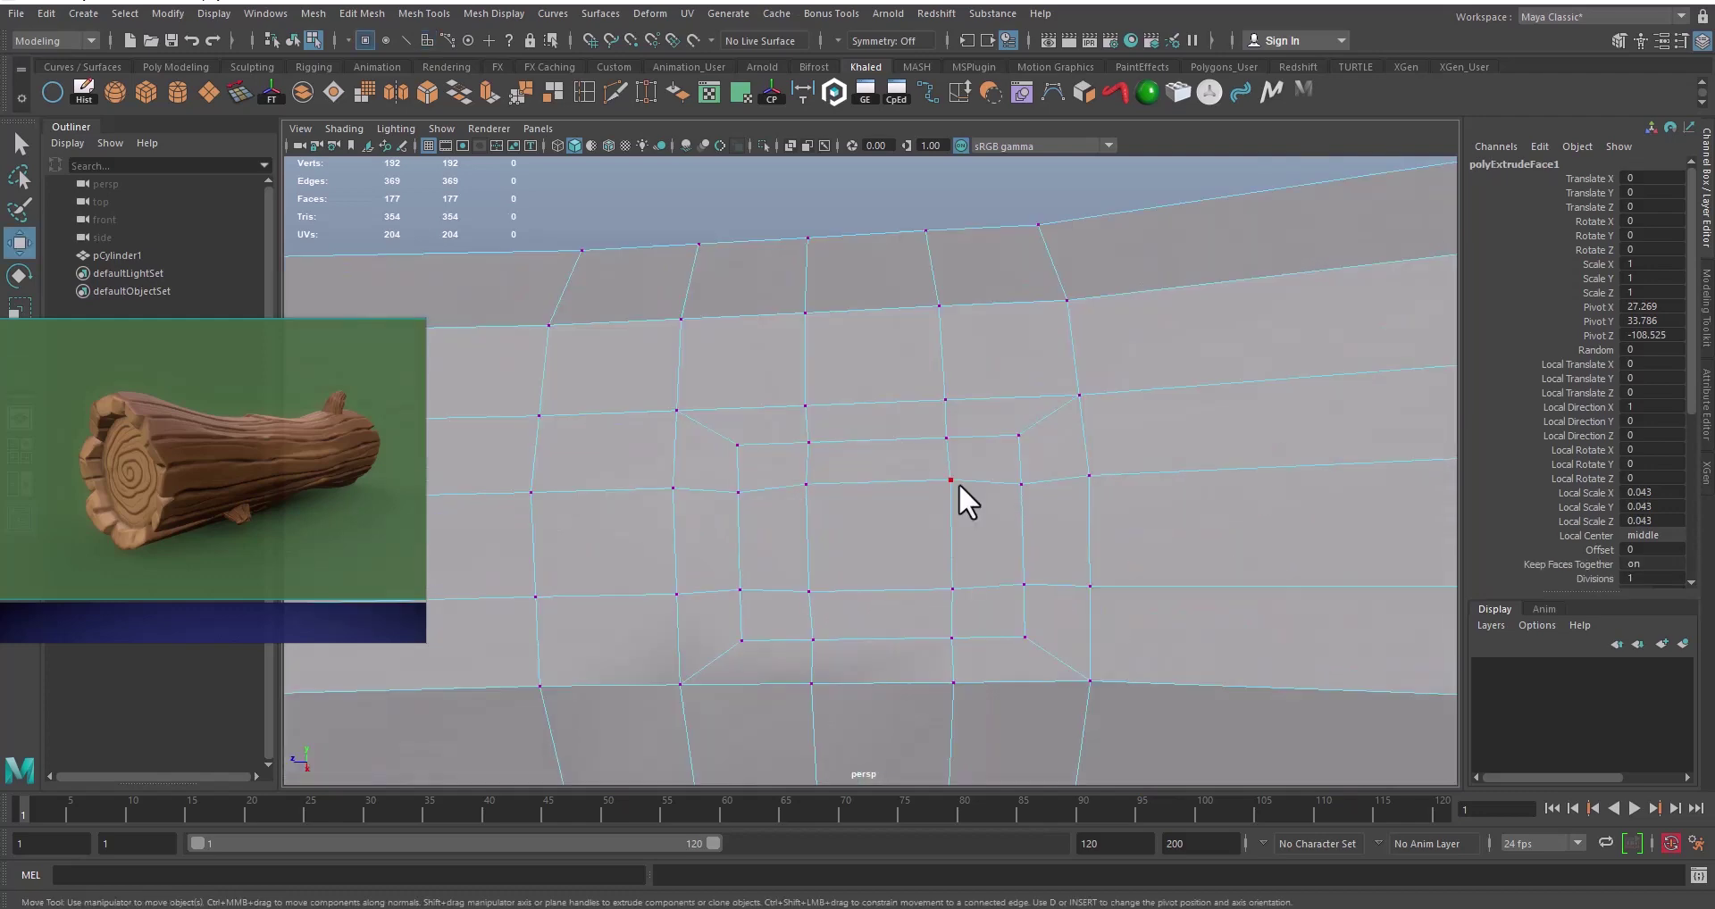
Step: Scale the inset patch's four corner vertices and four inner vertices toward the centre to round its outline
click(958, 484)
shift+click(793, 490)
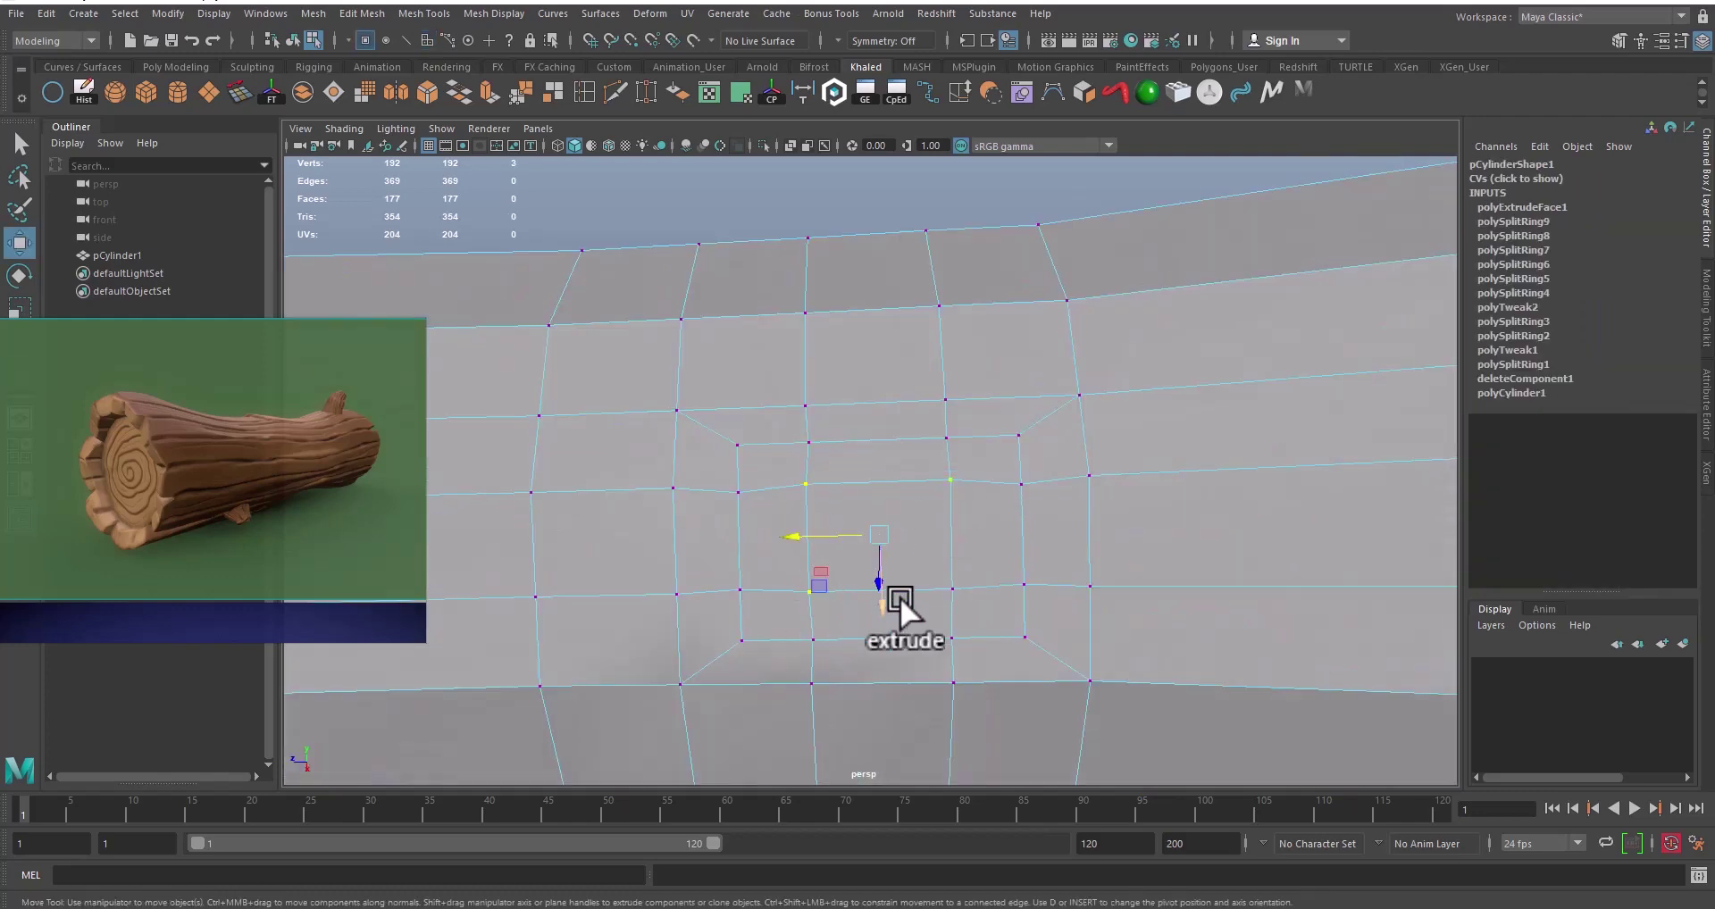
shift+click(1017, 436)
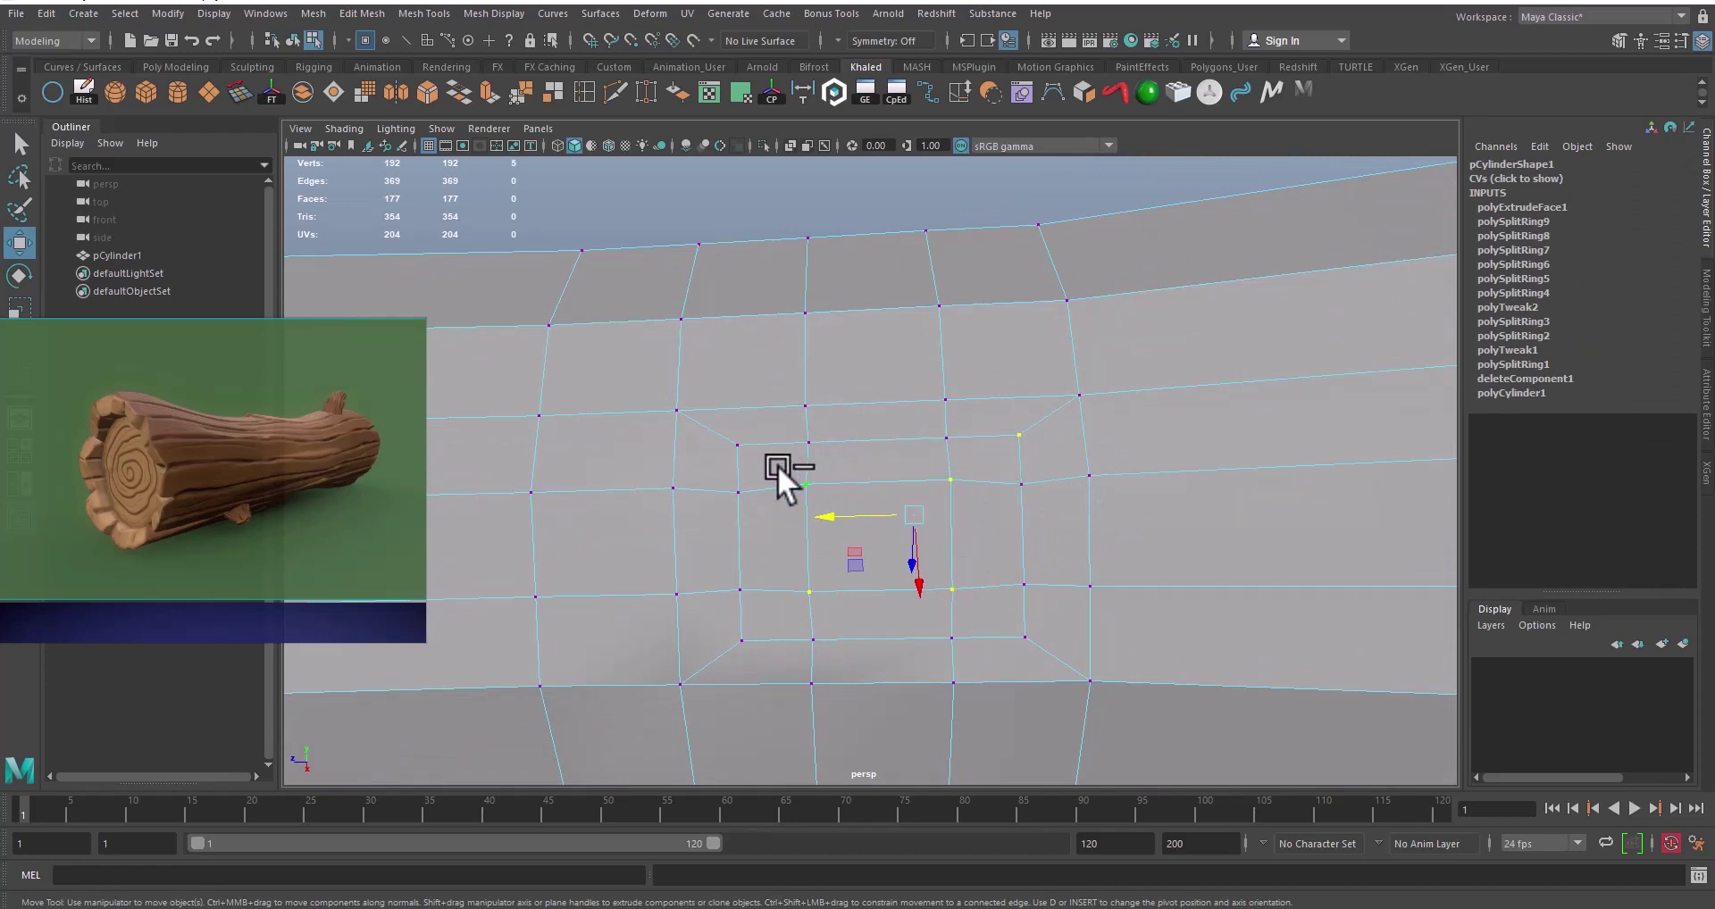
shift+click(1000, 628)
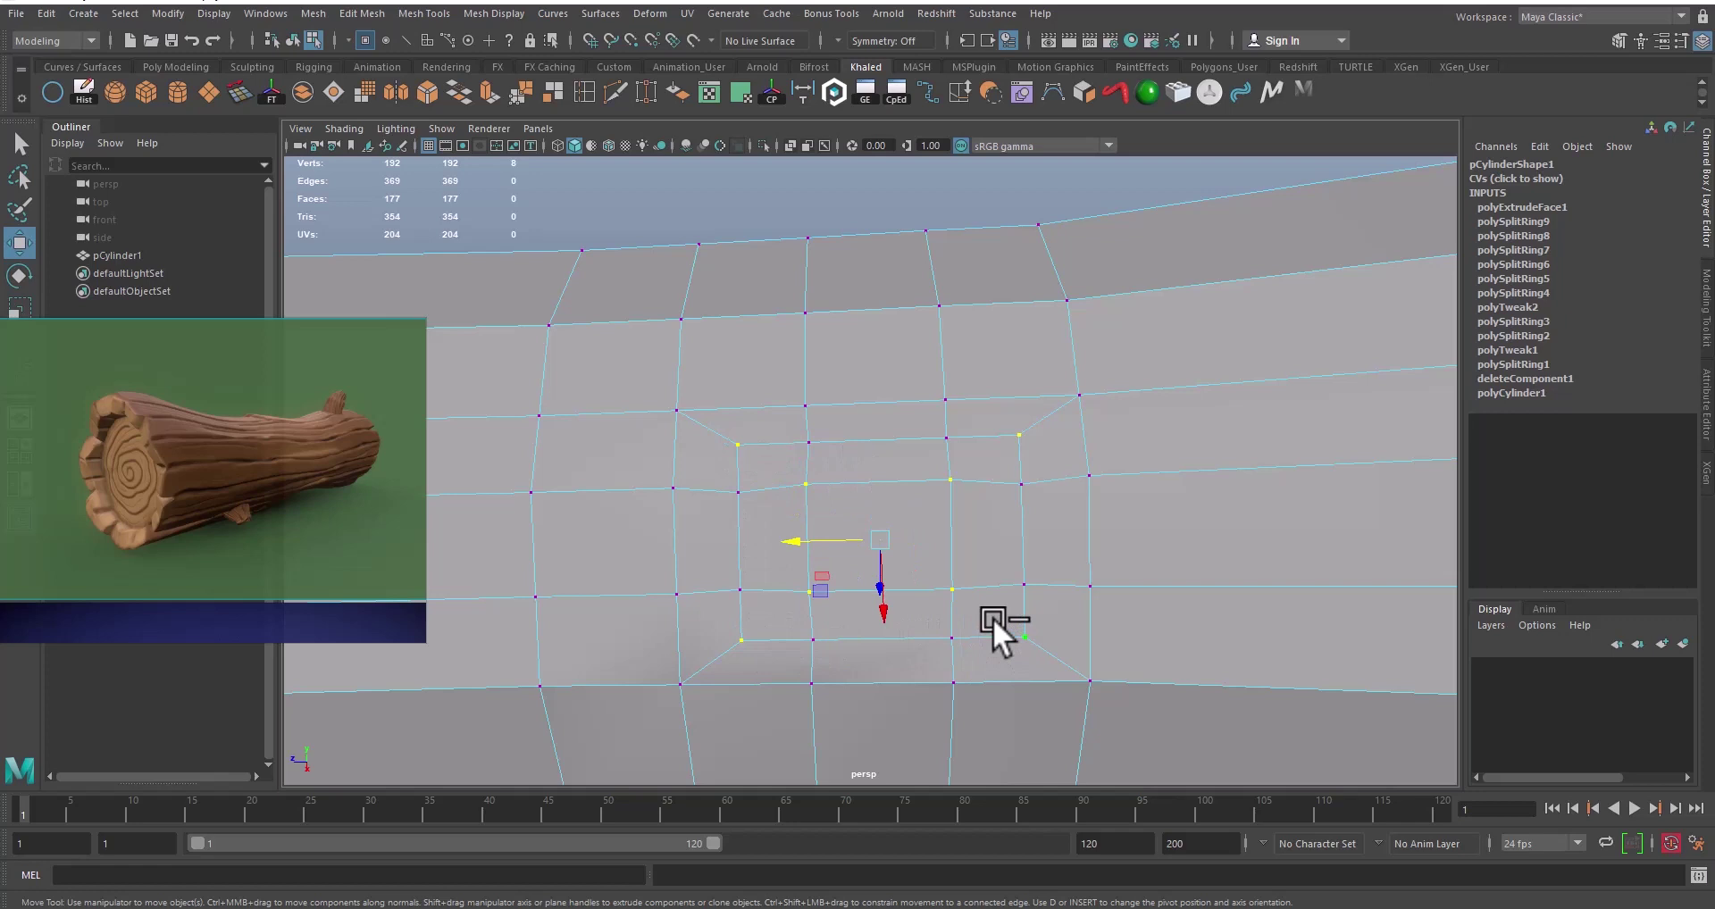
key(r)
mouse_move(912, 553)
alt+mouse_down()
mouse_move(947, 511)
mouse_move(935, 496)
mouse_move(855, 505)
mouse_move(884, 501)
mouse_move(902, 568)
mouse_move(1007, 536)
mouse_move(881, 555)
alt+mouse_up()
alt+right_drag(880, 555, 1041, 635)
key(w)
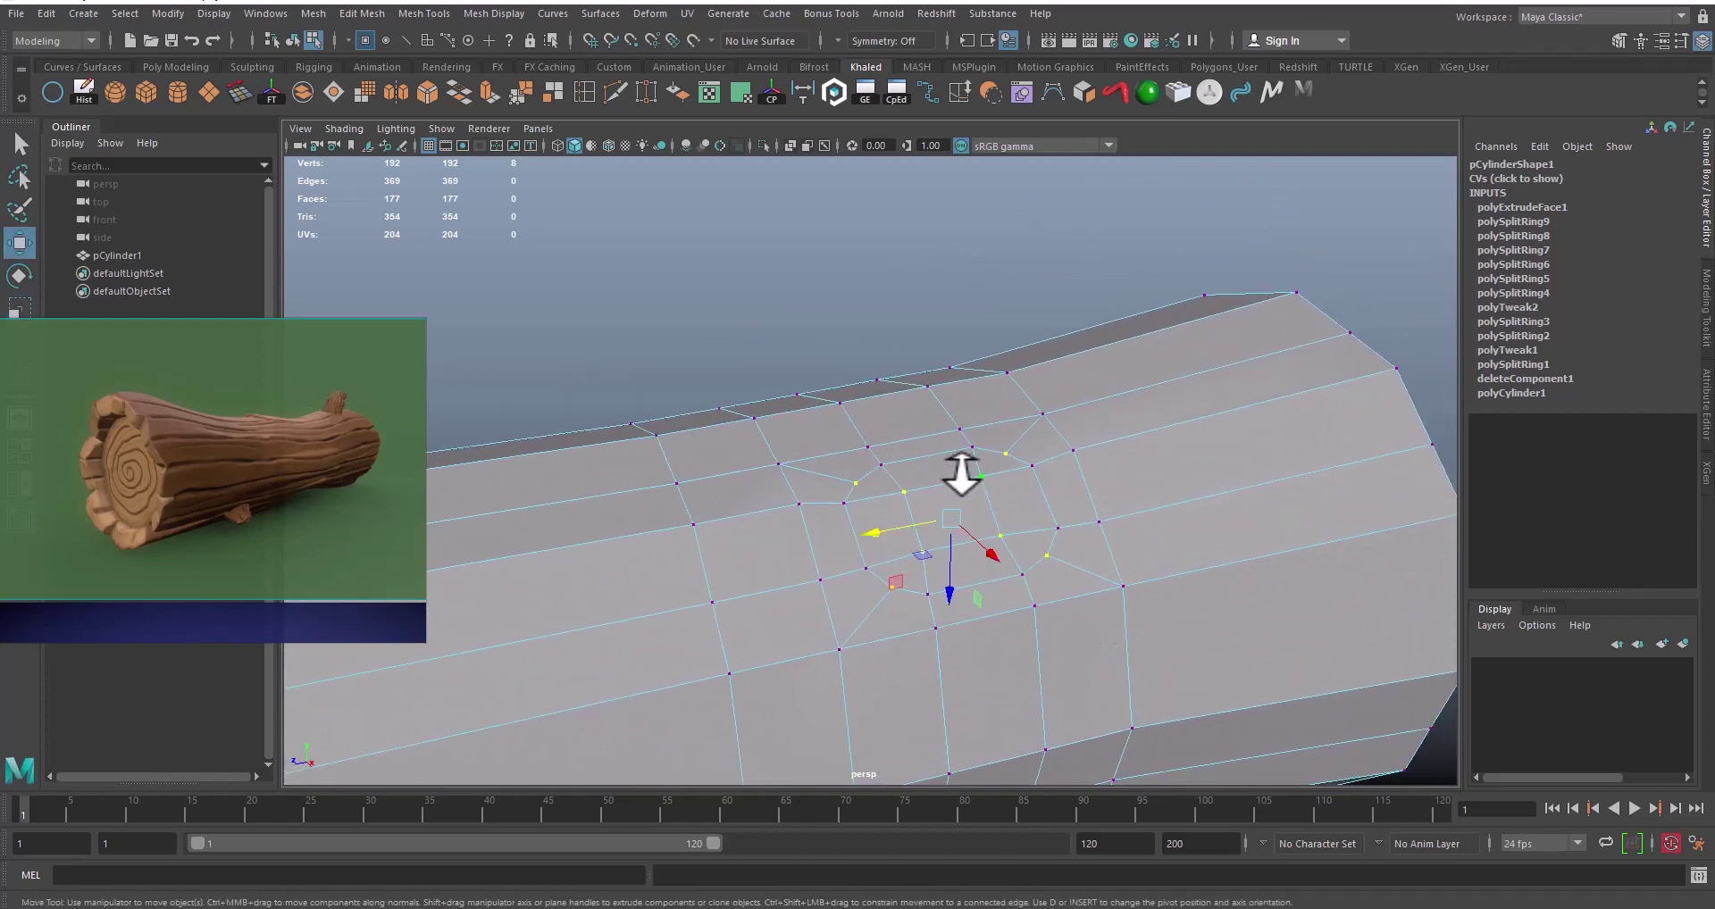
Step: Select the nine faces of the rounded patch and extrude them outward with a Local Translate Z of 15.54 to raise a branch stub
right_drag(959, 438, 963, 484)
alt+drag(962, 484, 1025, 582)
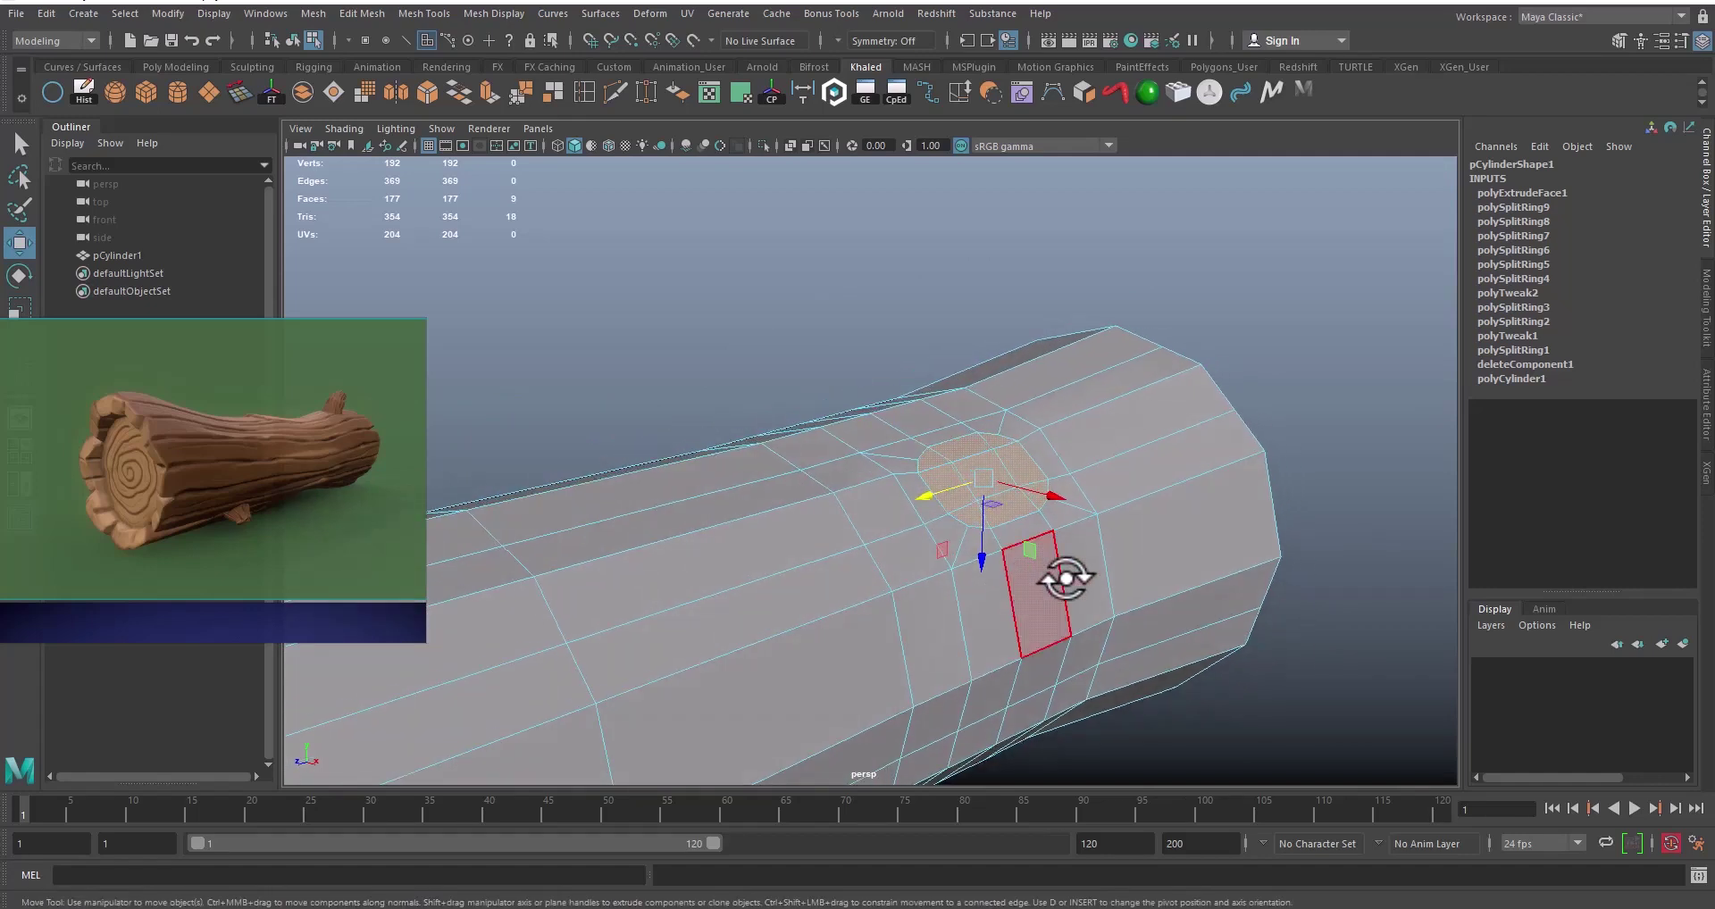
click(320, 12)
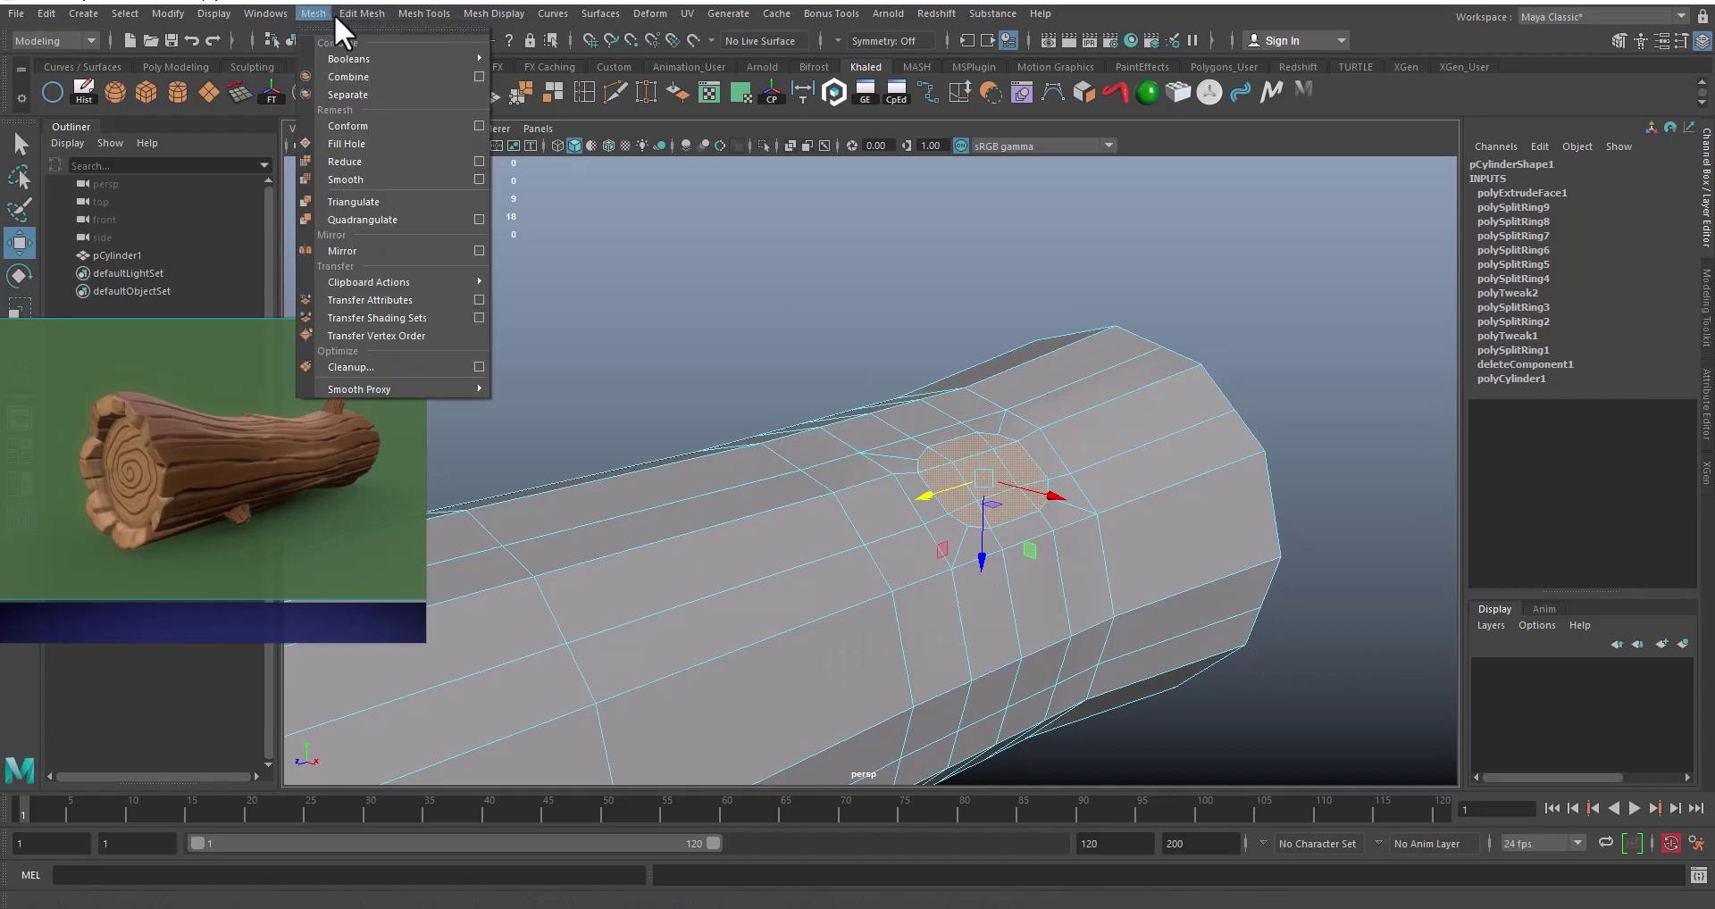
mouse_move(345, 13)
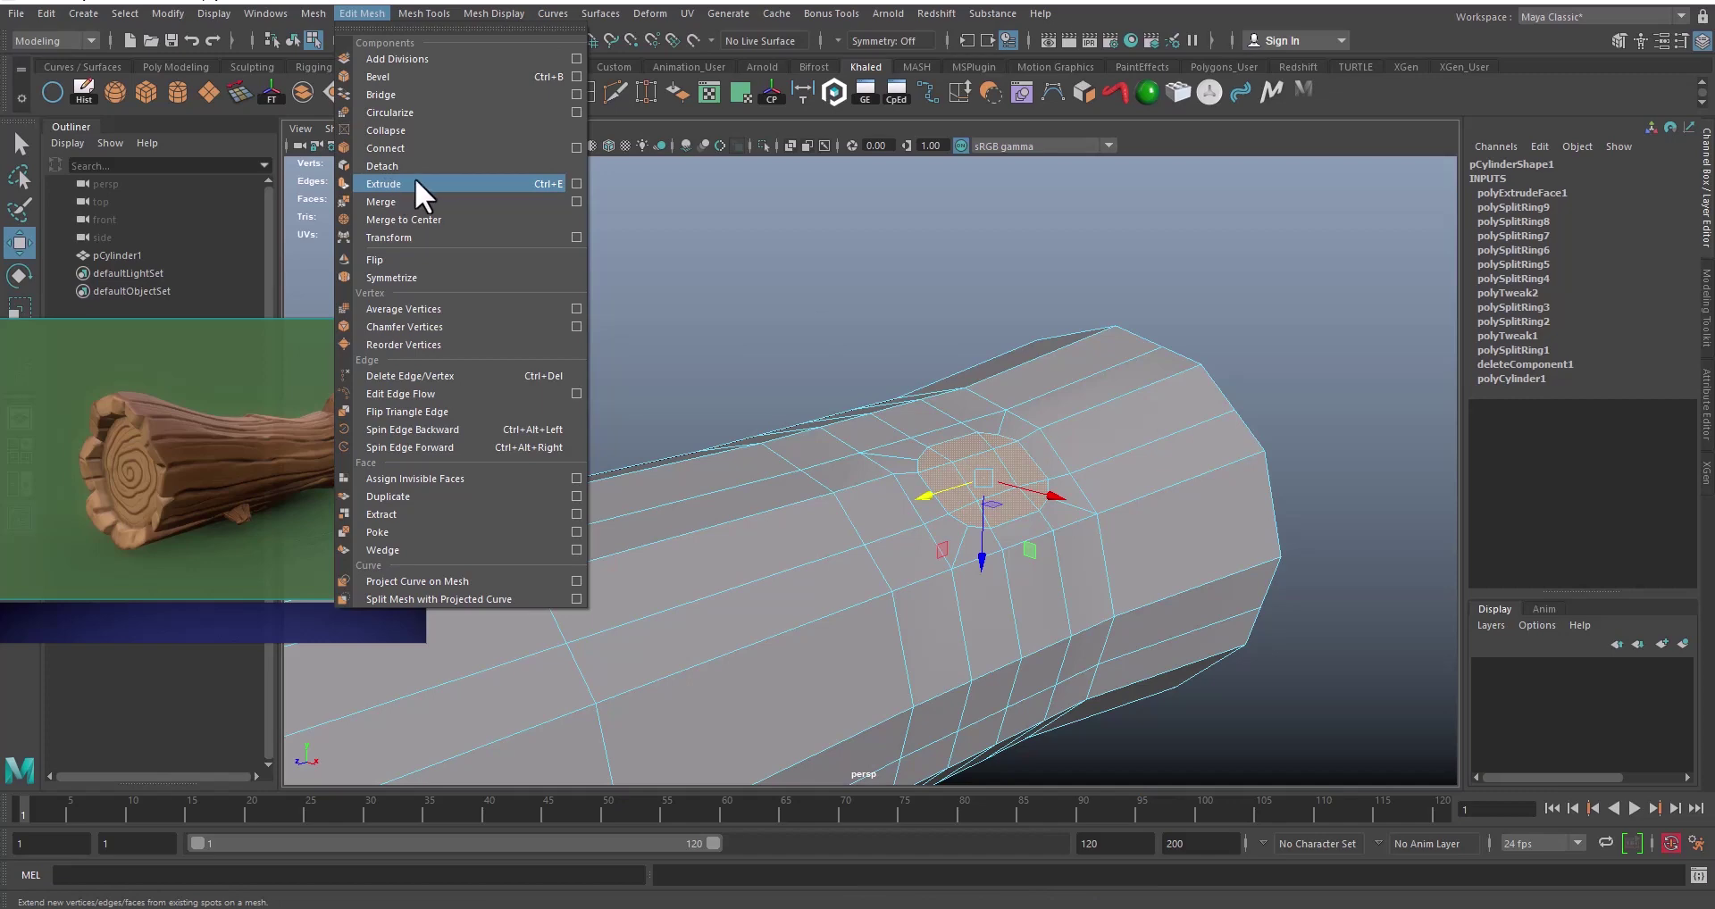
click(525, 183)
alt+middle_drag(982, 460, 942, 460)
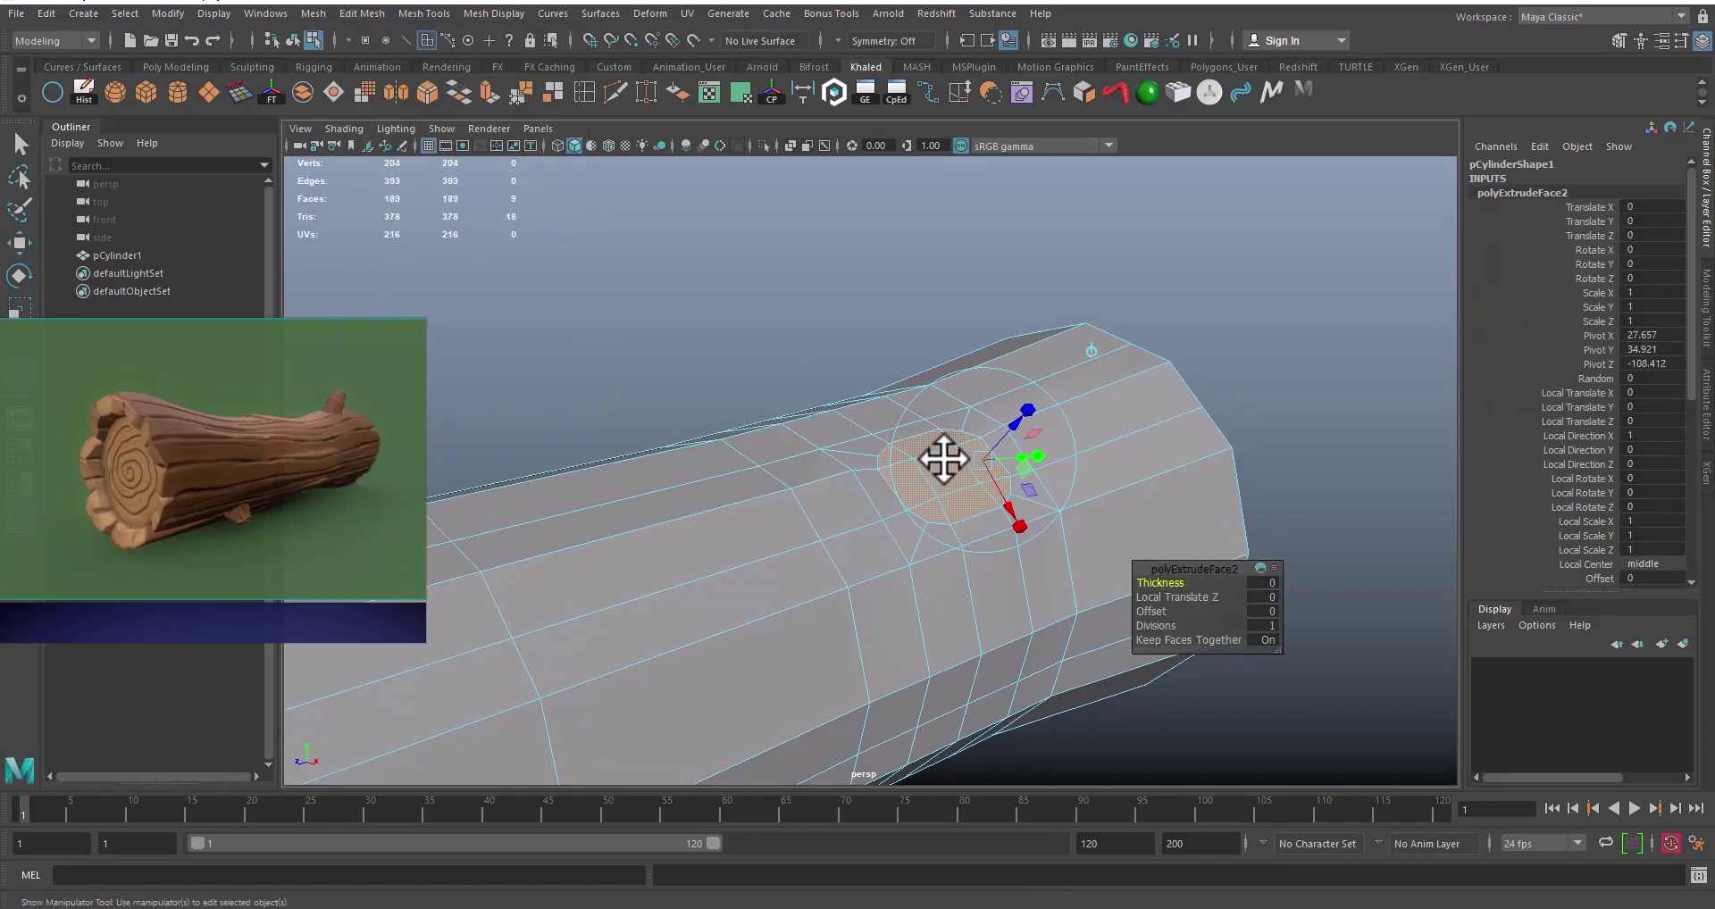
alt+right_drag(938, 462, 1208, 546)
alt+right_drag(1013, 490, 1094, 487)
alt+middle_drag(1094, 485, 943, 489)
scroll(944, 490, up, 3)
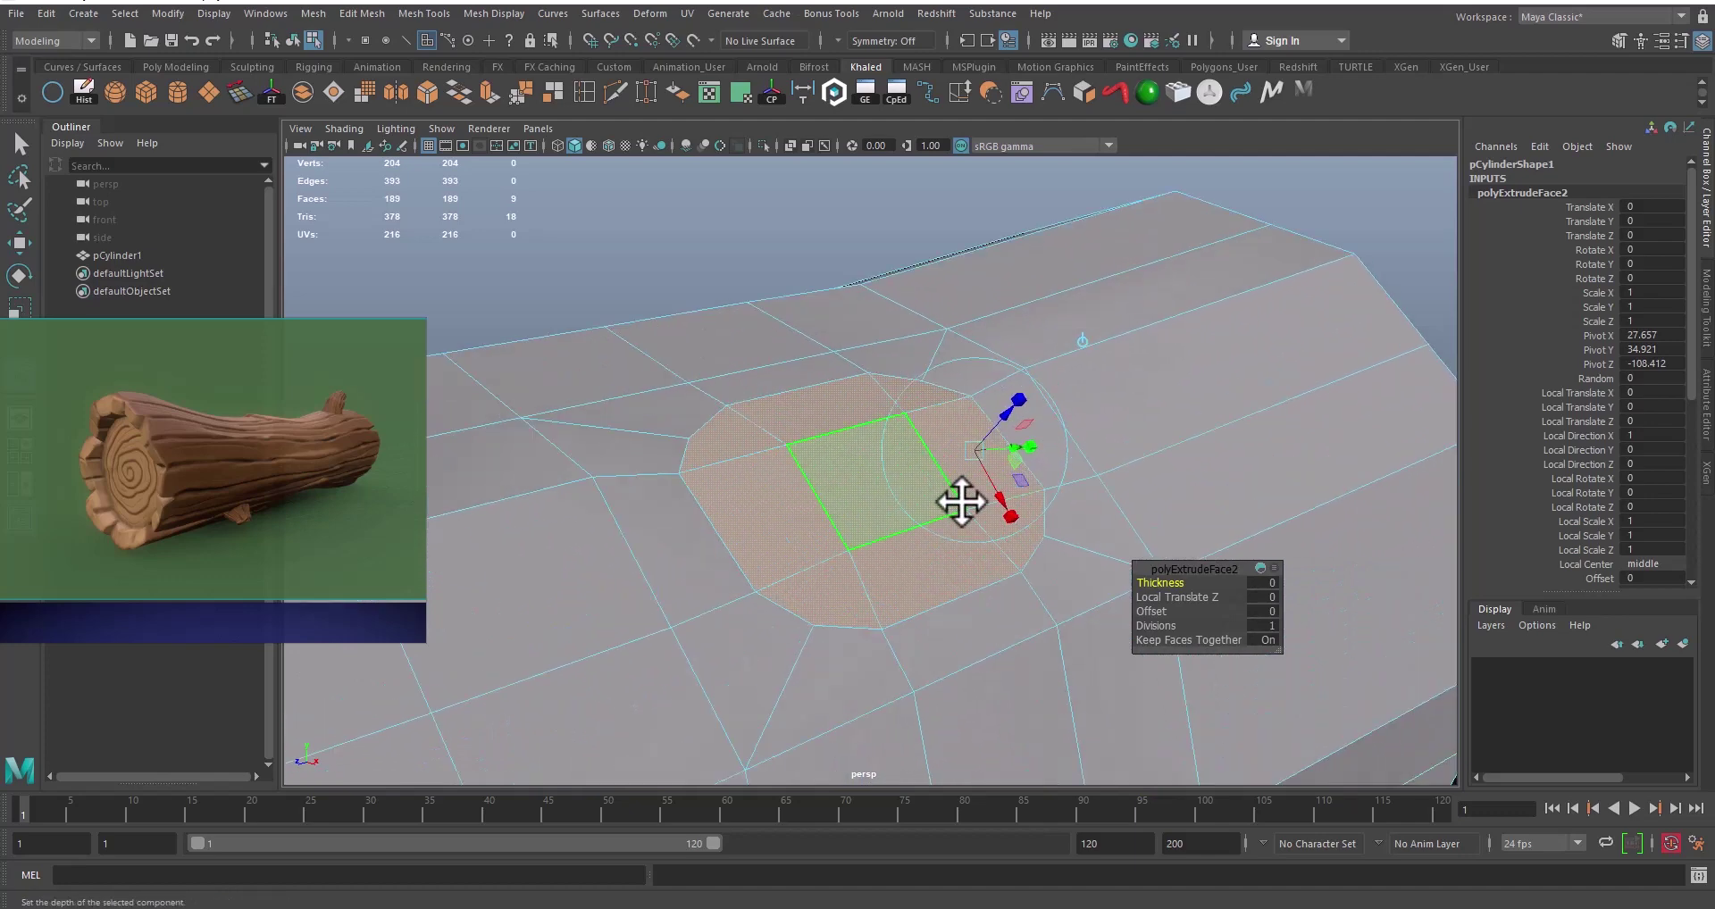
alt+drag(940, 449, 823, 482)
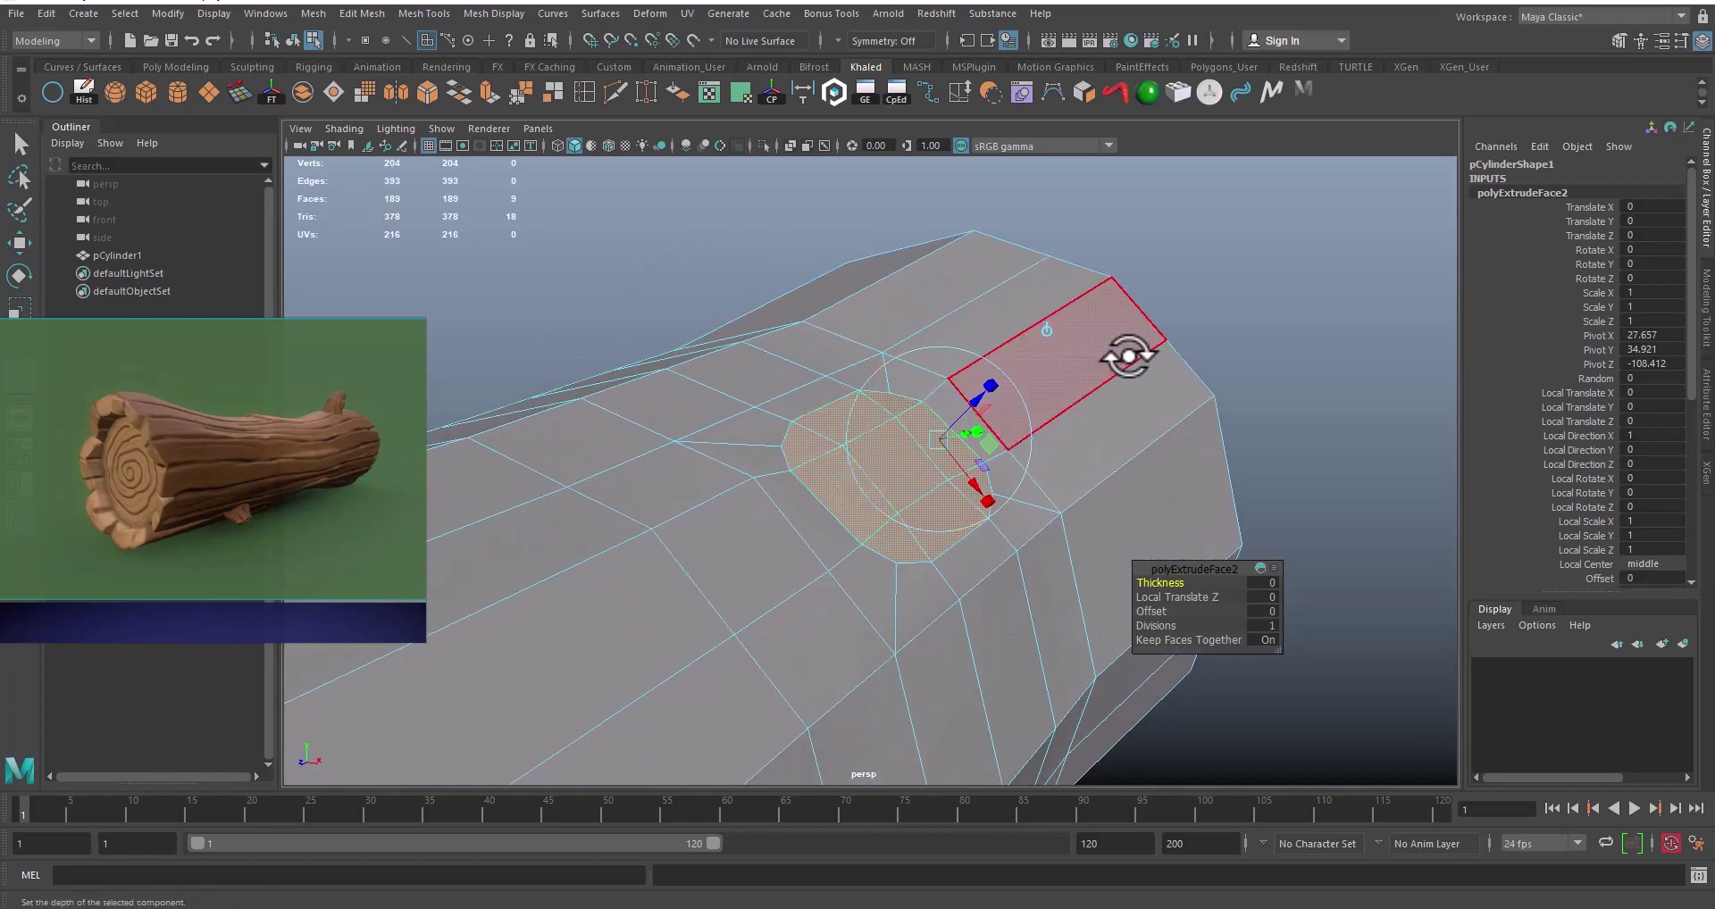
alt+drag(977, 451, 922, 459)
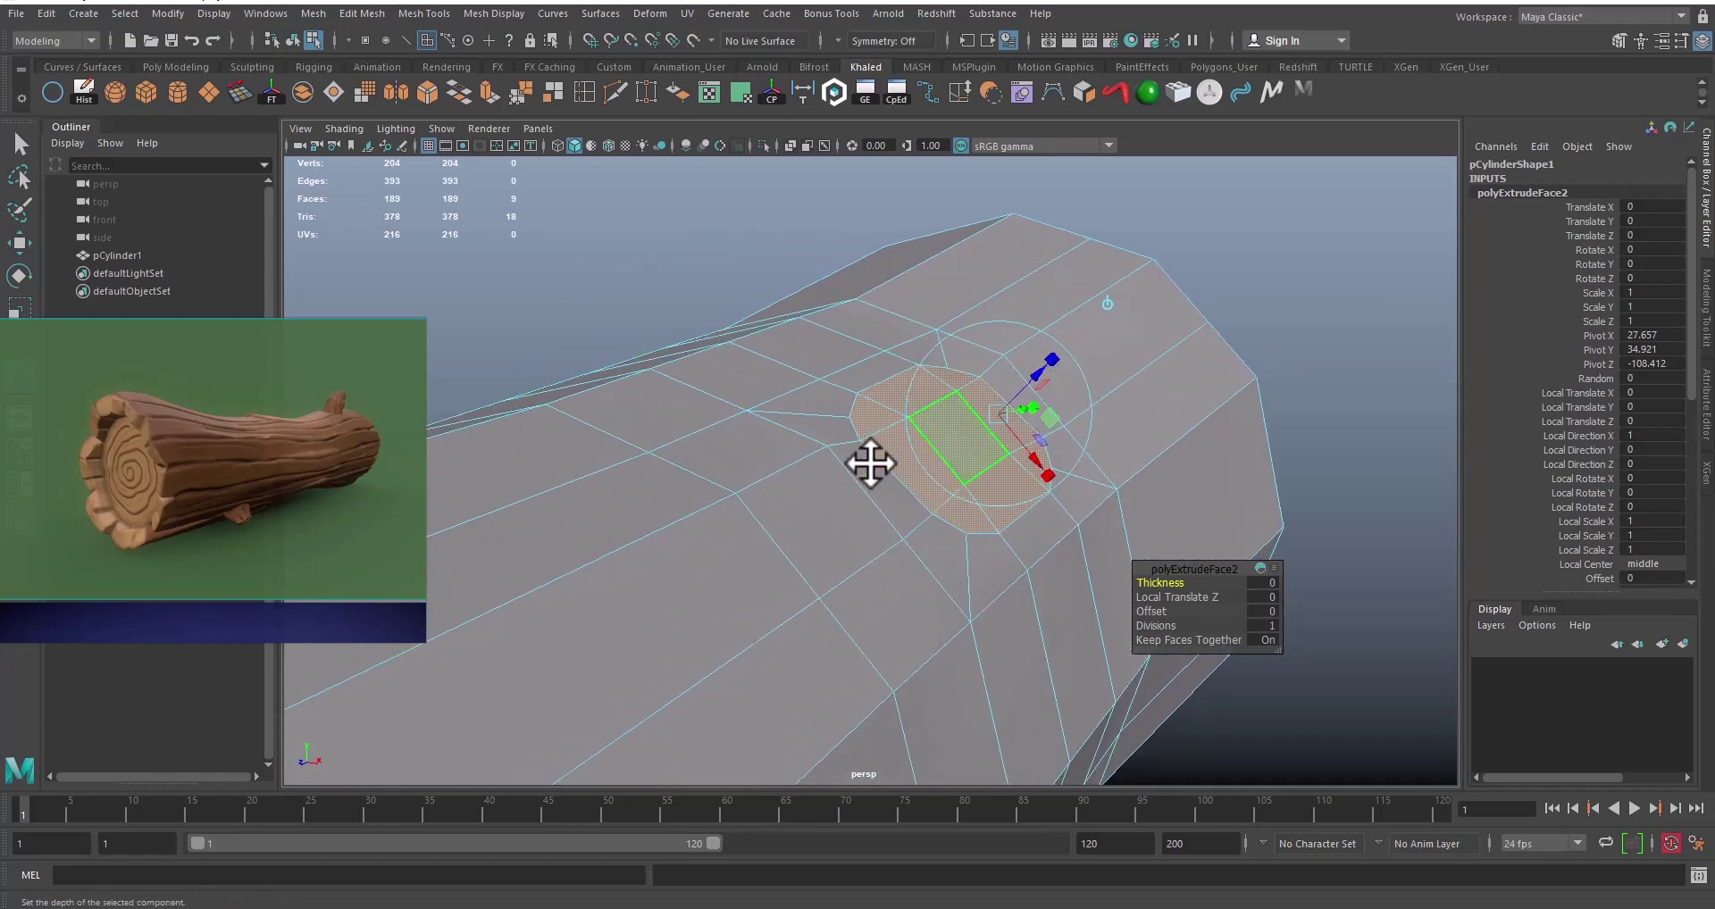
alt+right_drag(761, 572, 1044, 445)
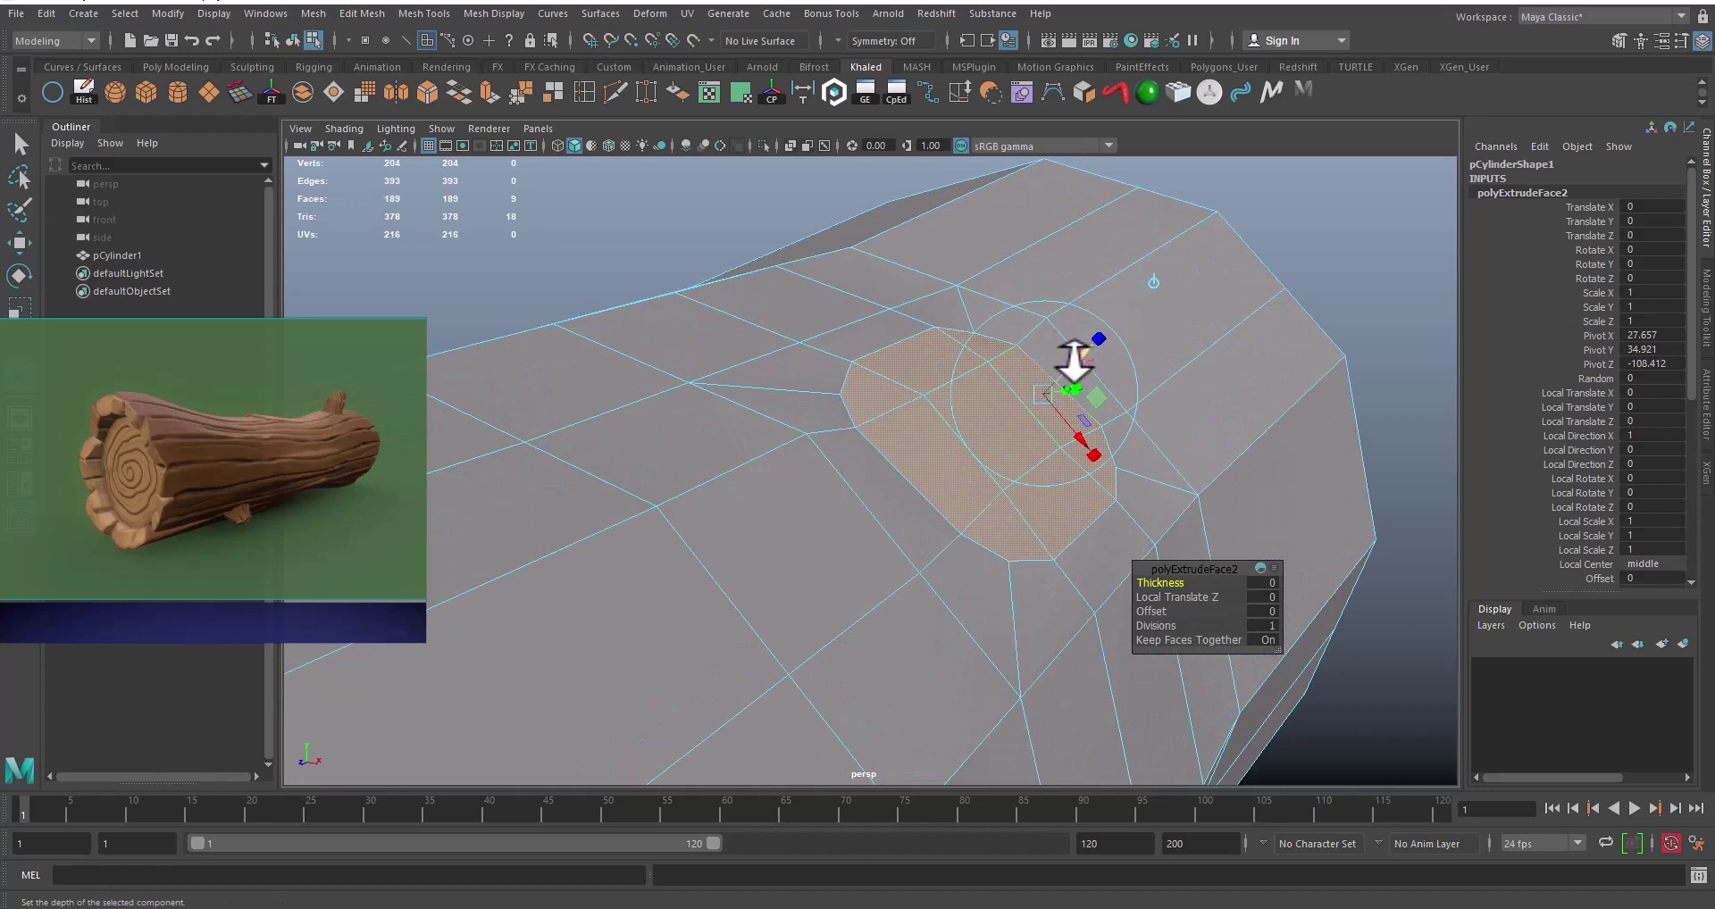
drag(1075, 362, 1191, 236)
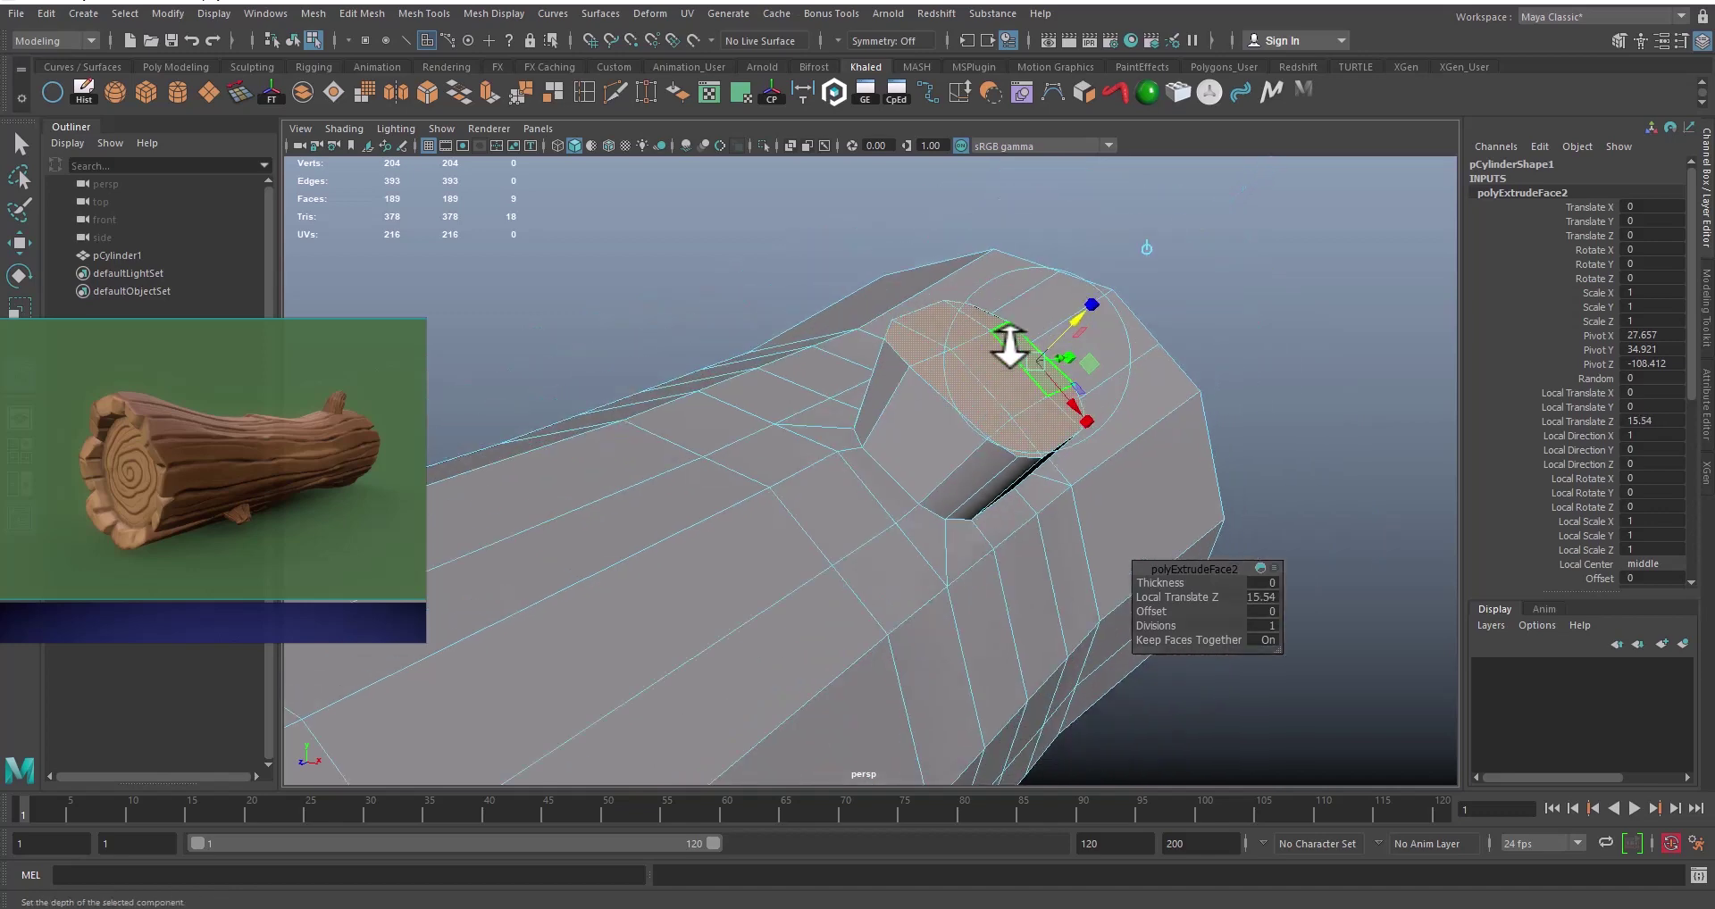
Step: Scale the extruded stub's end faces uniformly inward to taper the branch
alt+drag(1009, 347, 934, 488)
scroll(742, 482, down, 5)
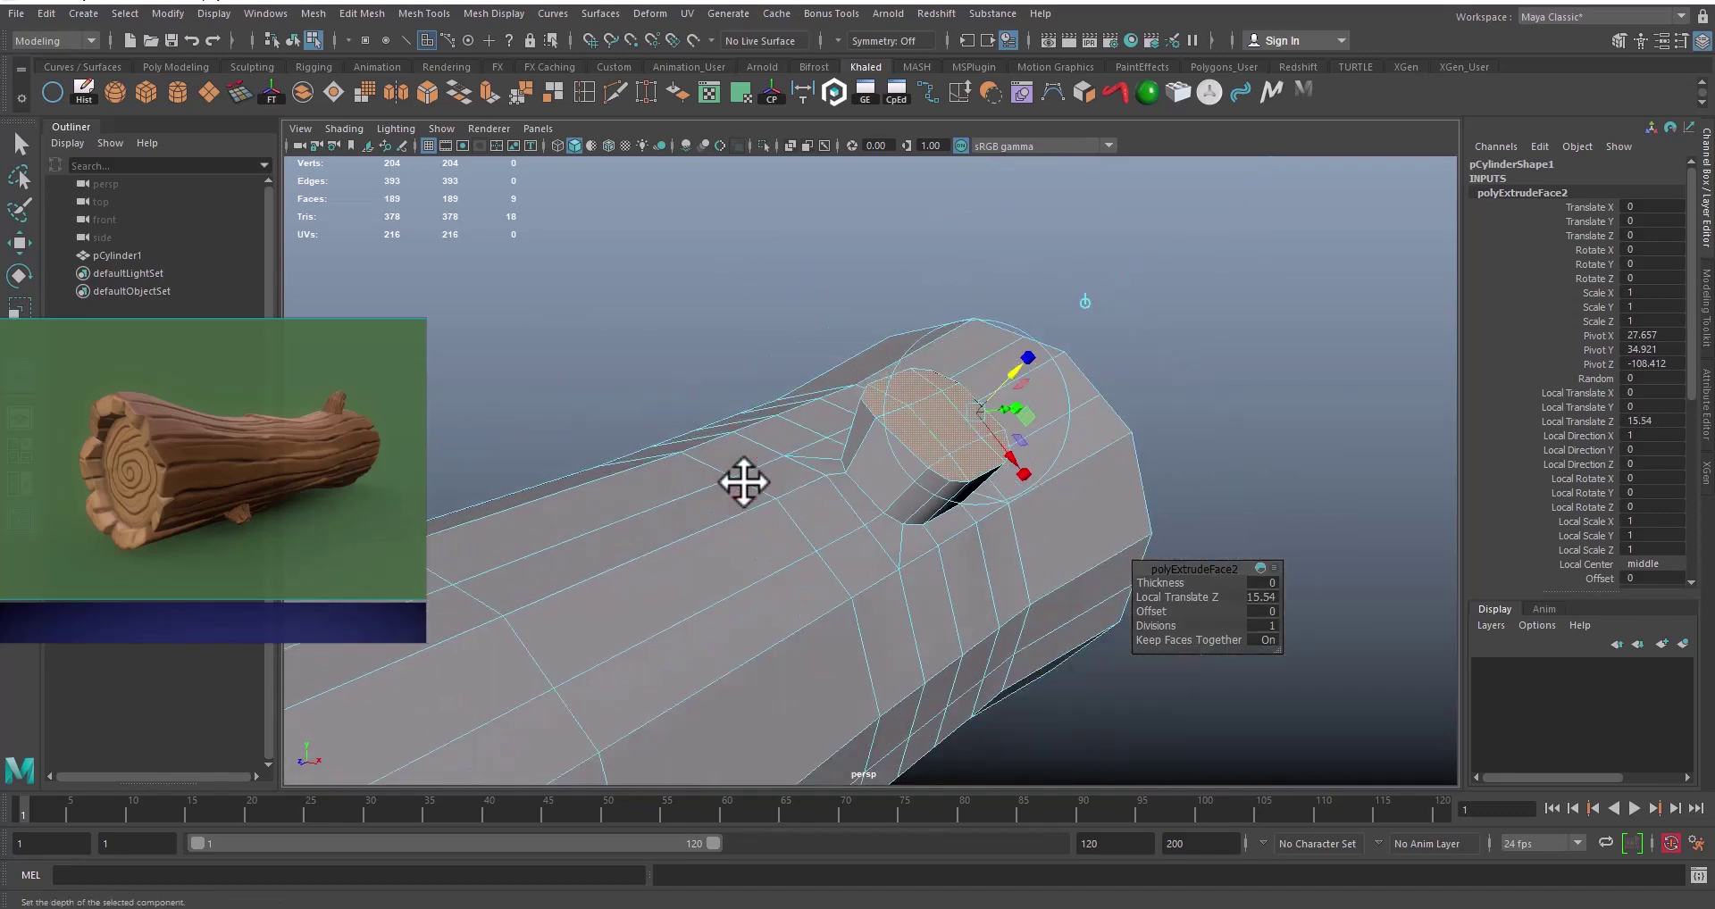
alt+middle_drag(819, 501, 938, 390)
scroll(934, 397, down, 2)
mouse_move(908, 452)
alt+mouse_down()
mouse_move(815, 413)
mouse_move(946, 408)
mouse_move(907, 426)
alt+mouse_up()
alt+middle_drag(907, 425, 755, 459)
alt+right_drag(755, 459, 1003, 486)
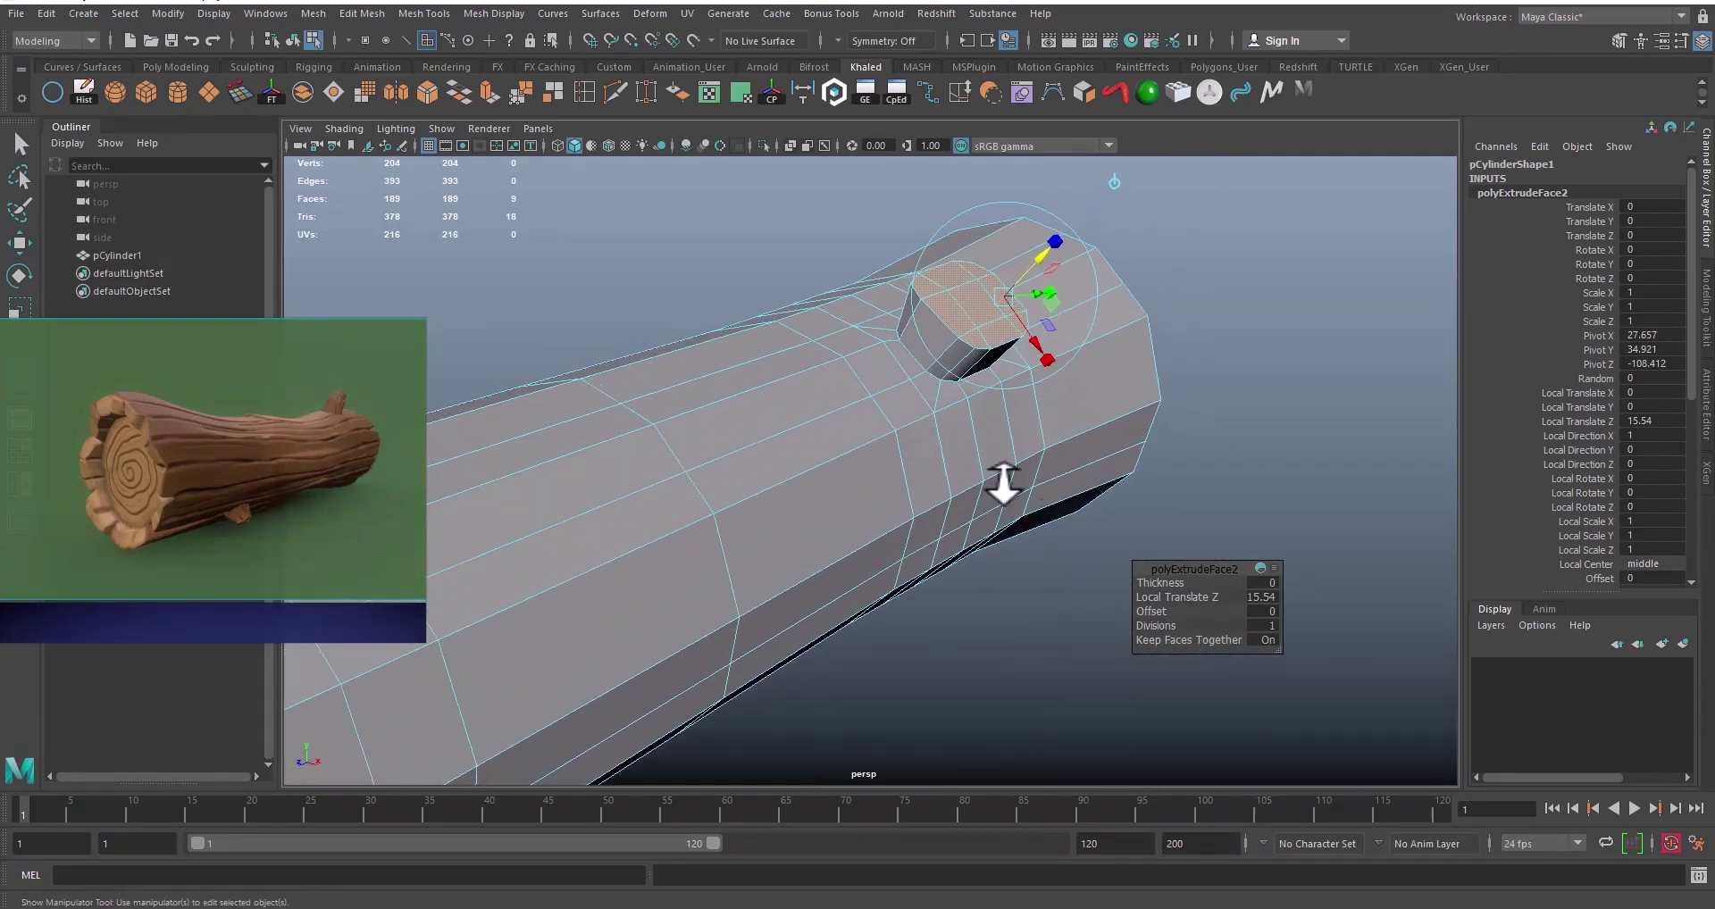
alt+middle_drag(838, 469, 804, 527)
alt+drag(804, 528, 808, 486)
alt+right_drag(807, 486, 989, 508)
alt+middle_drag(958, 357, 927, 446)
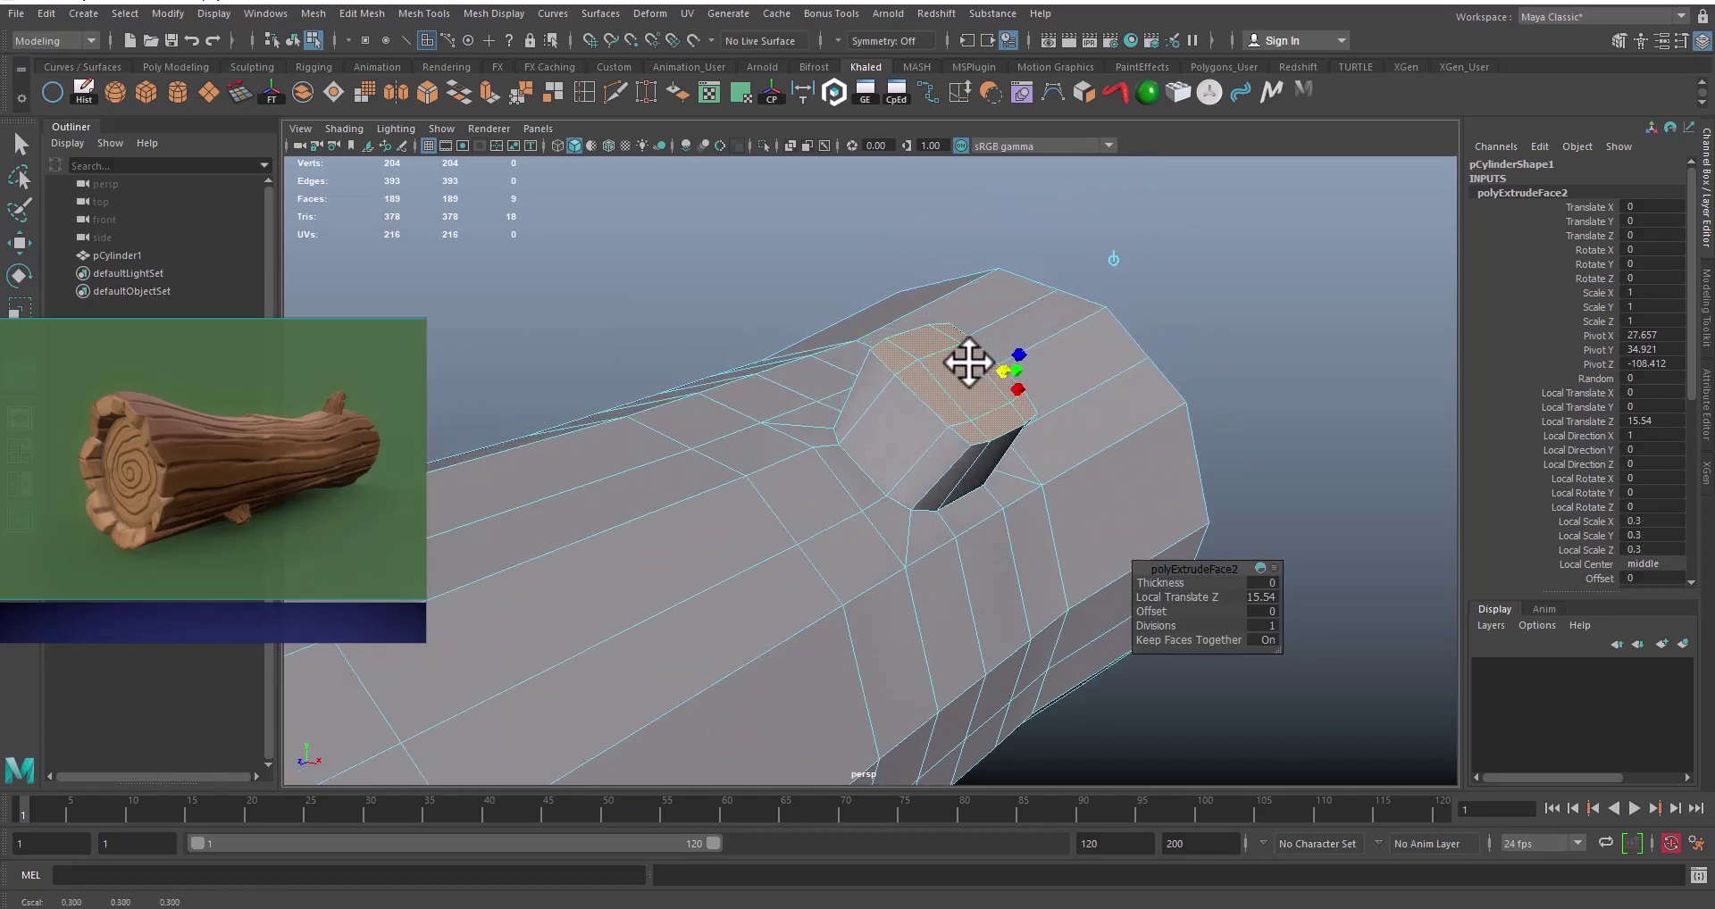
Step: Scale the stub's end faces uniformly a little further inward to strengthen the taper
alt+drag(969, 362, 957, 421)
alt+right_drag(1054, 411, 942, 429)
mouse_move(872, 480)
alt+middle_down()
mouse_move(912, 452)
mouse_move(849, 458)
alt+middle_up()
alt+right_drag(850, 459, 1304, 489)
alt+middle_drag(1305, 489, 873, 573)
alt+drag(873, 574, 854, 533)
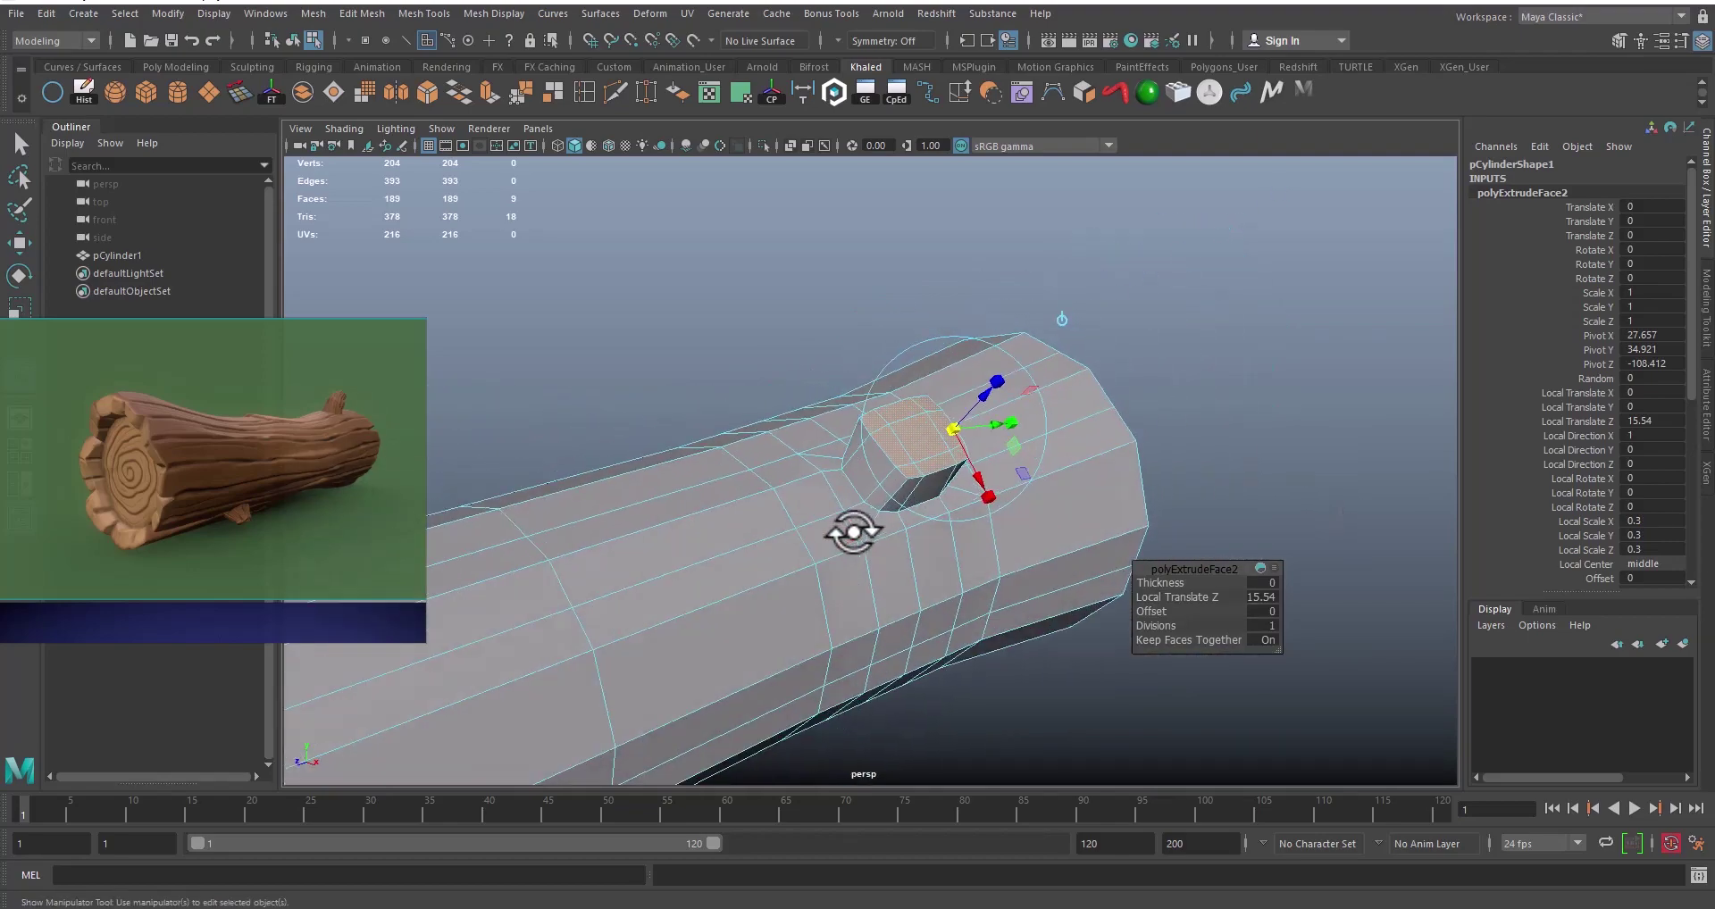
alt+right_drag(854, 532, 1091, 574)
alt+drag(1091, 574, 983, 460)
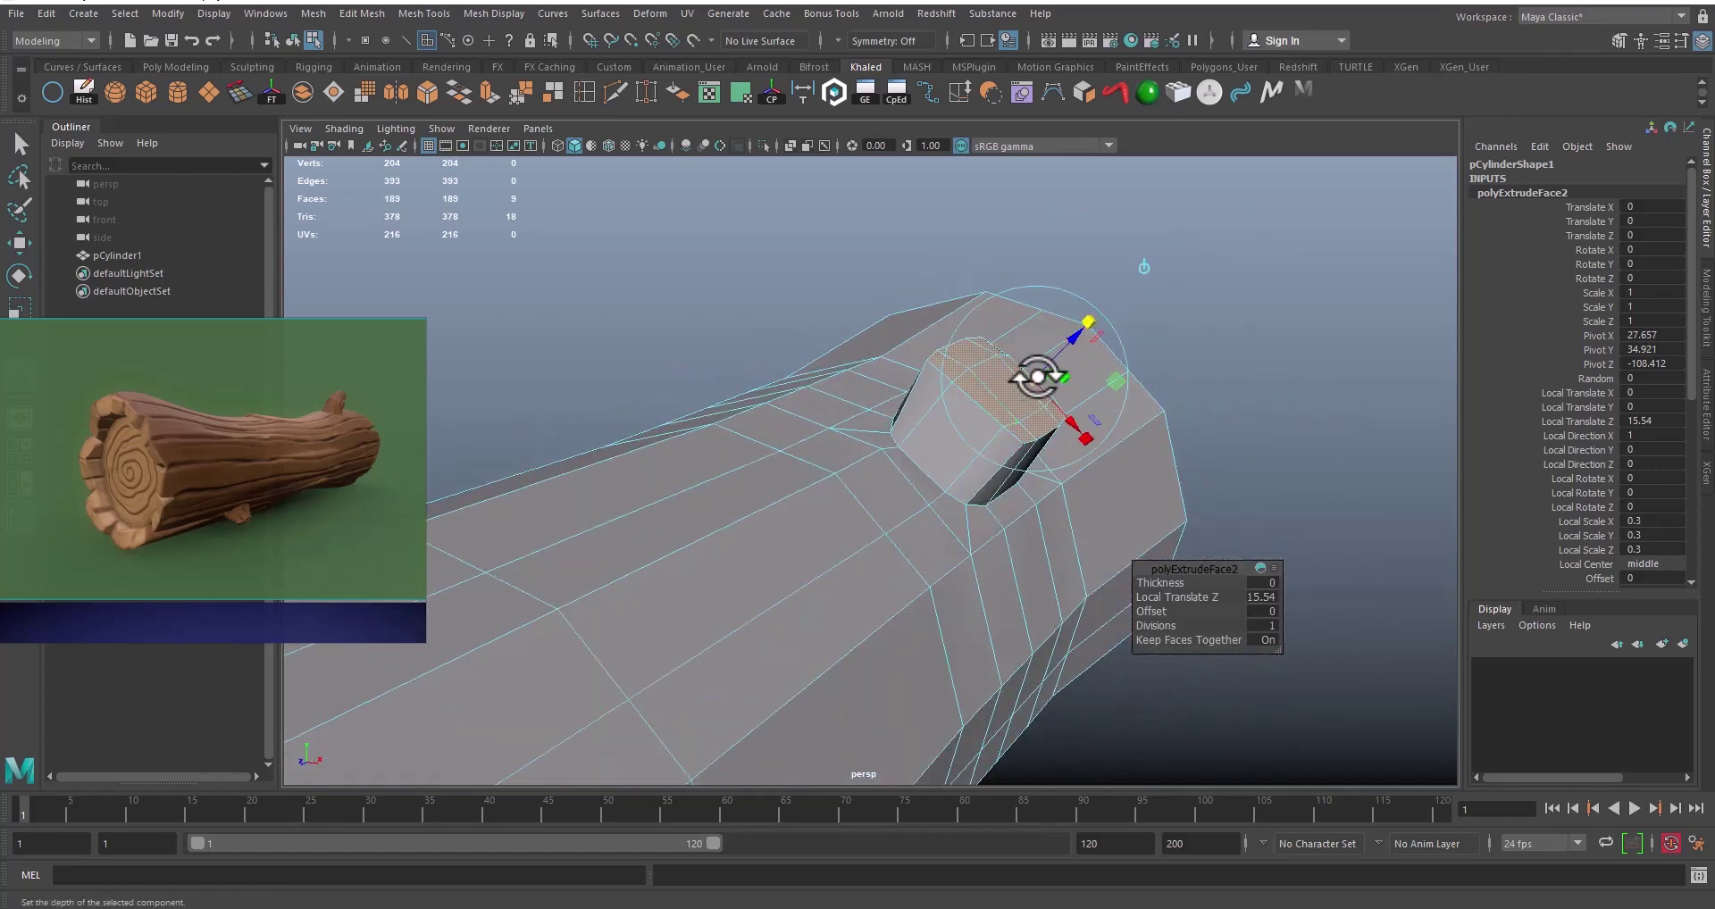
drag(1033, 380, 999, 423)
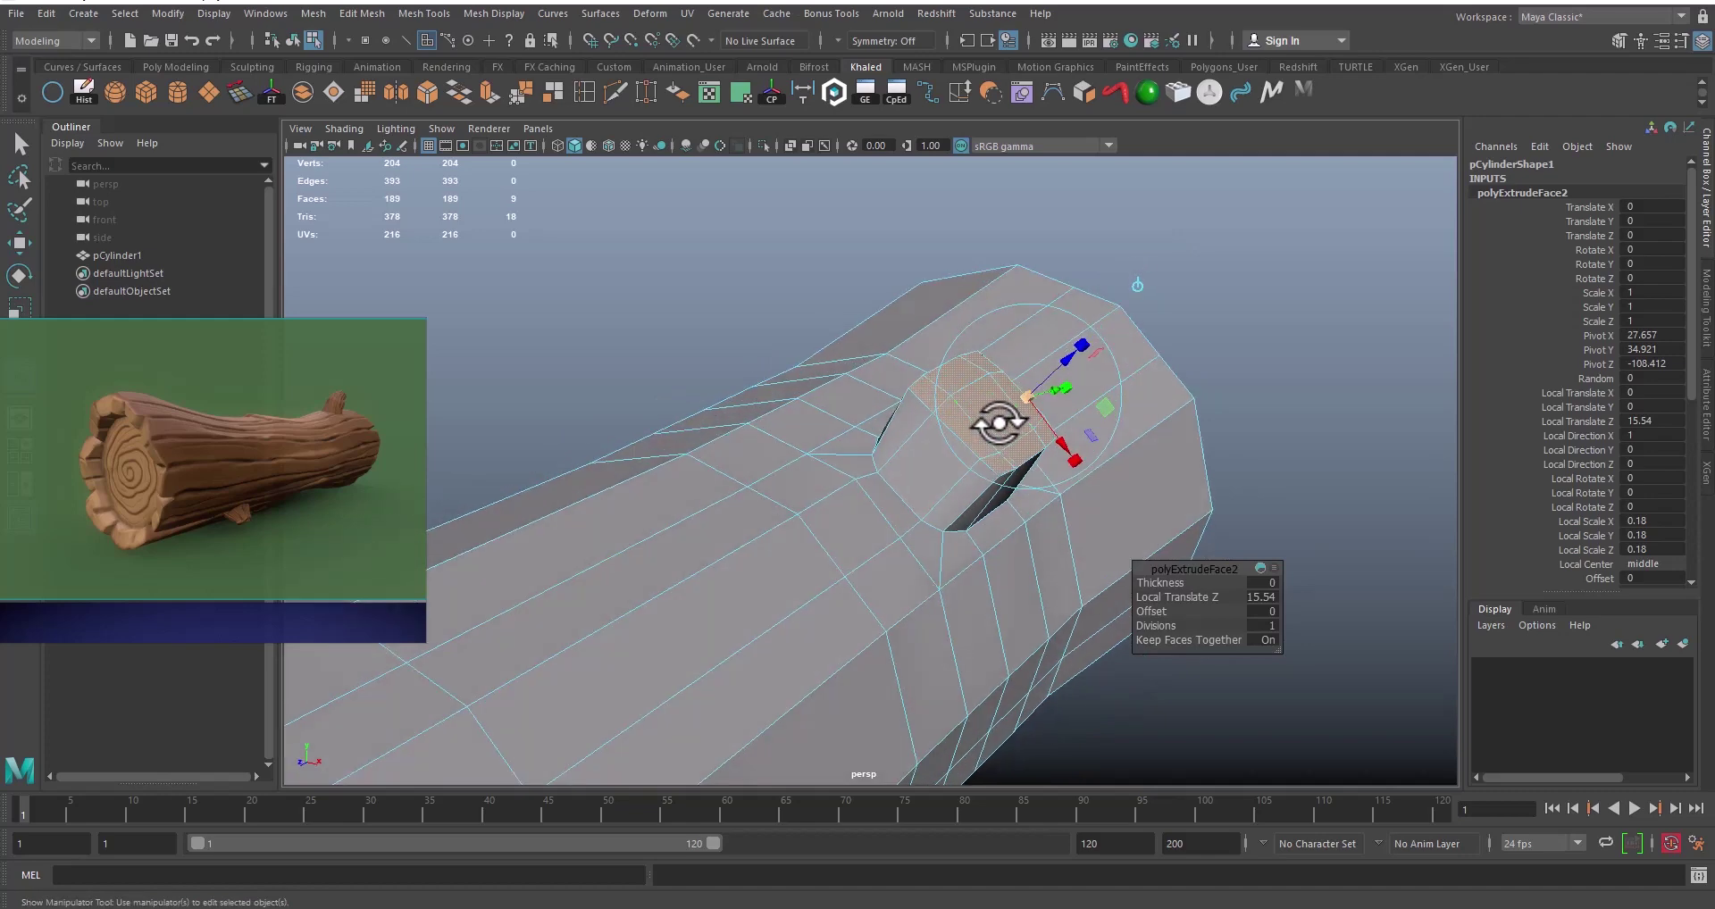
Step: Select the four corner vertices of the stub's end cap and scale them toward the centre to round its outline
key(r)
mouse_move(995, 417)
alt+mouse_down()
mouse_move(957, 447)
mouse_move(1079, 405)
mouse_move(1040, 389)
mouse_move(991, 486)
mouse_move(834, 540)
mouse_move(1233, 543)
mouse_move(968, 428)
alt+mouse_up()
key(w)
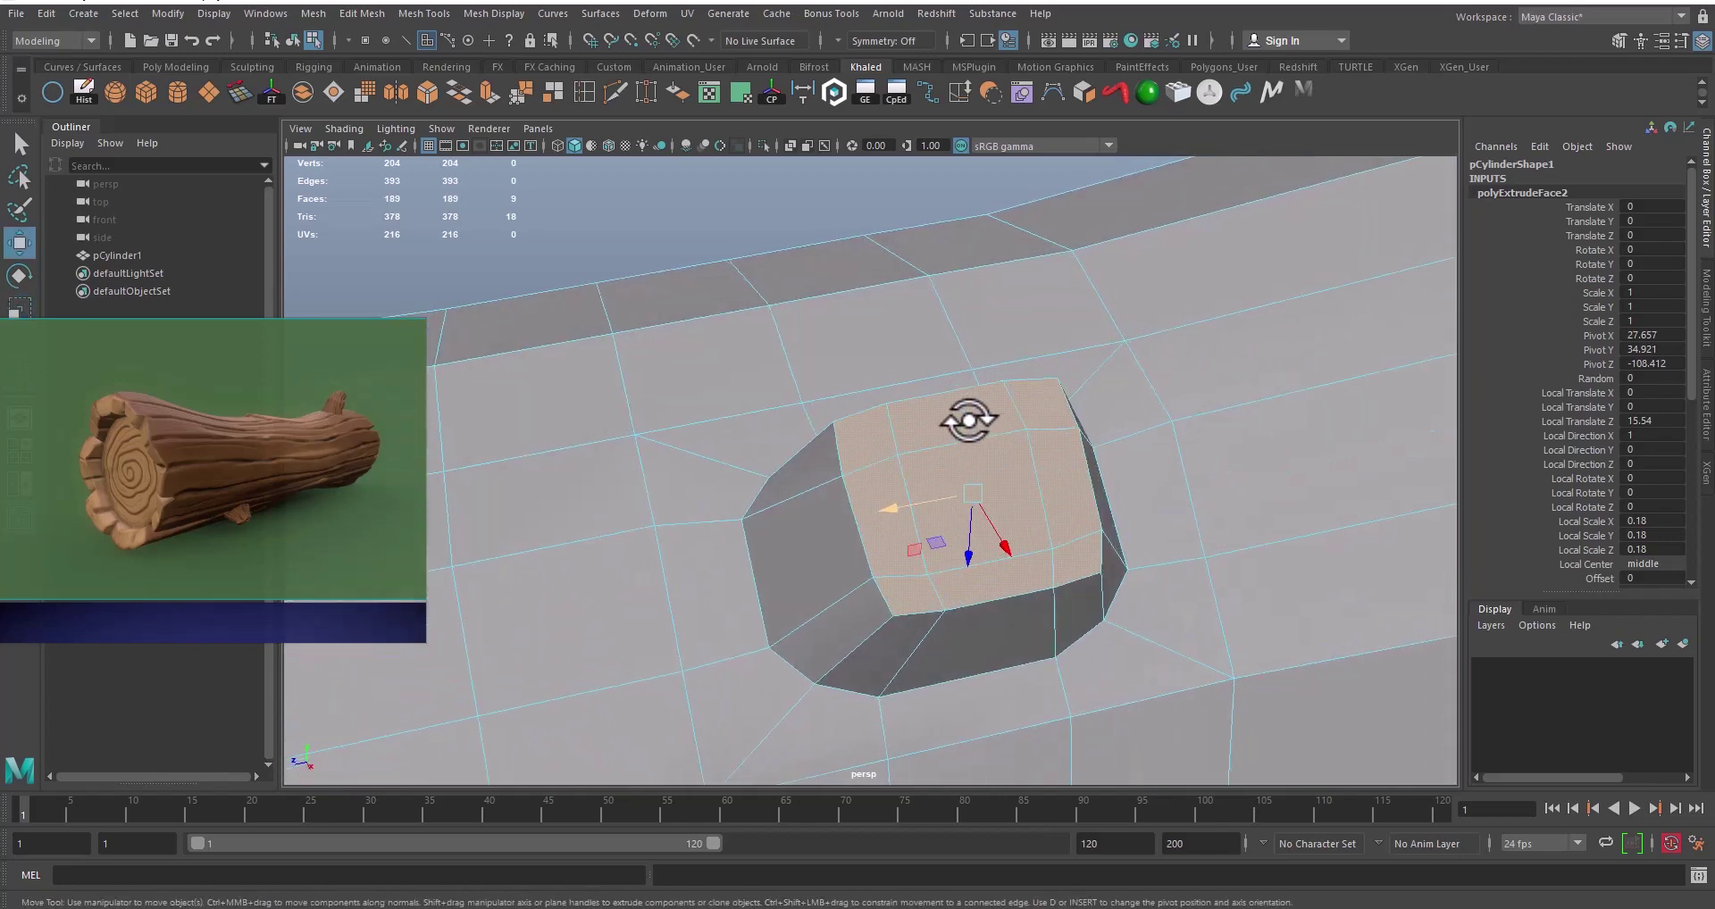
right_drag(919, 413, 839, 426)
click(837, 423)
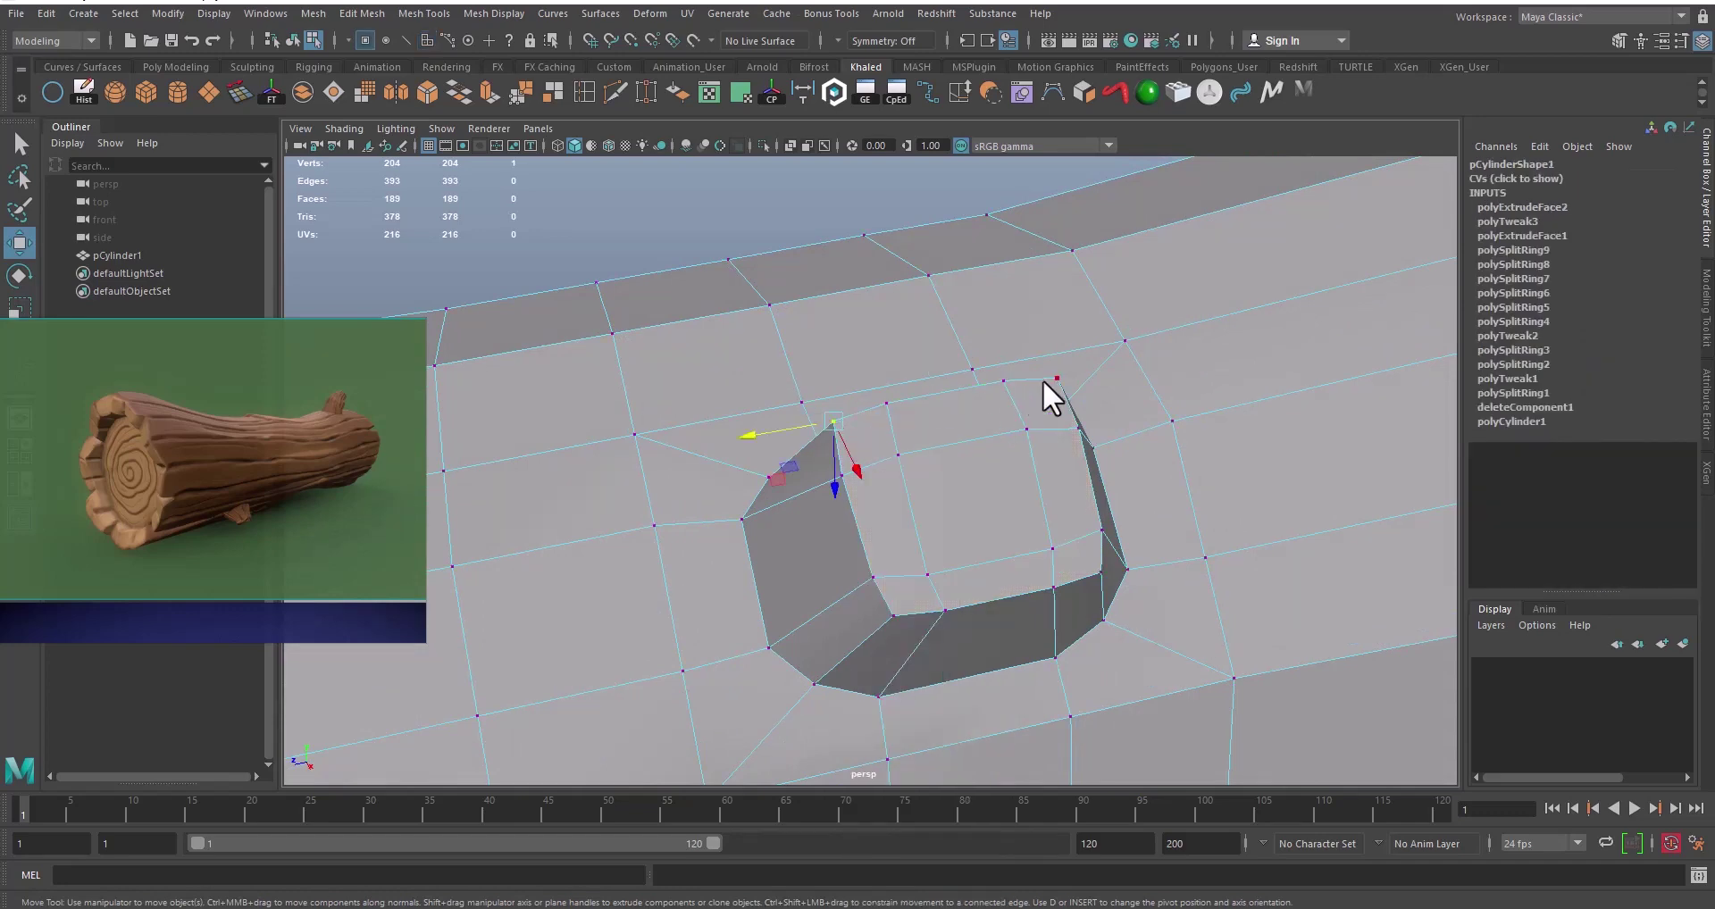
shift+click(1057, 378)
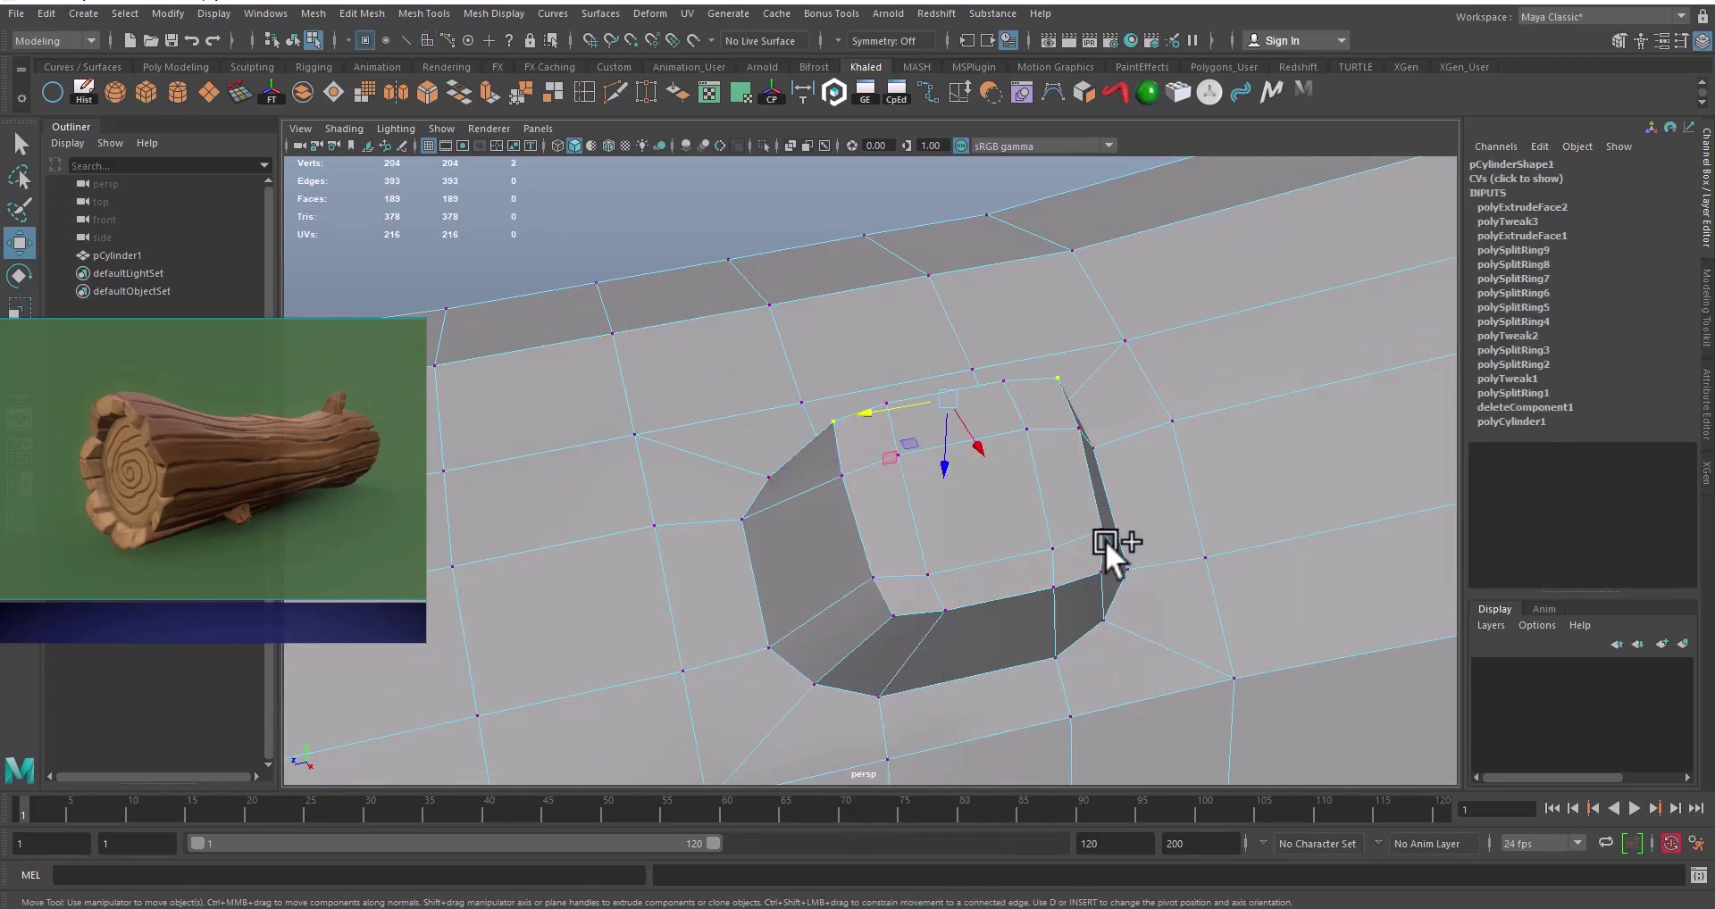
shift+click(893, 609)
alt+drag(916, 554, 1004, 584)
key(r)
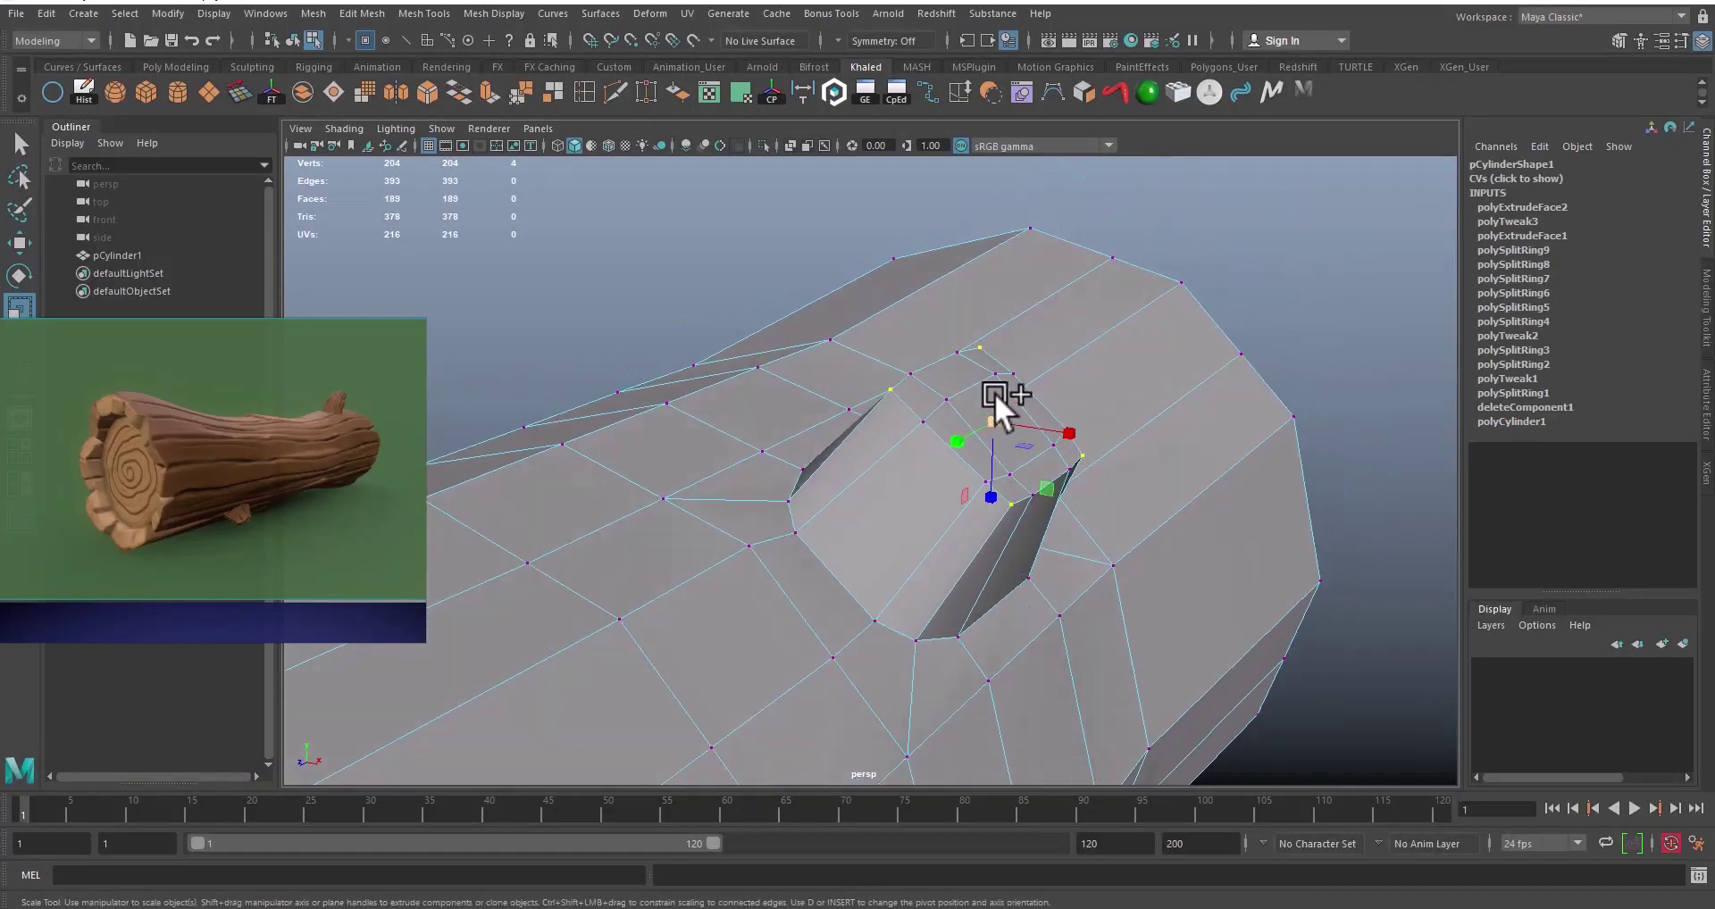
drag(996, 410, 977, 407)
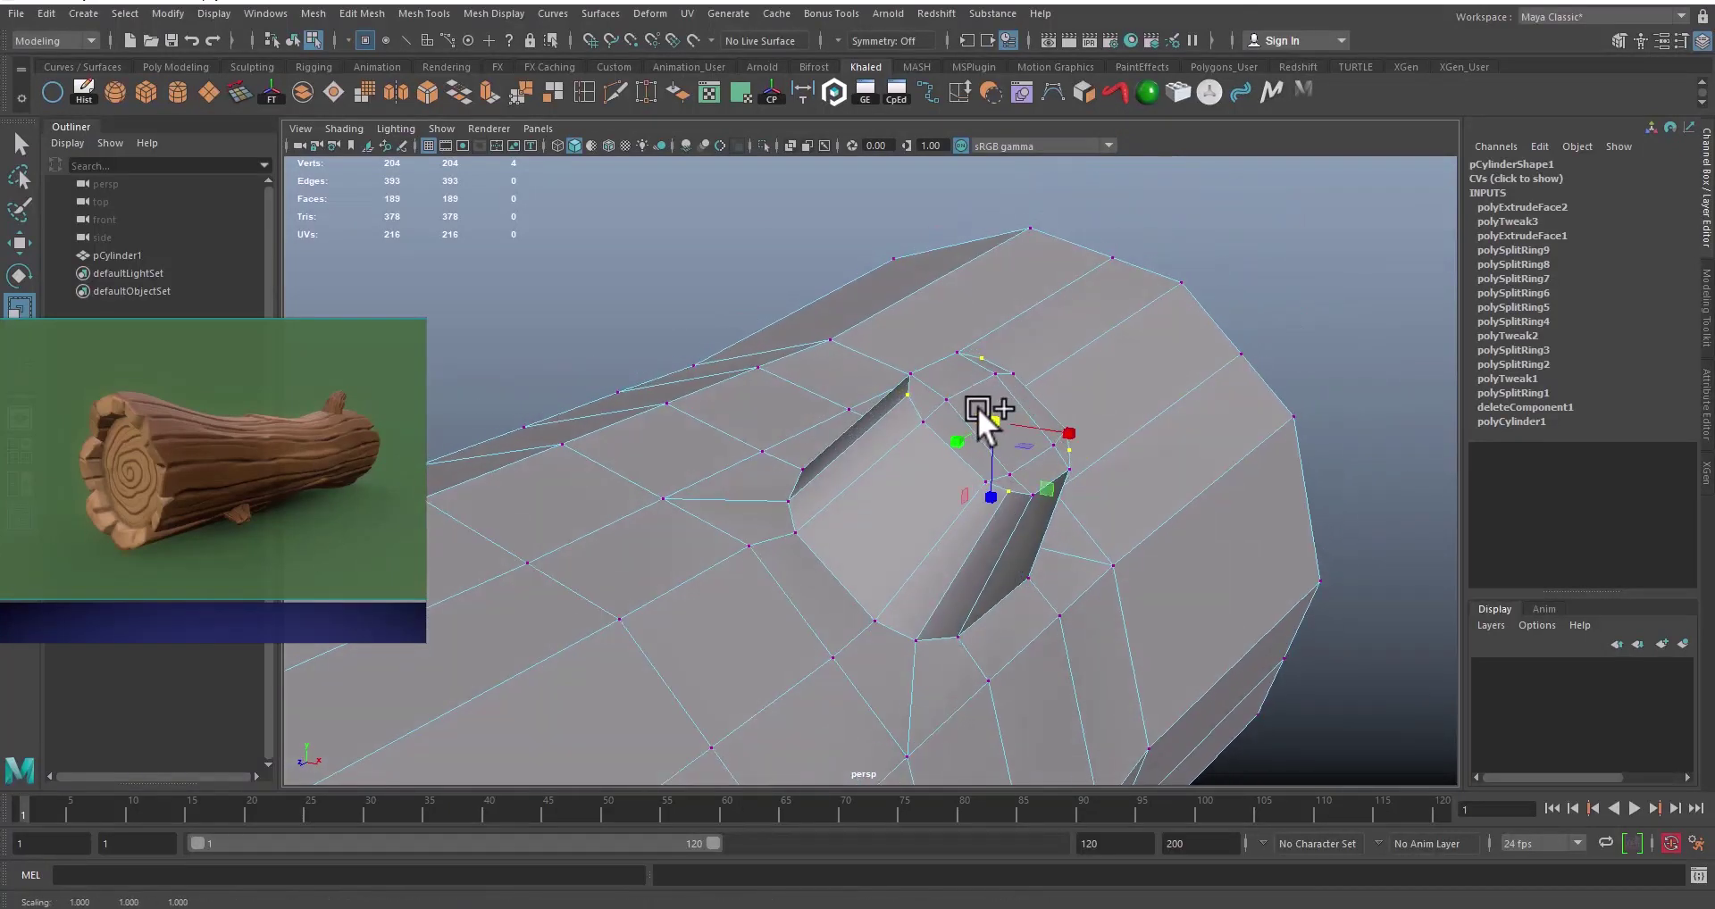
Step: Return to object mode, deselect the log and examine its overall shape with the new stub
scroll(977, 407, down, 5)
alt+middle_drag(946, 520, 1029, 413)
right_drag(997, 398, 1085, 367)
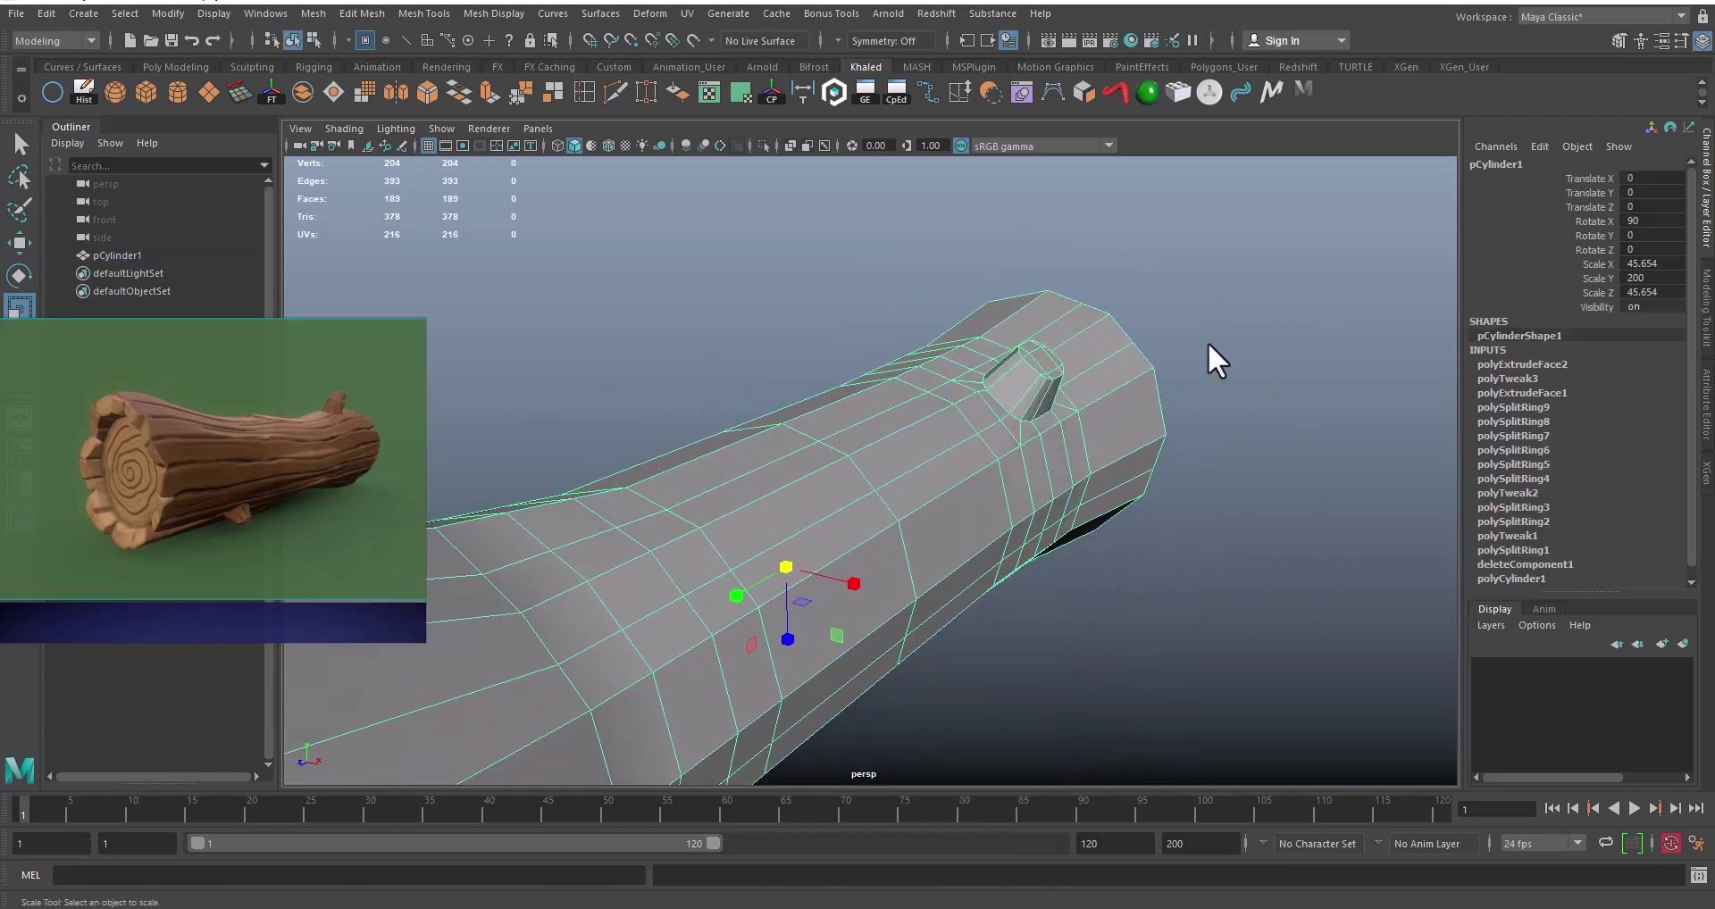
click(1208, 343)
scroll(758, 593, down, 5)
alt+middle_drag(758, 594, 847, 529)
alt+drag(966, 456, 876, 480)
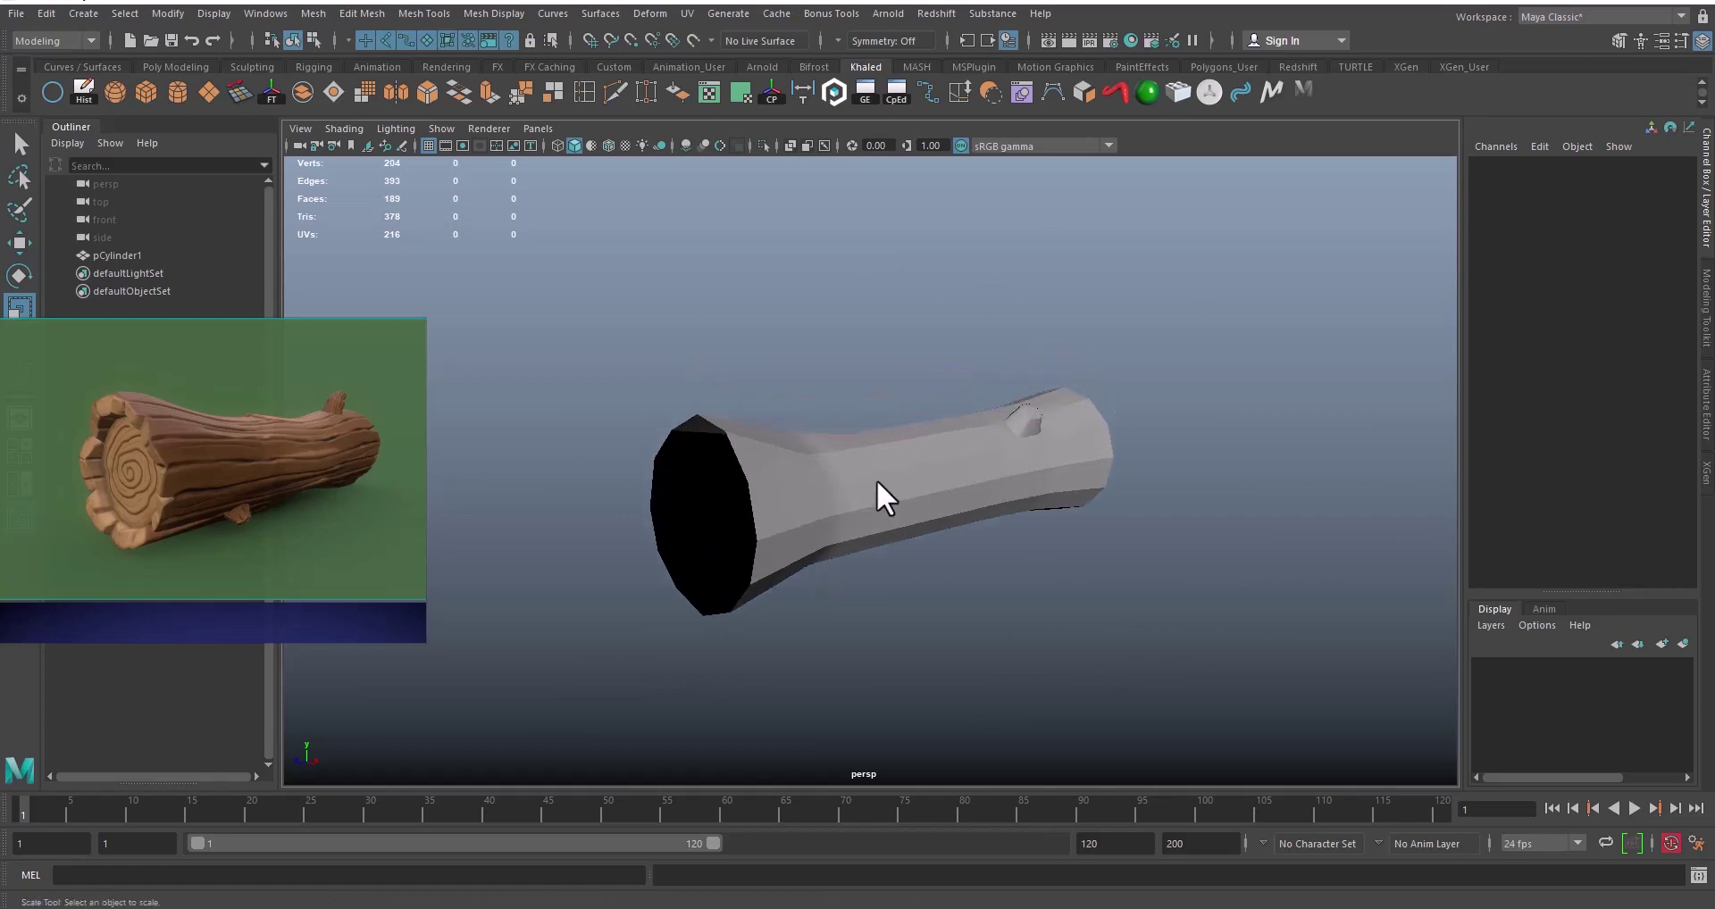
click(878, 482)
click(864, 629)
alt+drag(913, 559, 858, 540)
Step: Insert a lengthwise edge loop along the log's side, through the wide row of faces above the underside
click(822, 475)
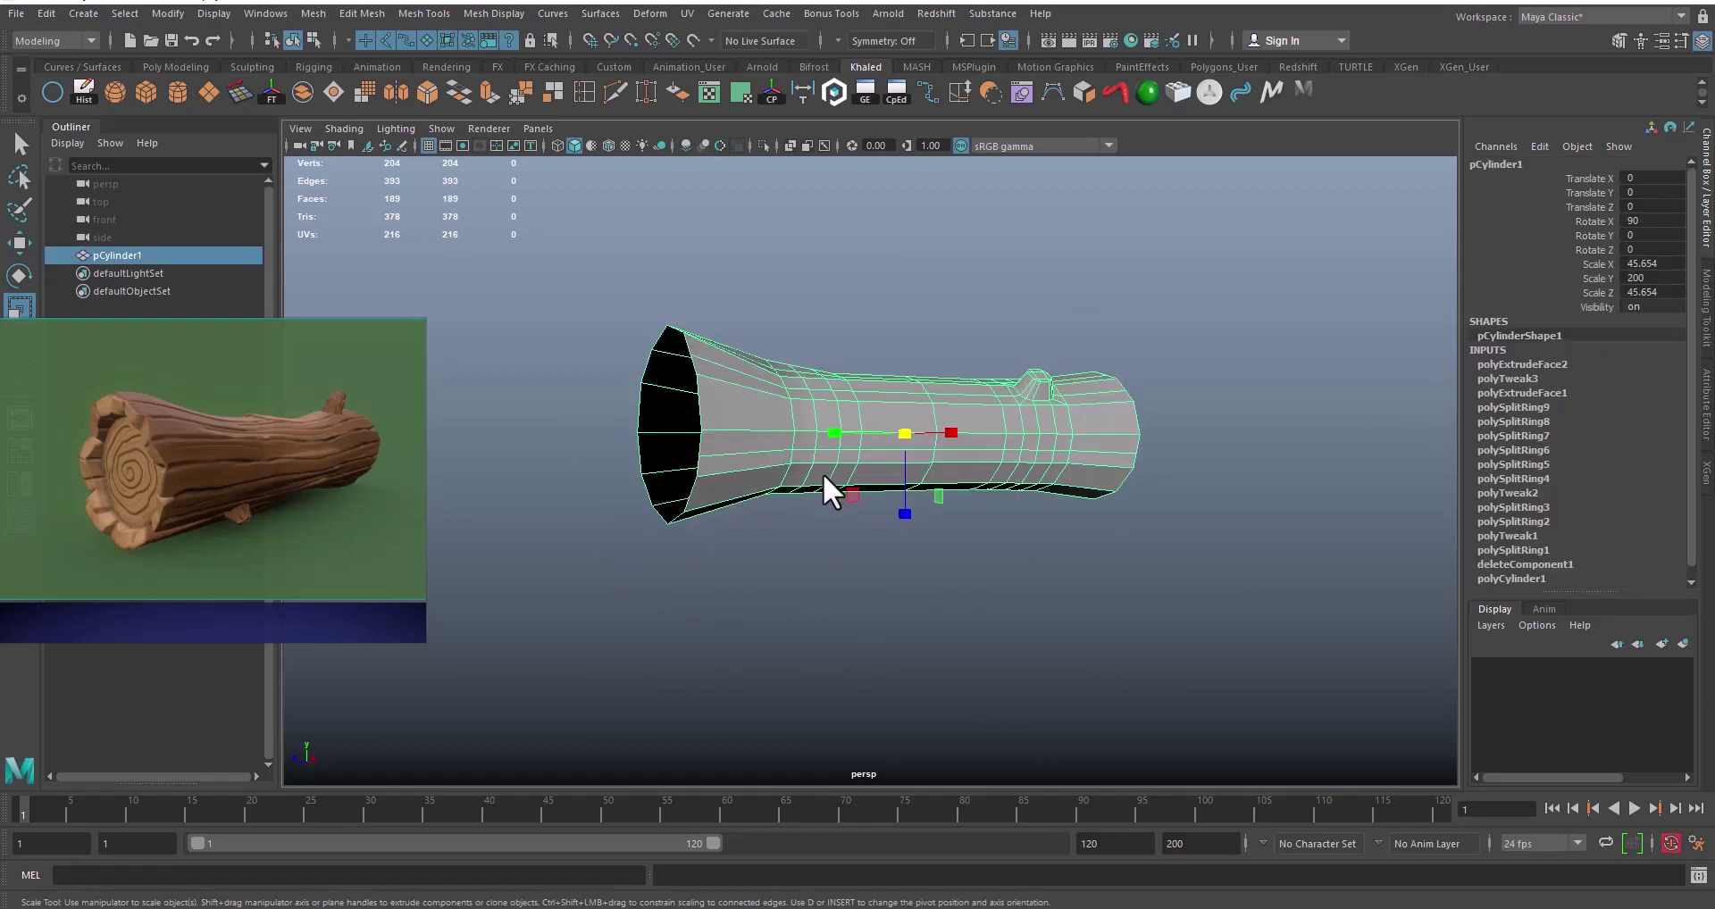
alt+drag(823, 474, 838, 566)
alt+right_drag(736, 518, 892, 570)
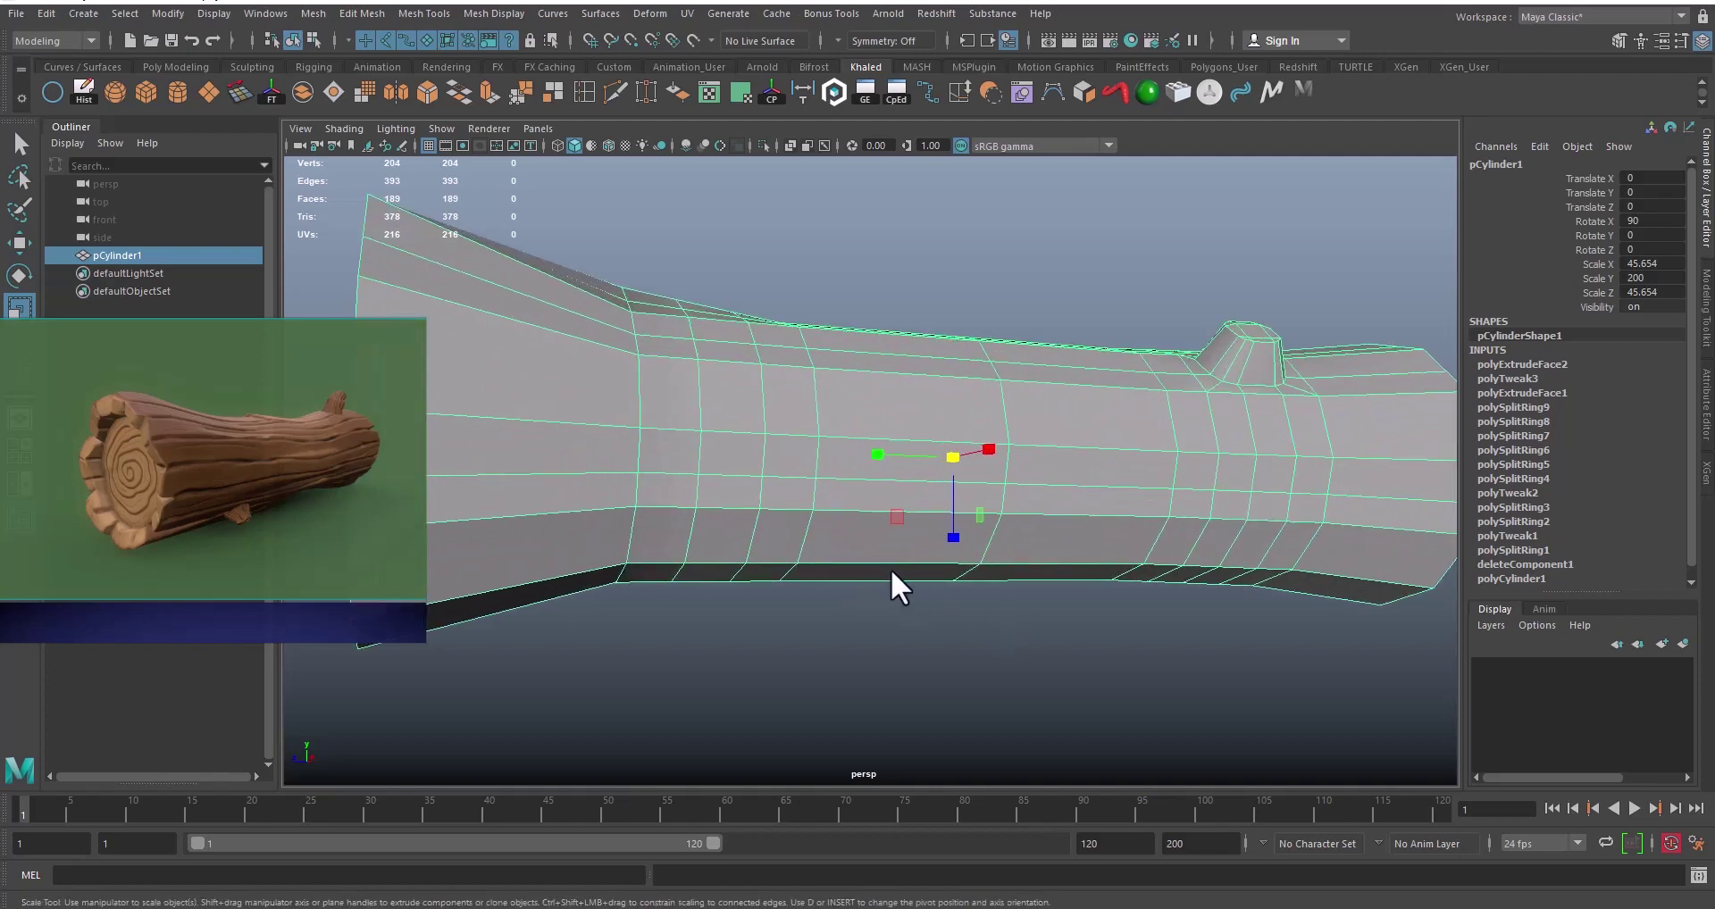
alt+drag(891, 570, 982, 543)
right_drag(902, 486, 931, 564)
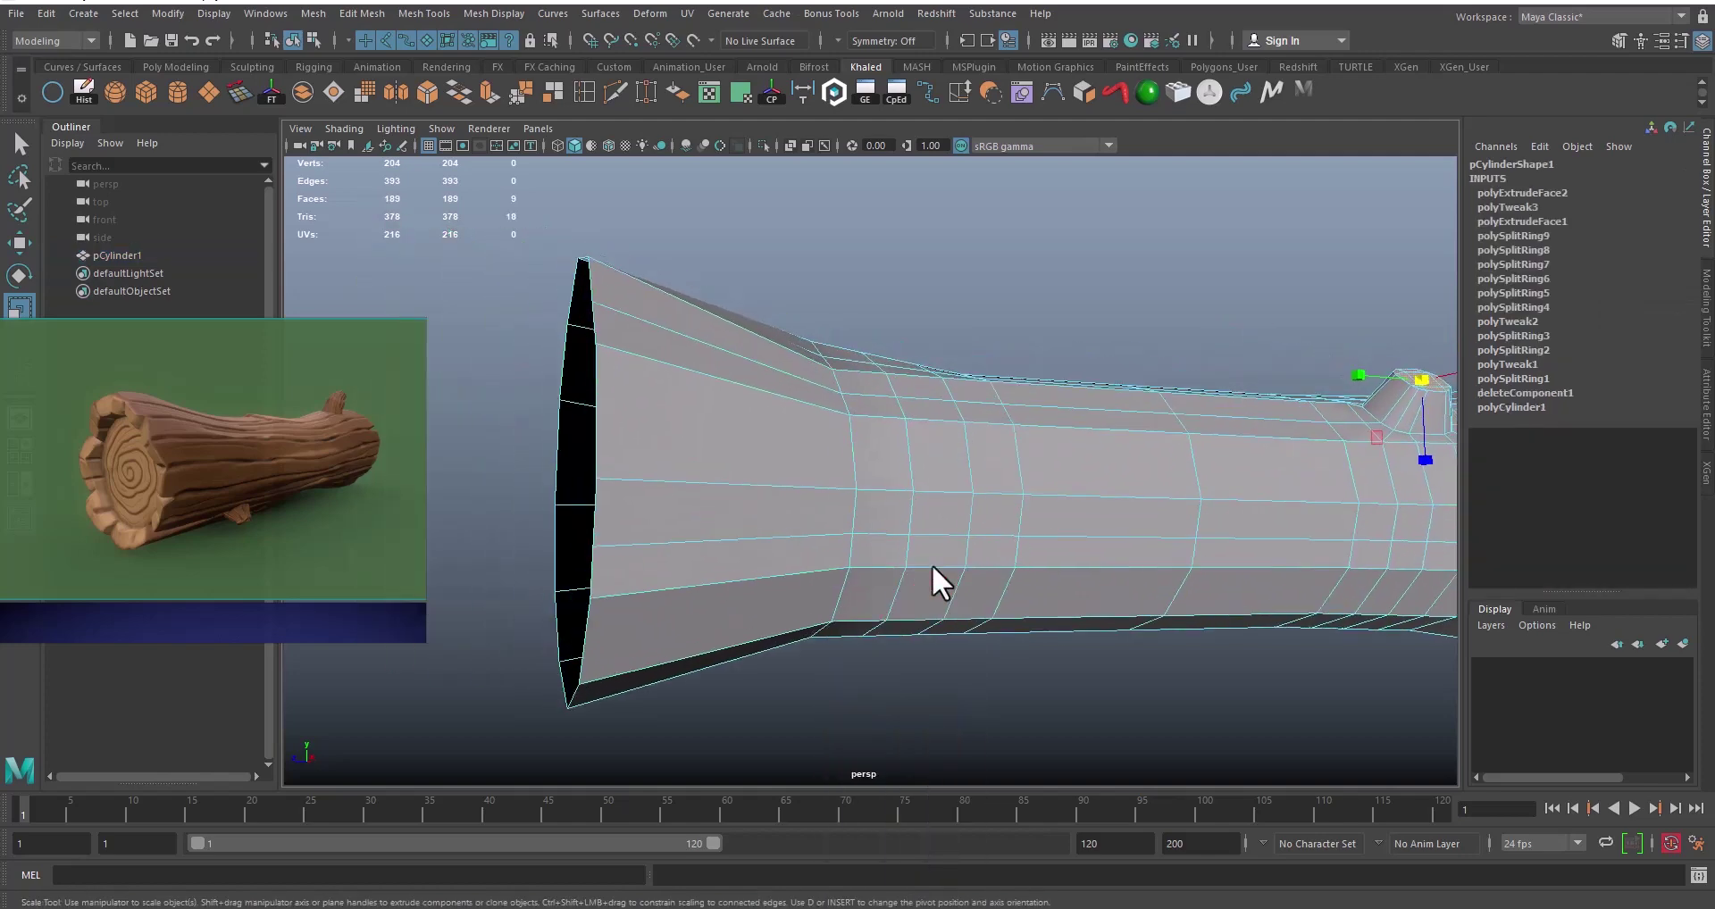
alt+drag(930, 564, 913, 523)
alt+drag(866, 473, 884, 521)
alt+middle_drag(864, 466, 886, 521)
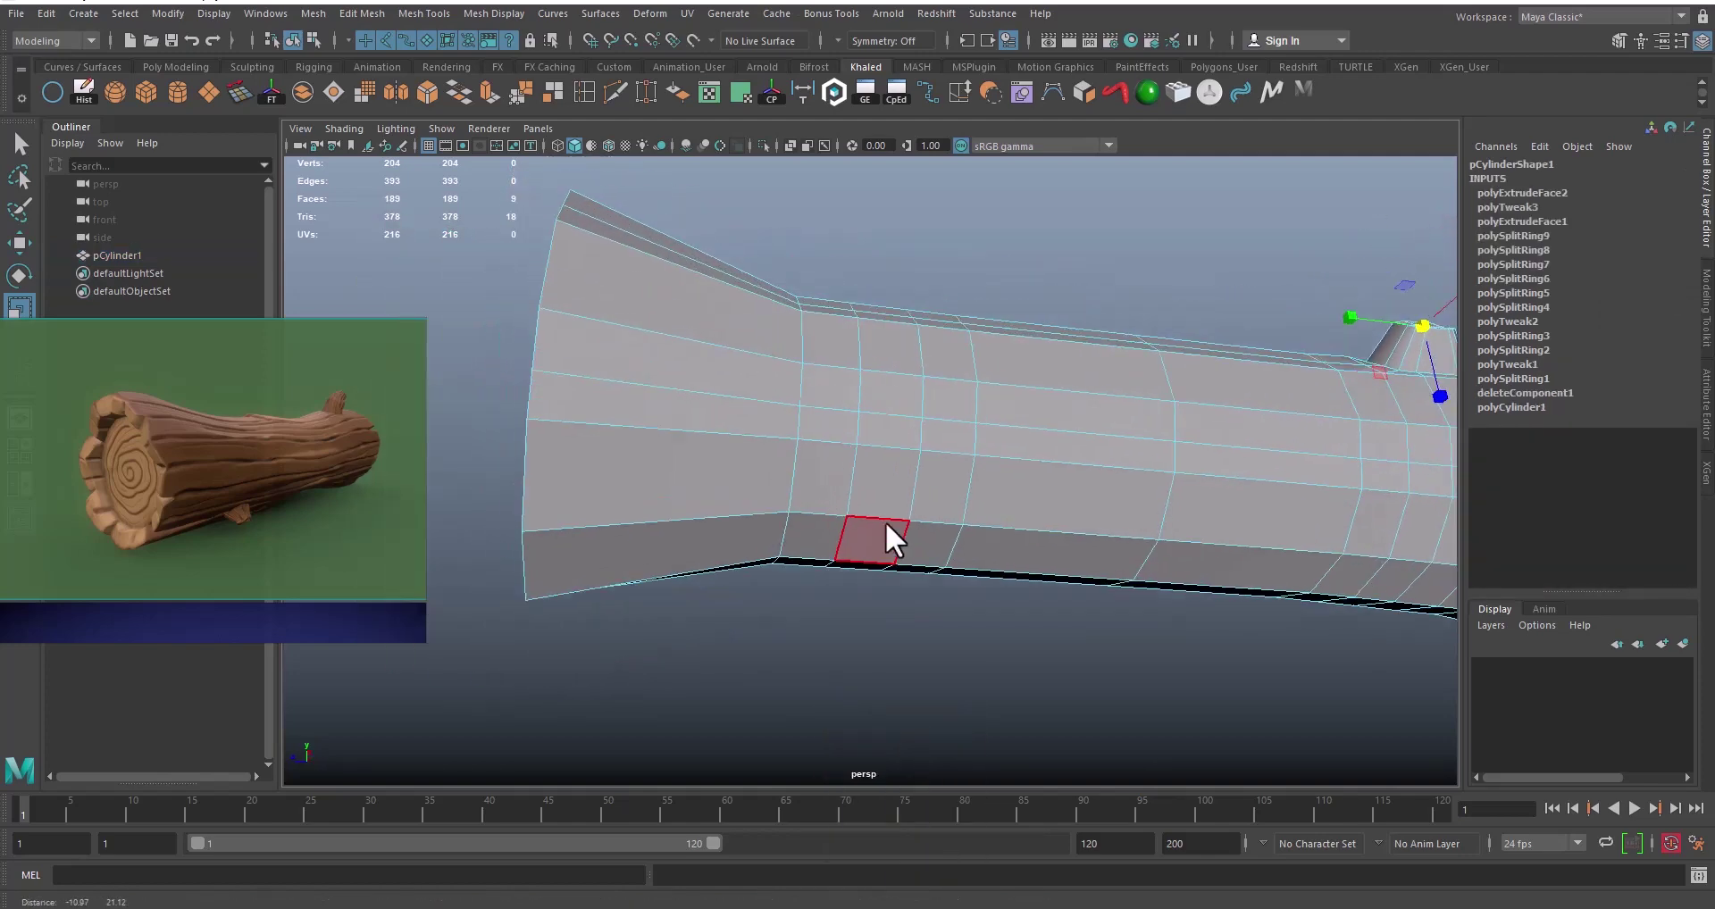
alt+drag(886, 522, 904, 459)
right_drag(972, 389, 924, 582)
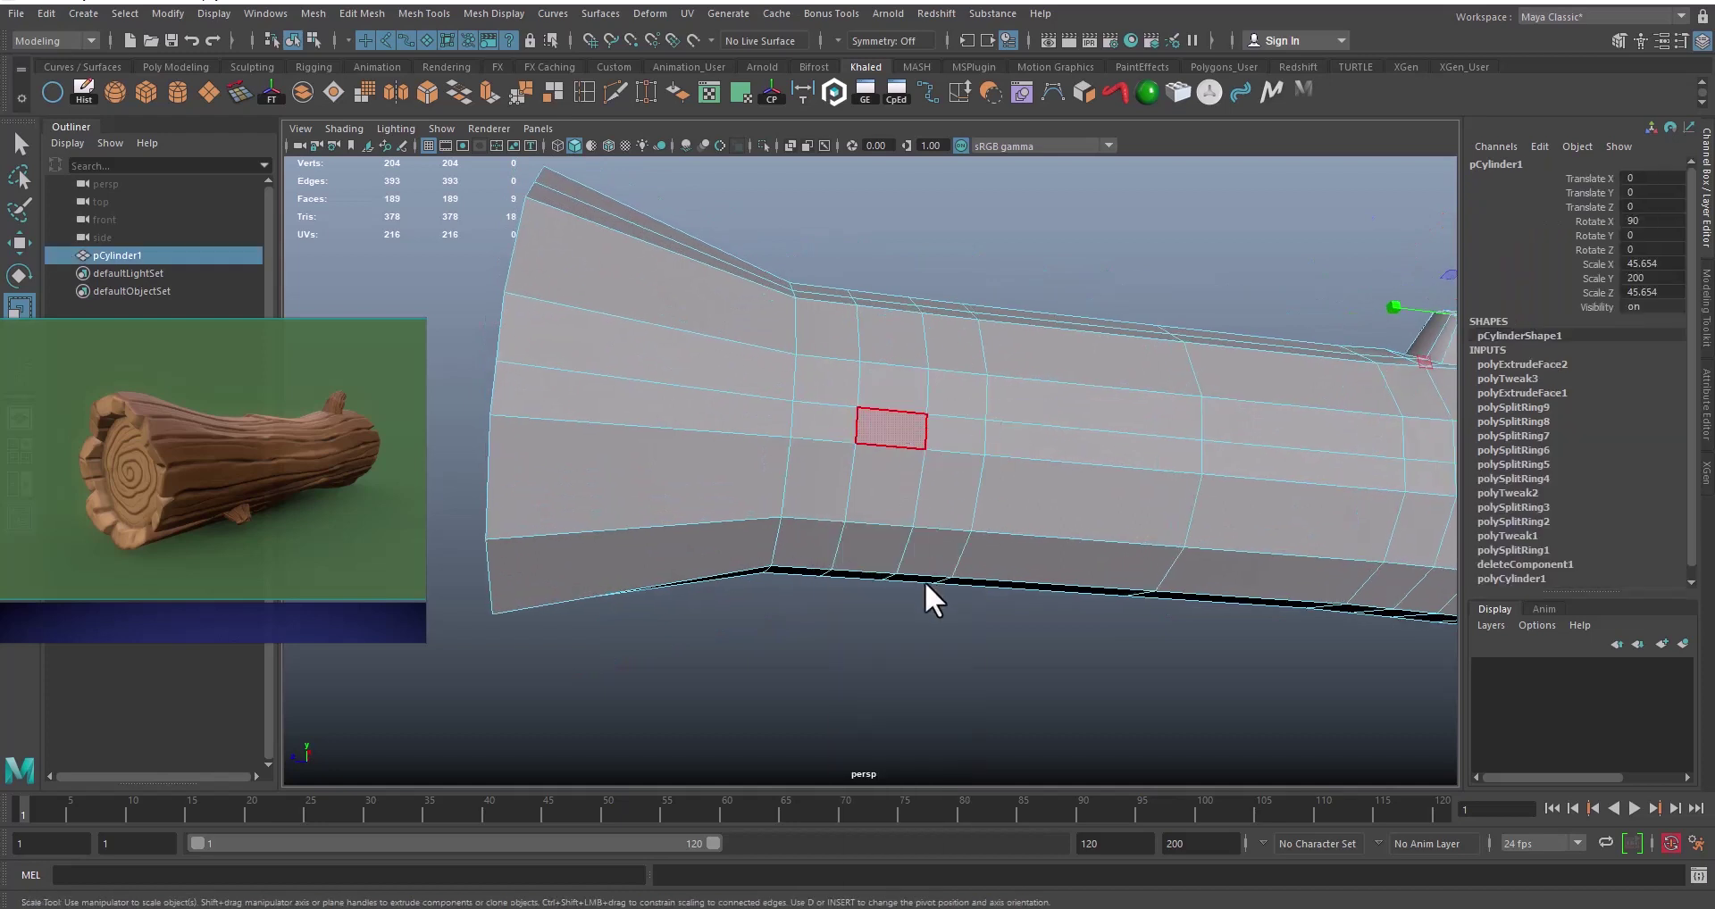
click(589, 89)
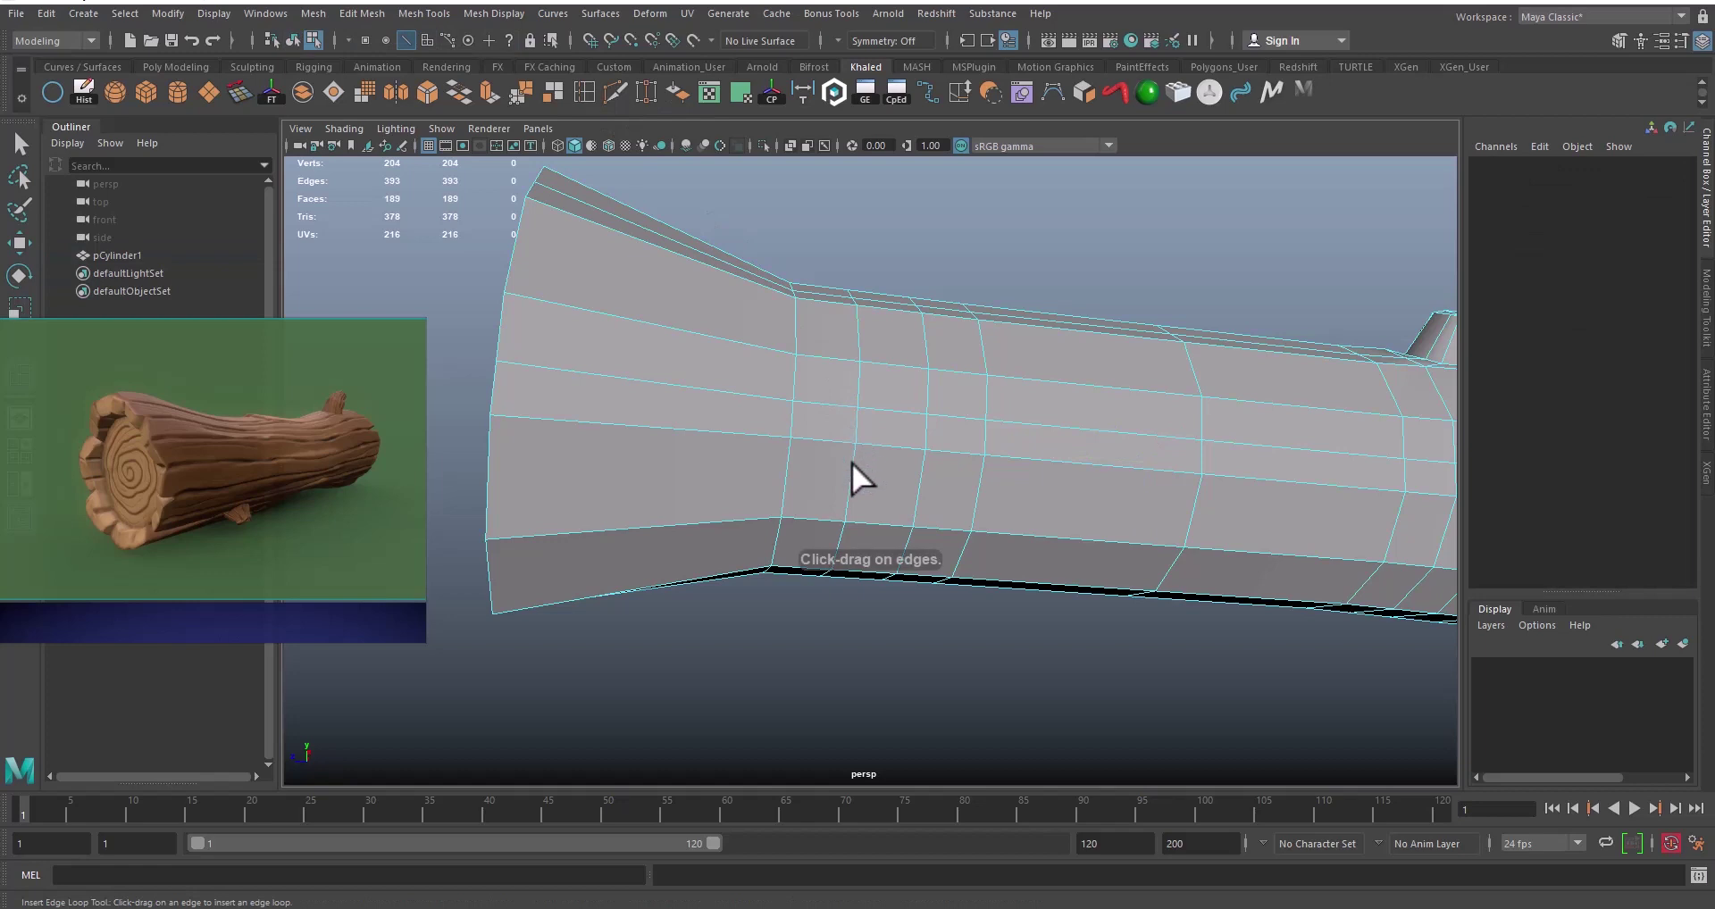
drag(850, 463, 858, 479)
key(w)
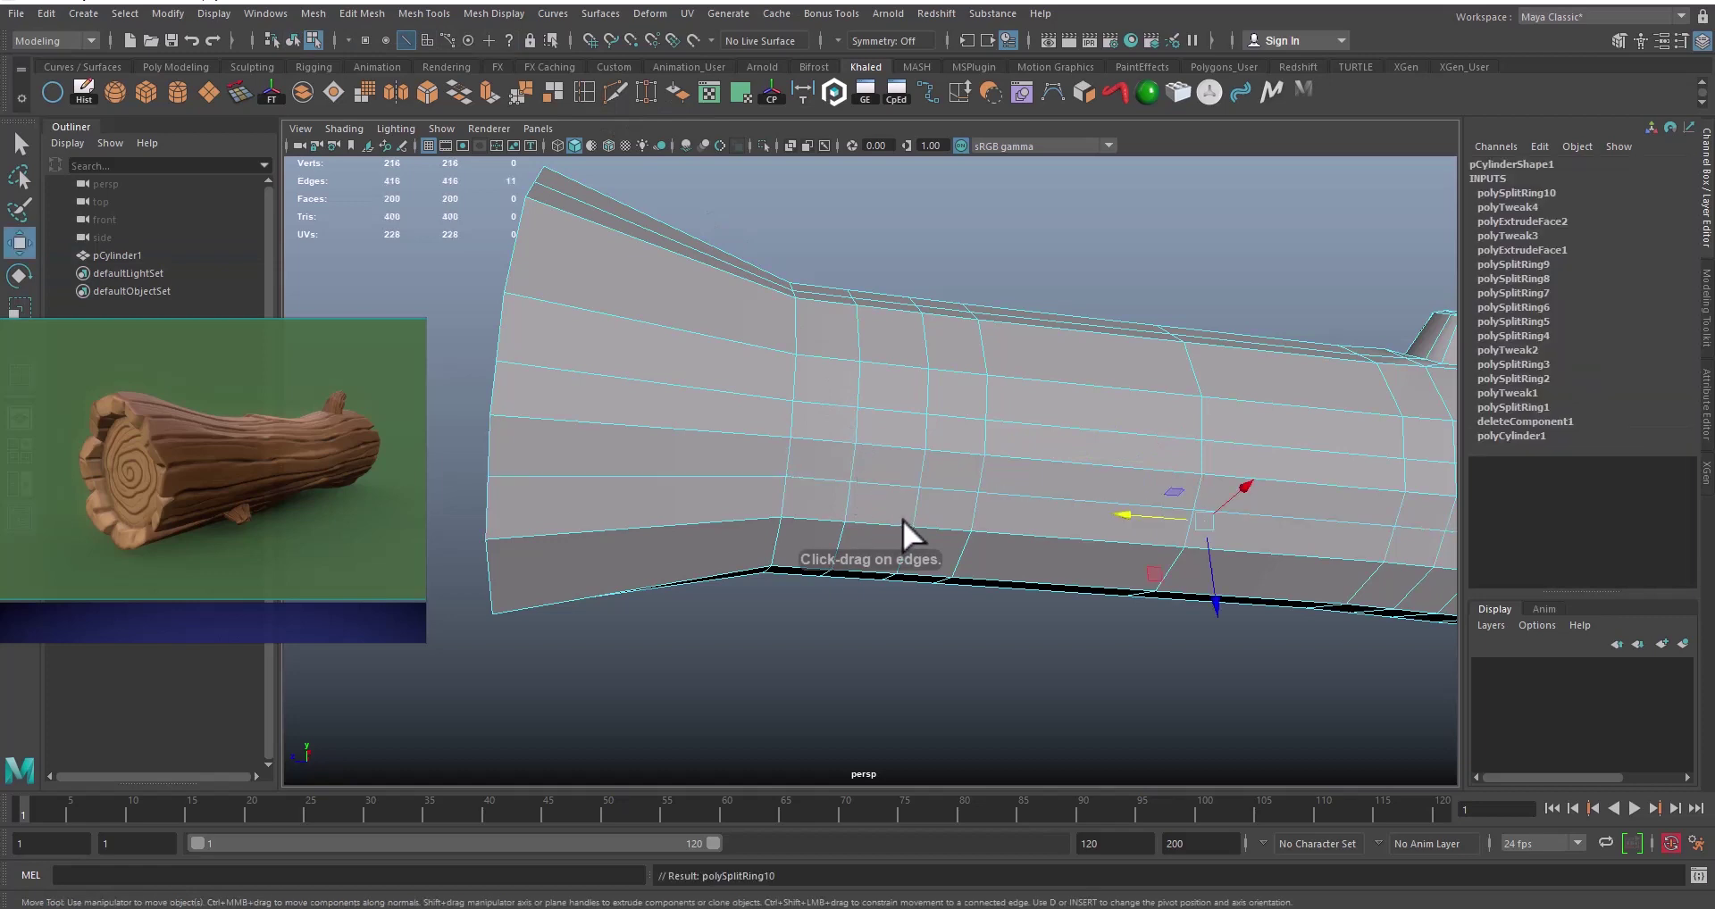
right_drag(908, 433, 915, 482)
alt+middle_drag(919, 454, 890, 512)
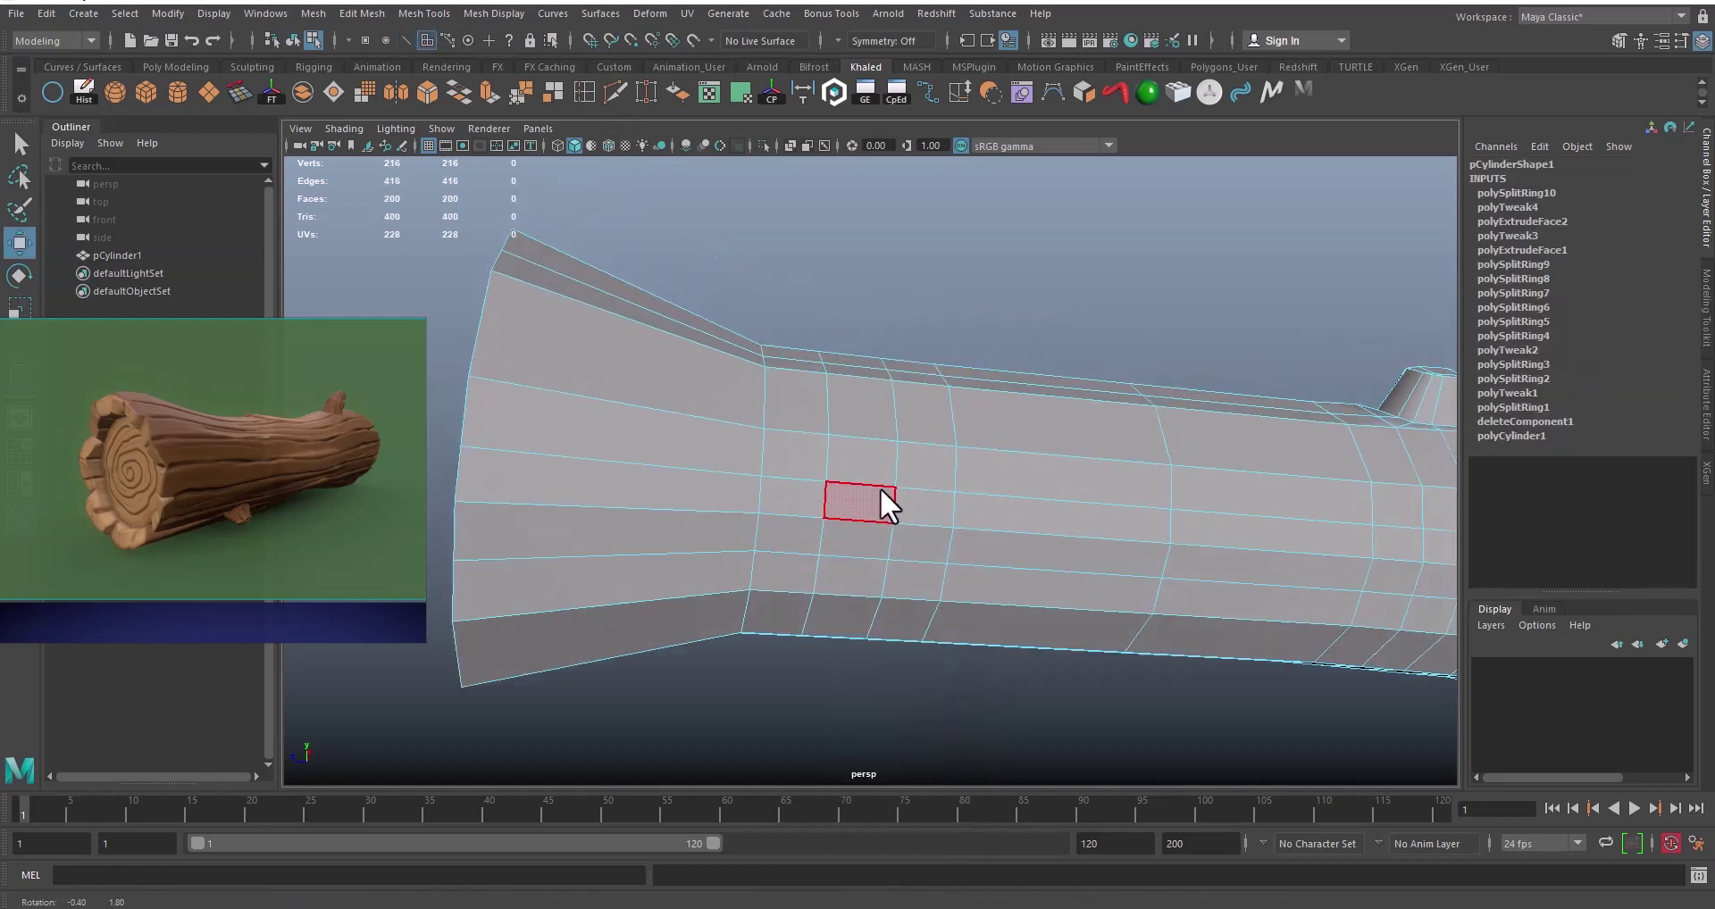
click(865, 468)
shift+click(919, 464)
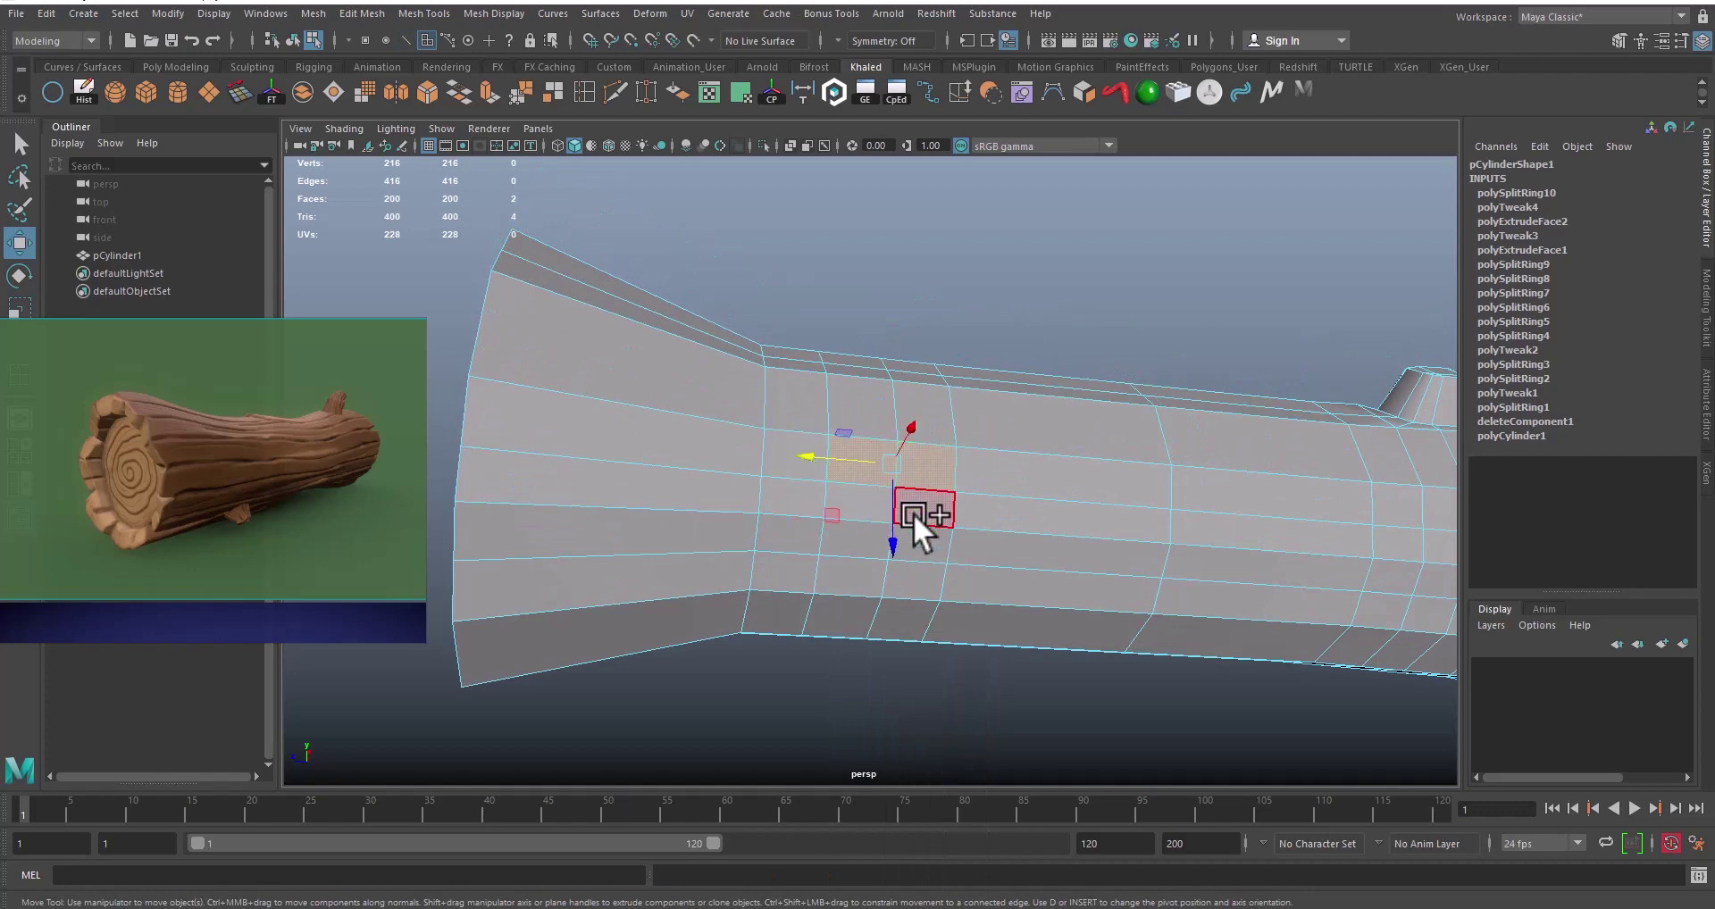
shift+click(863, 500)
shift+click(860, 541)
shift+click(930, 544)
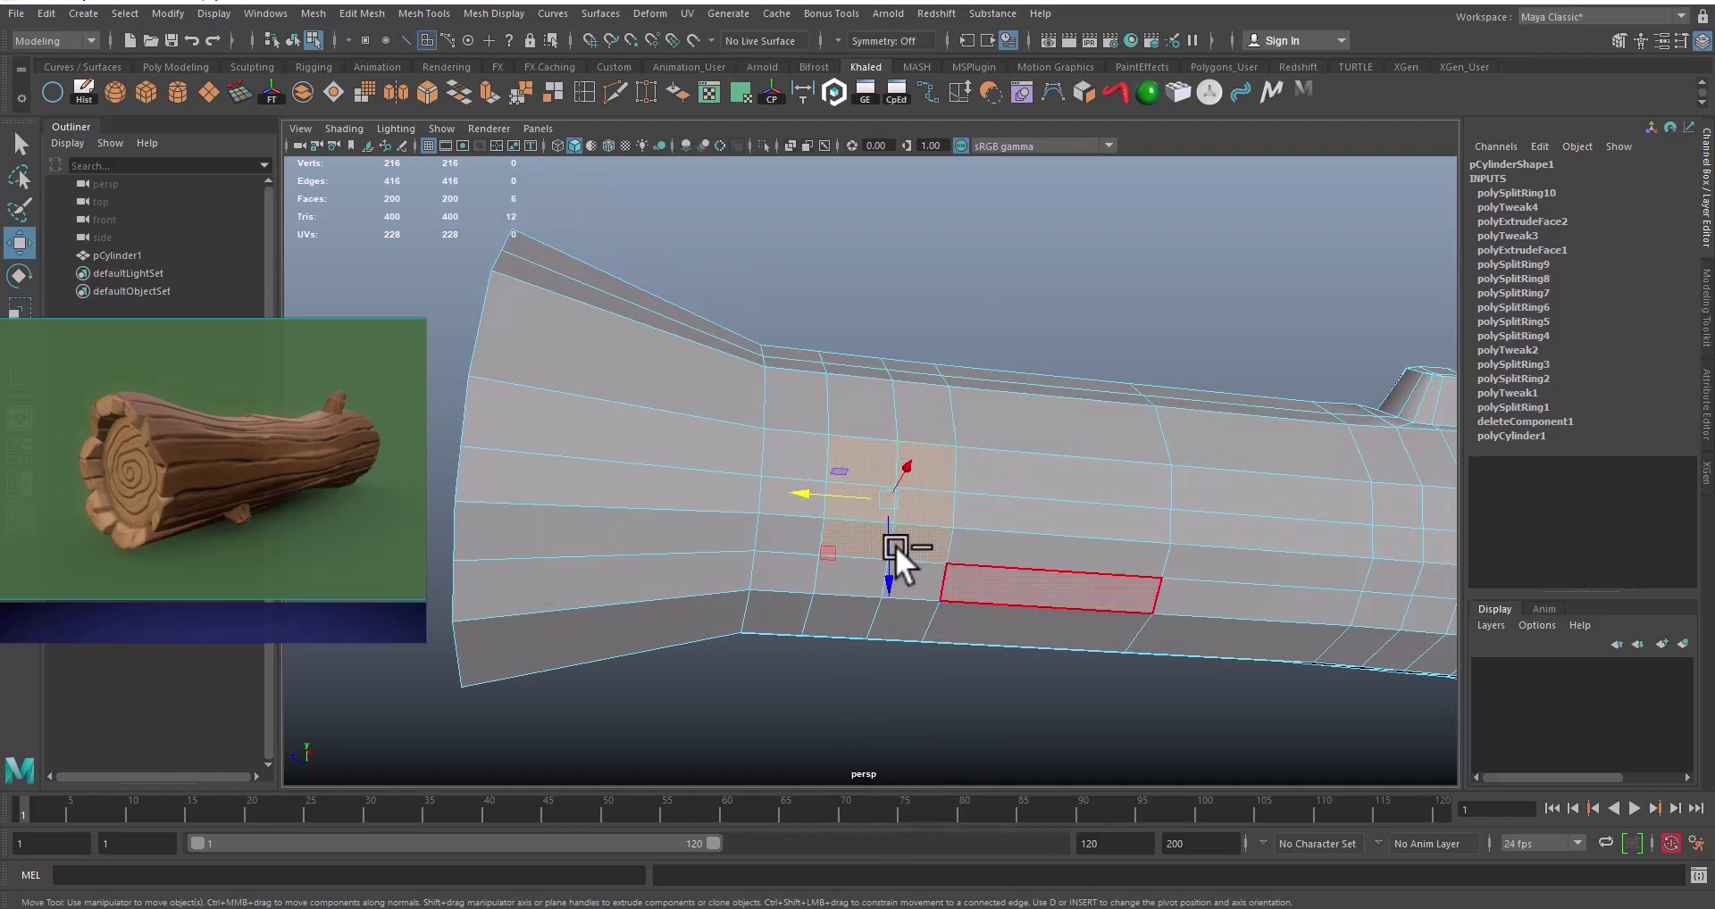
alt+middle_drag(927, 537, 883, 527)
mouse_move(882, 527)
alt+mouse_down()
mouse_move(904, 527)
mouse_move(887, 505)
alt+mouse_up()
click(801, 241)
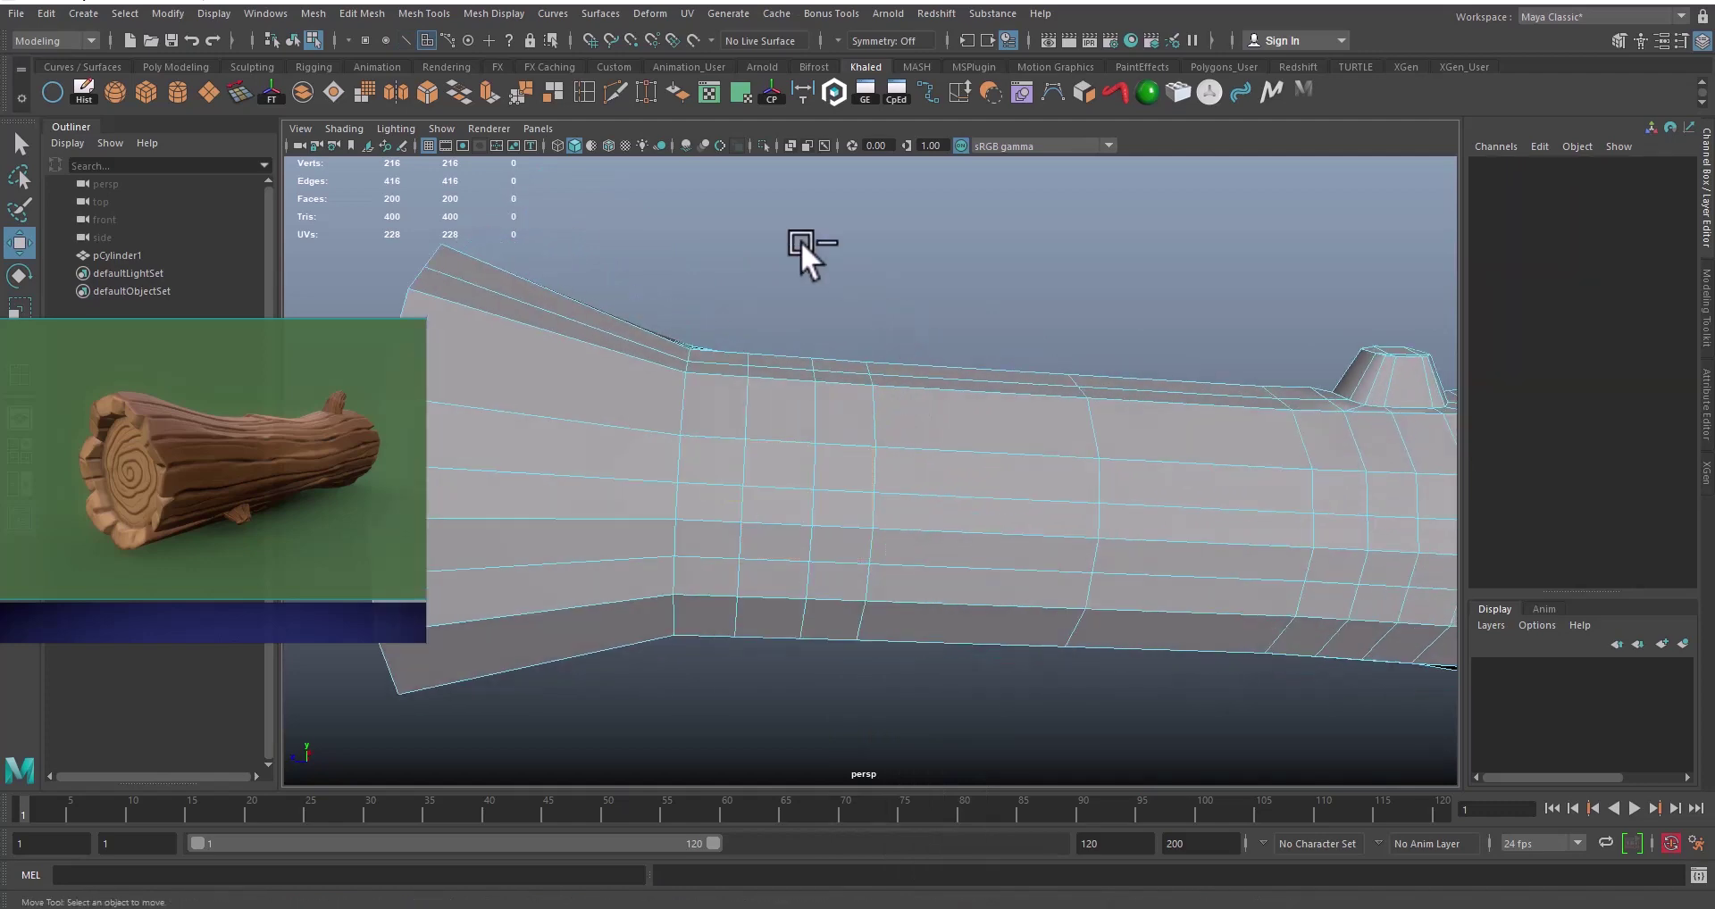
Step: Insert an edge loop around the log just past the closely spaced rings near the wide flare, on the side facing the stub
shift+right_drag(1007, 323, 956, 419)
mouse_move(940, 441)
mouse_down()
mouse_move(902, 447)
mouse_move(909, 474)
mouse_move(934, 432)
mouse_up()
key(w)
Step: Select a block of six faces on the log's side near the wide flare, extrude it and scale the extrusion inward
right_click(861, 432)
click(863, 486)
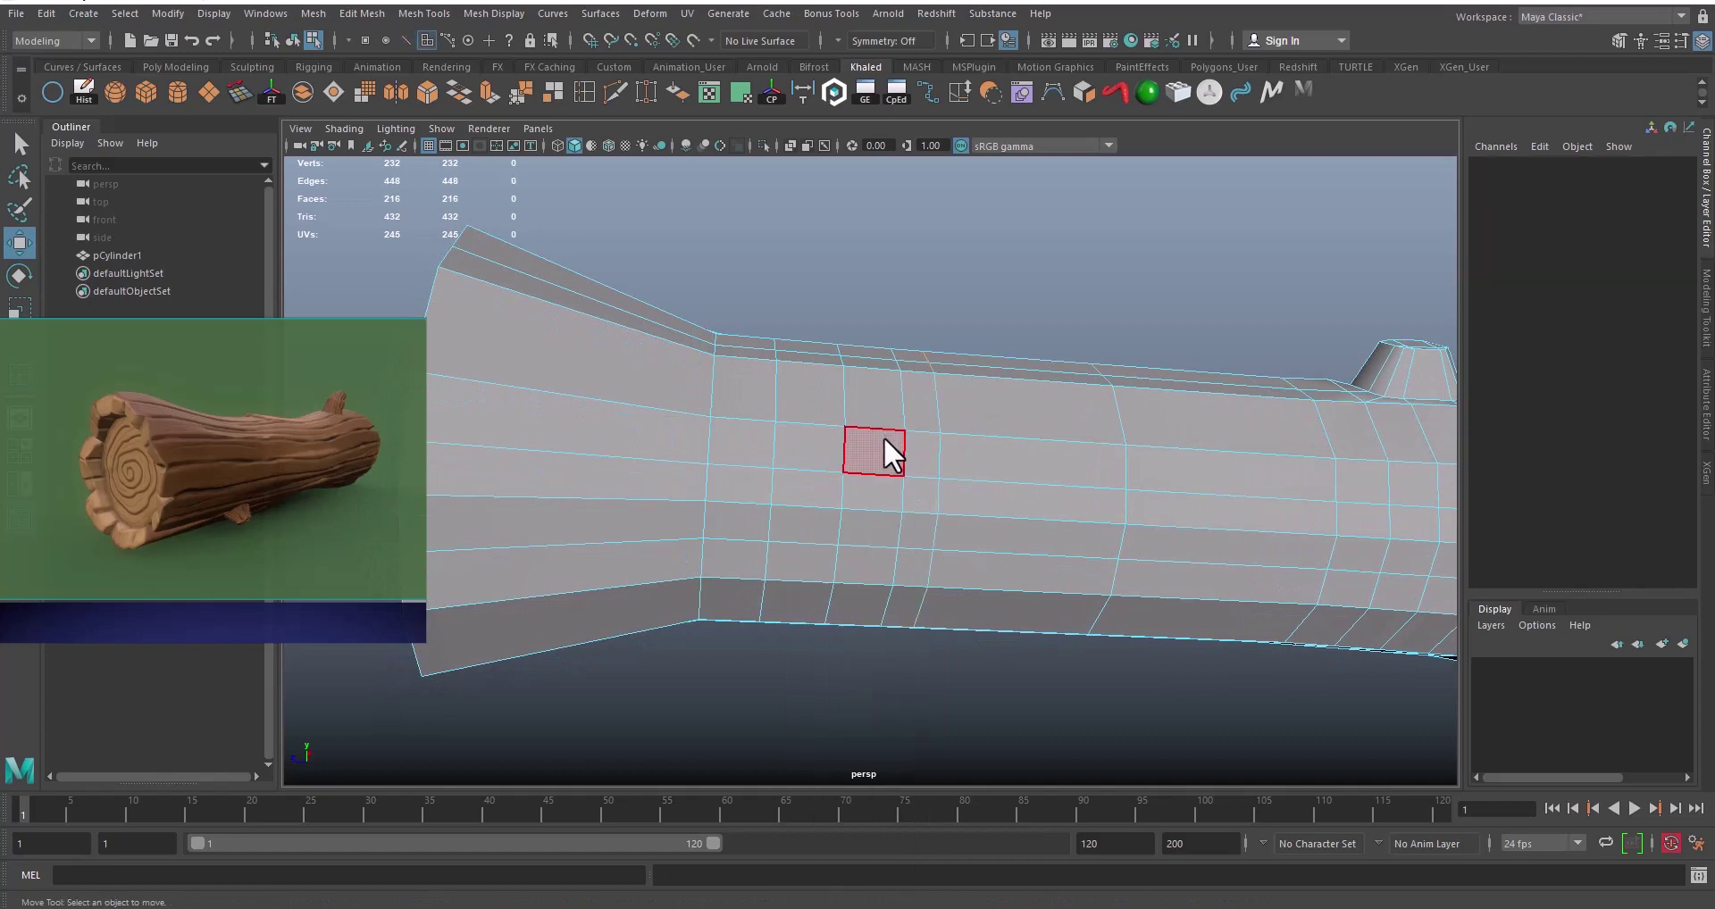
click(880, 443)
shift+click(826, 502)
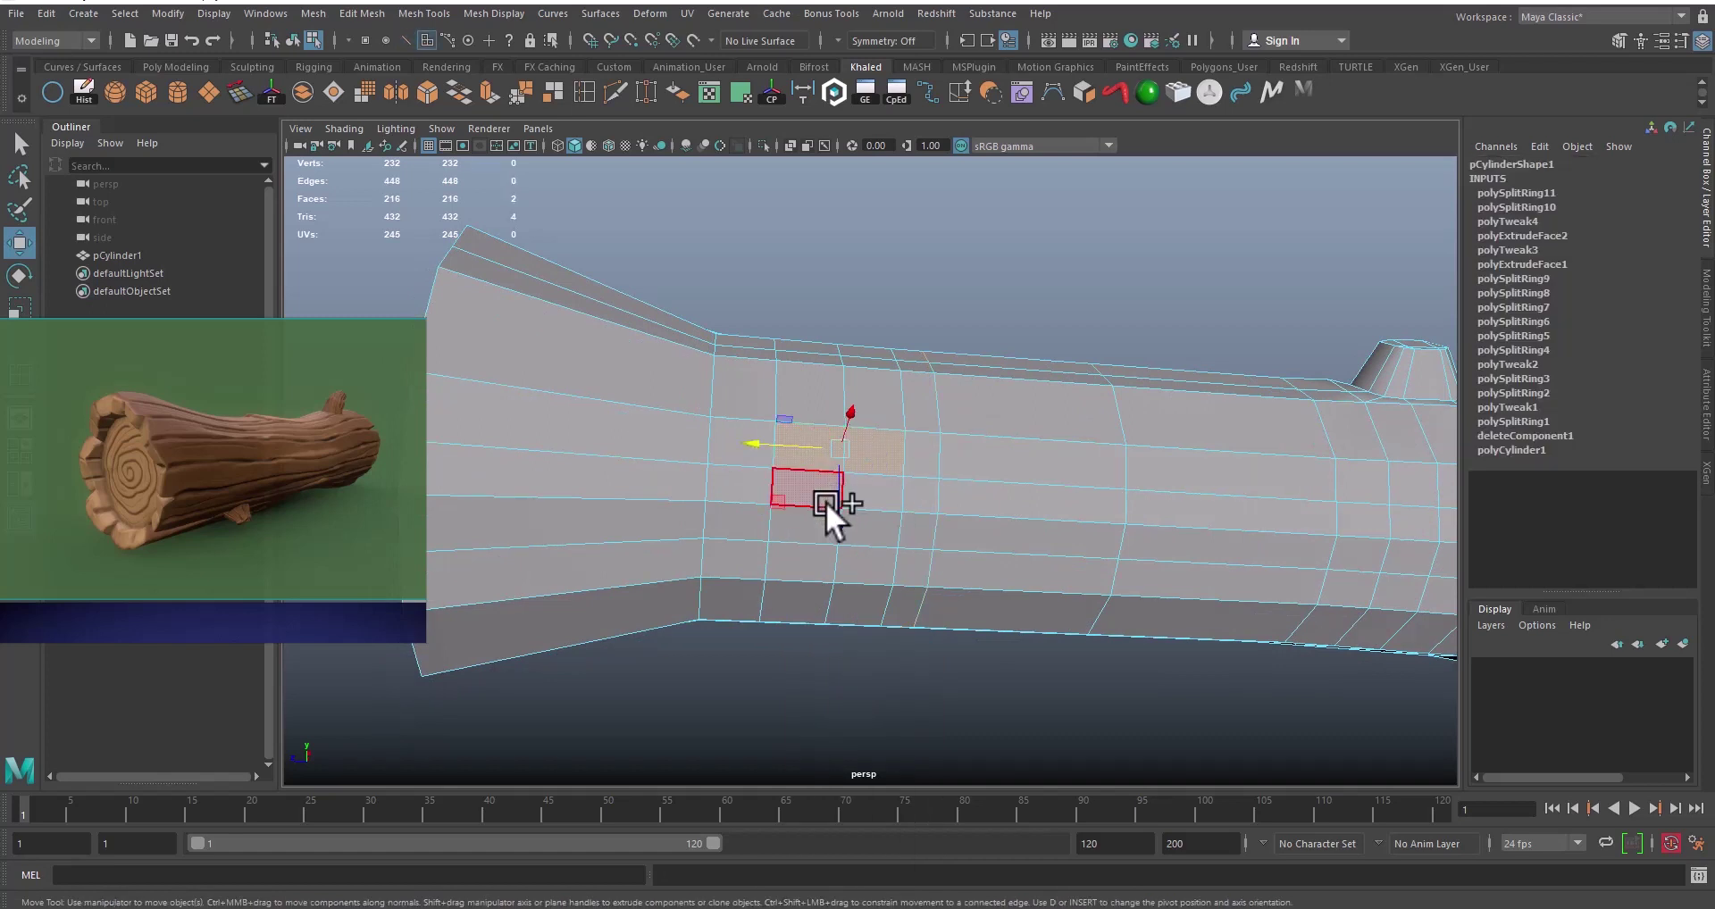
shift+click(823, 528)
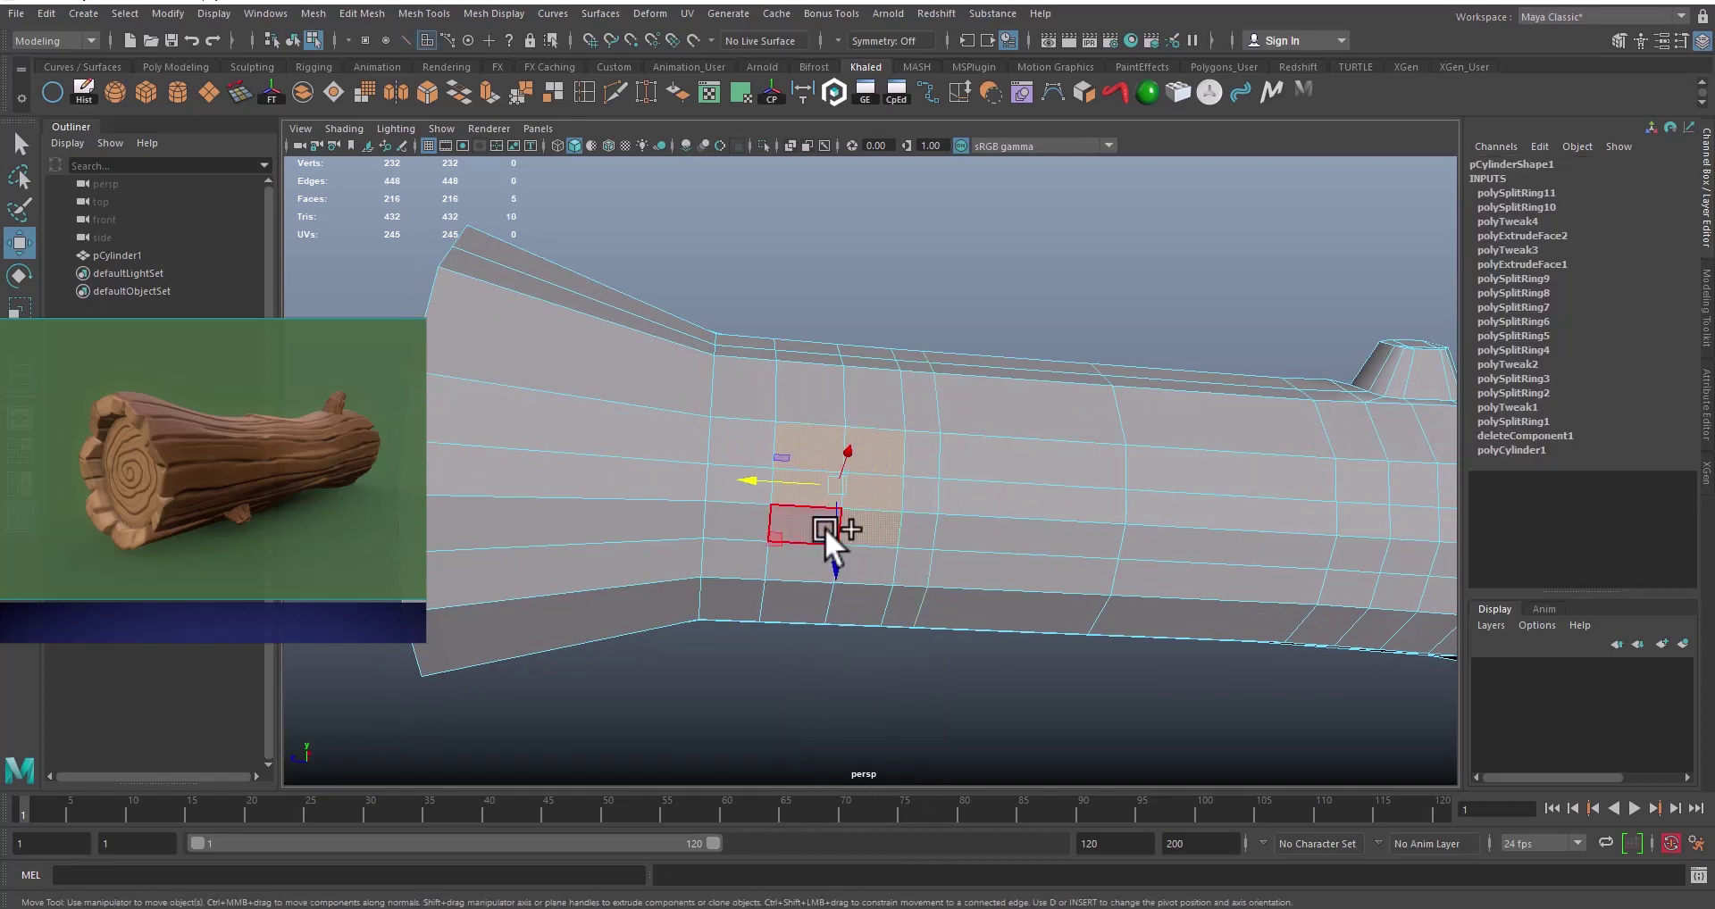
alt+drag(920, 518, 923, 500)
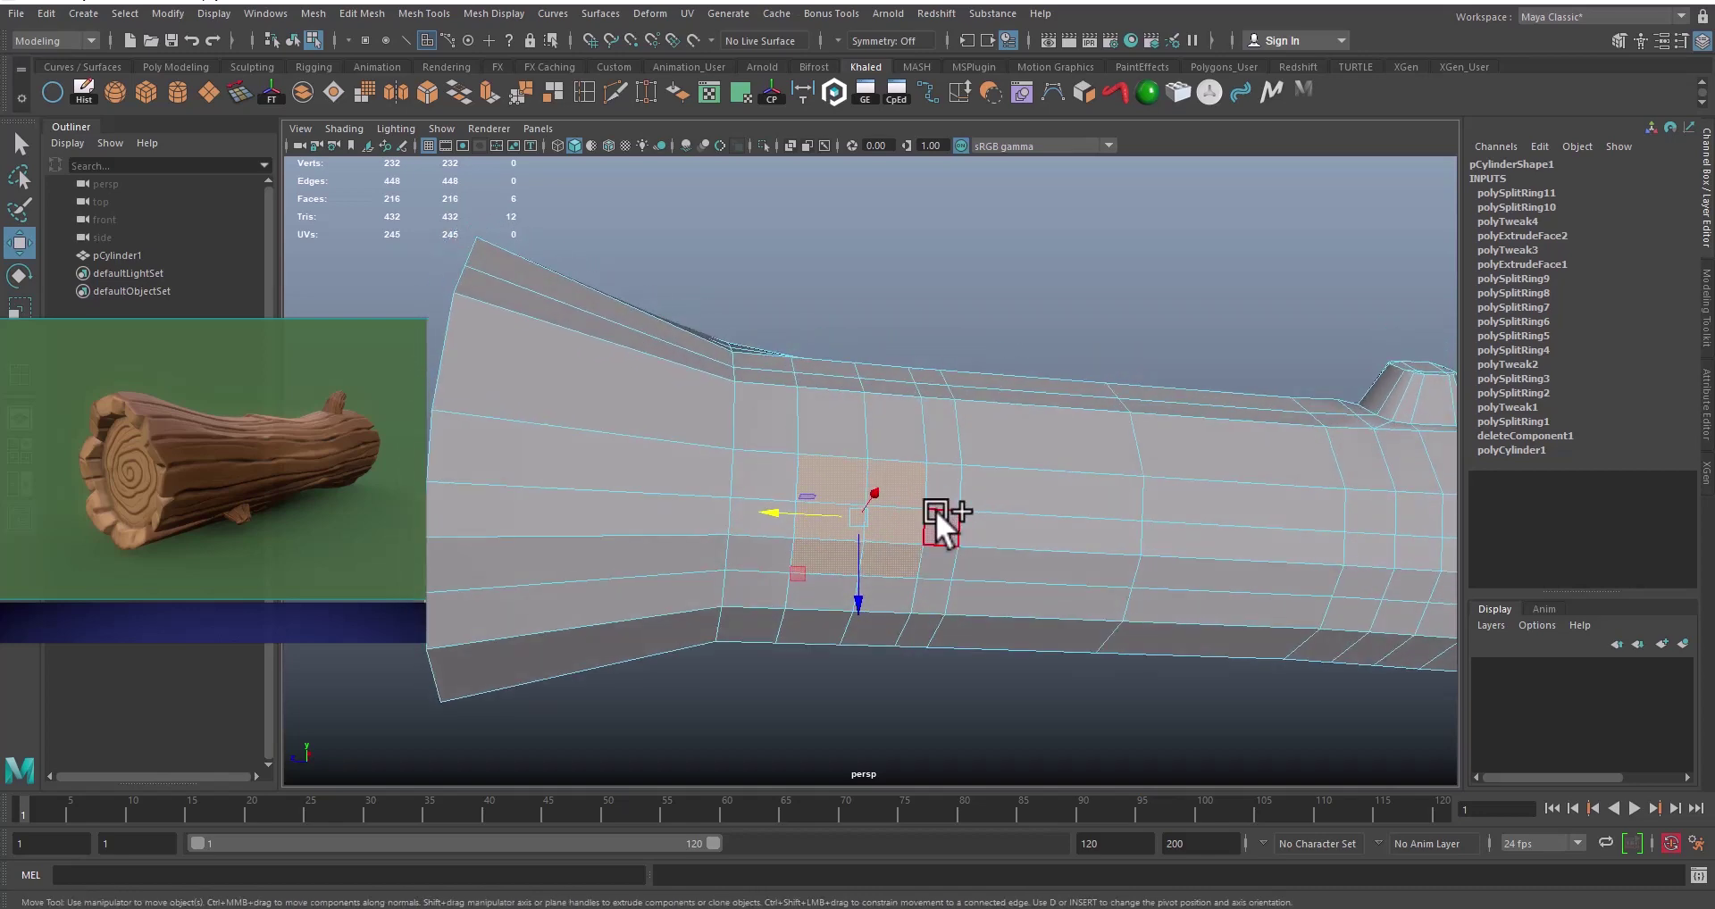
key(ctrl+e)
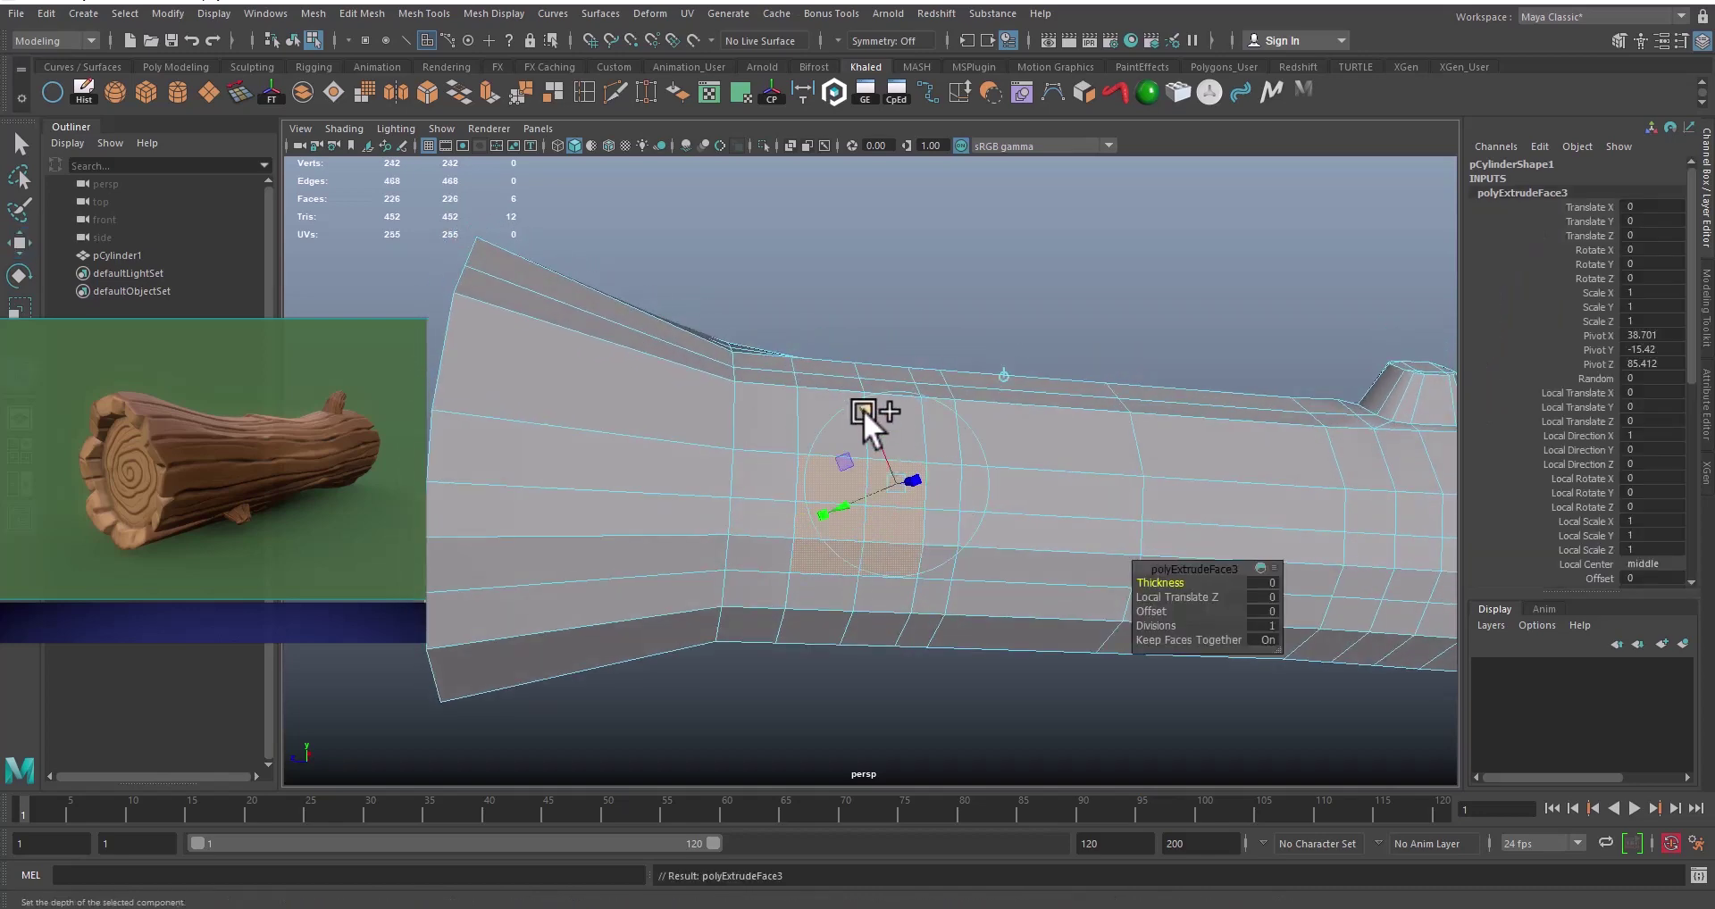
alt+drag(863, 410, 956, 589)
alt+middle_drag(957, 589, 878, 505)
alt+right_drag(878, 505, 1067, 568)
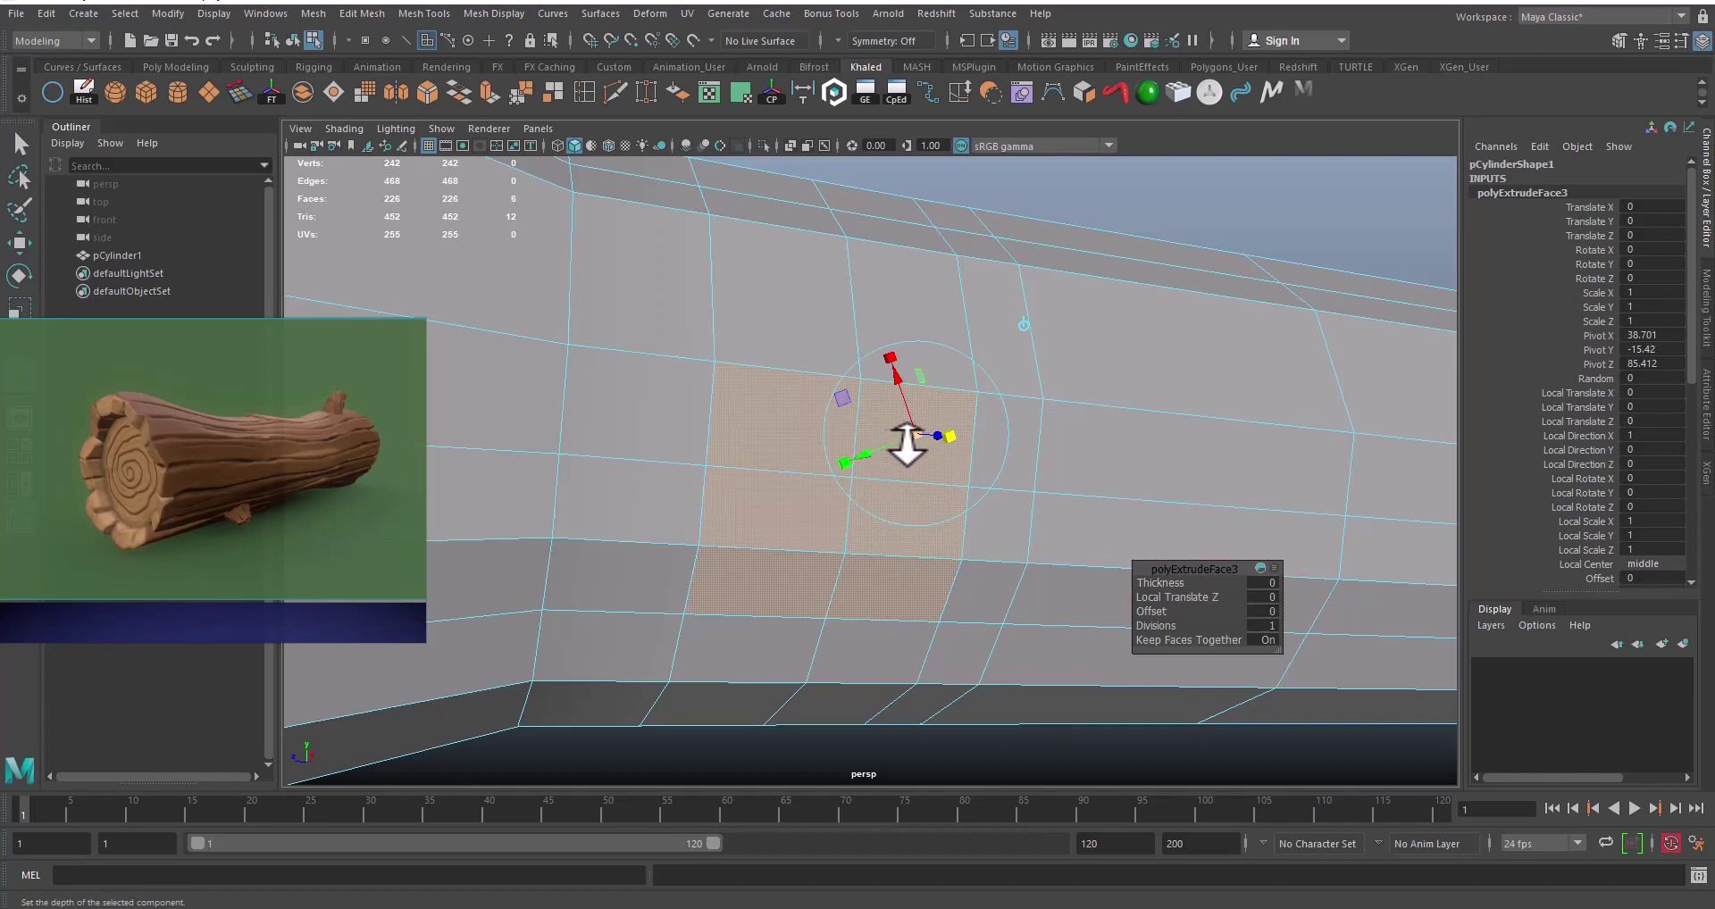
drag(910, 440, 818, 509)
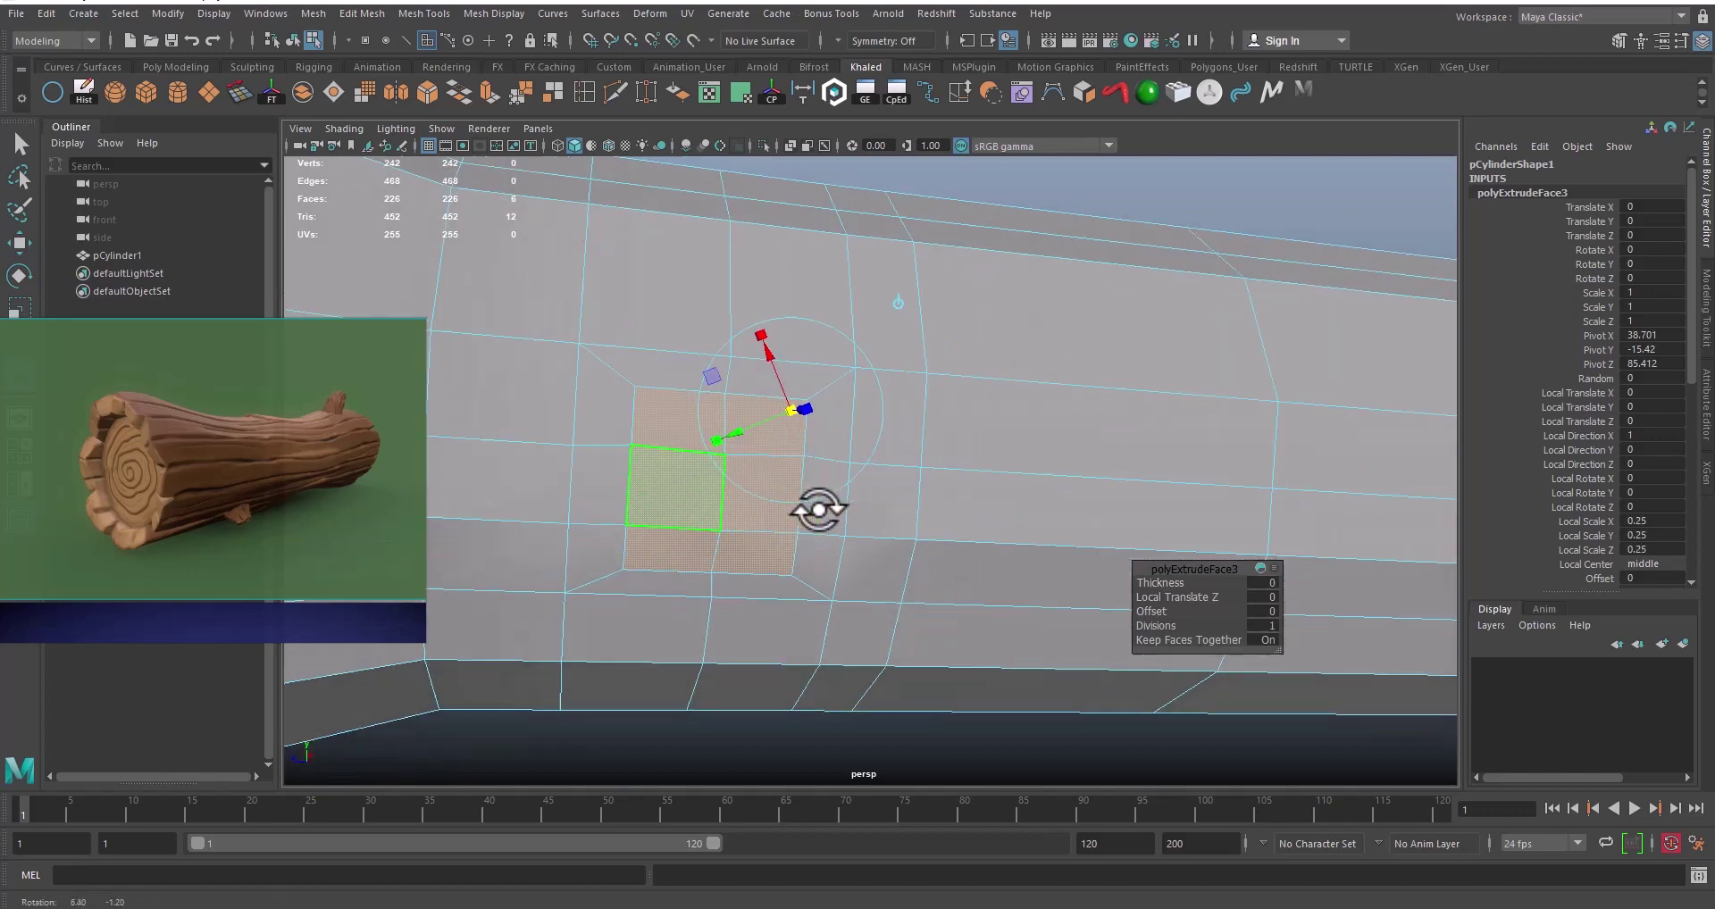
Step: Select the four corner vertices of the inset patch and scale them toward its centre to round the outline
right_drag(632, 375, 568, 368)
alt+middle_drag(562, 397, 730, 407)
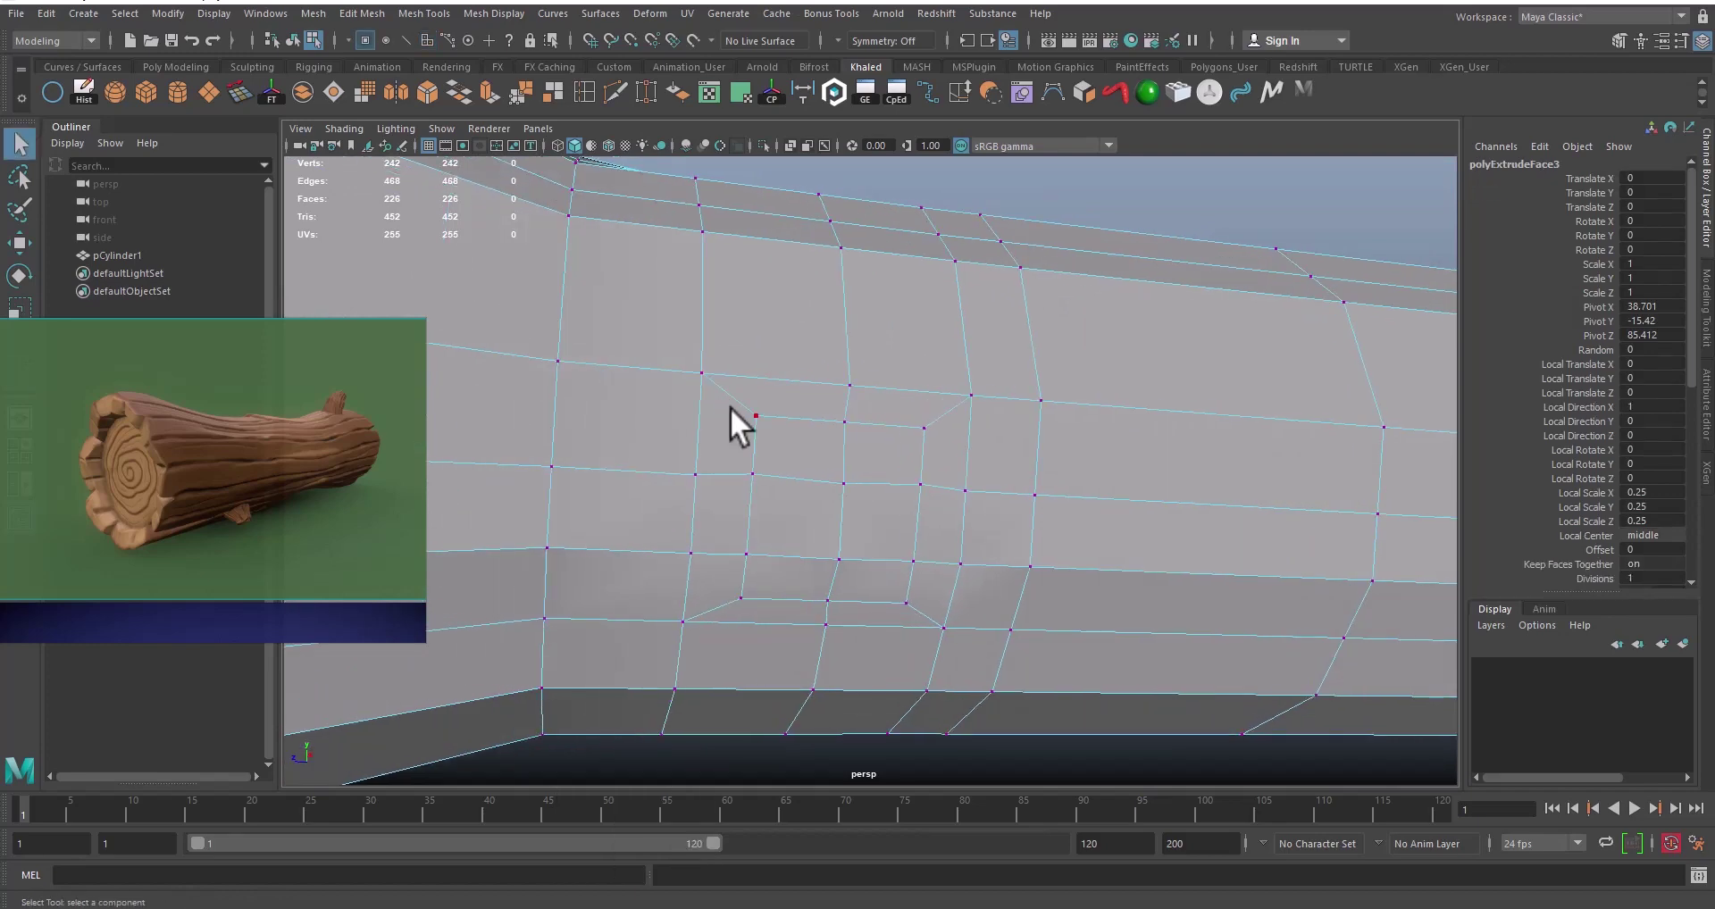
click(758, 417)
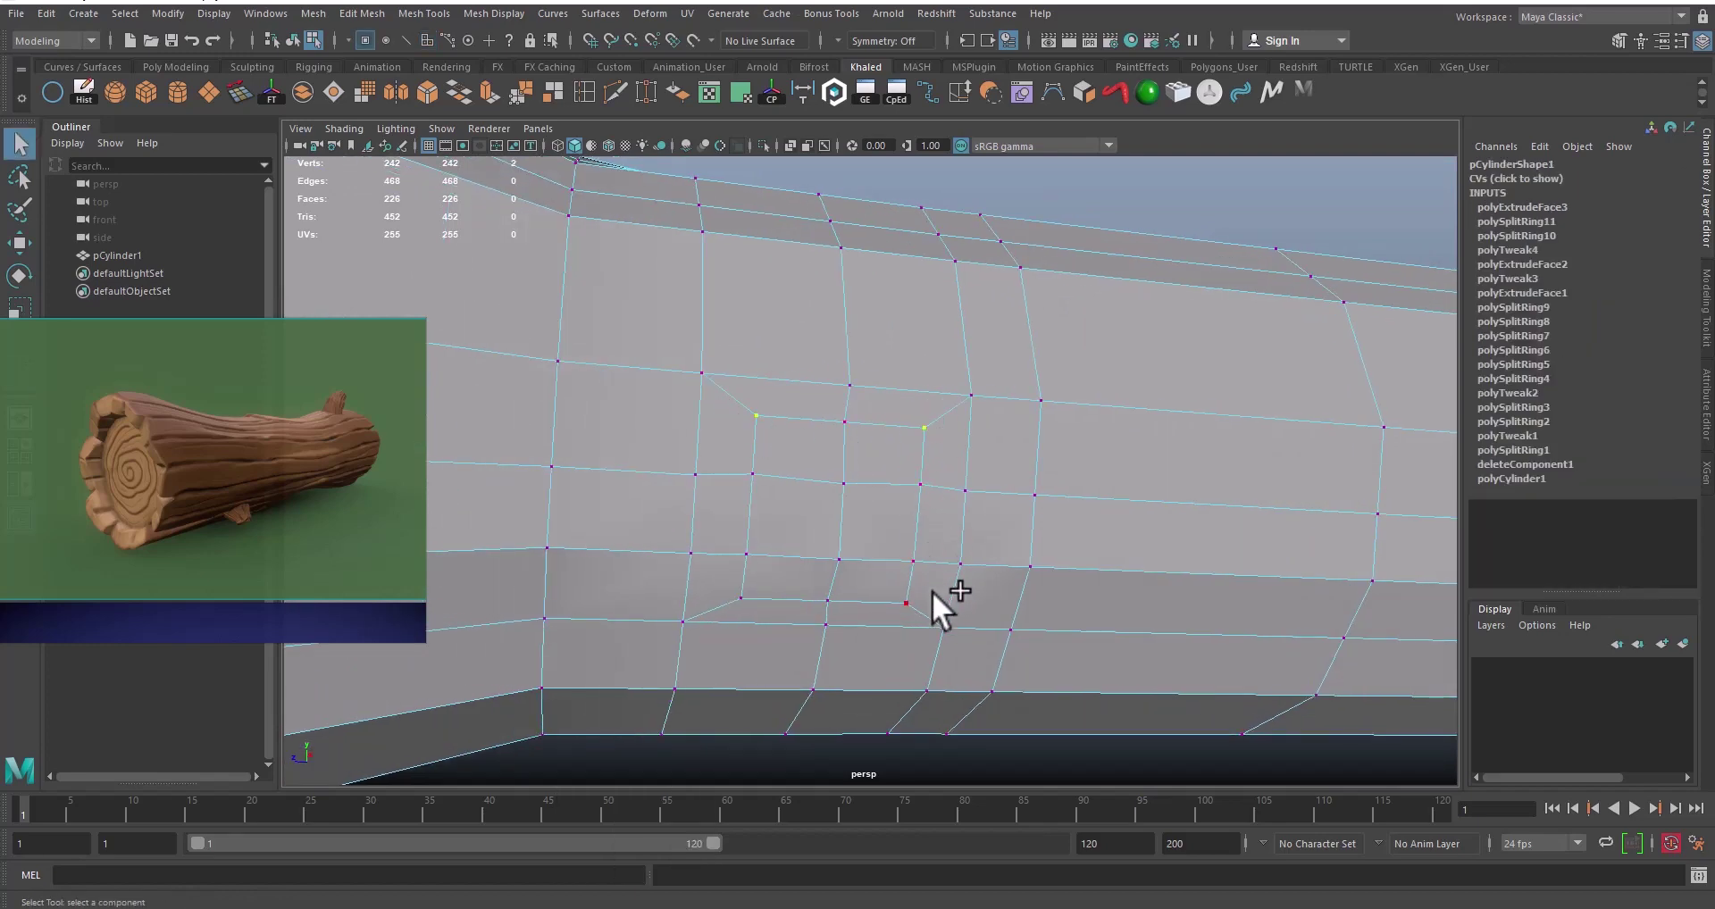
shift+click(748, 598)
alt+middle_drag(774, 579, 859, 603)
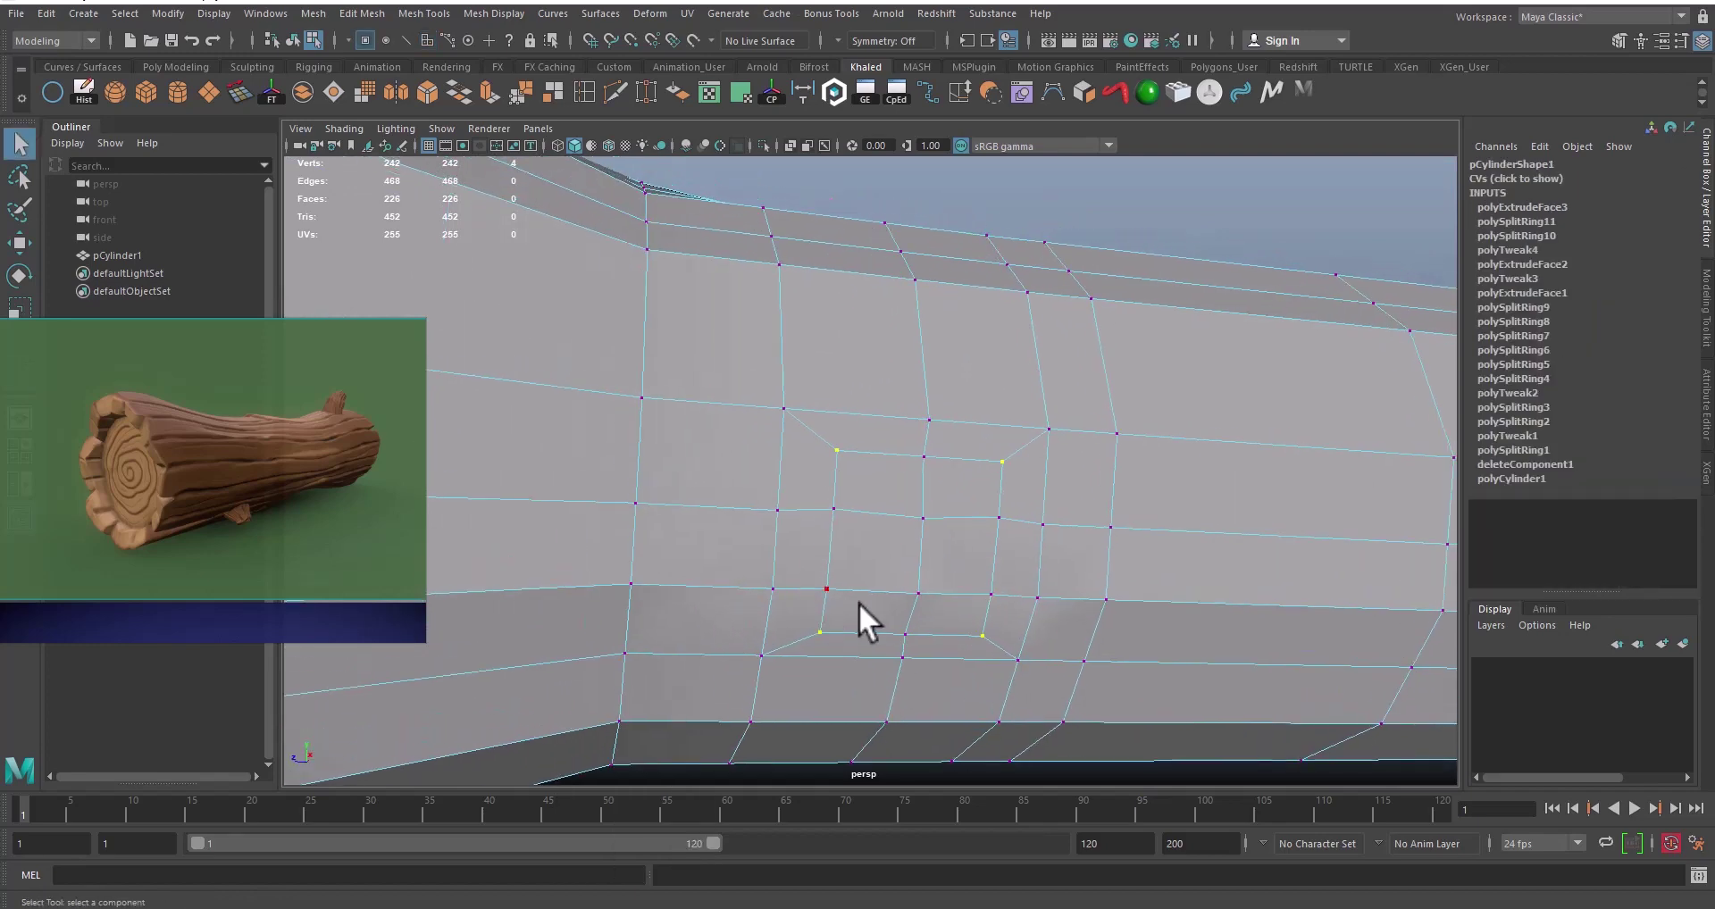
alt+right_drag(882, 607, 873, 593)
alt+middle_drag(873, 593, 830, 568)
alt+drag(808, 553, 842, 572)
alt+right_drag(816, 569, 893, 588)
alt+middle_drag(899, 595, 896, 591)
key(r)
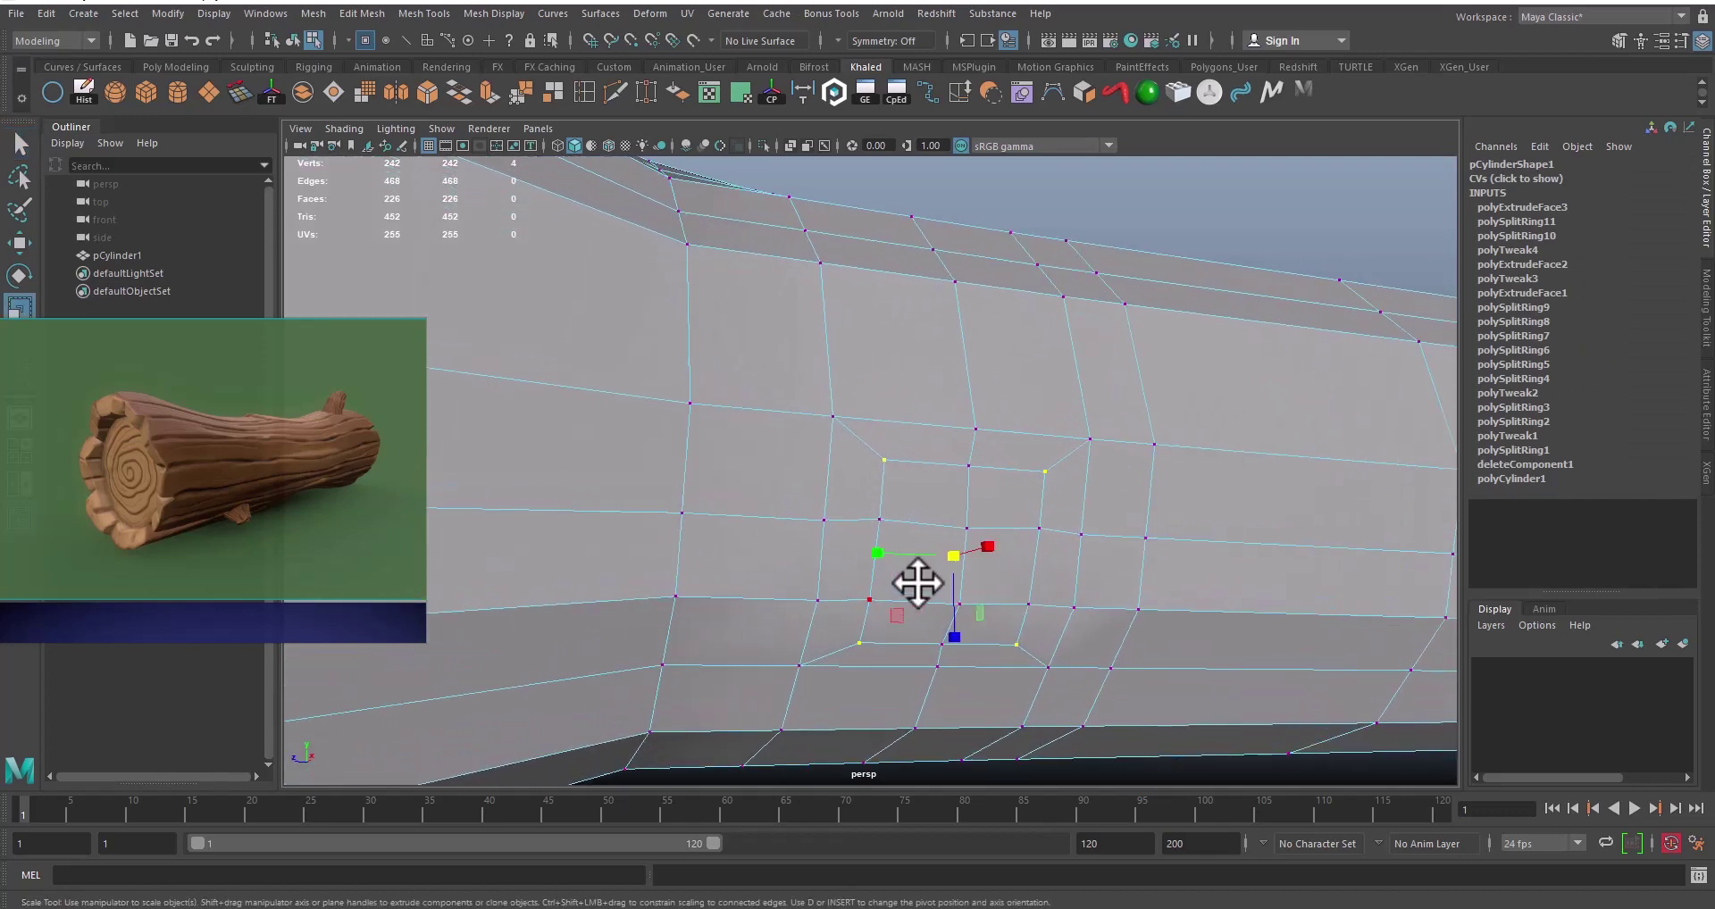
alt+right_drag(982, 593, 896, 601)
alt+middle_drag(824, 600, 819, 577)
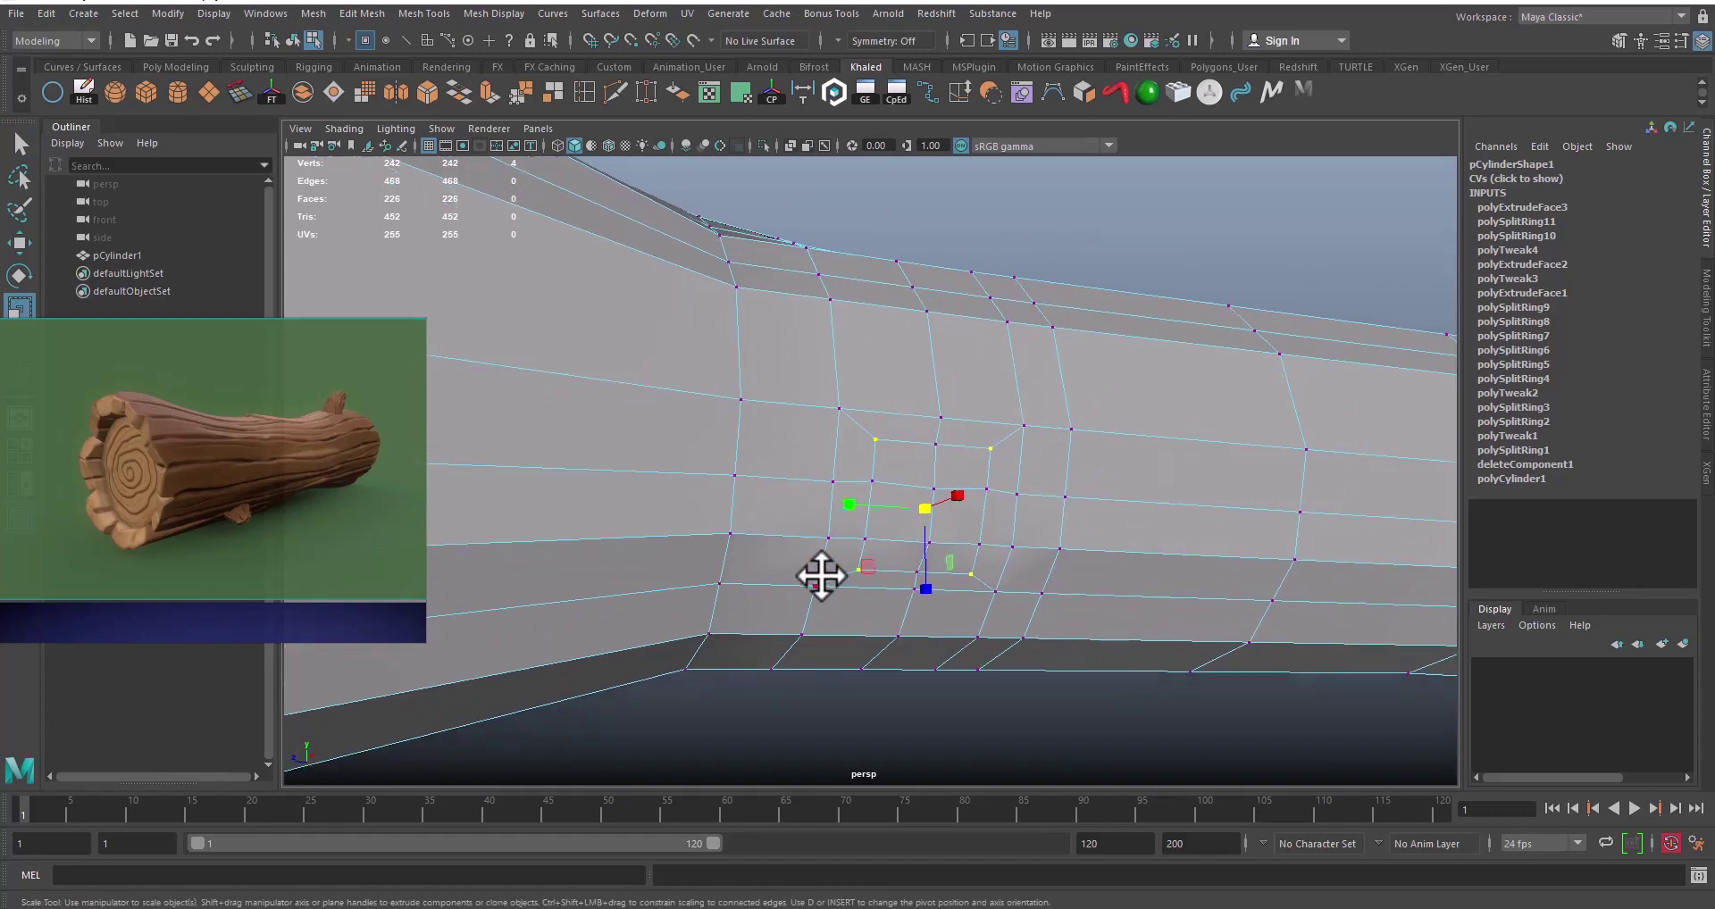
alt+right_drag(819, 578, 913, 593)
drag(946, 523, 917, 513)
Step: Extrude the rounded six-face patch outward into a branch stub with a Local Translate Z of 11.367
alt+drag(906, 543, 854, 521)
alt+middle_drag(814, 550, 859, 509)
scroll(859, 509, down, 5)
alt+right_drag(760, 532, 908, 474)
key(w)
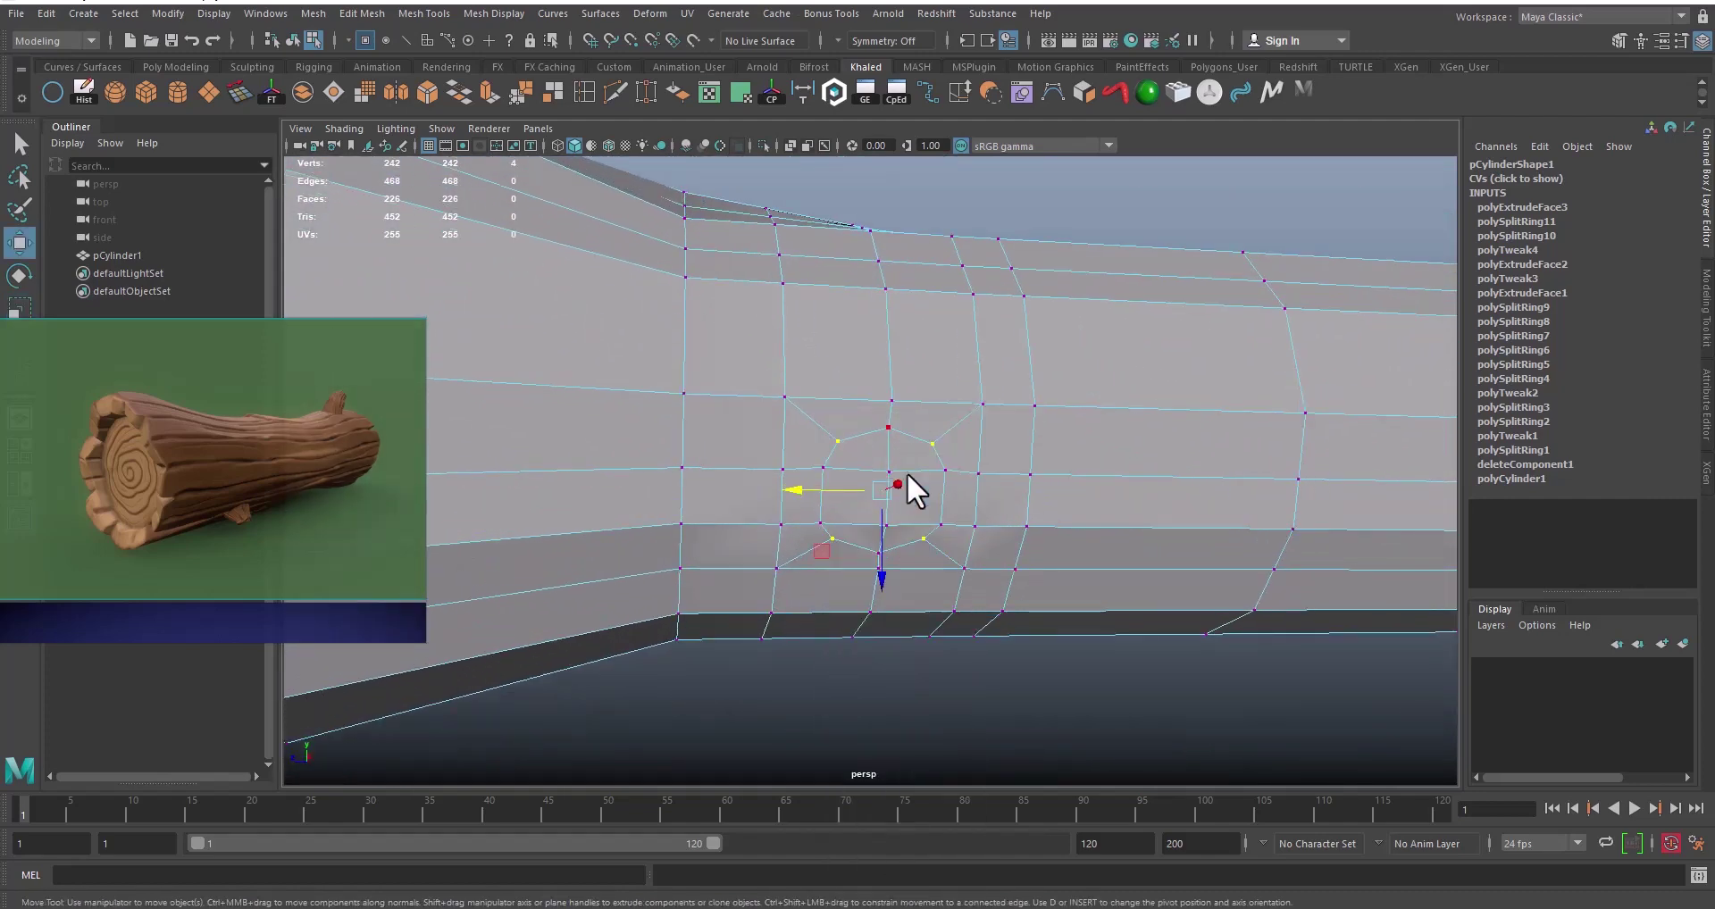
alt+drag(916, 484, 881, 493)
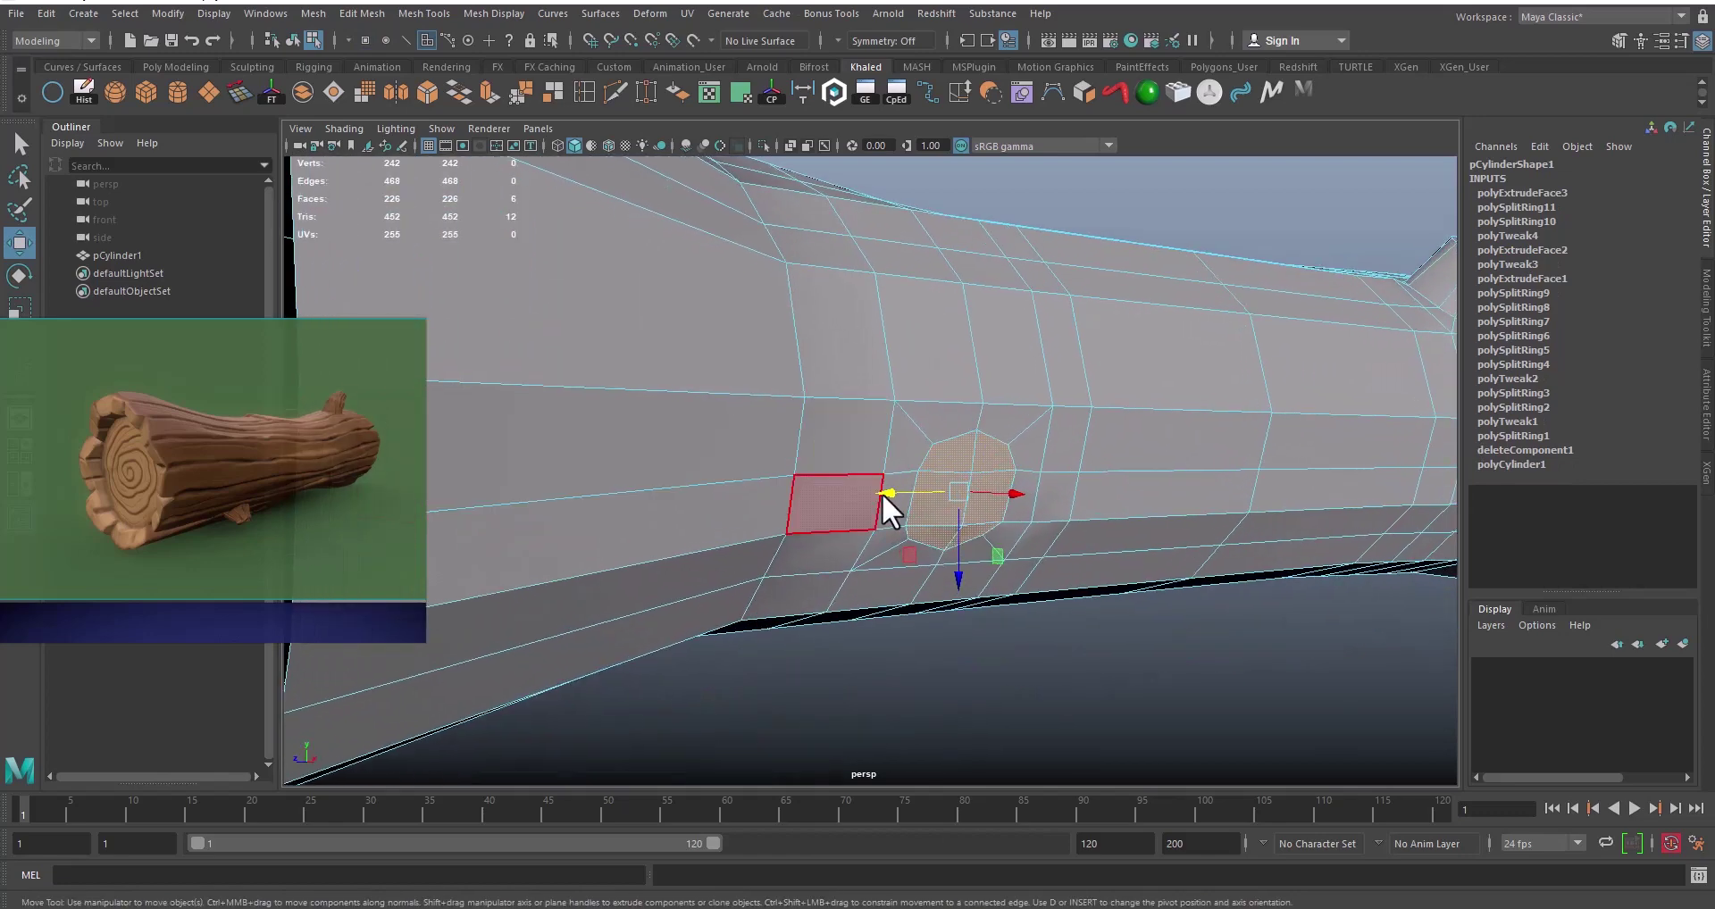
alt+middle_drag(984, 496, 963, 507)
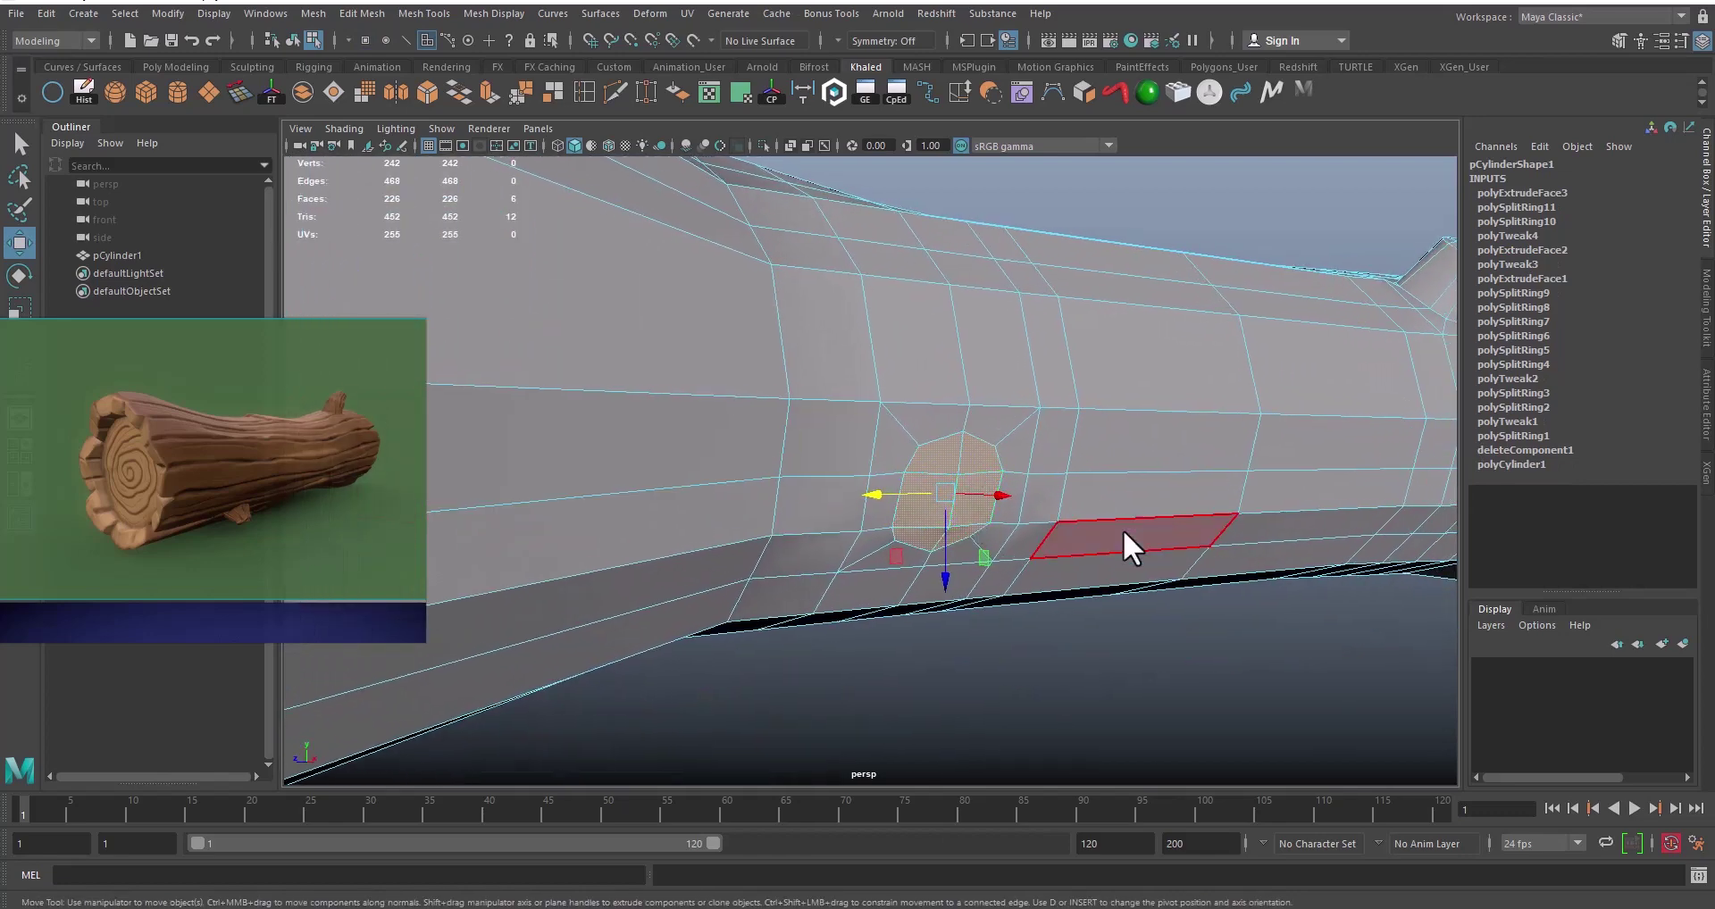
key(ctrl+e)
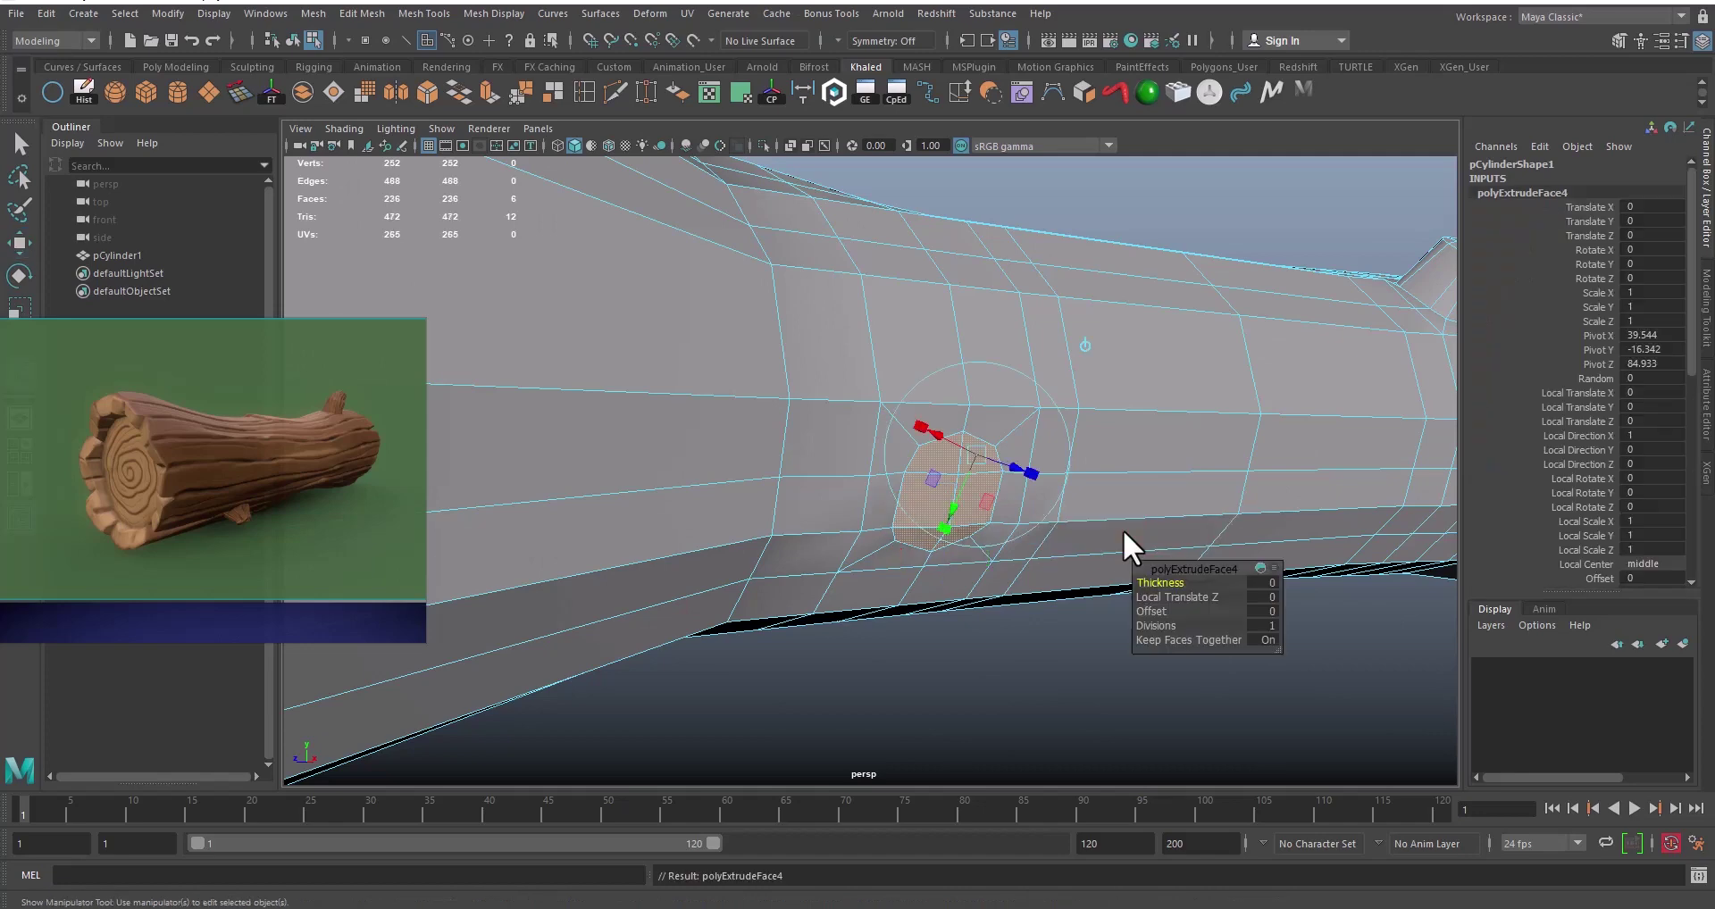
alt+drag(1026, 539, 1185, 491)
alt+middle_drag(1081, 512, 1053, 513)
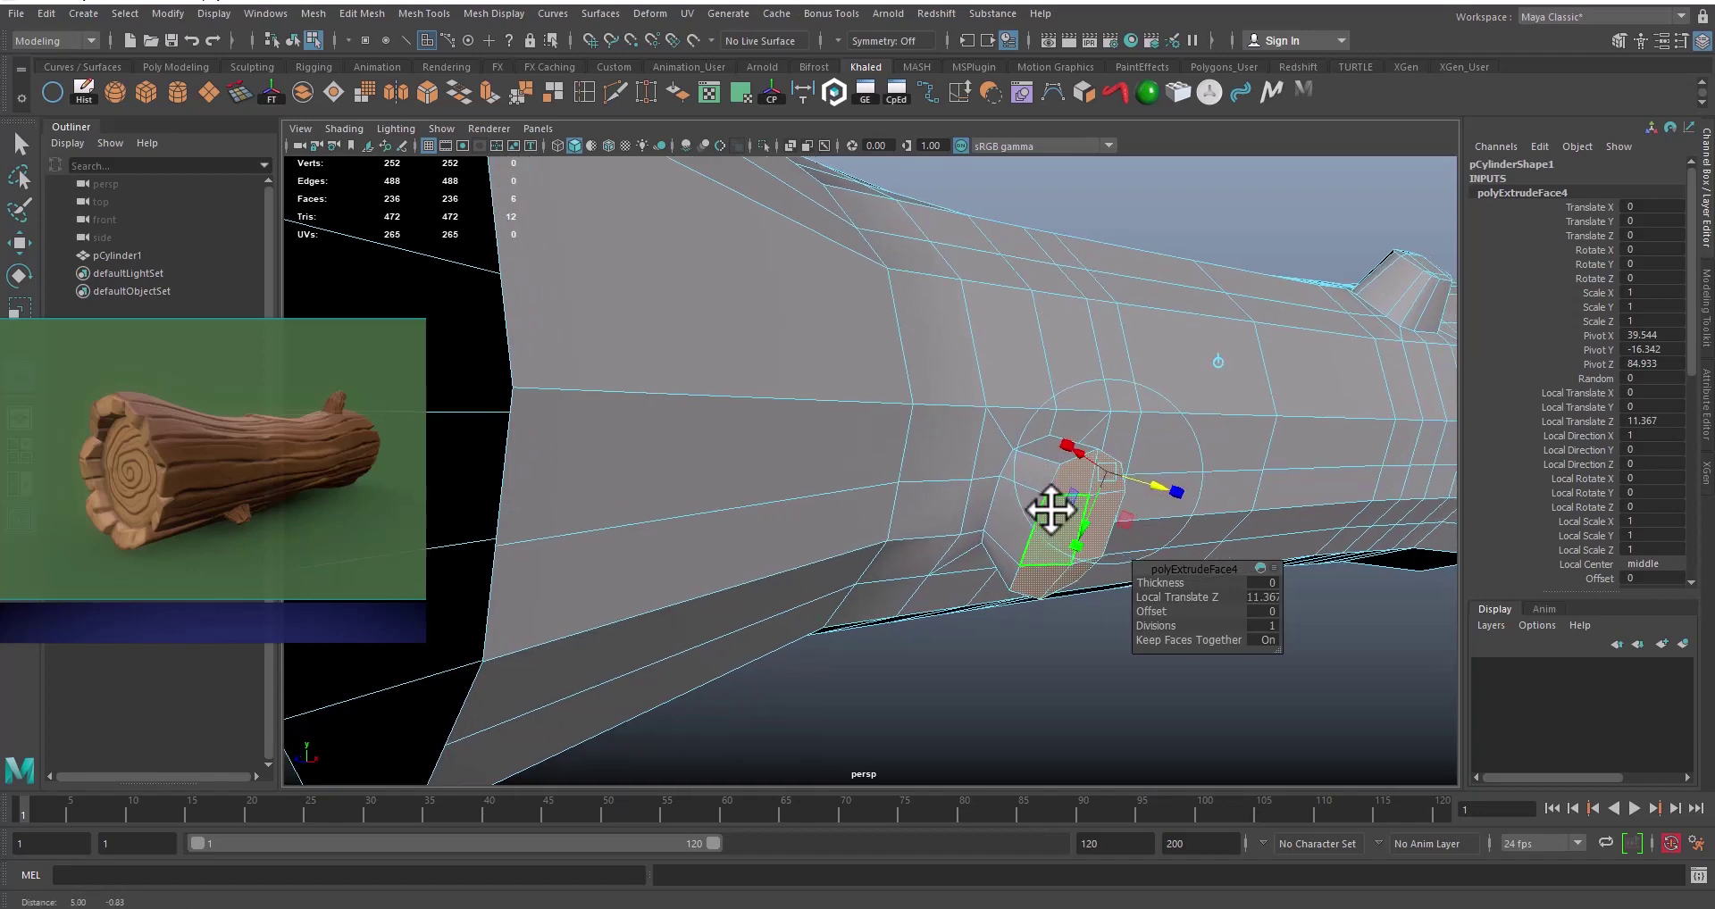
Step: Scale down the new stub's end faces so that the stub tapers toward its tip
alt+right_drag(987, 516, 1010, 528)
alt+middle_drag(1036, 540, 964, 509)
alt+right_drag(931, 470, 994, 535)
alt+middle_drag(994, 536, 993, 513)
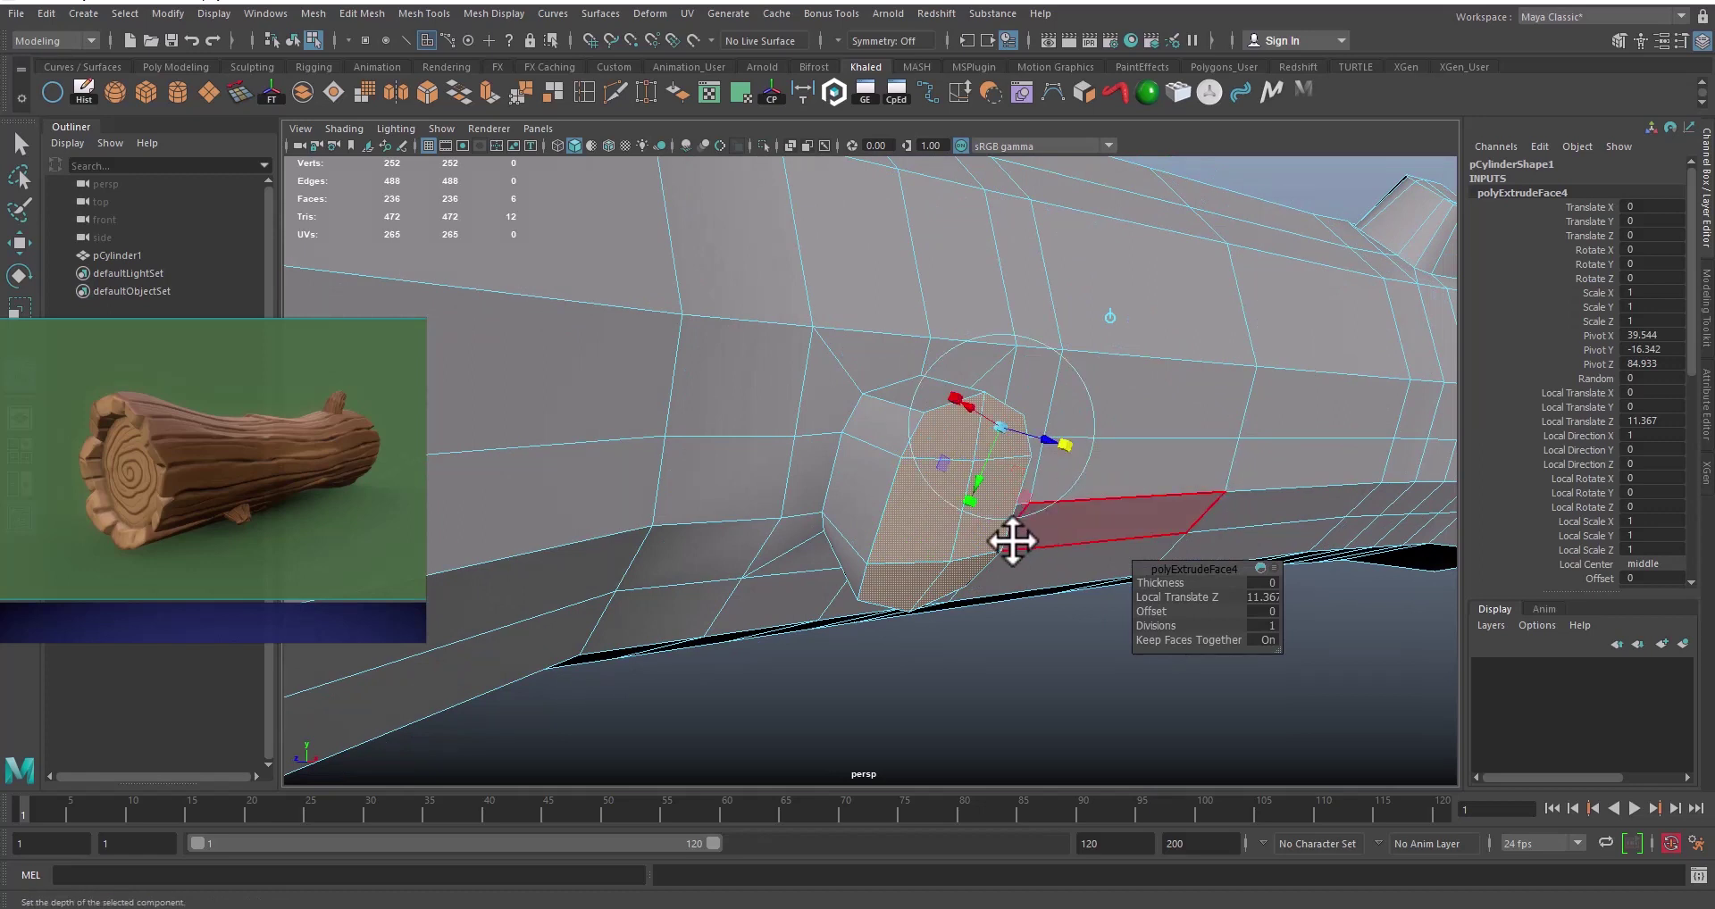
key(r)
drag(945, 506, 896, 490)
scroll(895, 490, down, 6)
alt+middle_drag(857, 513, 872, 520)
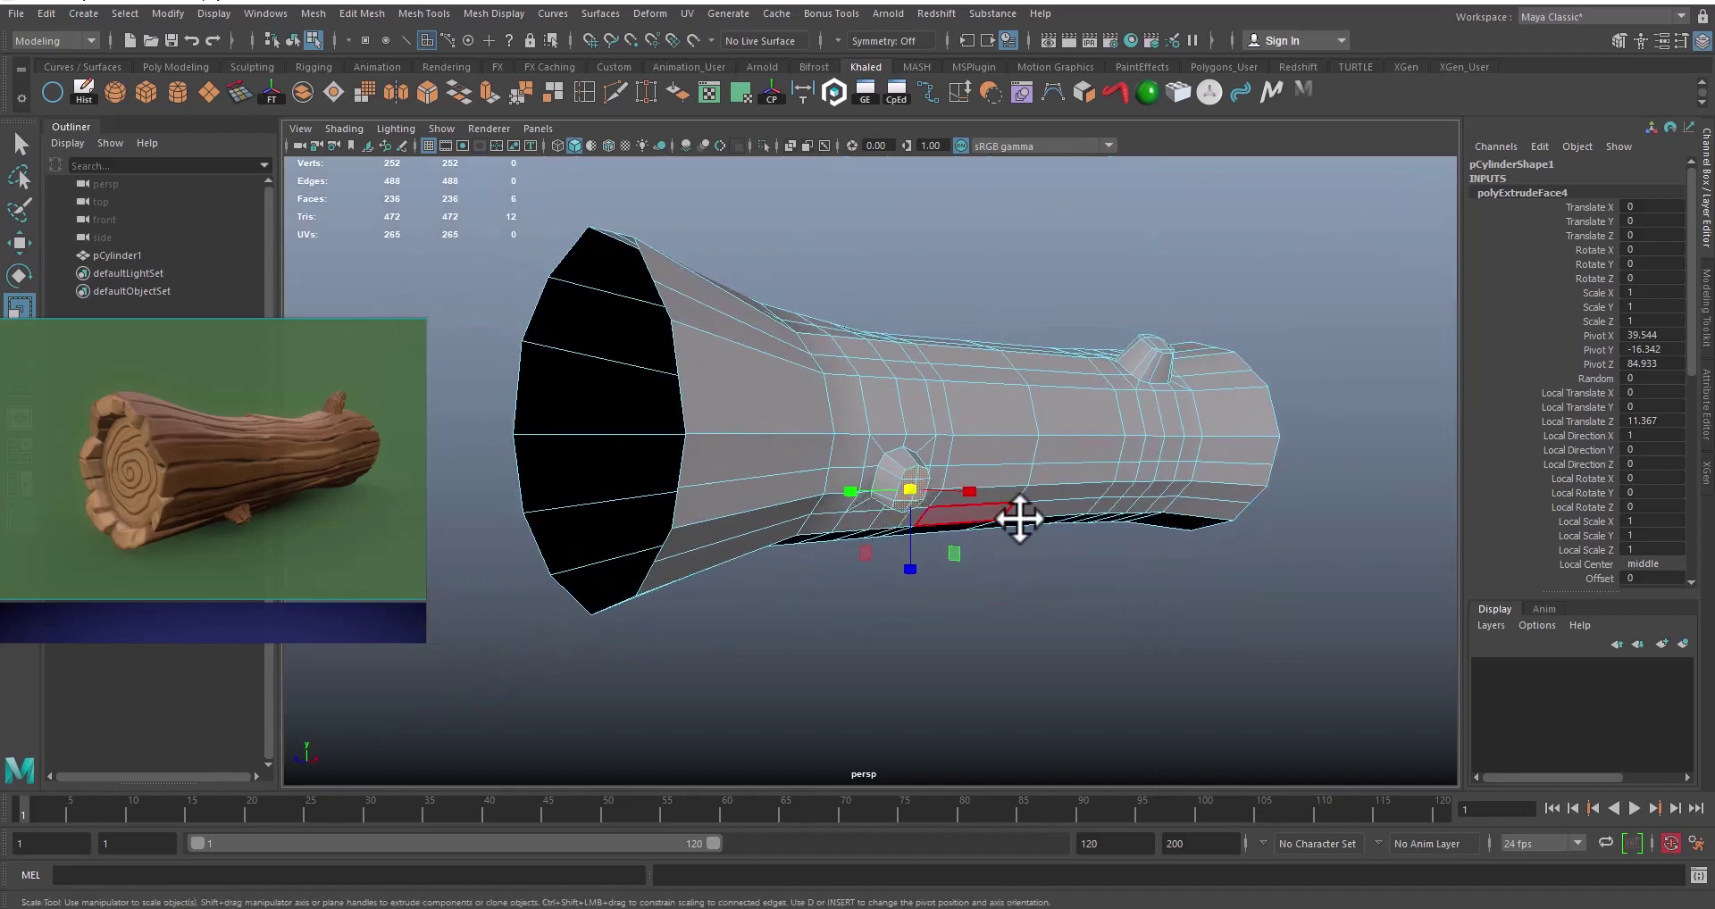
Step: Rotate the new stub's end faces slightly and check the stub against the log's overall shape
alt+drag(1018, 521, 1090, 506)
alt+right_drag(896, 497, 1015, 546)
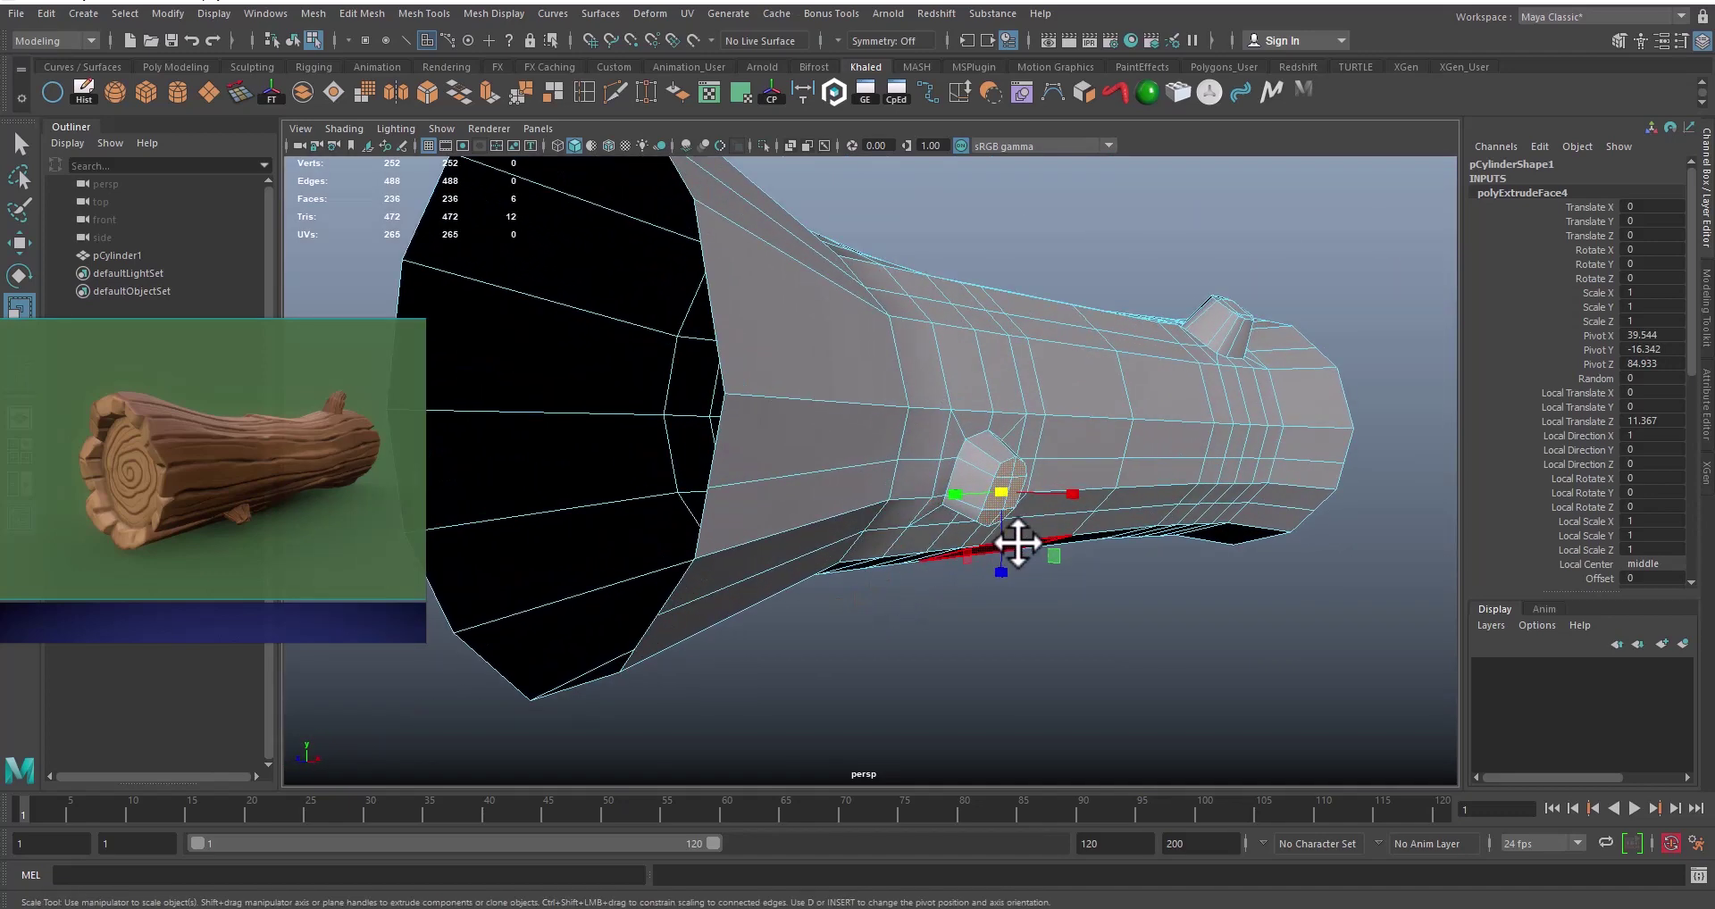
key(w)
alt+drag(1004, 526, 999, 523)
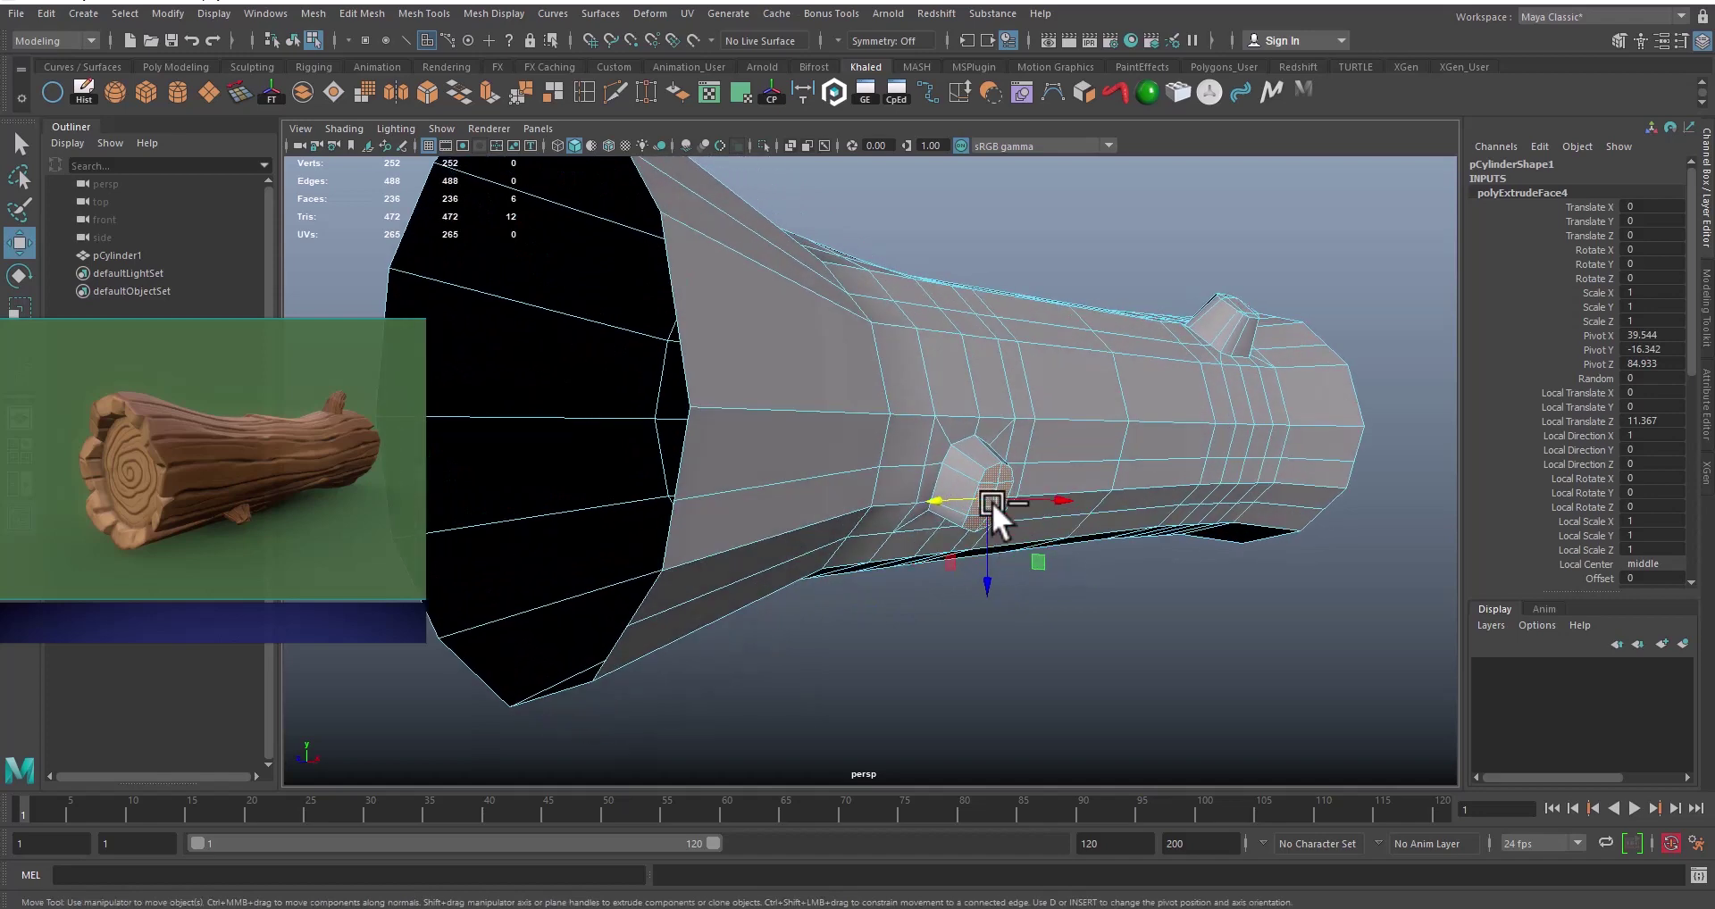
key(e)
right_drag(984, 432, 920, 406)
mouse_move(1011, 561)
alt+mouse_down()
mouse_move(1022, 536)
mouse_move(1042, 582)
mouse_move(926, 566)
mouse_move(1006, 586)
alt+mouse_up()
key(w)
alt+right_drag(1007, 586, 957, 568)
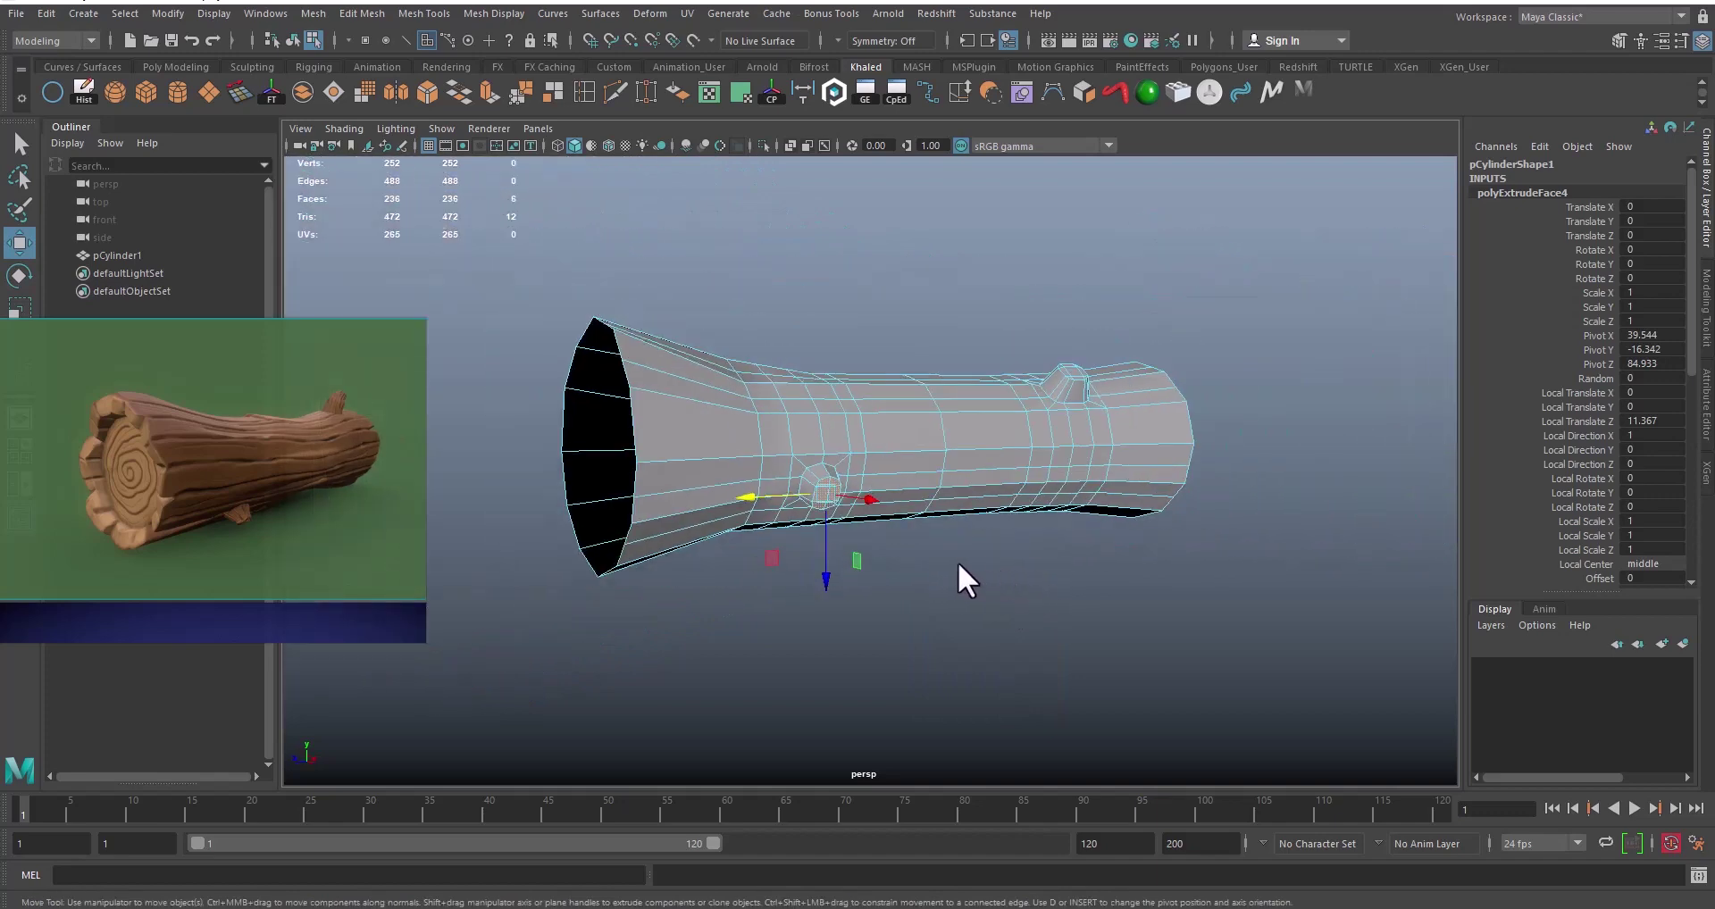
mouse_move(957, 568)
alt+mouse_down()
mouse_move(967, 533)
mouse_move(1095, 566)
mouse_move(980, 546)
alt+mouse_up()
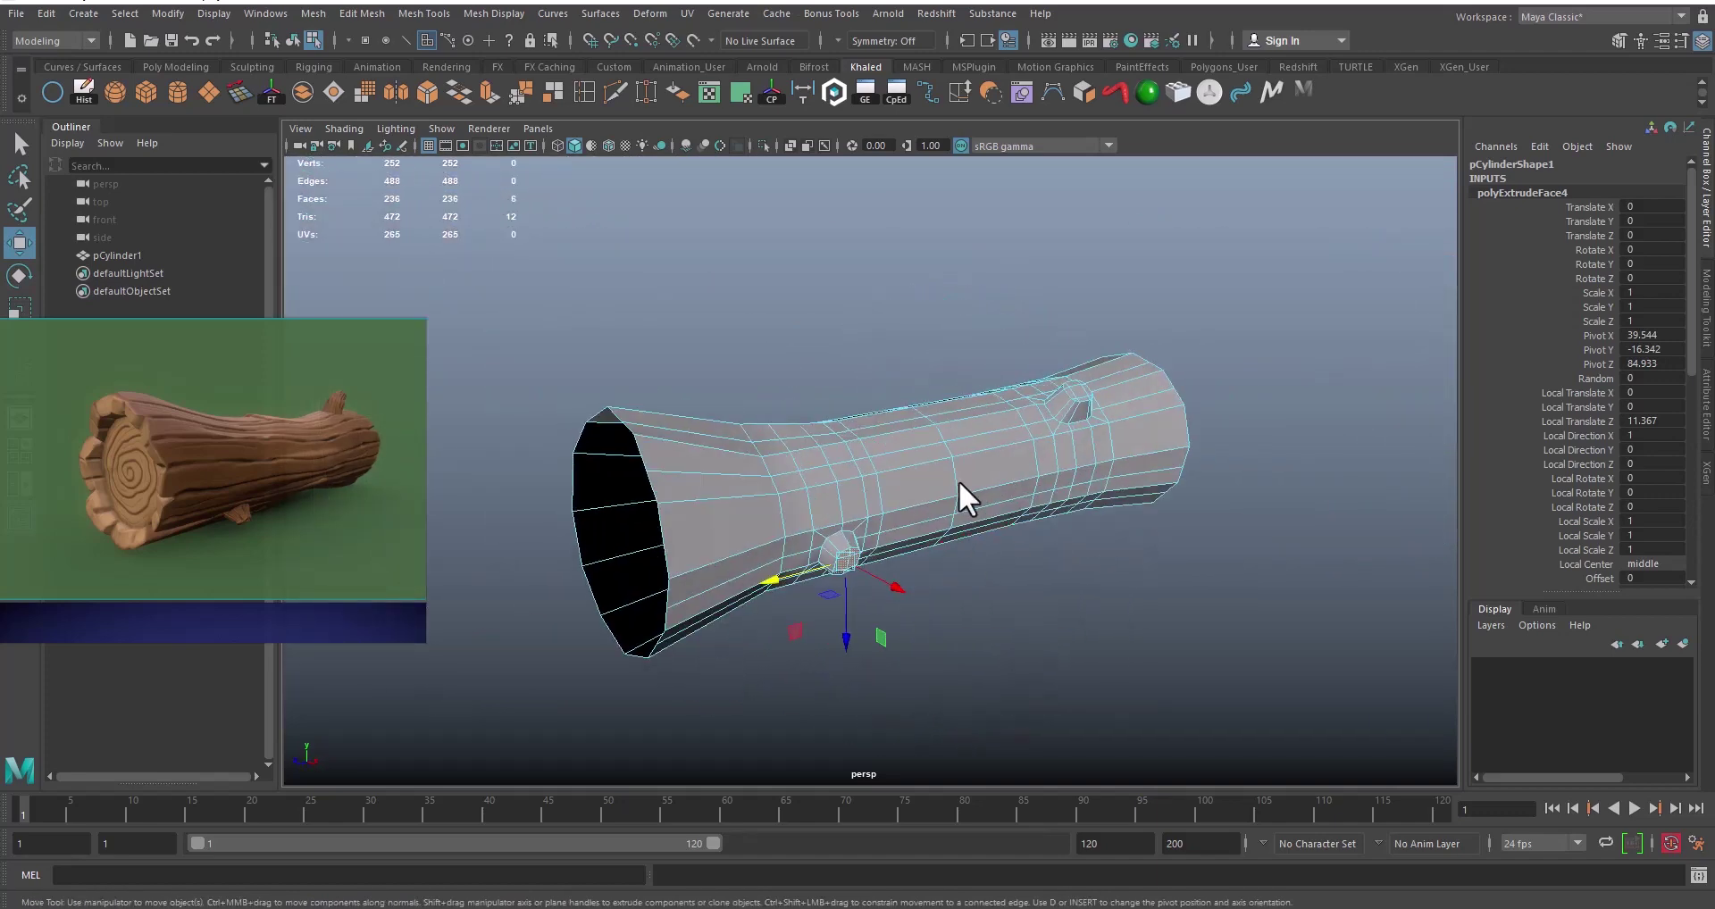
Step: Return to object mode, deselect the log and examine its silhouette with both branch stubs
right_drag(954, 438, 914, 453)
click(957, 336)
alt+drag(914, 453, 952, 522)
alt+right_drag(952, 521, 994, 533)
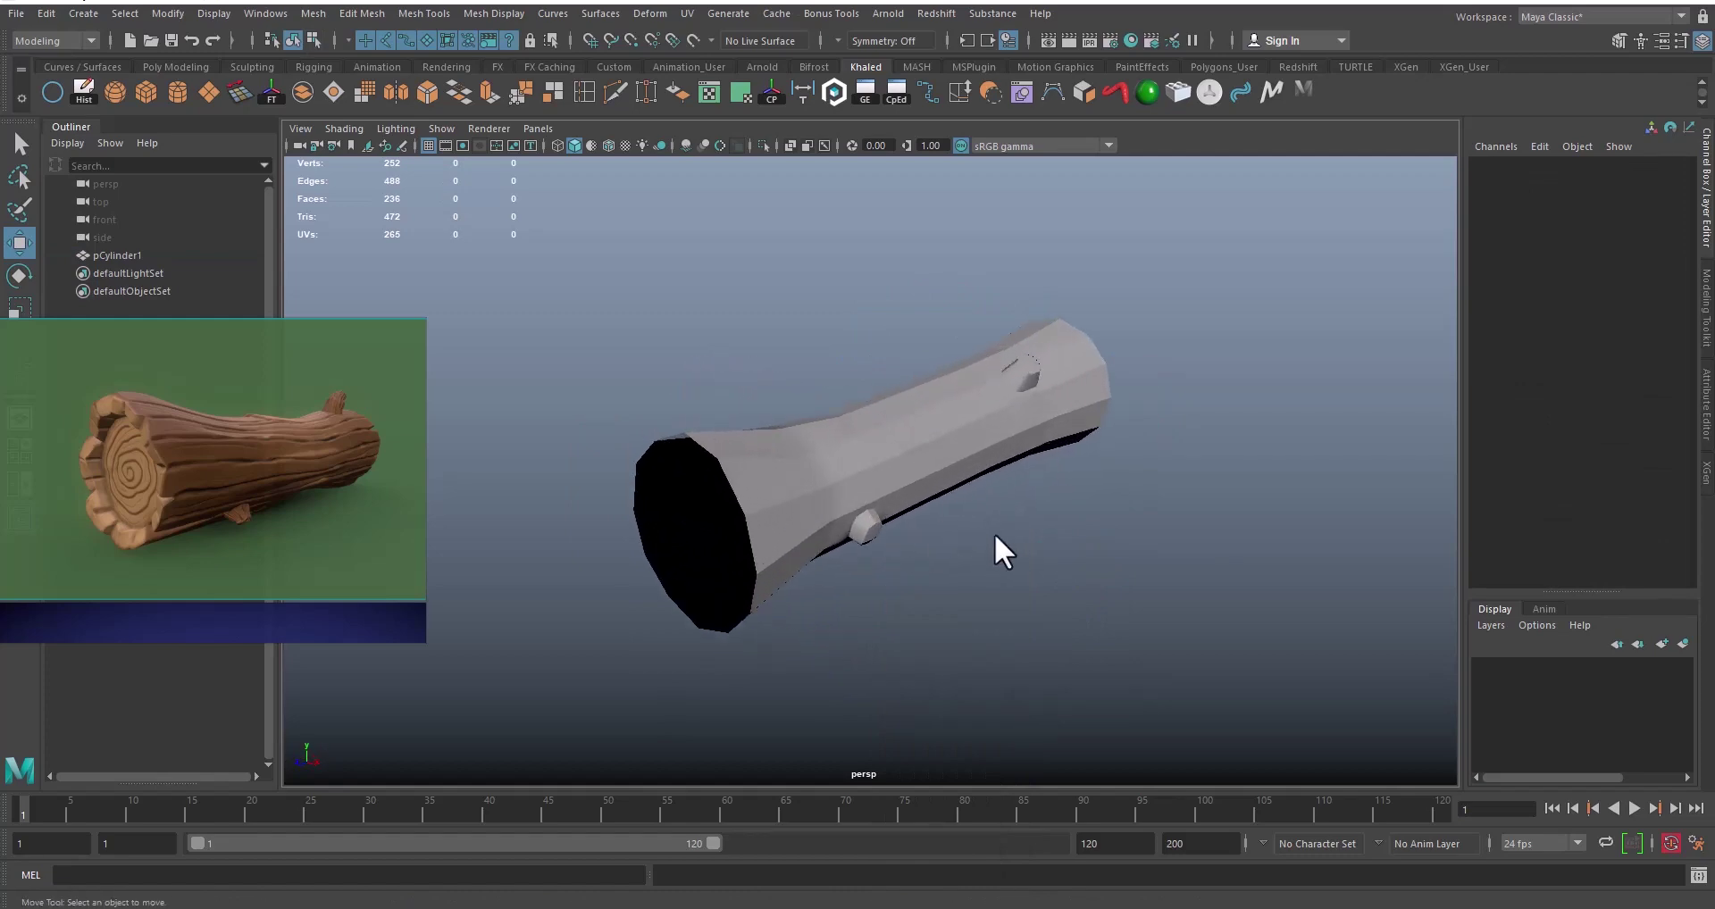
alt+drag(994, 534, 750, 514)
click(934, 547)
click(940, 572)
Step: Look through the other log reference images and enlarge the yellow logs to study their branch knots
scroll(223, 423, down, 5)
middle_drag(331, 489, 91, 545)
scroll(234, 500, up, 3)
scroll(264, 480, up, 3)
scroll(272, 479, down, 4)
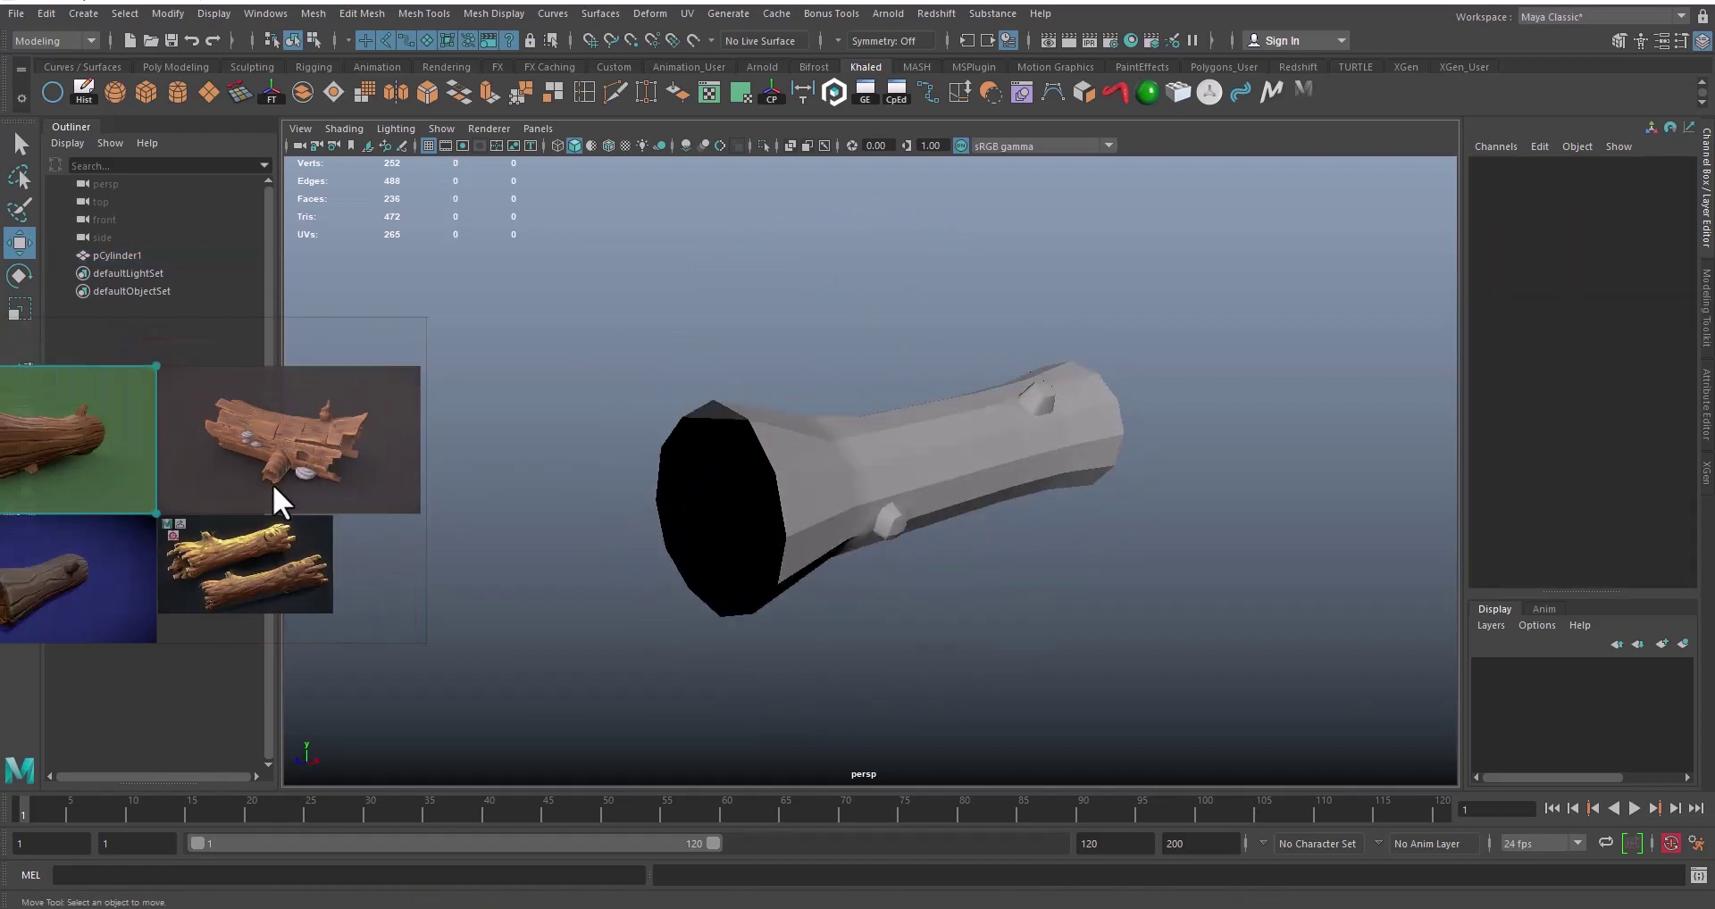
middle_drag(271, 484, 249, 415)
scroll(268, 487, up, 5)
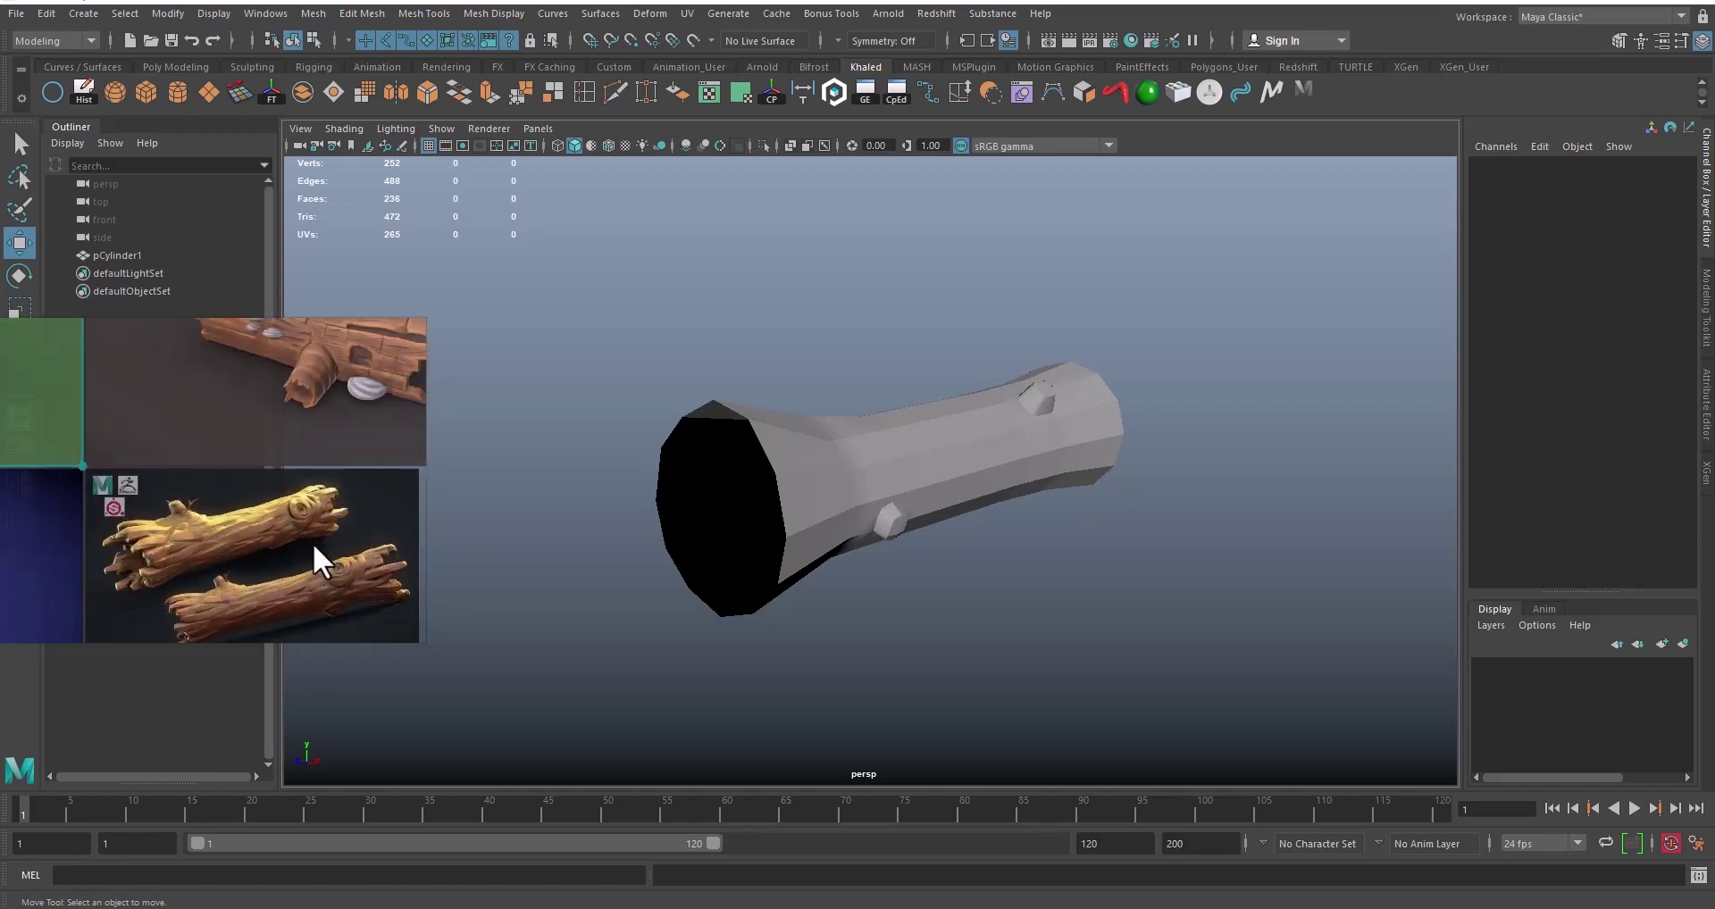
middle_drag(323, 533, 268, 506)
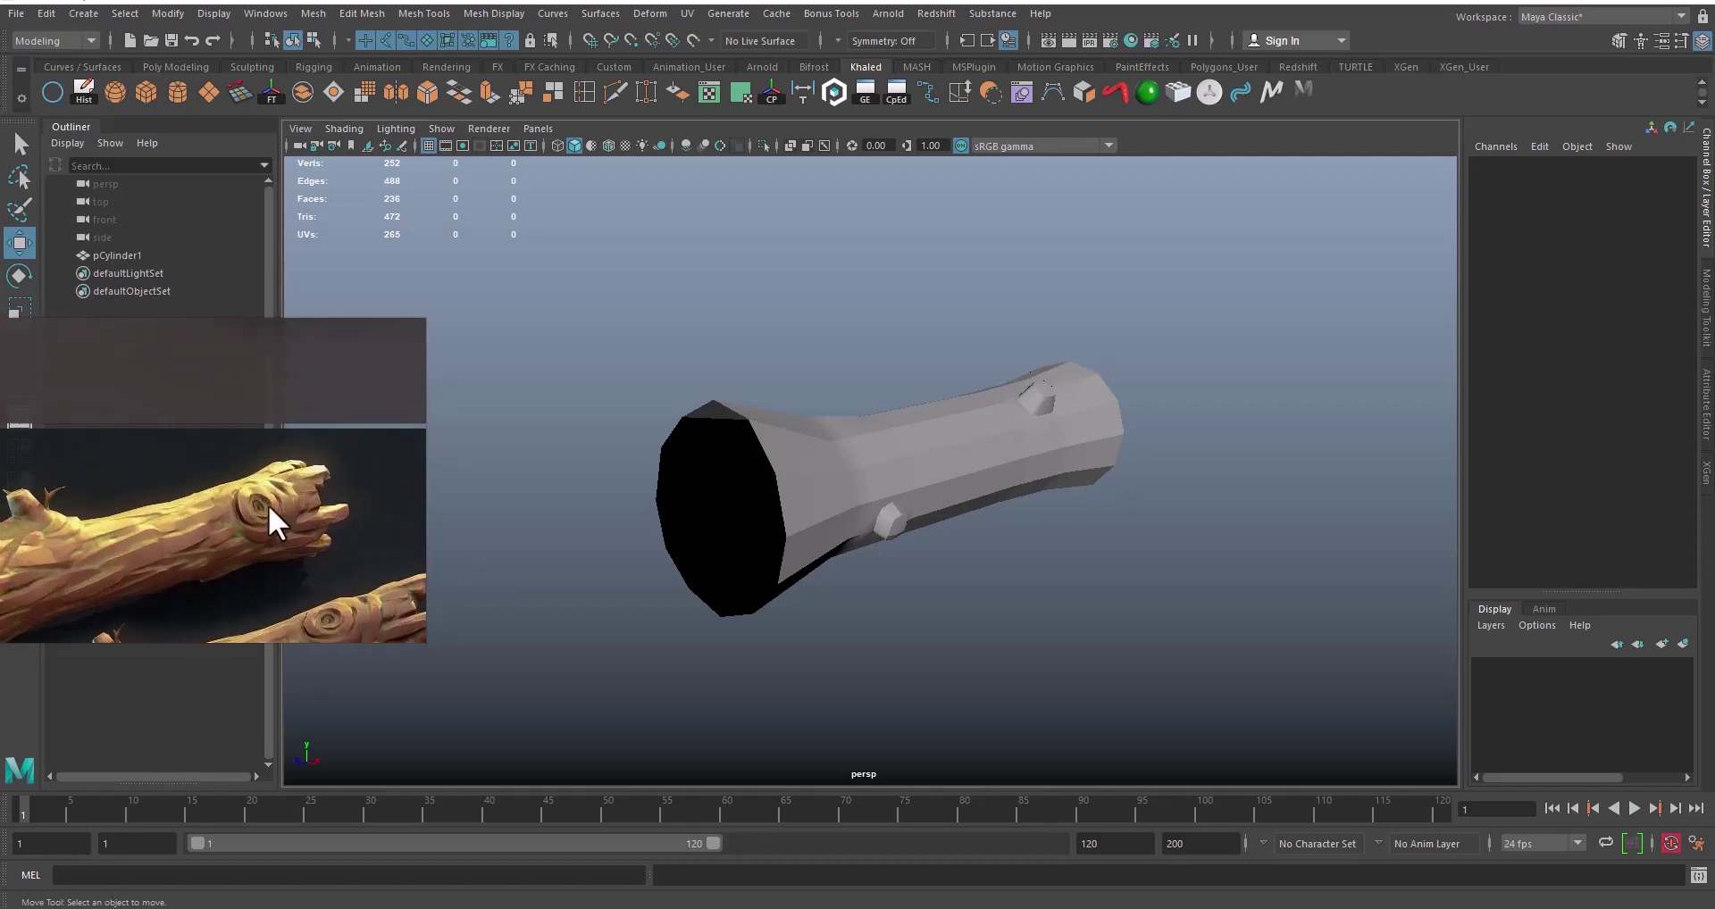
Step: Select the log, switch to face editing and delete the end-cap faces of the stub near the wide flare
alt+drag(887, 463, 897, 448)
click(897, 448)
alt+drag(978, 502, 916, 485)
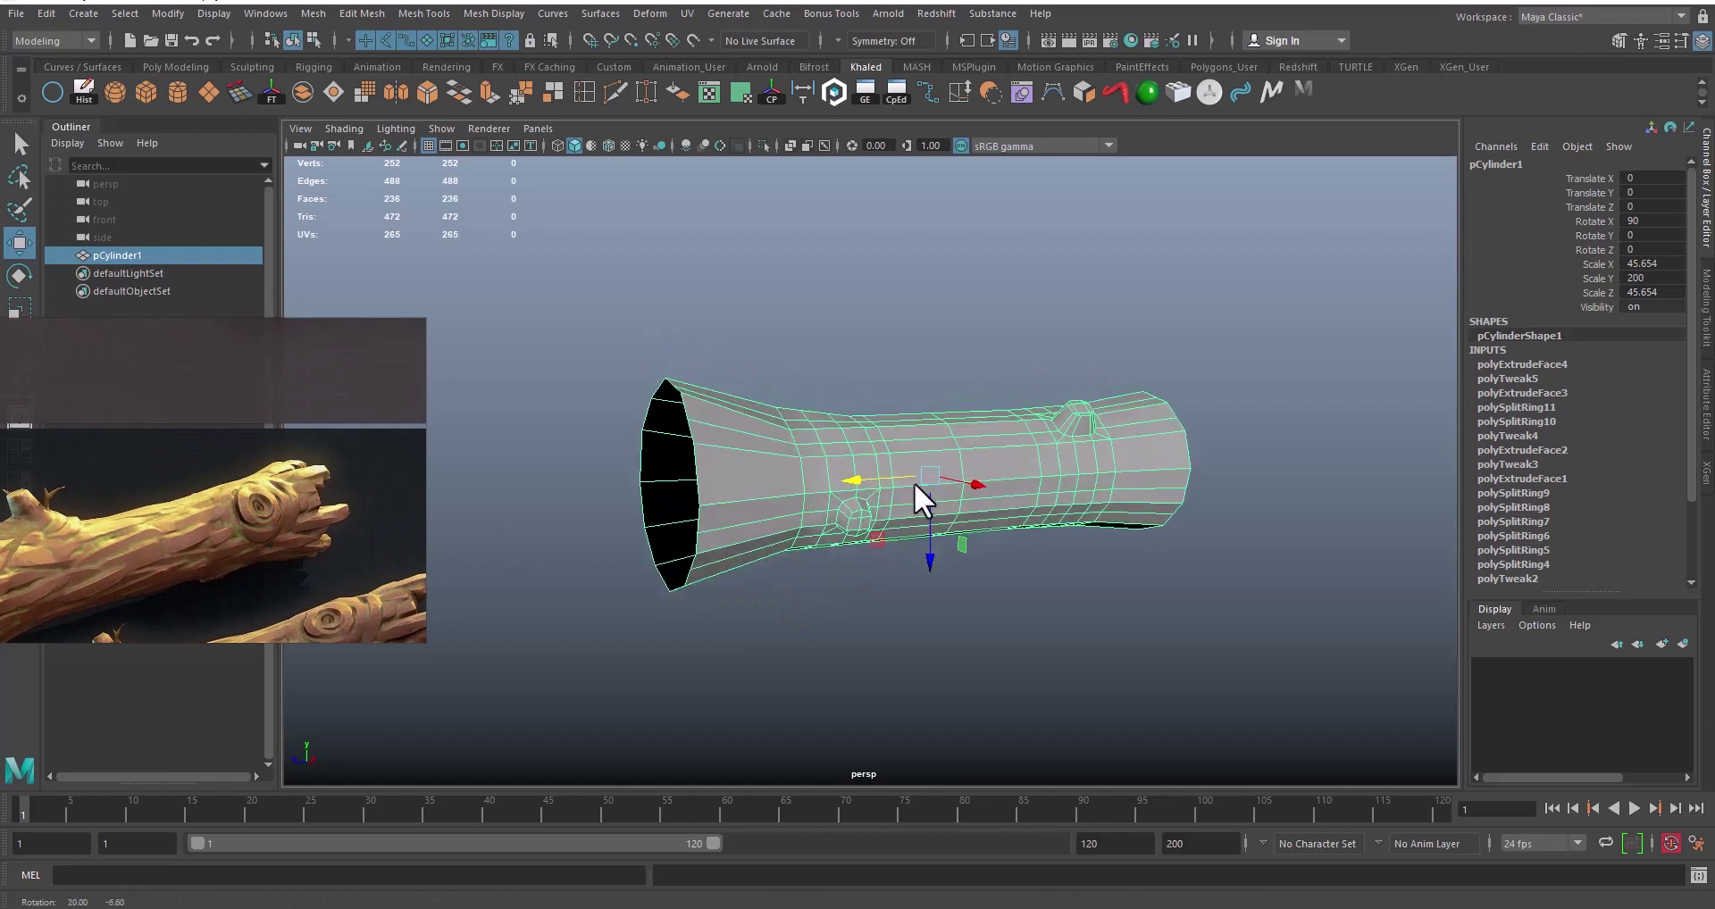
alt+middle_drag(914, 483, 907, 435)
alt+right_drag(832, 440, 1170, 590)
right_drag(823, 427, 821, 470)
alt+drag(822, 469, 774, 430)
alt+middle_drag(770, 420, 786, 435)
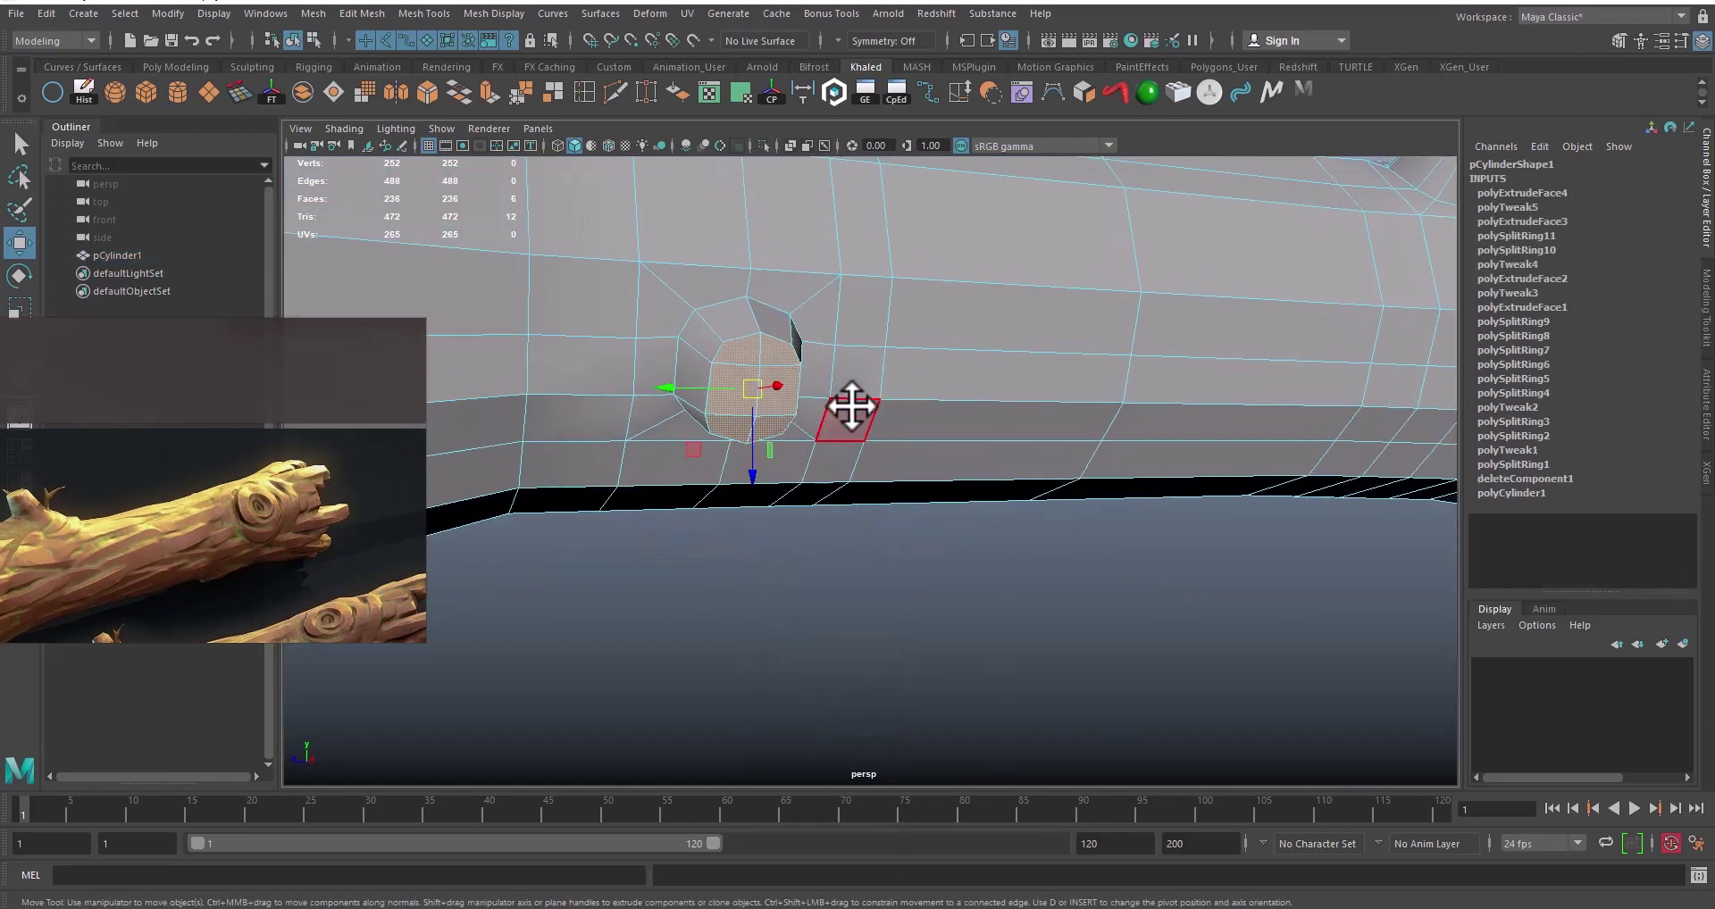
key(Delete)
Step: Select all nine end-cap faces of the stub near the log's narrow end and delete them
alt+drag(1133, 398, 1208, 536)
alt+middle_drag(1183, 538, 956, 442)
alt+right_drag(750, 393, 919, 462)
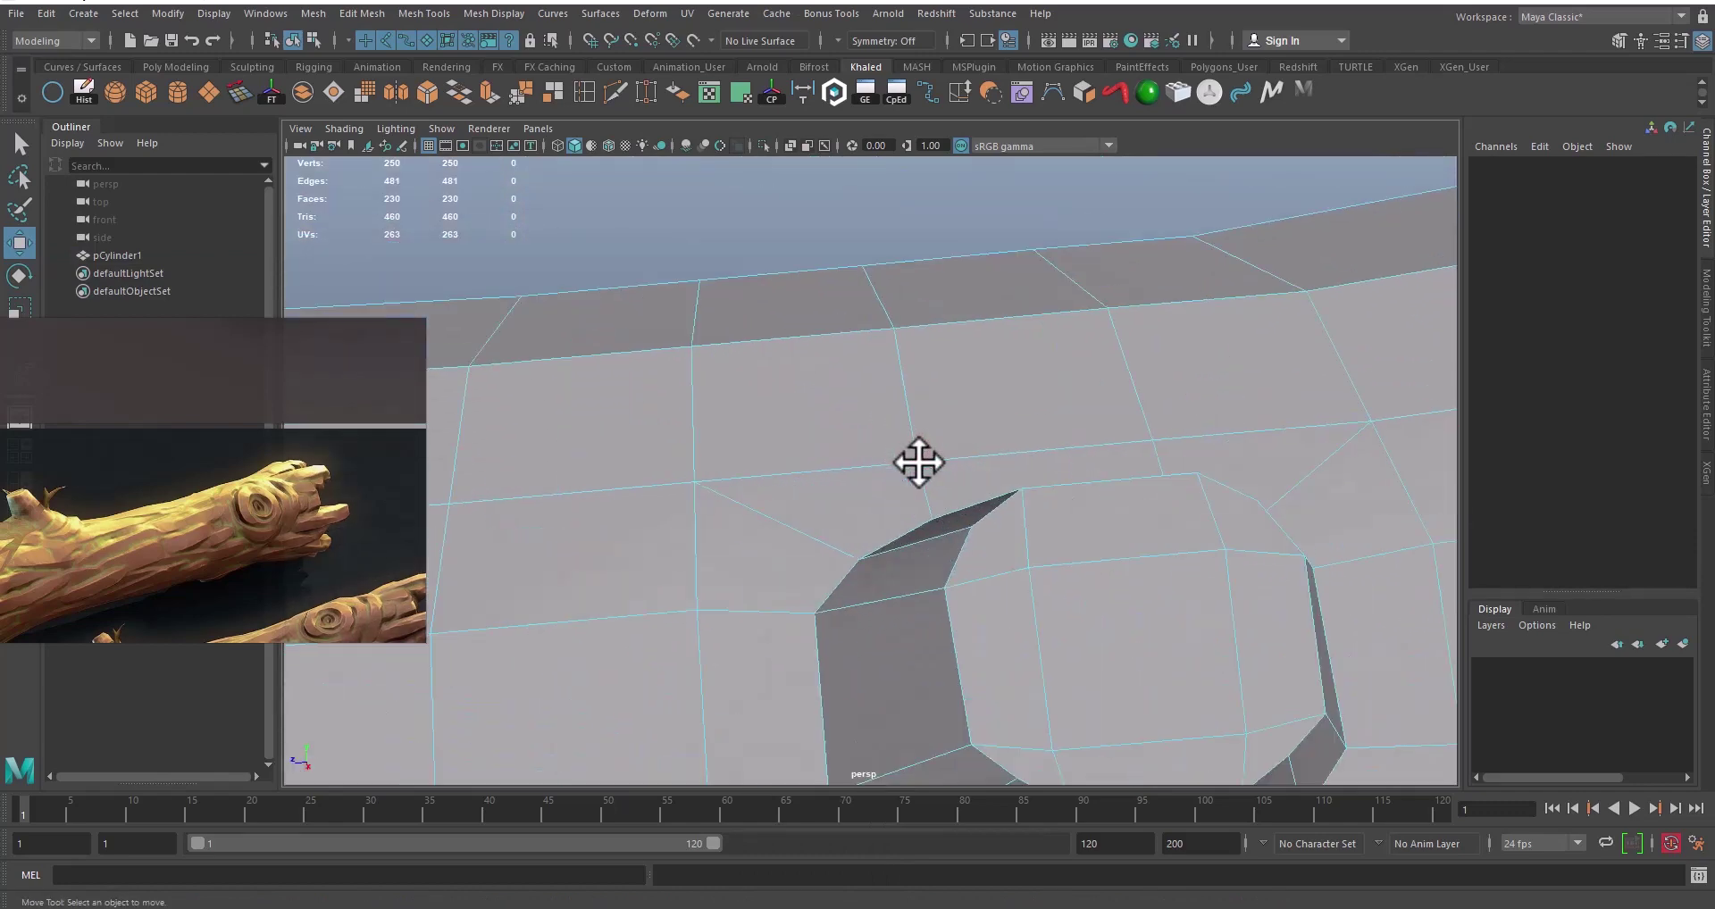
alt+middle_drag(1090, 536, 926, 473)
alt+right_drag(926, 473, 786, 456)
alt+middle_drag(934, 525, 904, 505)
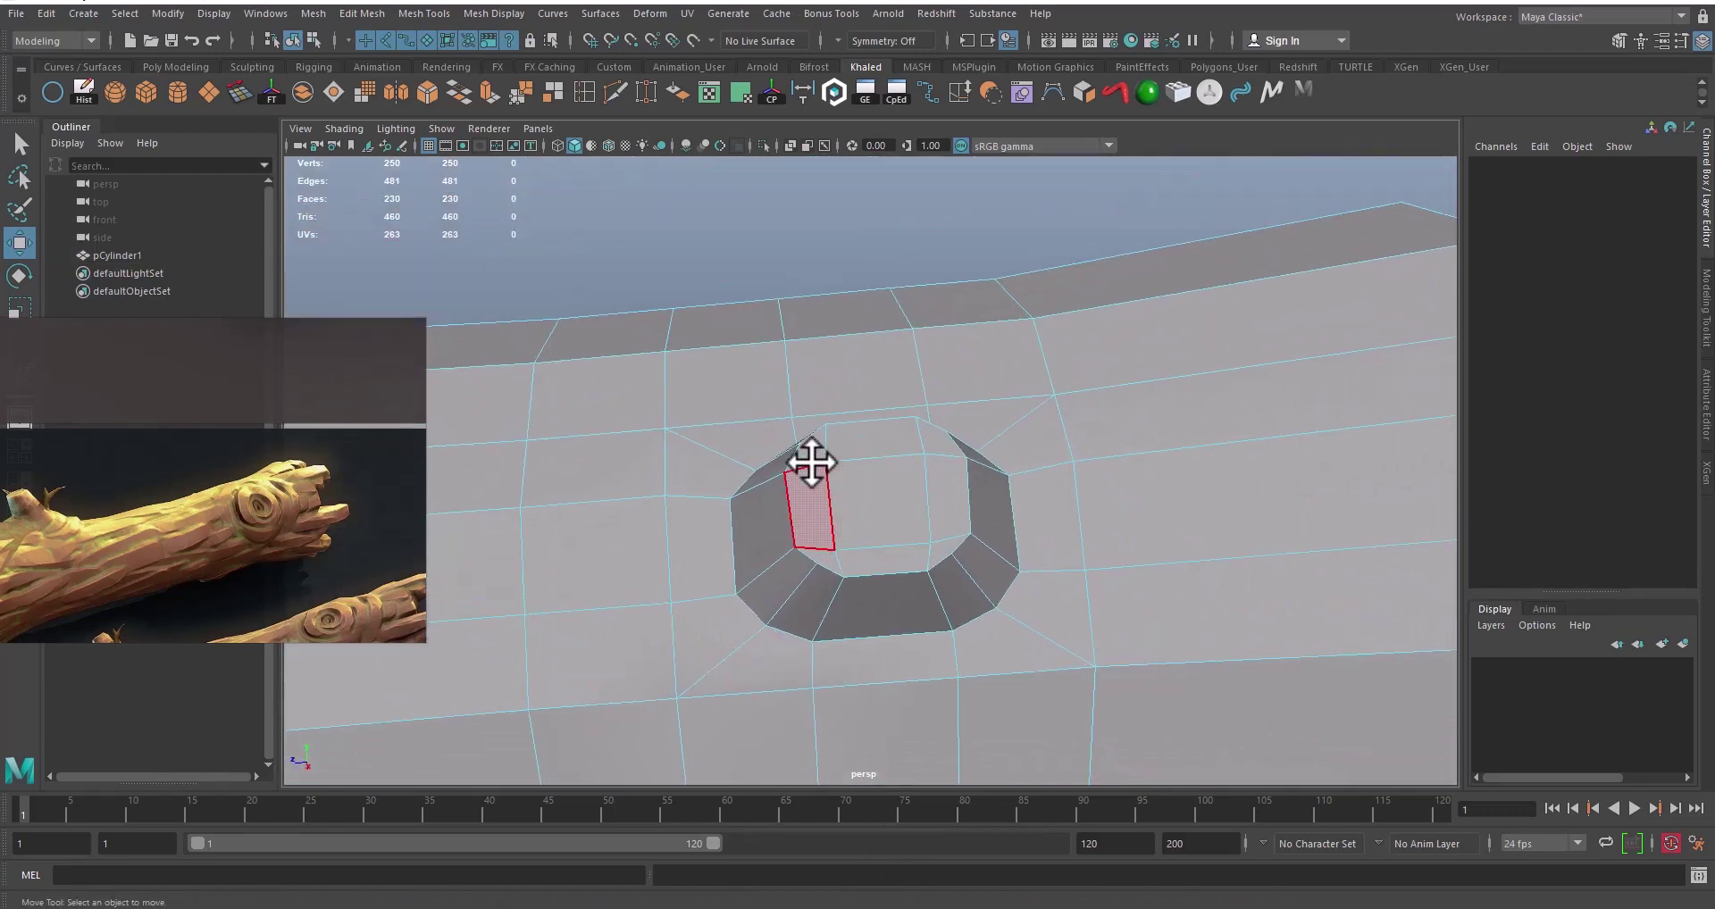
click(813, 457)
shift+click(929, 439)
shift+click(941, 493)
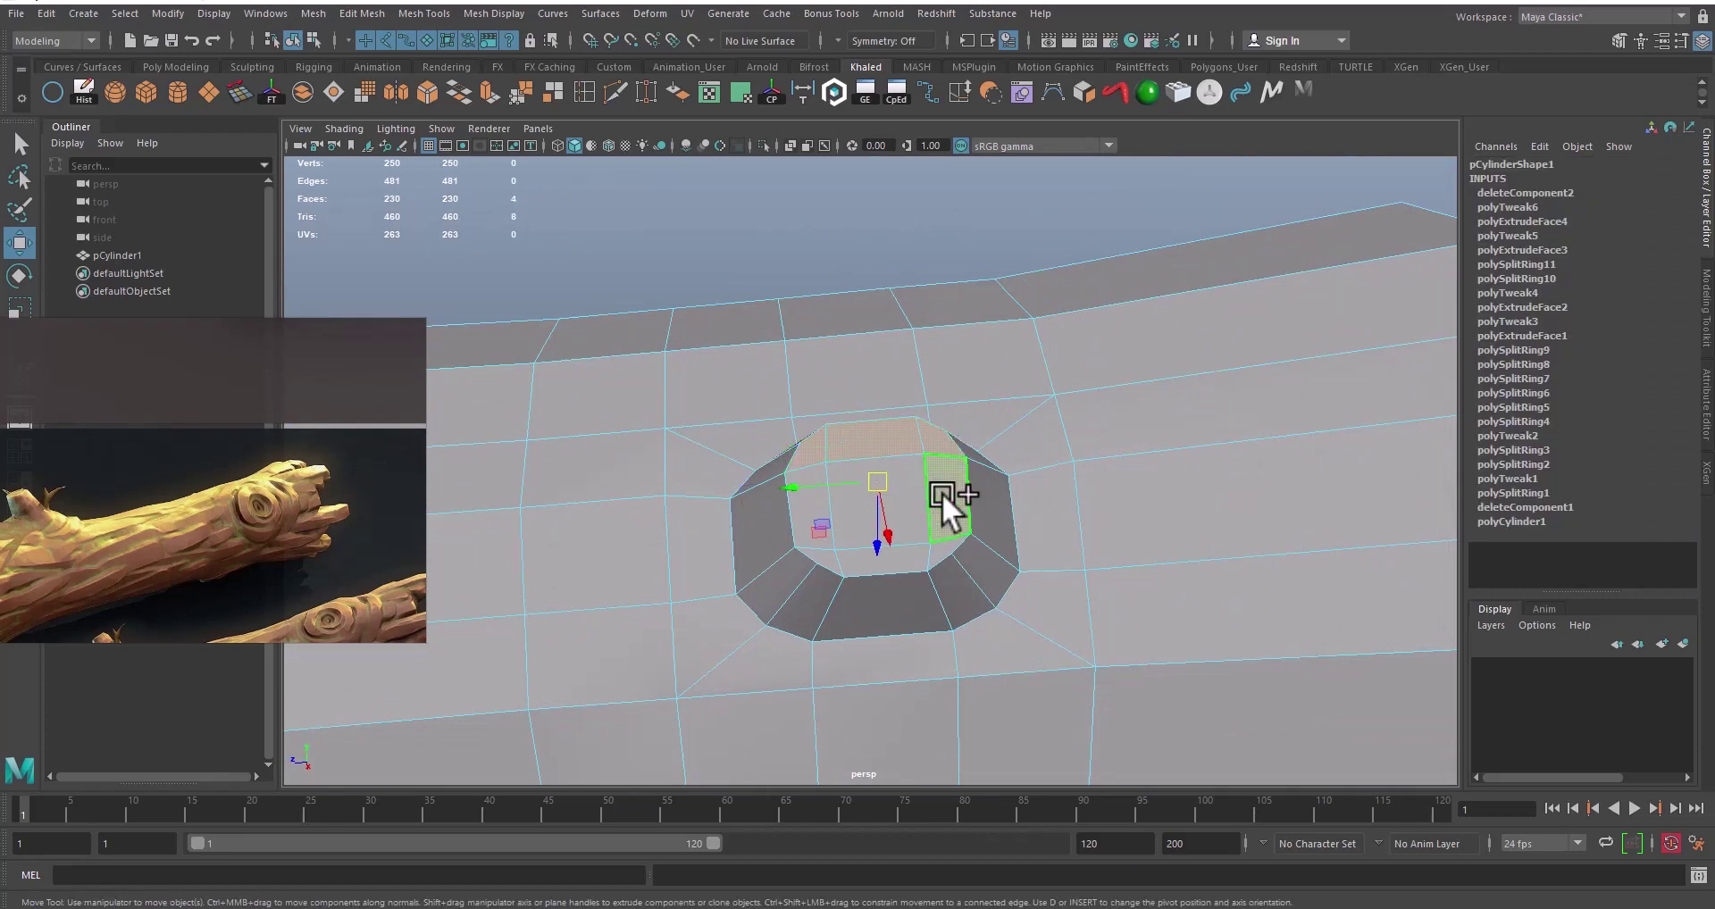
shift+click(919, 501)
shift+click(876, 564)
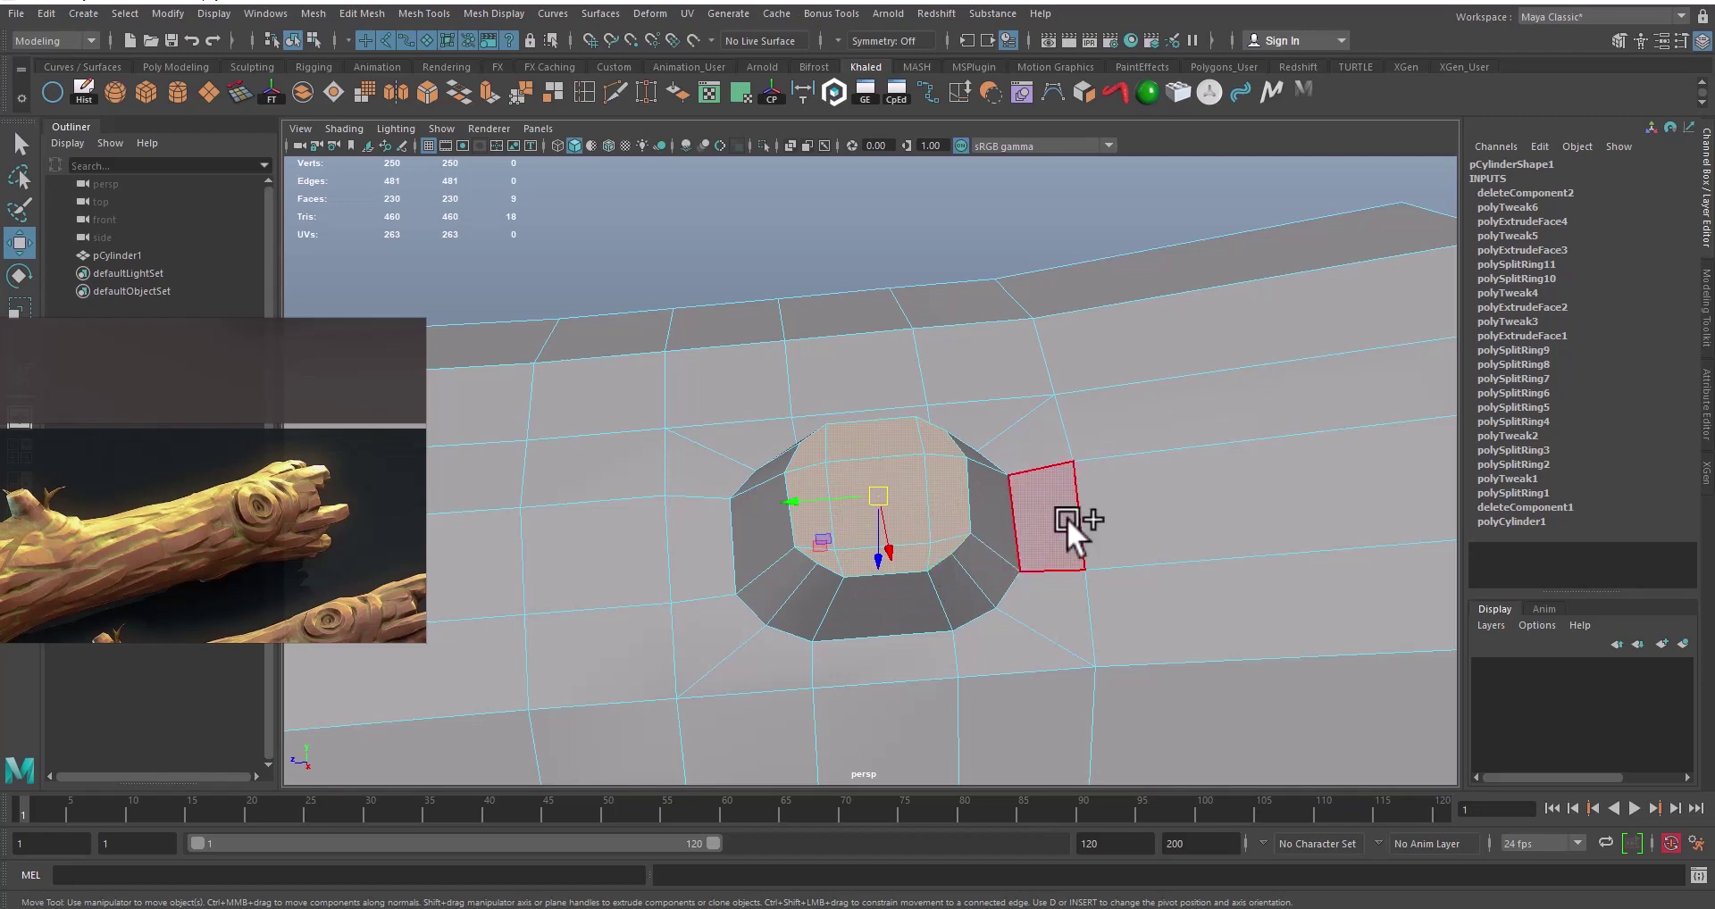
key(Delete)
Step: Return to object mode and deselect the log to view both open-ended stubs
alt+right_drag(1066, 516, 886, 543)
alt+drag(886, 543, 1040, 479)
right_drag(983, 437, 1029, 418)
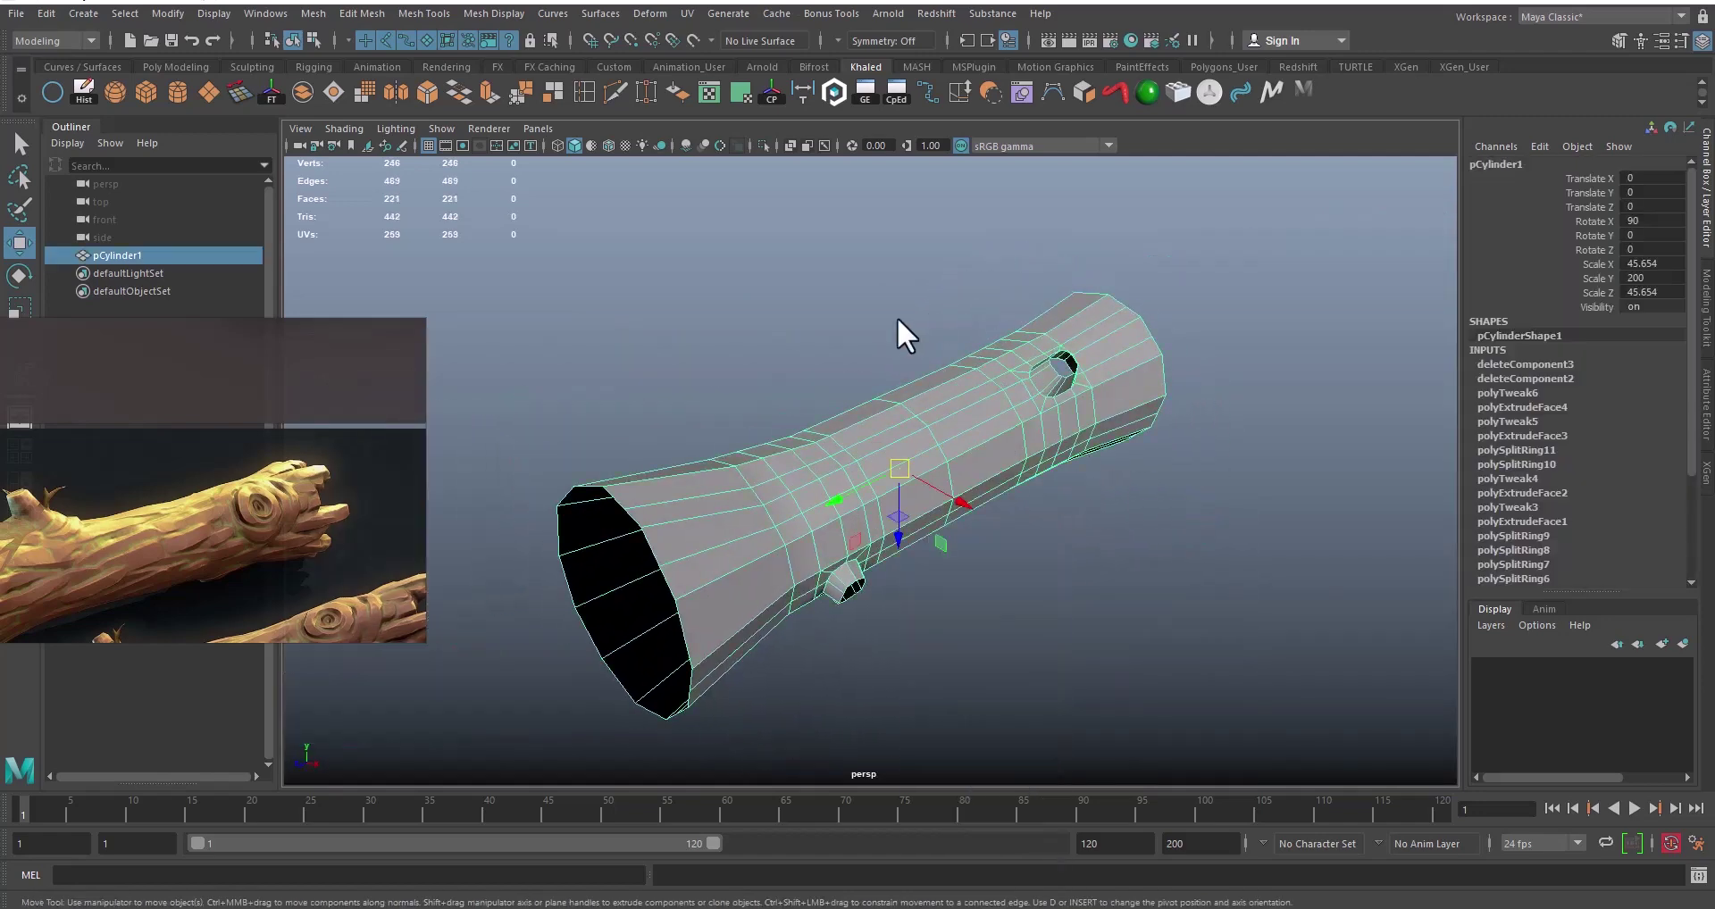
click(897, 318)
Step: Select the ten-edge open border loop at the end of the stub near the wide flare
alt+drag(902, 314, 799, 432)
alt+right_drag(799, 433, 928, 367)
click(939, 431)
double_click(967, 420)
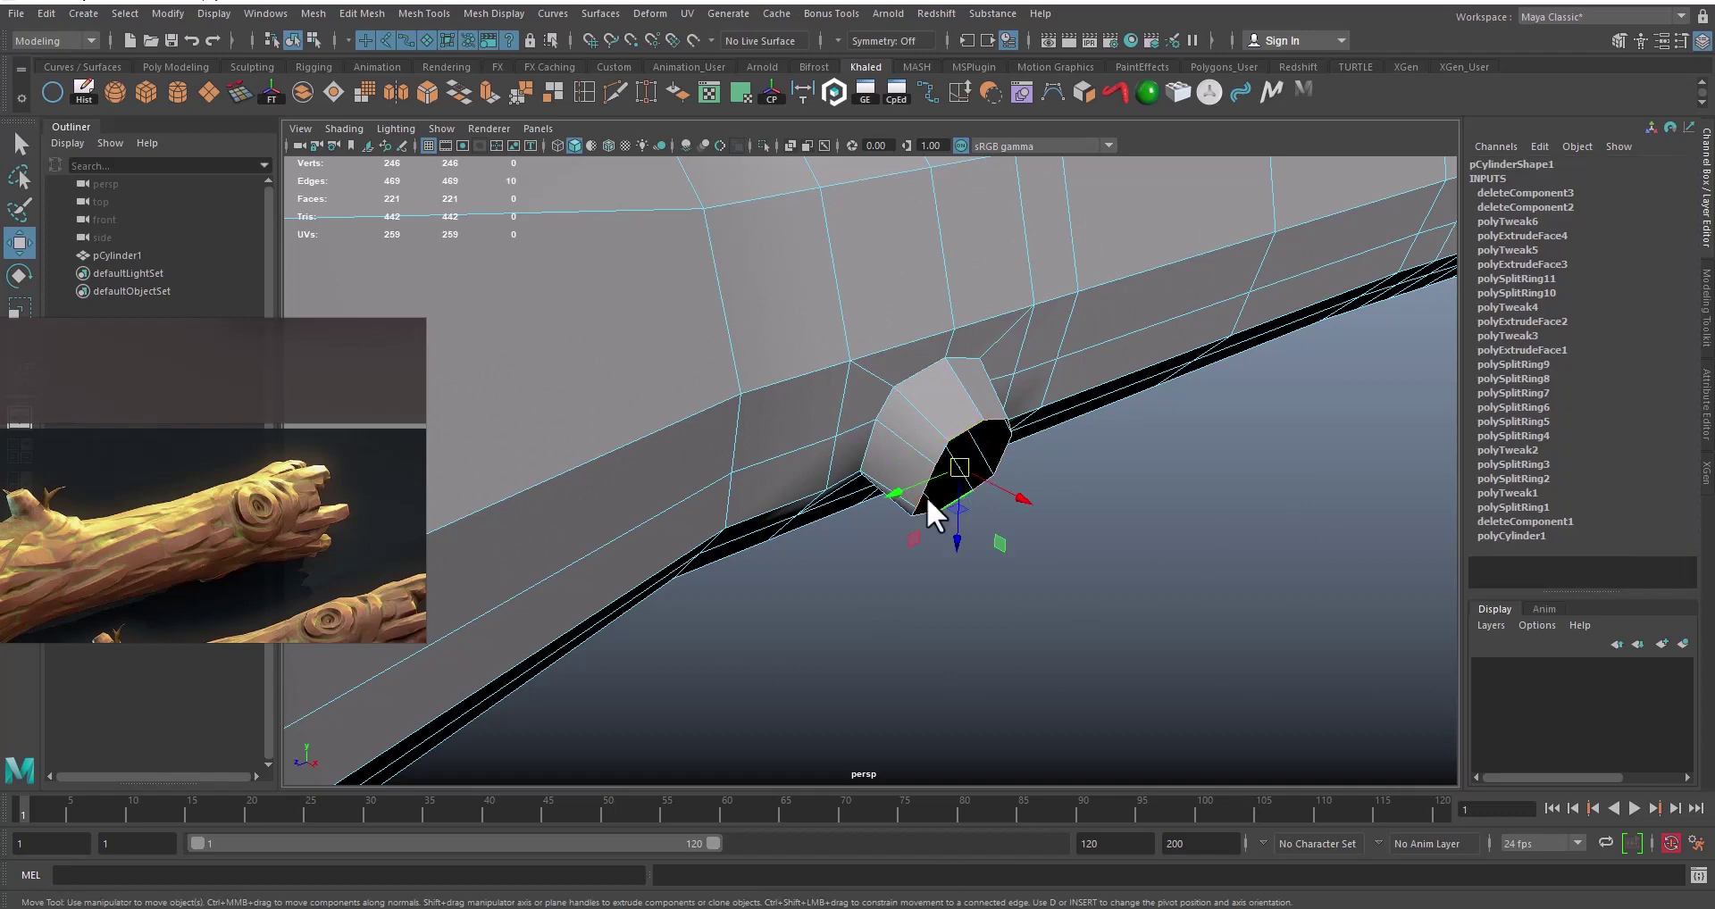
alt+right_drag(926, 496, 1024, 547)
alt+drag(918, 527, 916, 570)
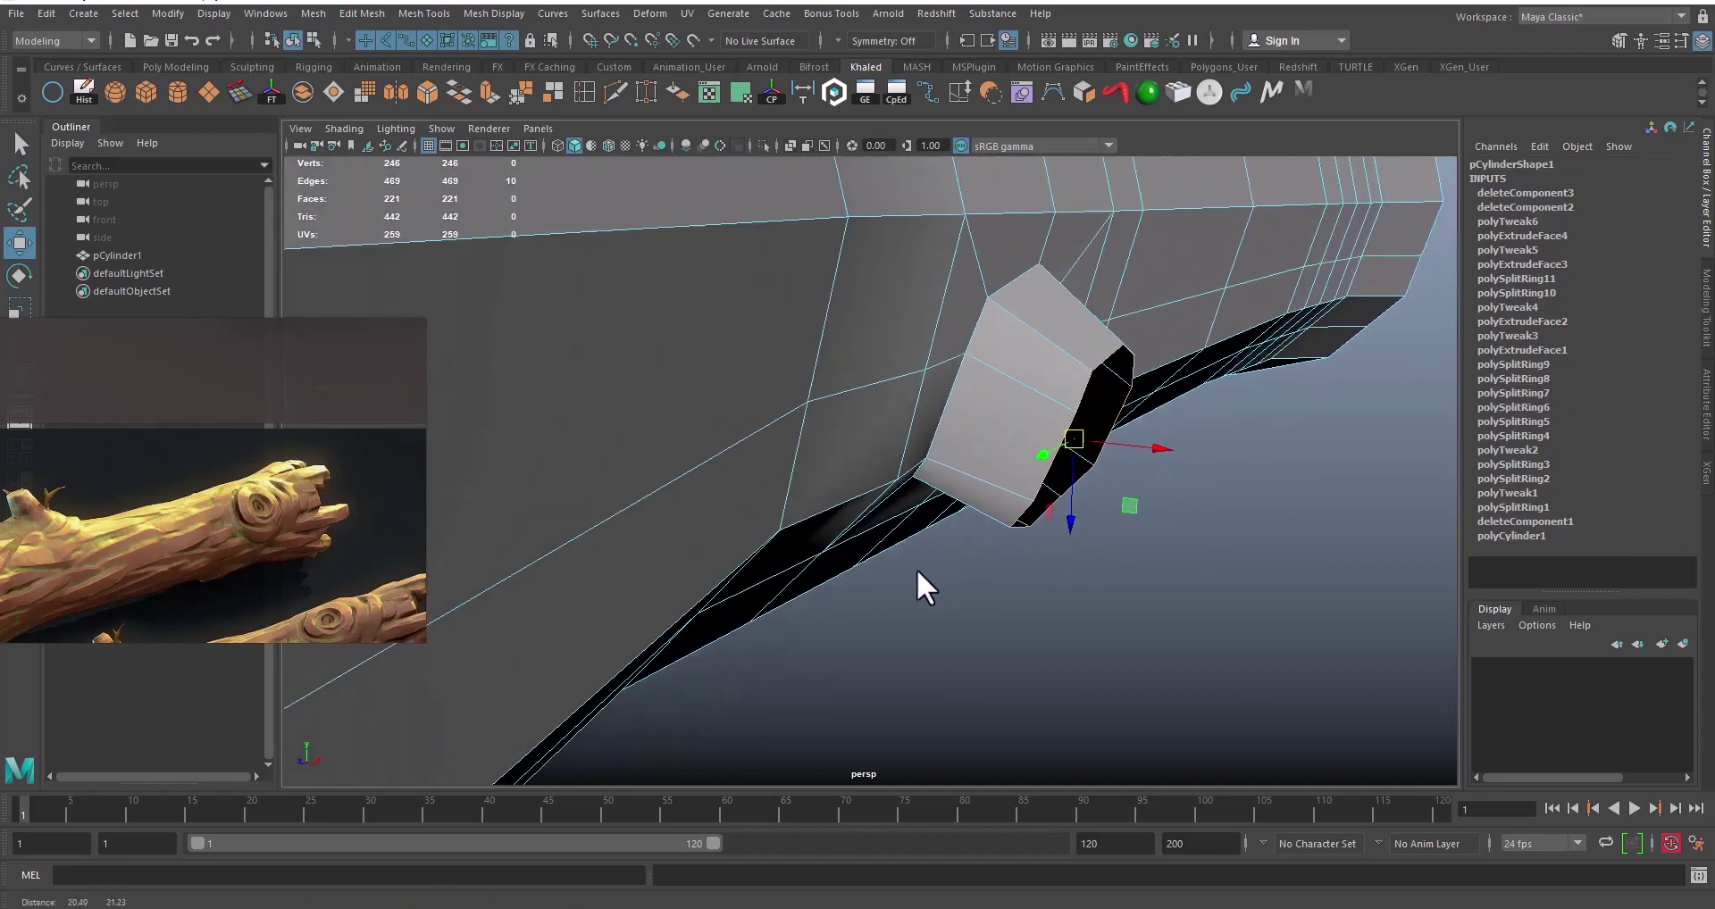
alt+middle_drag(916, 570, 759, 552)
alt+drag(760, 552, 772, 549)
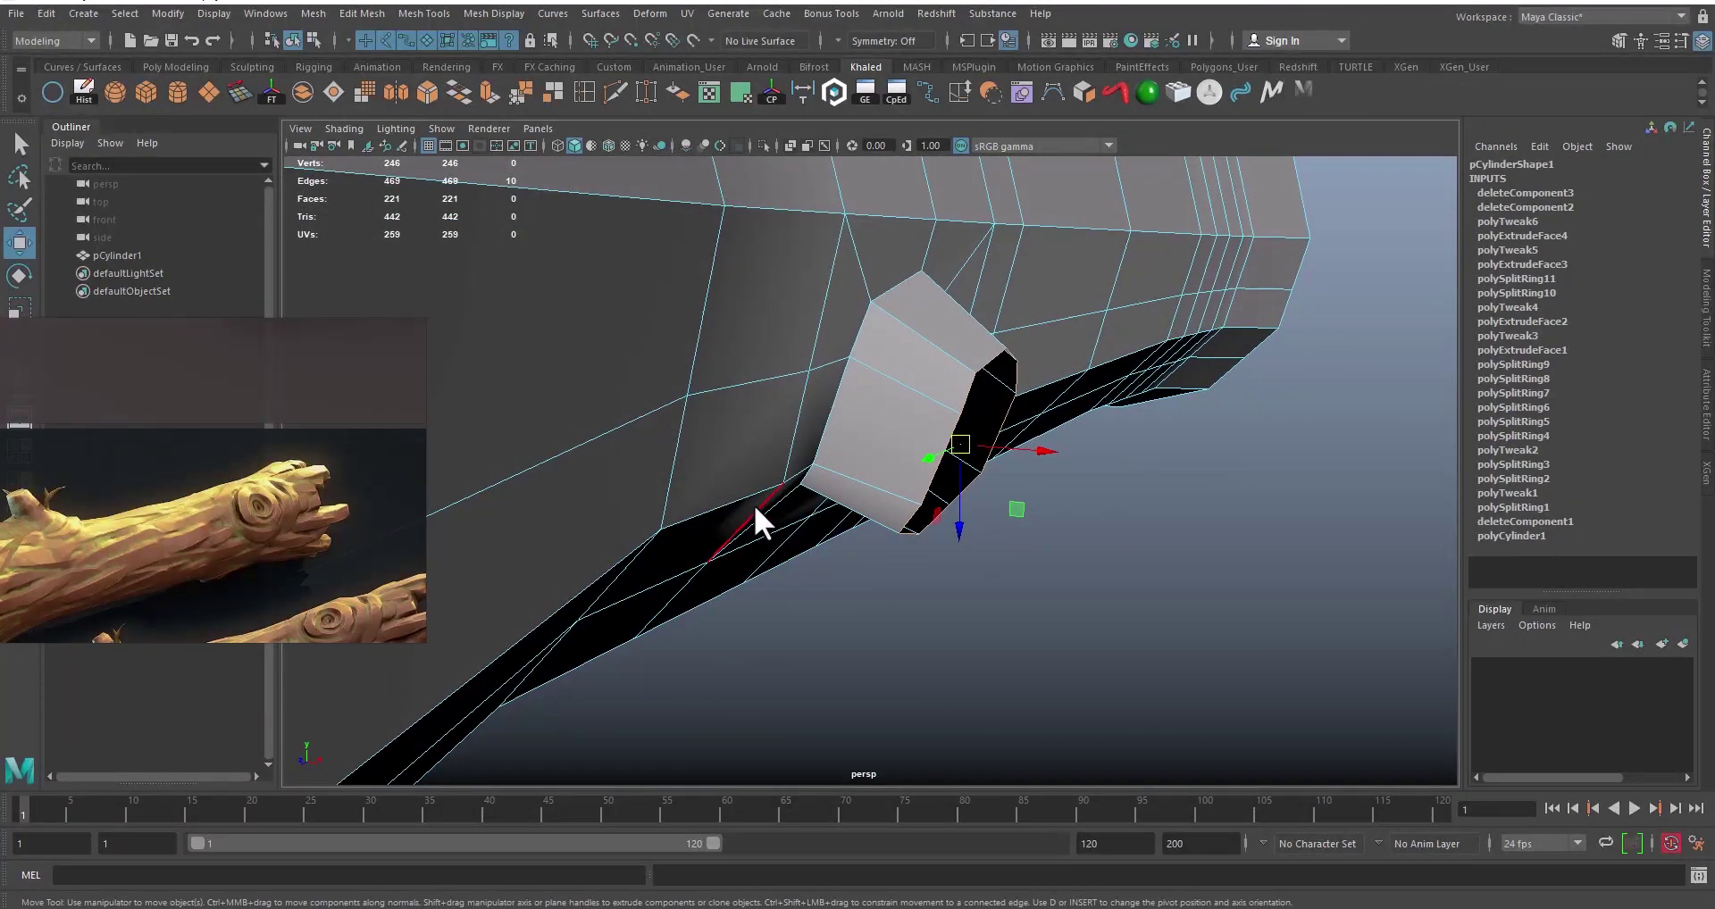
alt+right_drag(754, 504, 829, 525)
alt+drag(829, 525, 816, 532)
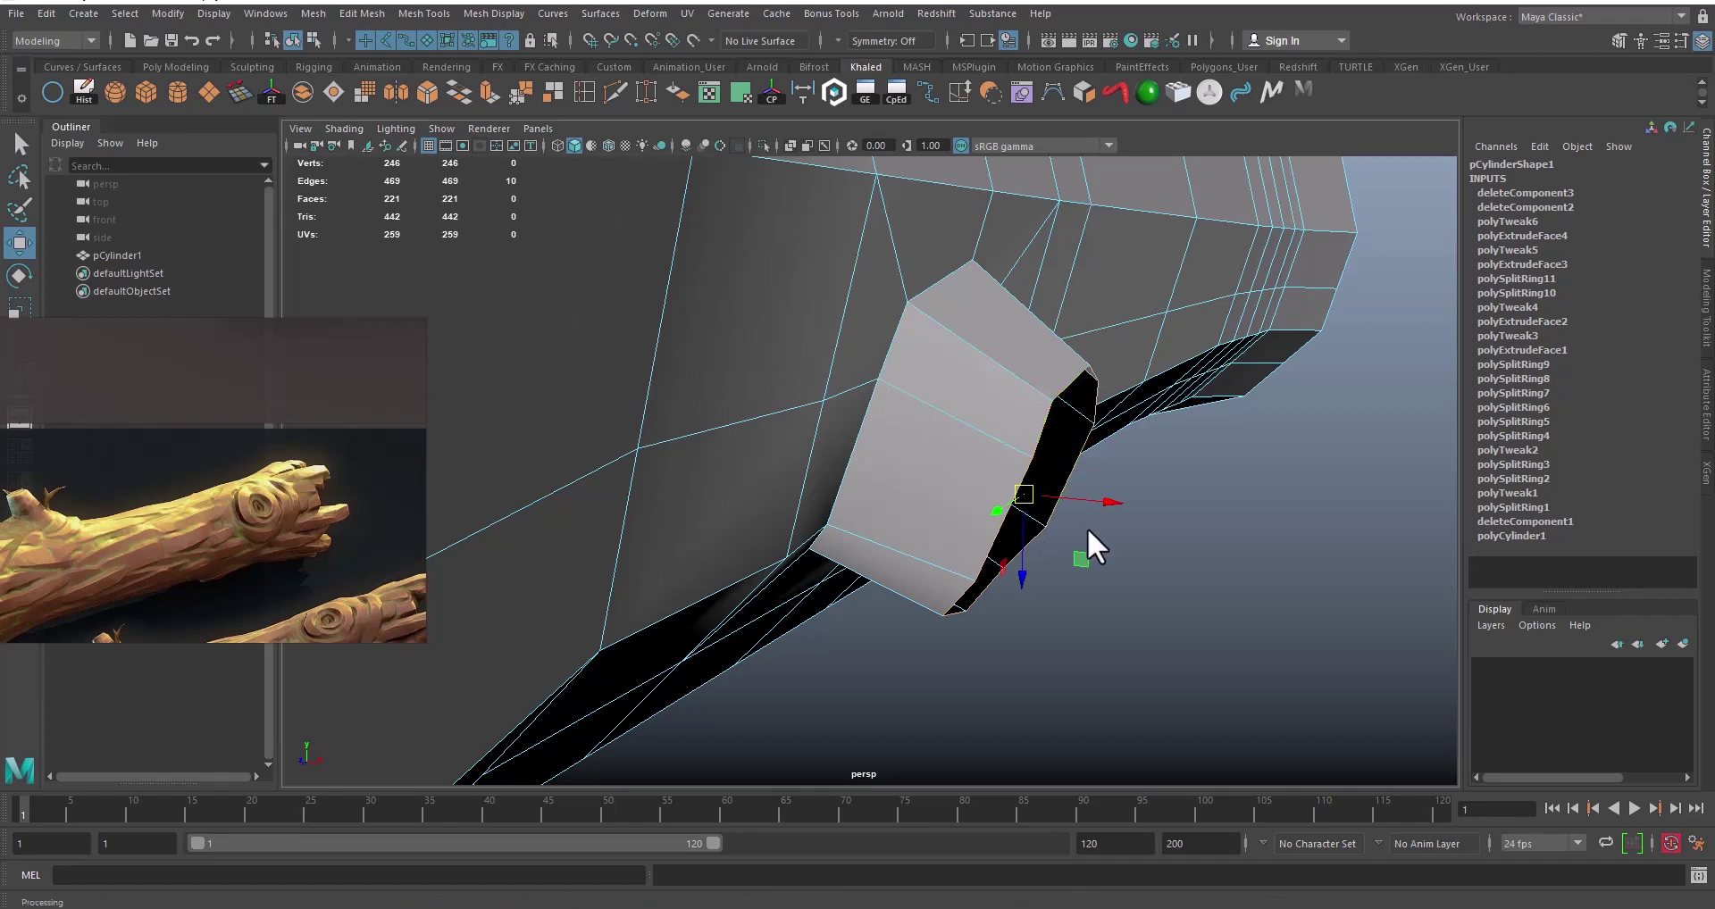
Step: Show the four-view layout, frame the log in the orthographic views, and move the border loop toward the trunk to shorten the stub
key(space)
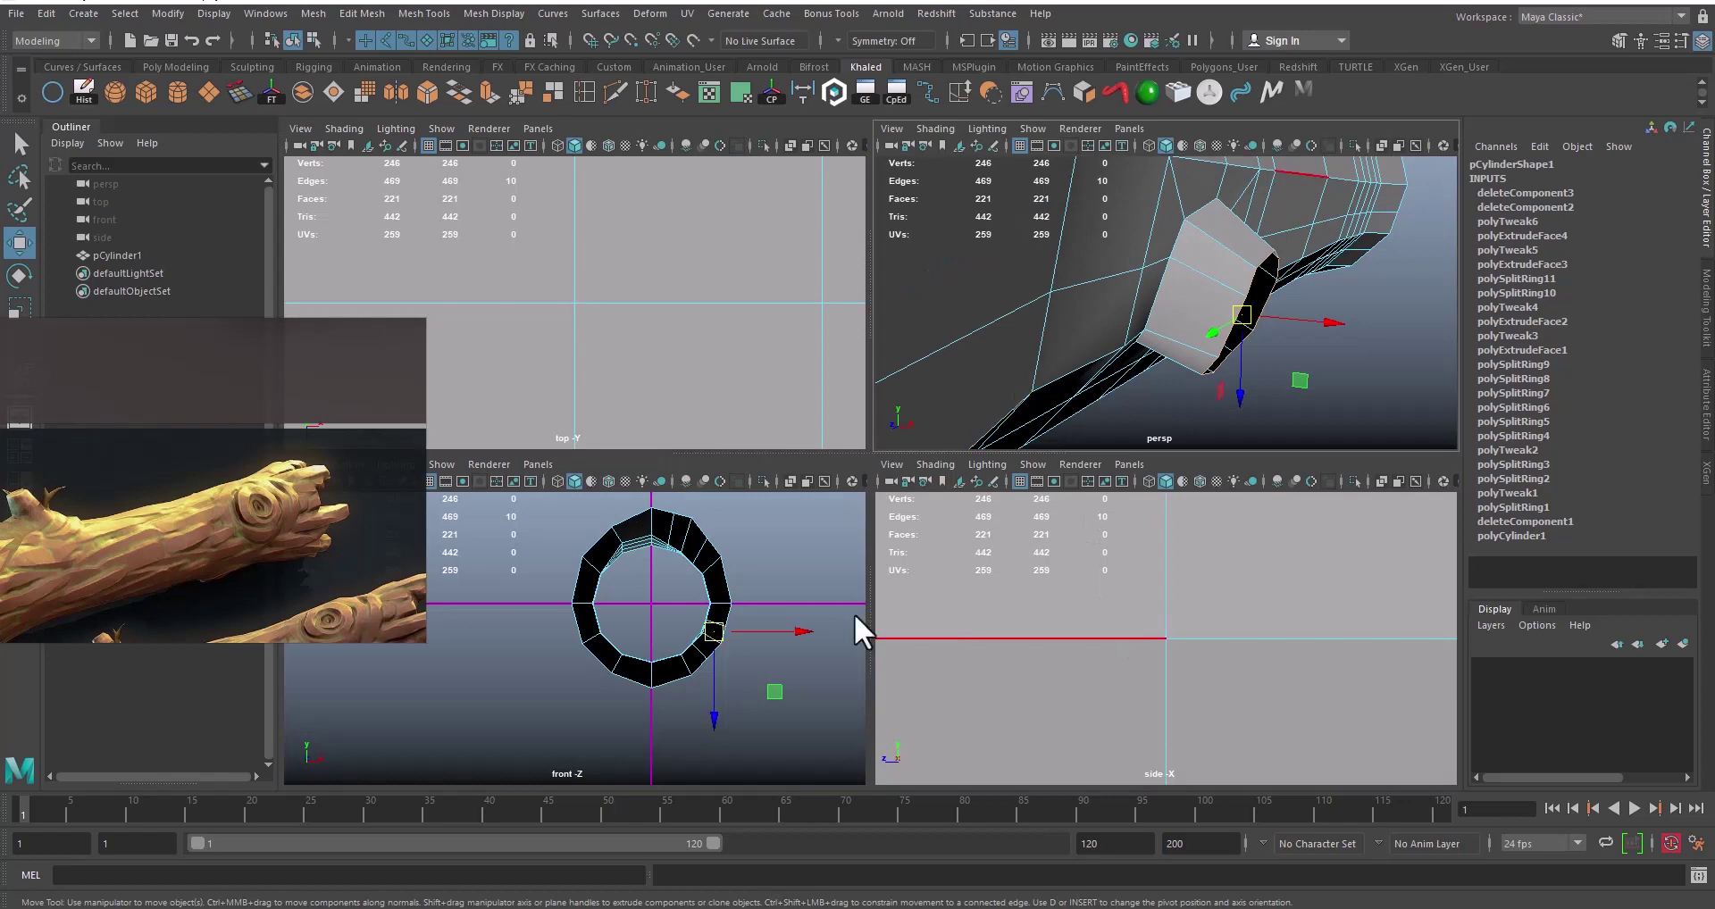
key(f)
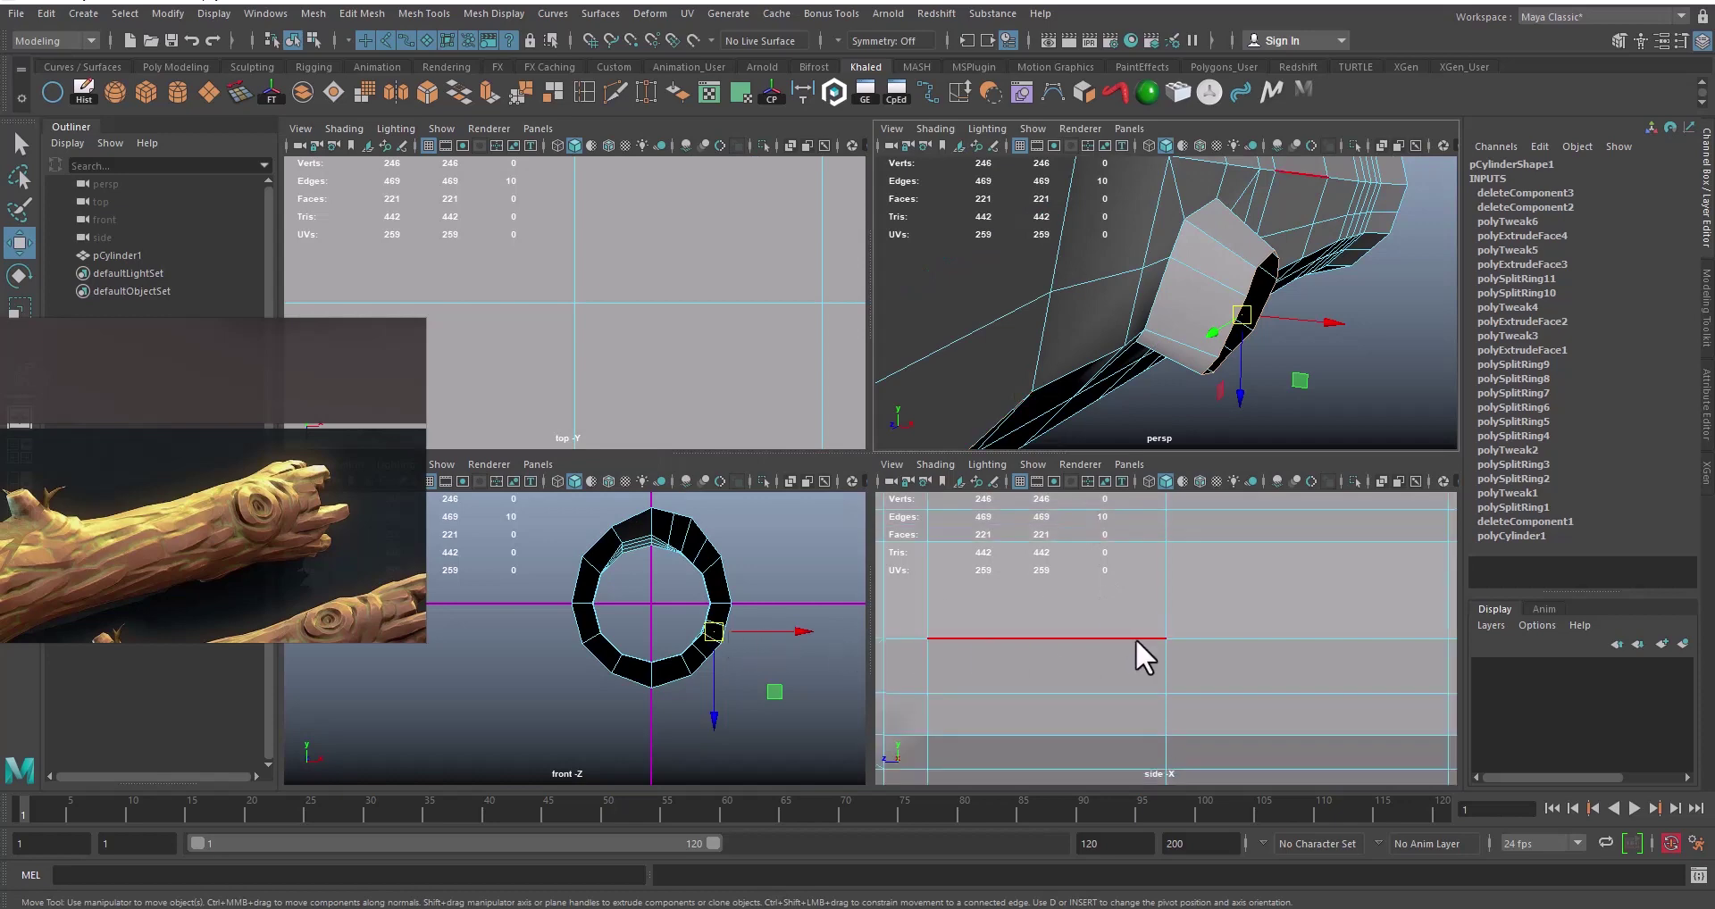
scroll(1135, 639, up, 3)
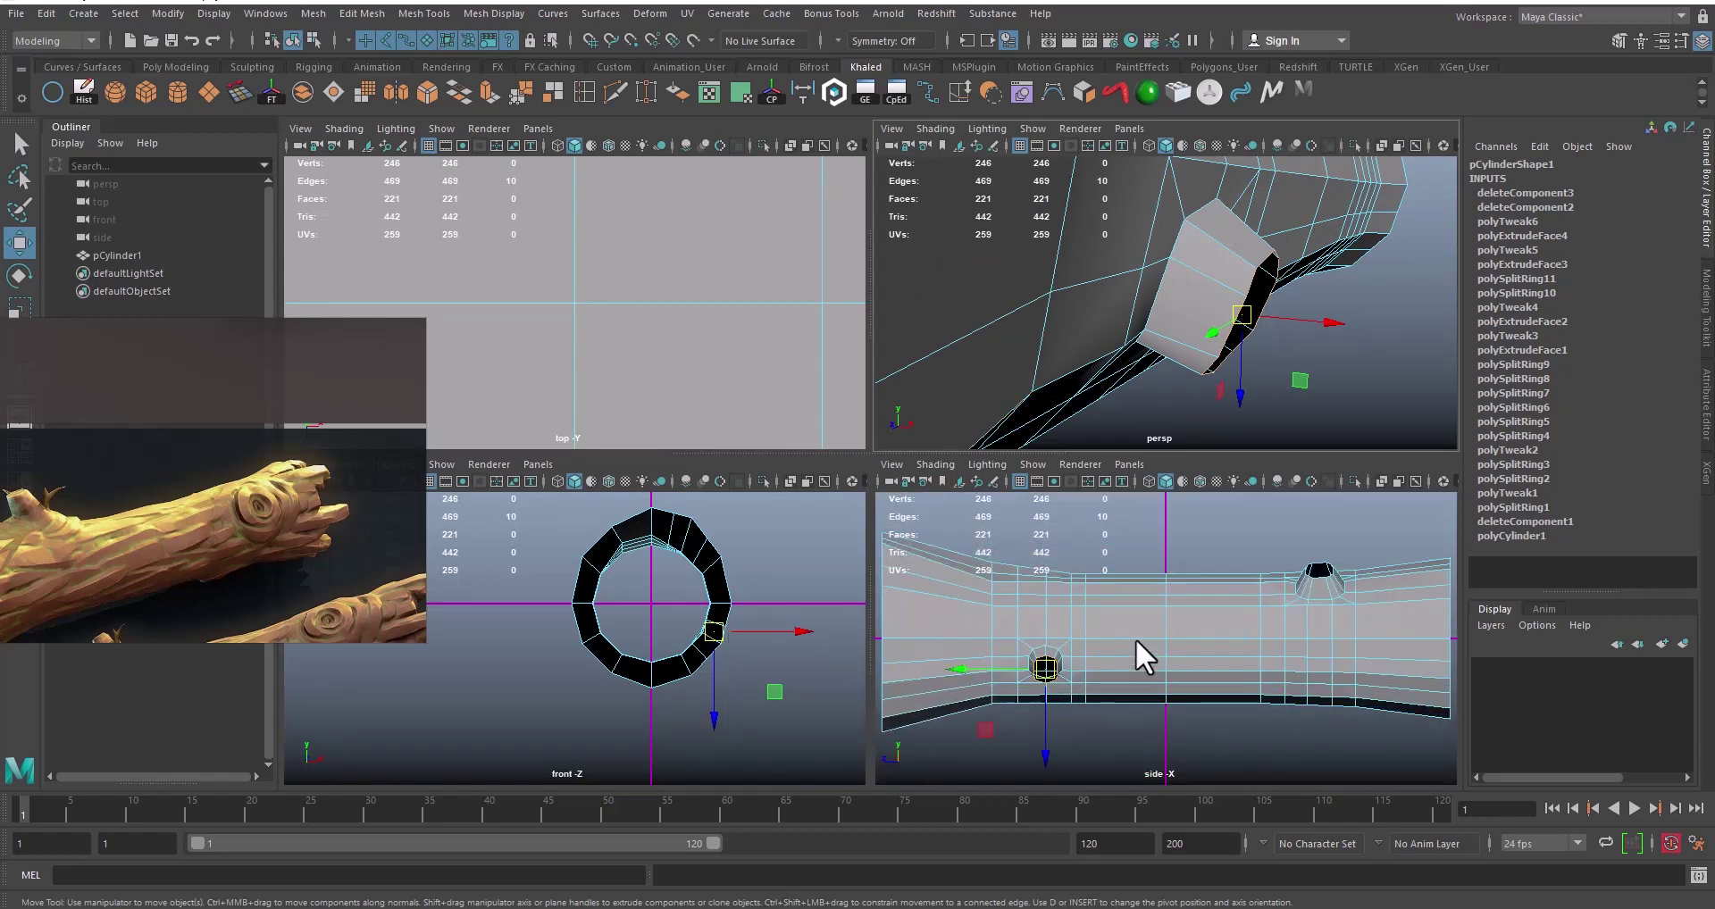
key(f)
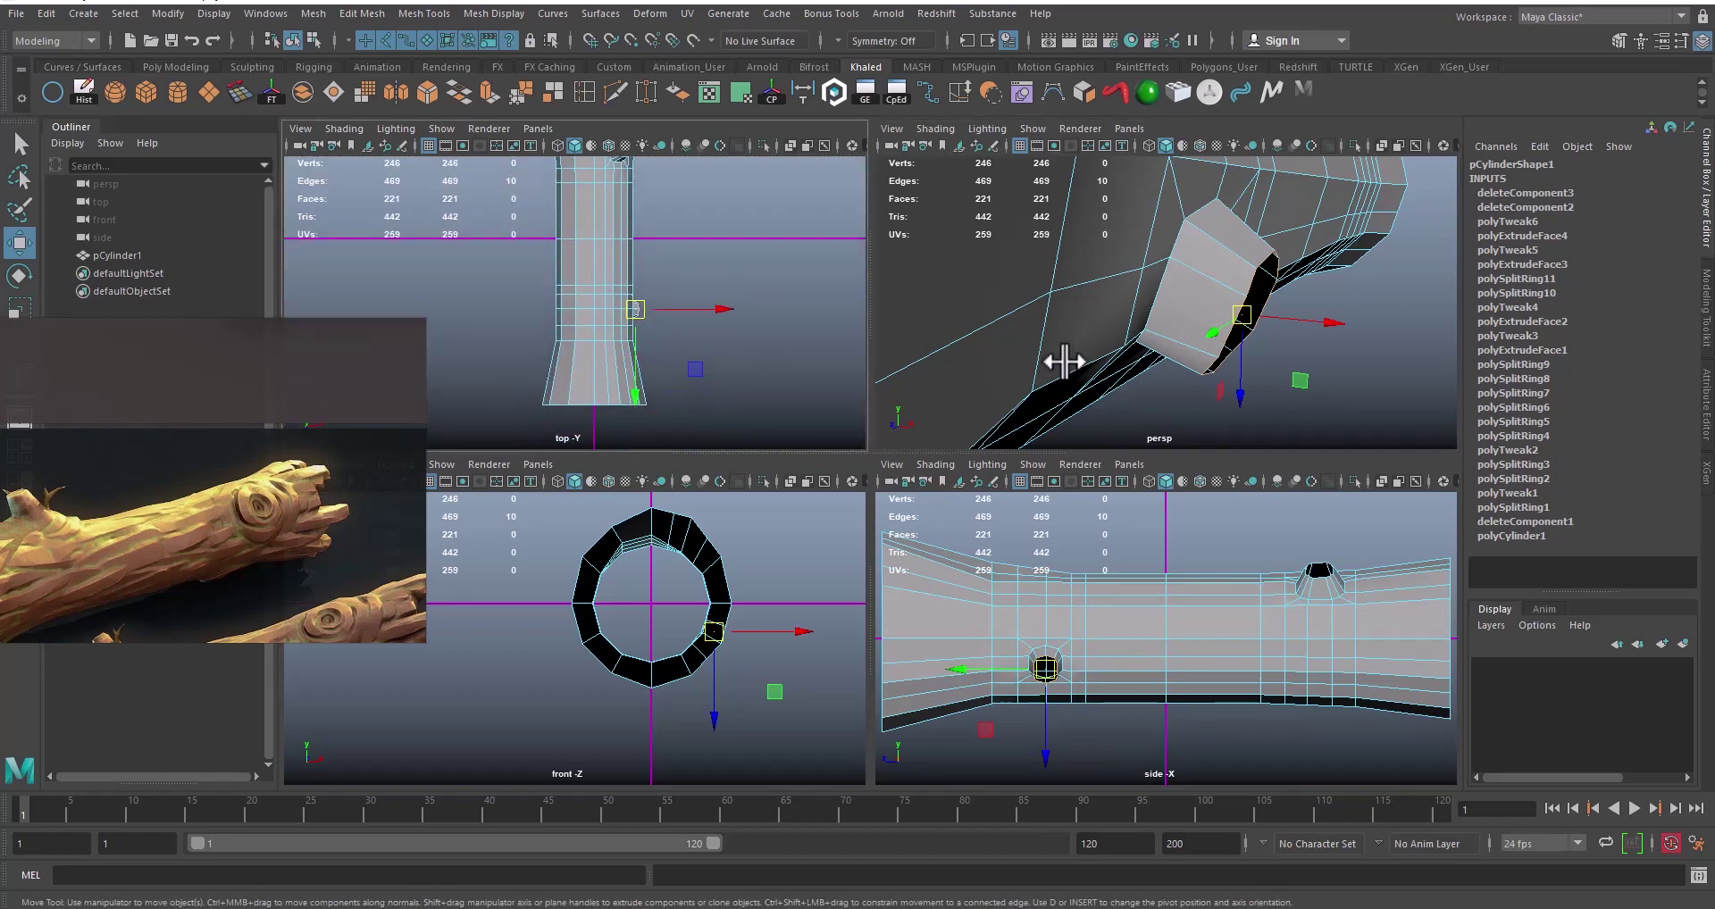
key(f)
alt+right_drag(1083, 358, 1049, 344)
alt+drag(1034, 340, 991, 320)
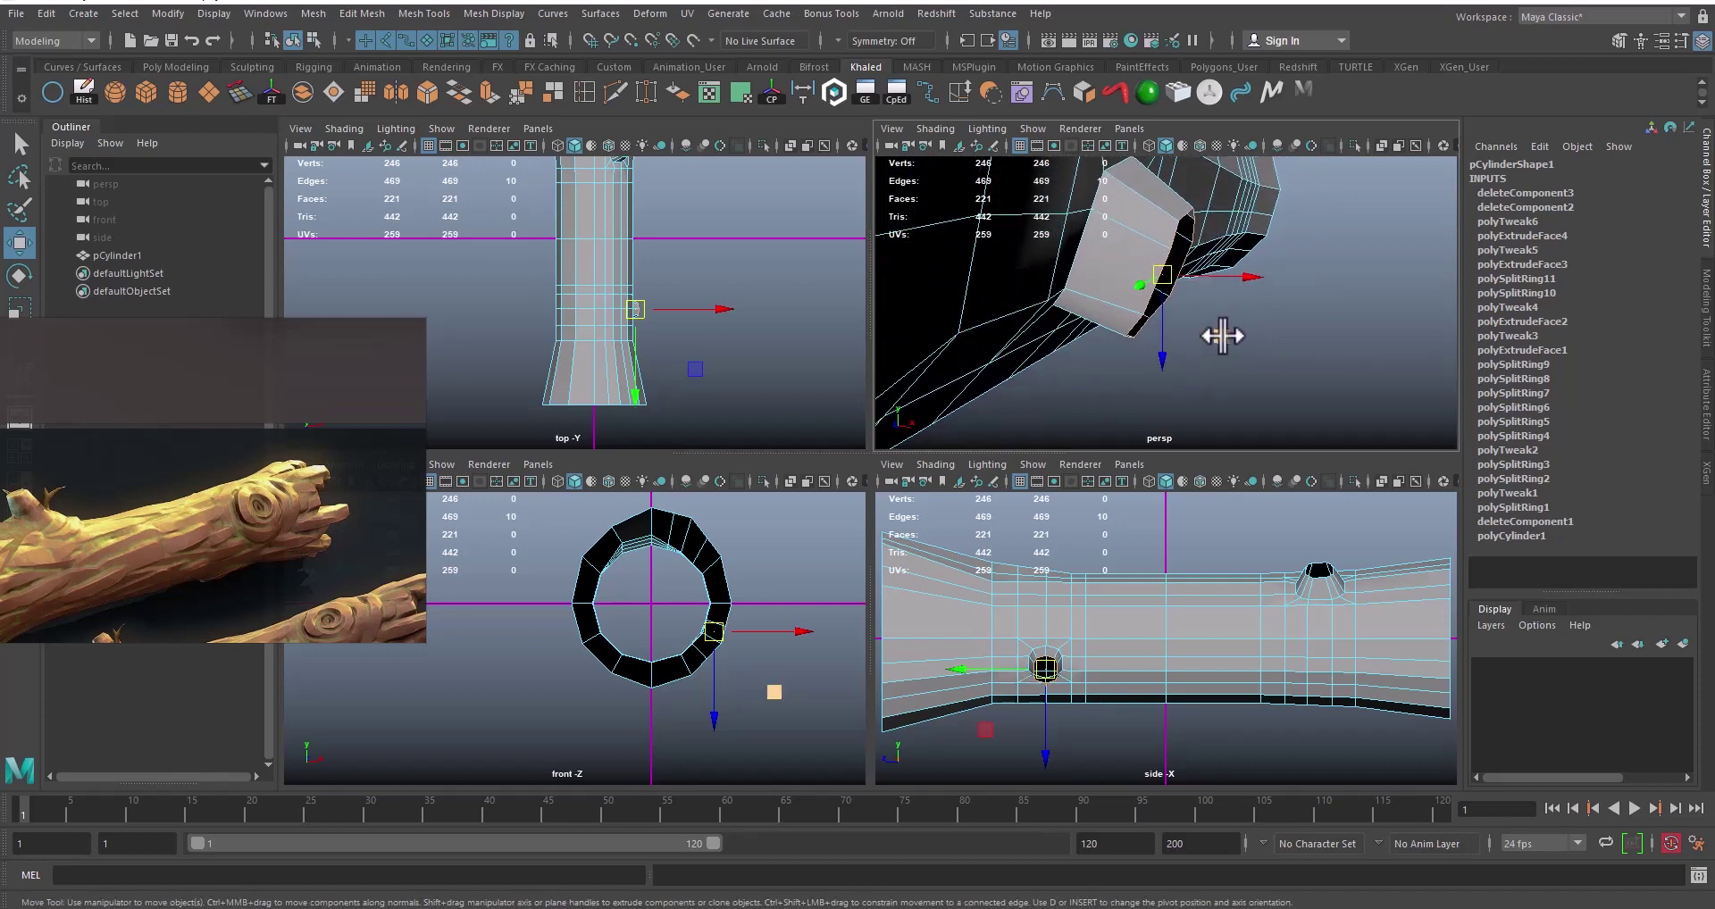
middle_drag(1226, 337, 1186, 313)
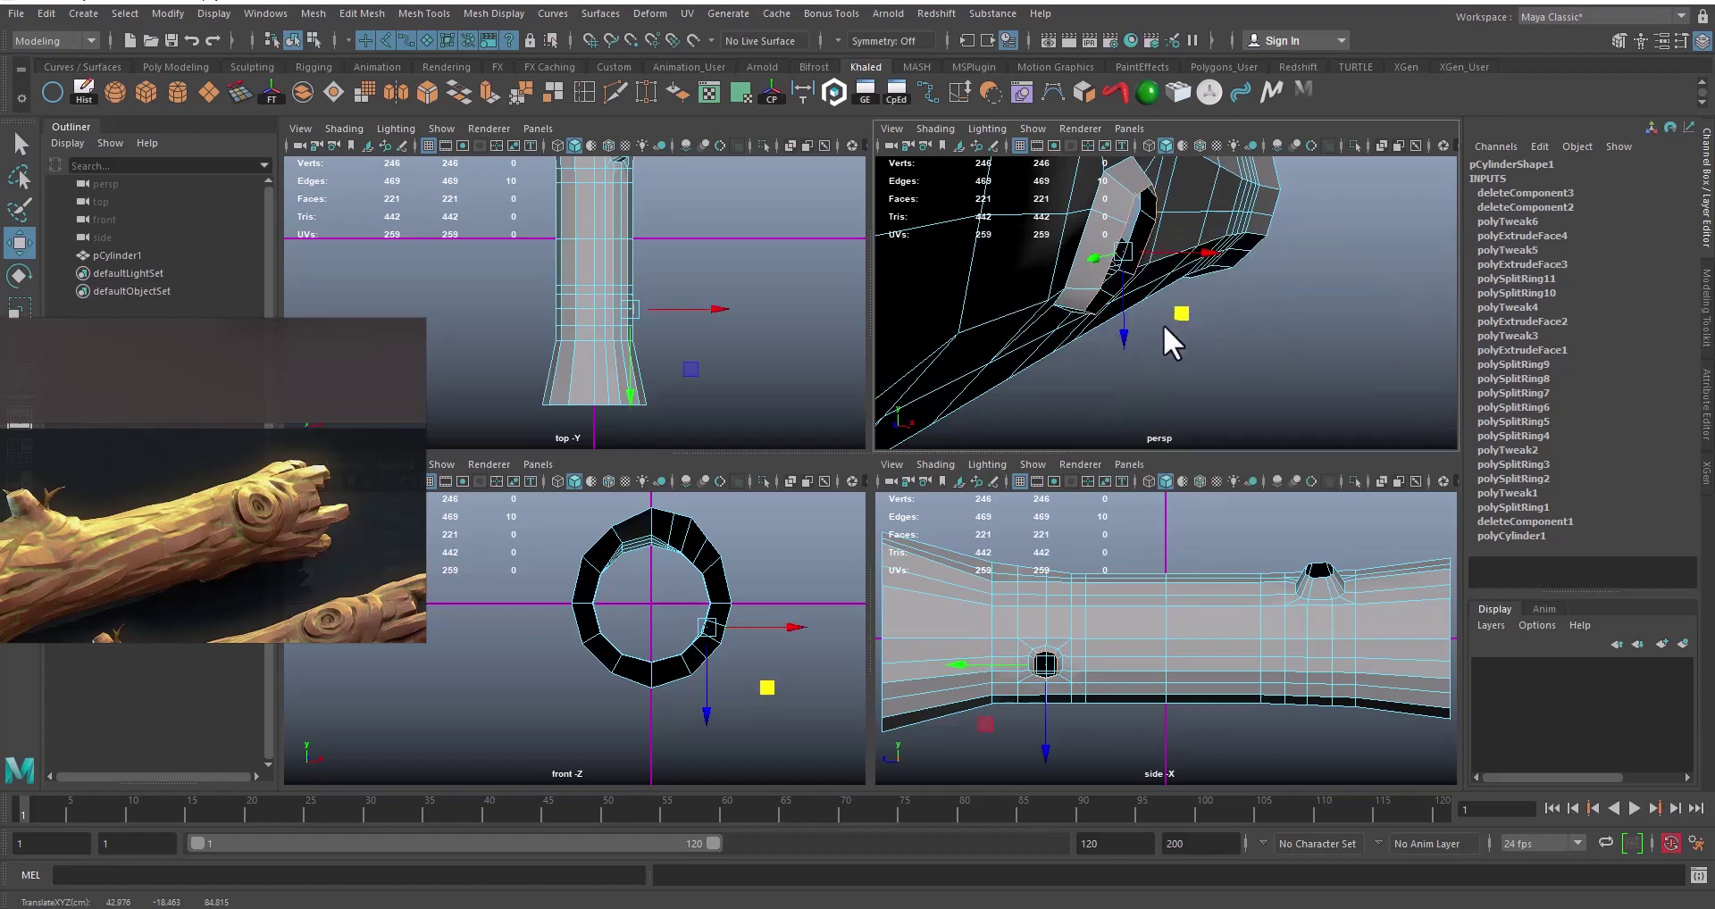
Step: Return to the single perspective view and scale the stub's border loop uniformly to about 0.9
key(space)
alt+drag(1128, 336, 911, 382)
alt+right_drag(689, 432, 1003, 512)
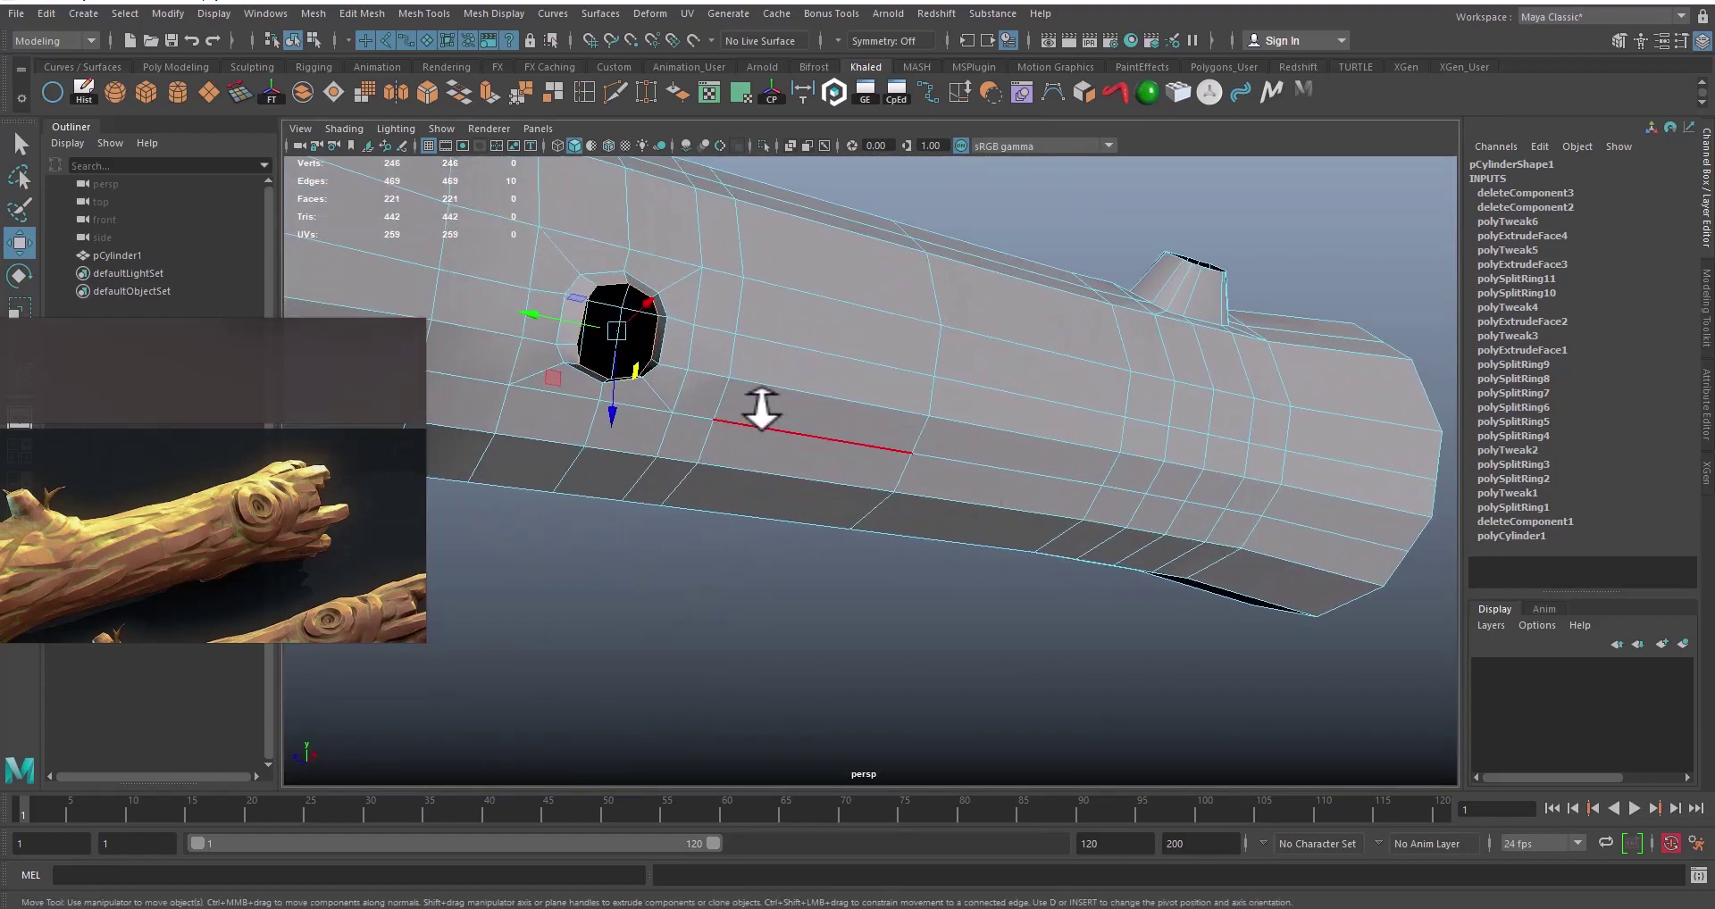
key(r)
drag(611, 338, 611, 332)
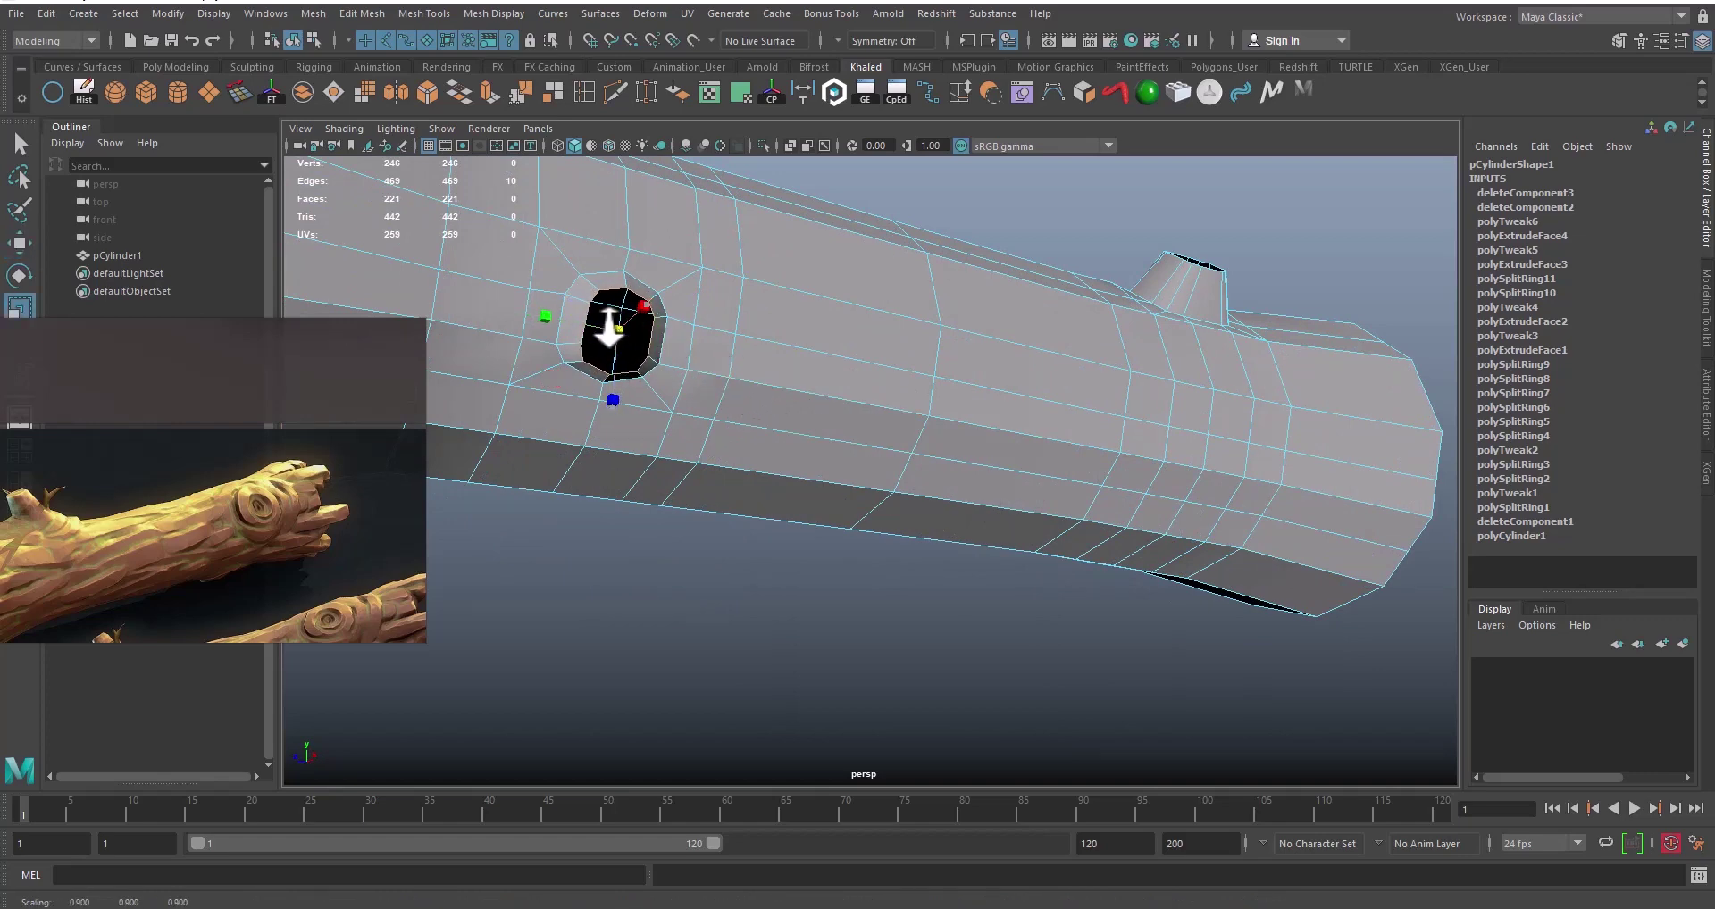
Step: Return to object mode and deselect the log to check the shortened stub against the whole trunk
scroll(750, 346, down, 5)
alt+drag(753, 349, 831, 378)
right_drag(833, 377, 881, 276)
click(880, 275)
scroll(790, 383, down, 4)
alt+drag(789, 382, 867, 434)
alt+right_drag(867, 433, 904, 430)
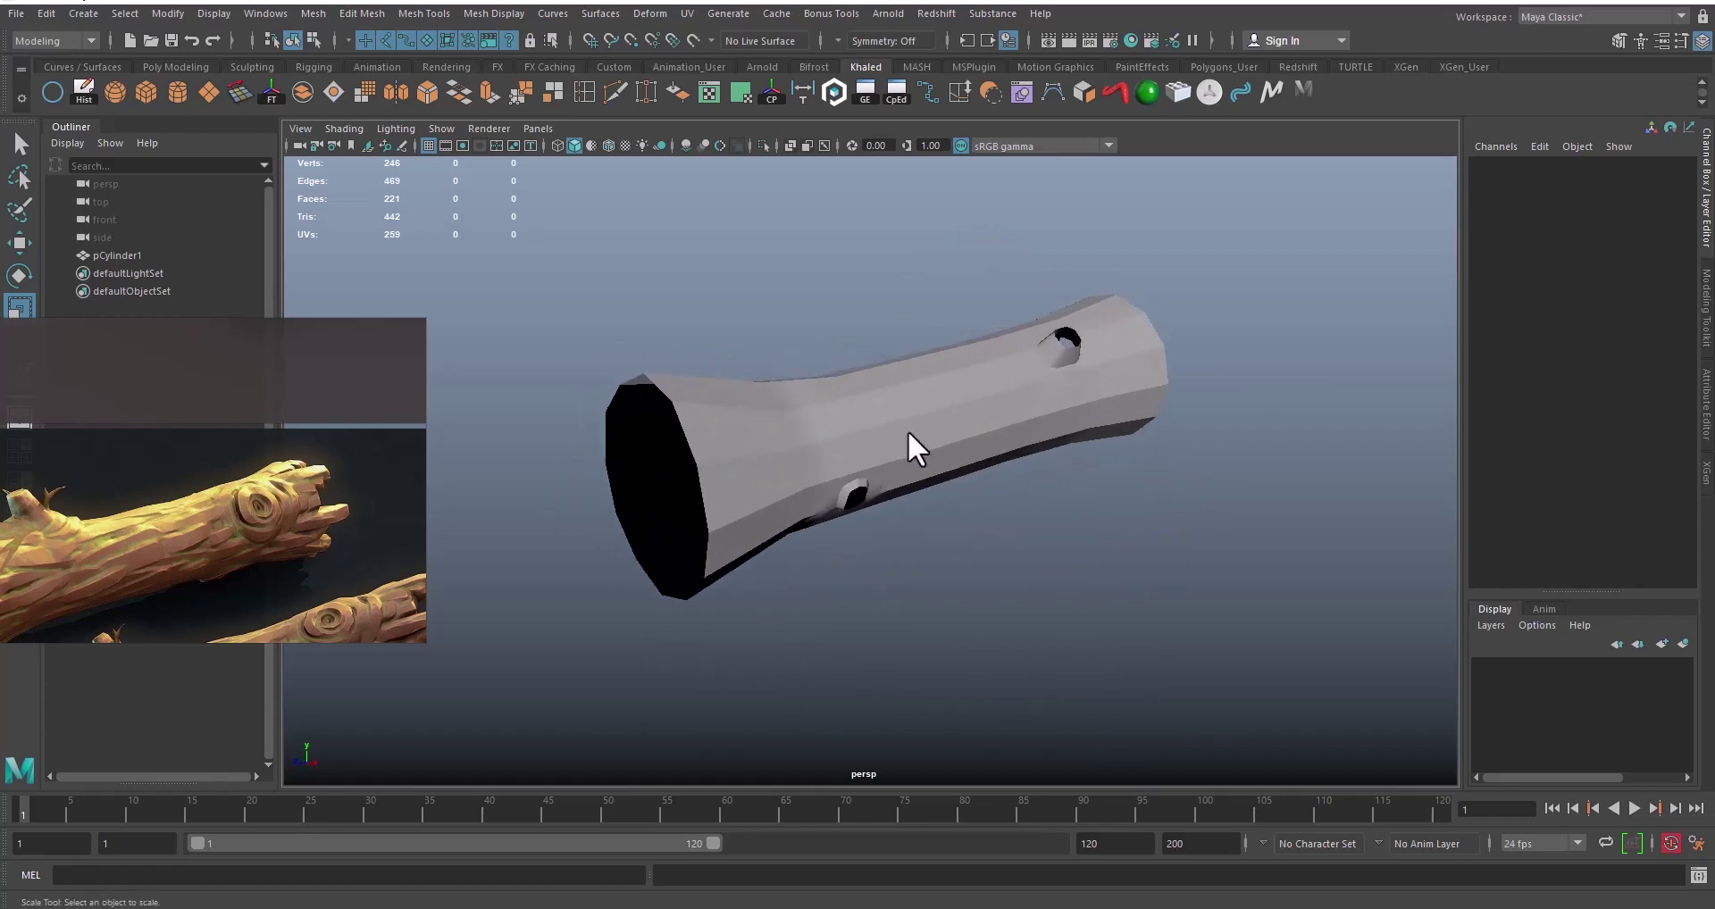